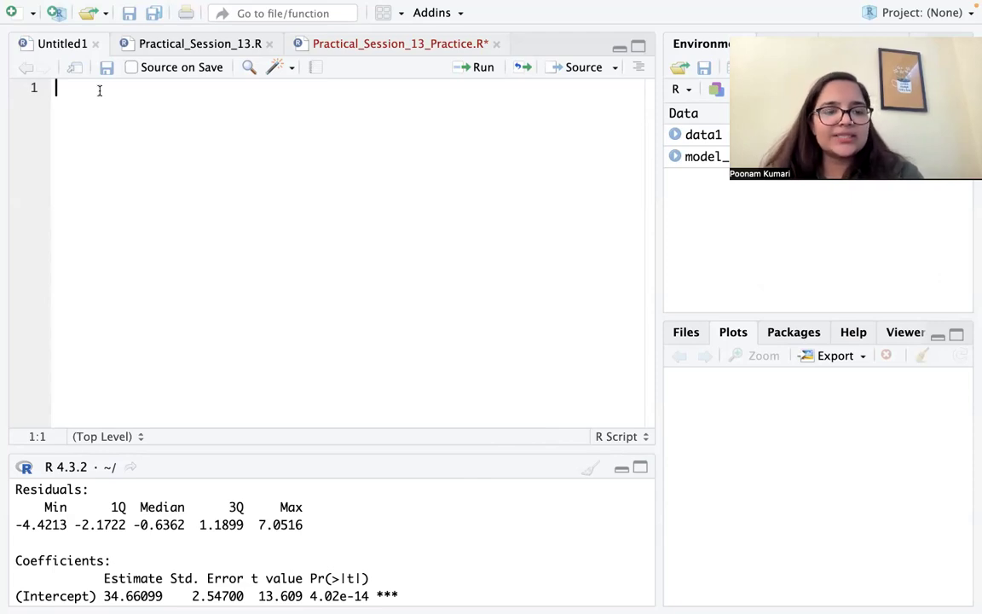
# - Start the script with a bare "#" comment on line 1 and write "# Tests : Durbin watson d test" on line 3
pyautogui.write('#')
pyautogui.press('BackSpace')
pyautogui.press('BackSpace')
pyautogui.write('#')
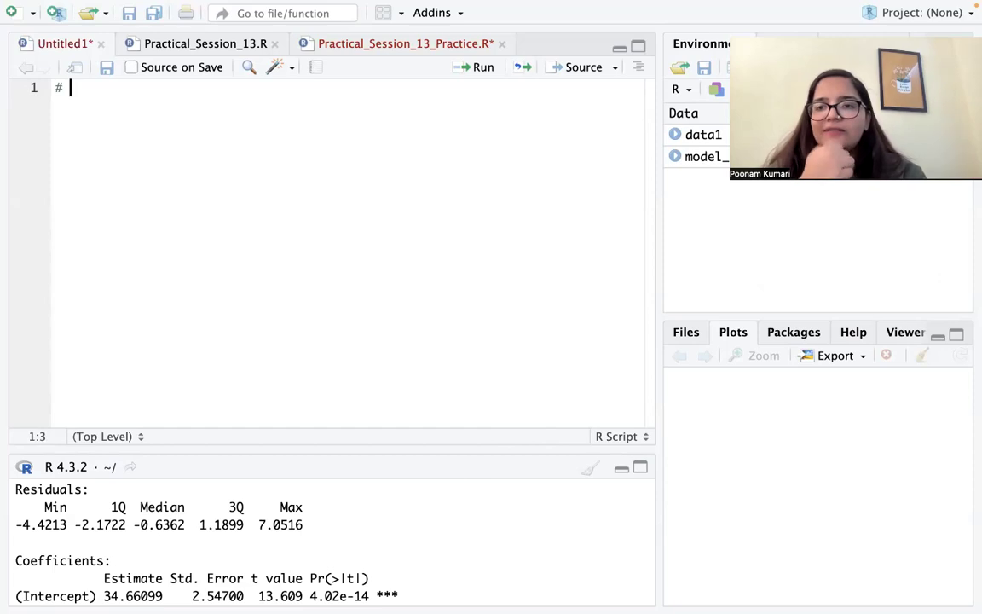
pyautogui.press('Return')
pyautogui.press('Return')
pyautogui.write('# Tests')
pyautogui.press('BackSpace')
pyautogui.press('BackSpace')
pyautogui.write('ts')
pyautogui.press('BackSpace')
pyautogui.press('BackSpace')
pyautogui.press('BackSpace')
pyautogui.write('ts : Durbin watson d test')
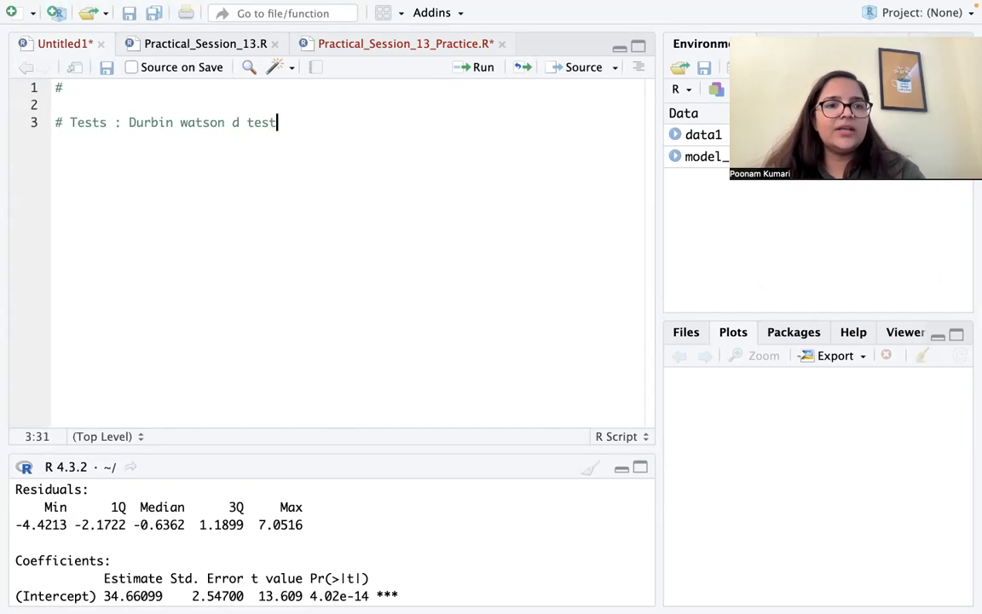
# - Add the comment "# Durbin watson h test :" on the line below the d test
pyautogui.press('Return')
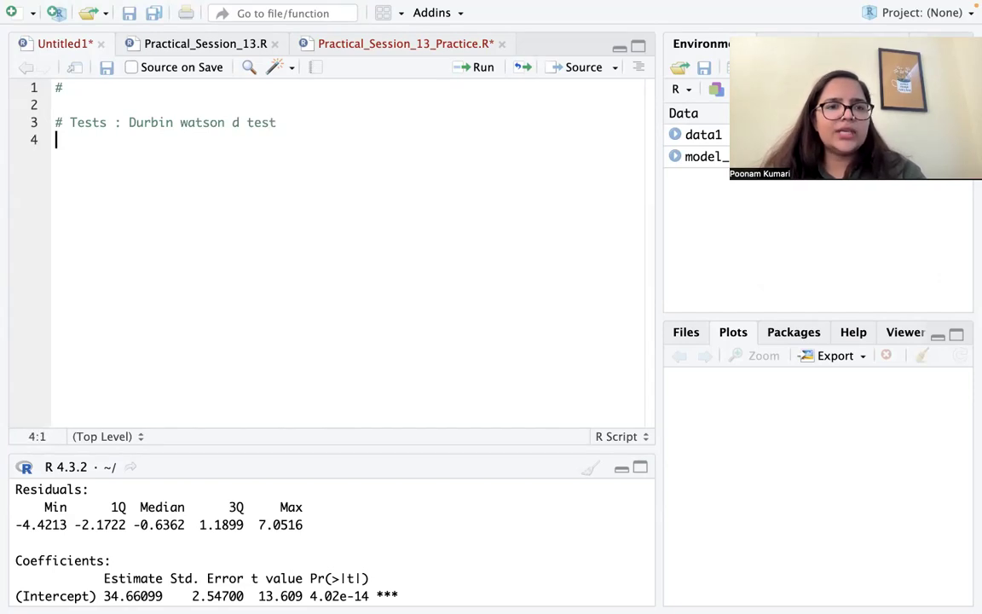
pyautogui.write('#')
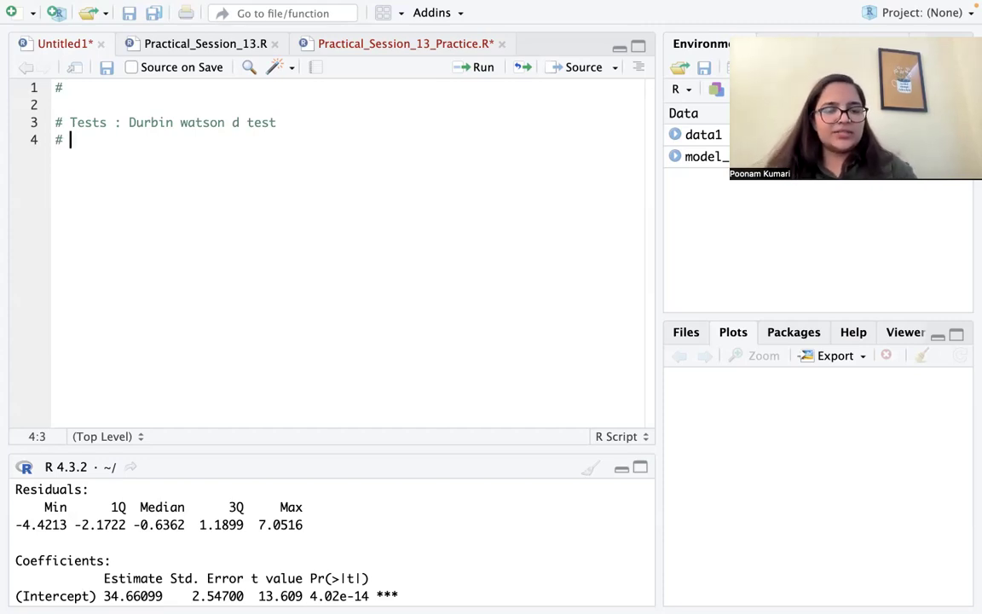
pyautogui.write('Du')
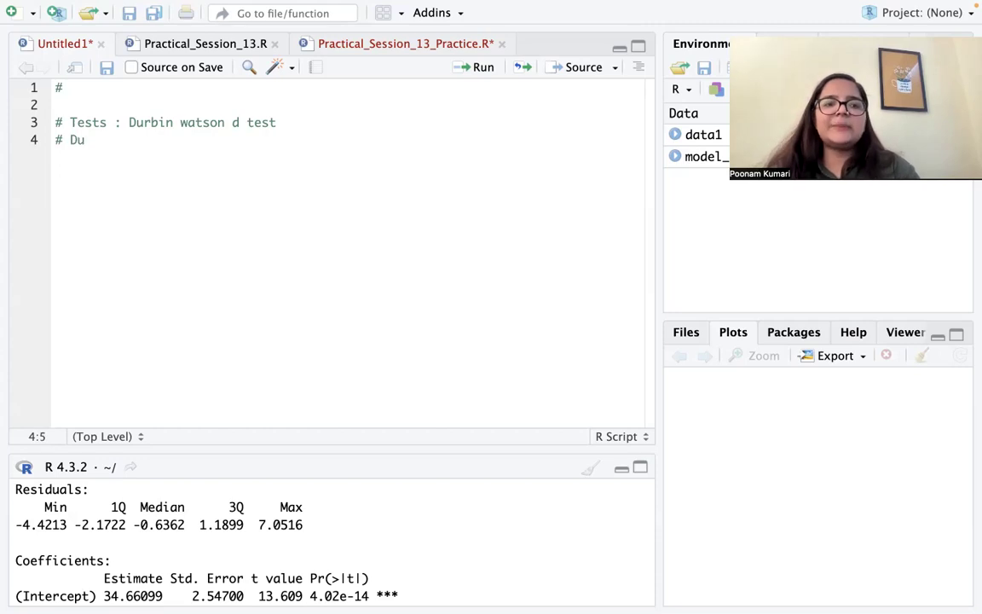
pyautogui.write('rbin ')
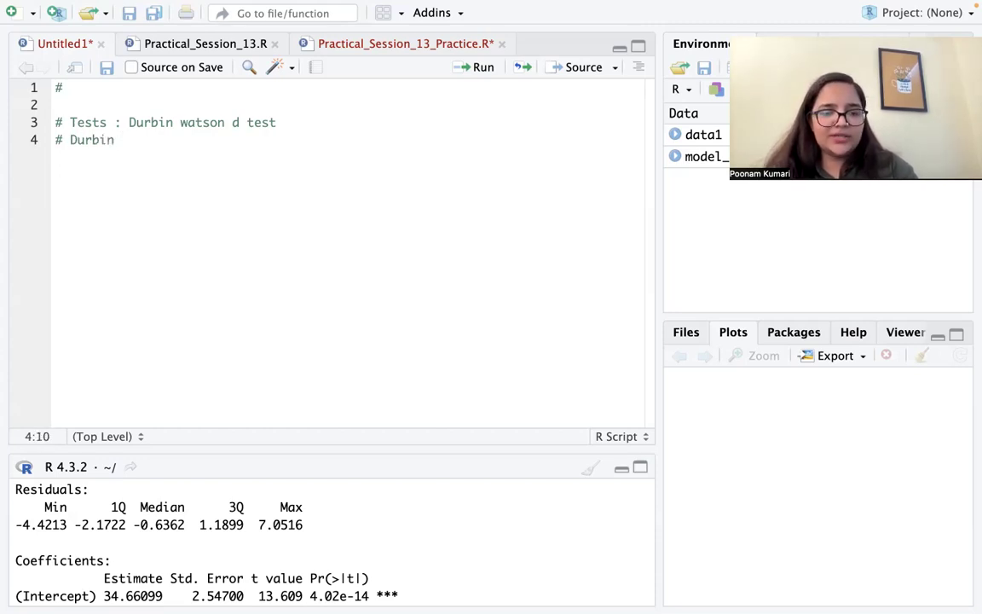
pyautogui.write('watson')
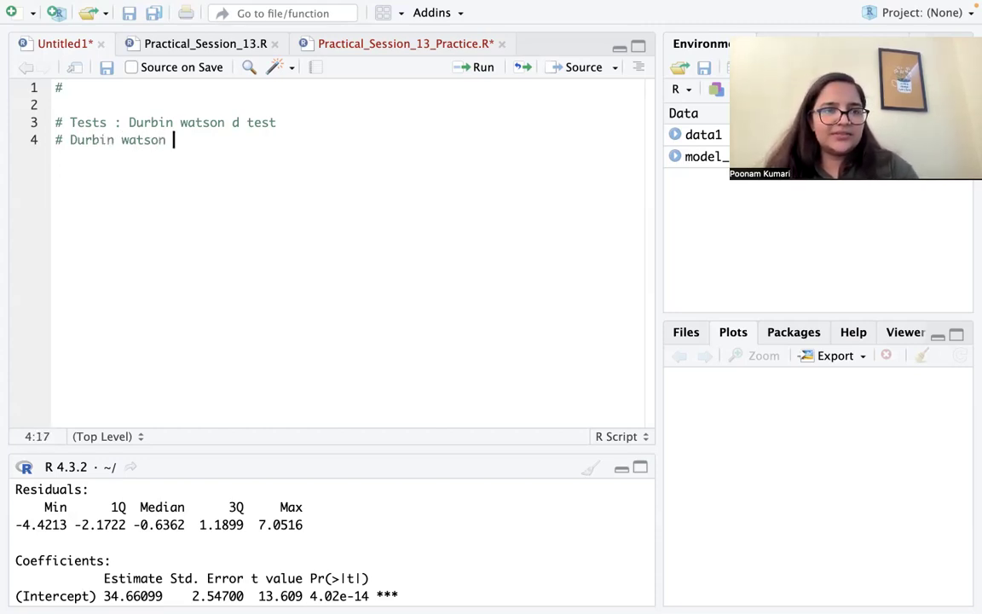
pyautogui.press('BackSpace')
pyautogui.write('h test ')
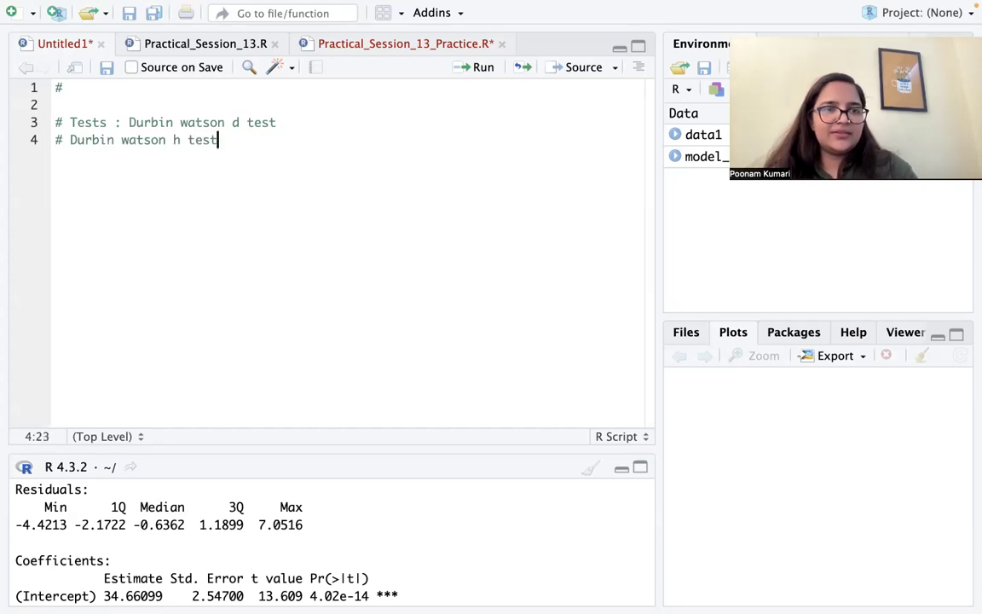
pyautogui.write(':')
# - Begin a bracketed note "( when )" after the h test comment and add empty parentheses after the d test comment
pyautogui.click(65, 103)
pyautogui.click(81, 82)
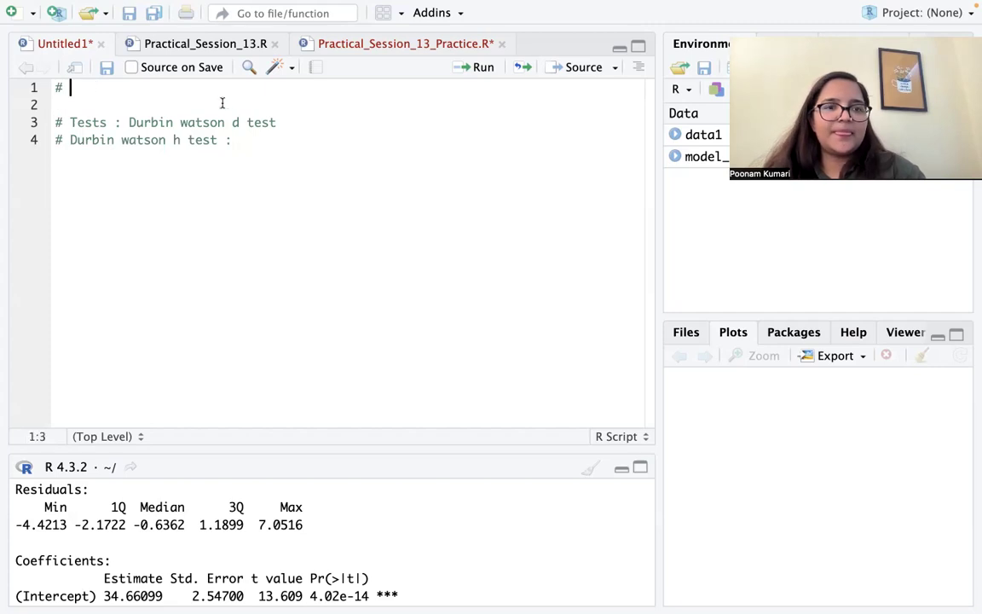
pyautogui.click(270, 140)
pyautogui.write('( when')
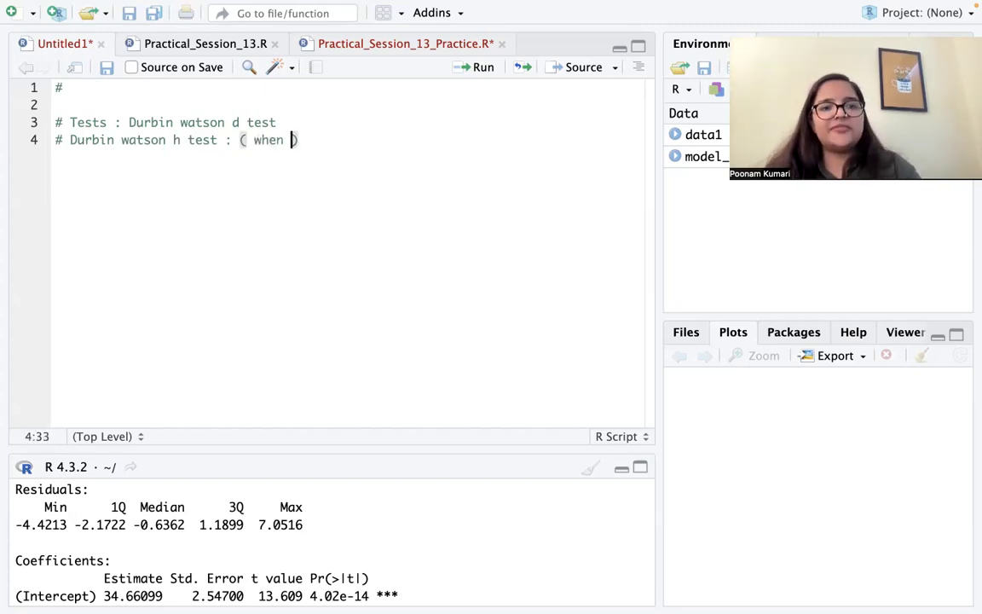
pyautogui.click(306, 120)
pyautogui.write('(')
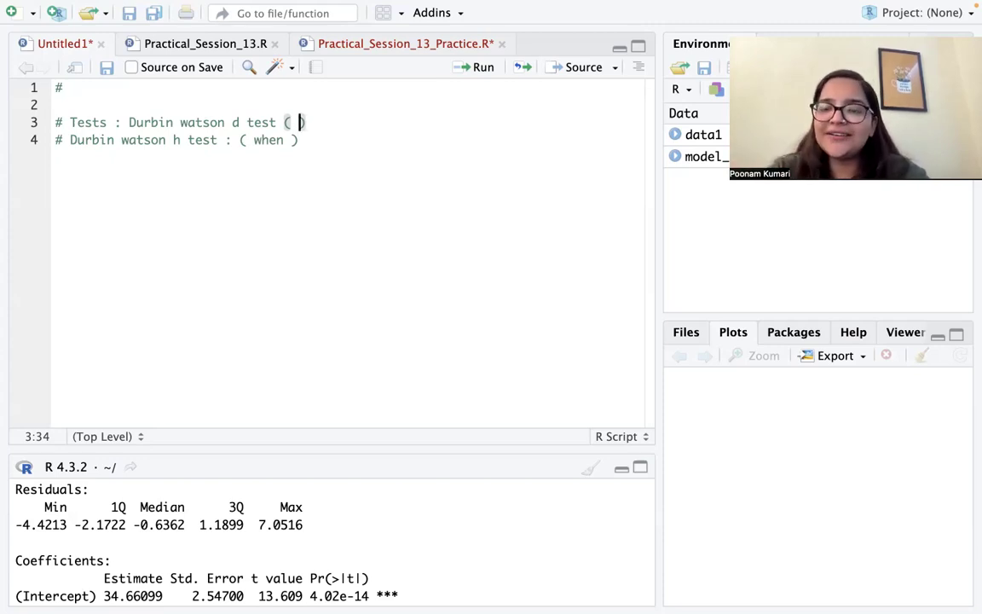
pyautogui.click(285, 123)
pyautogui.click(300, 121)
pyautogui.click(294, 122)
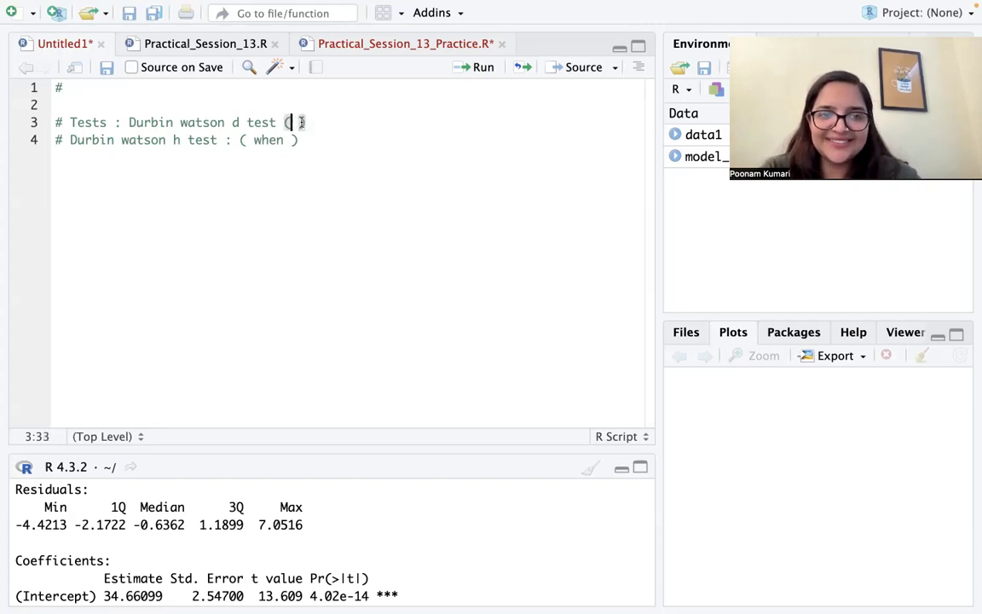
pyautogui.click(283, 141)
pyautogui.click(294, 122)
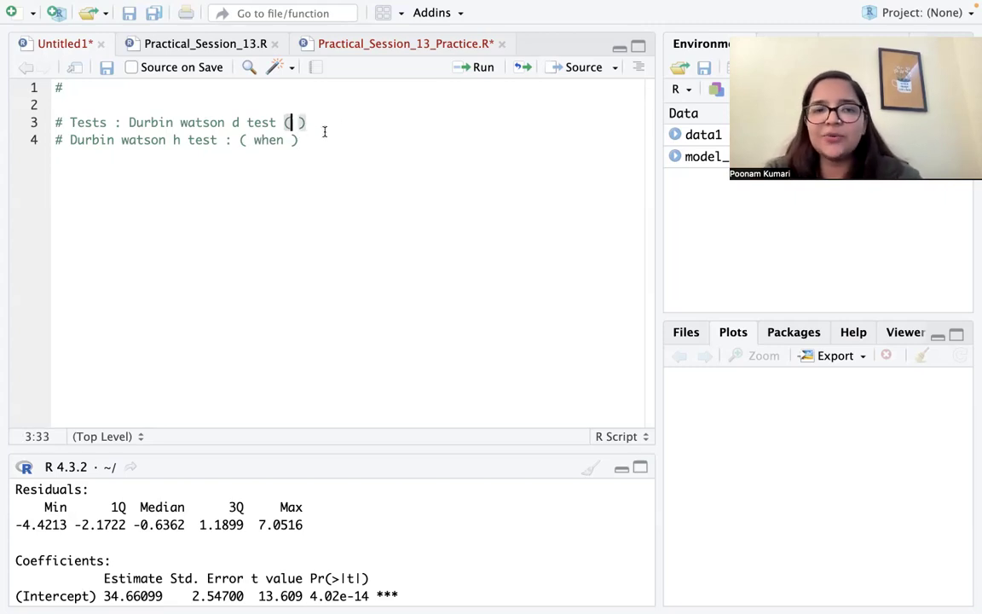
pyautogui.moveTo(314, 123); pyautogui.dragTo(41, 118)
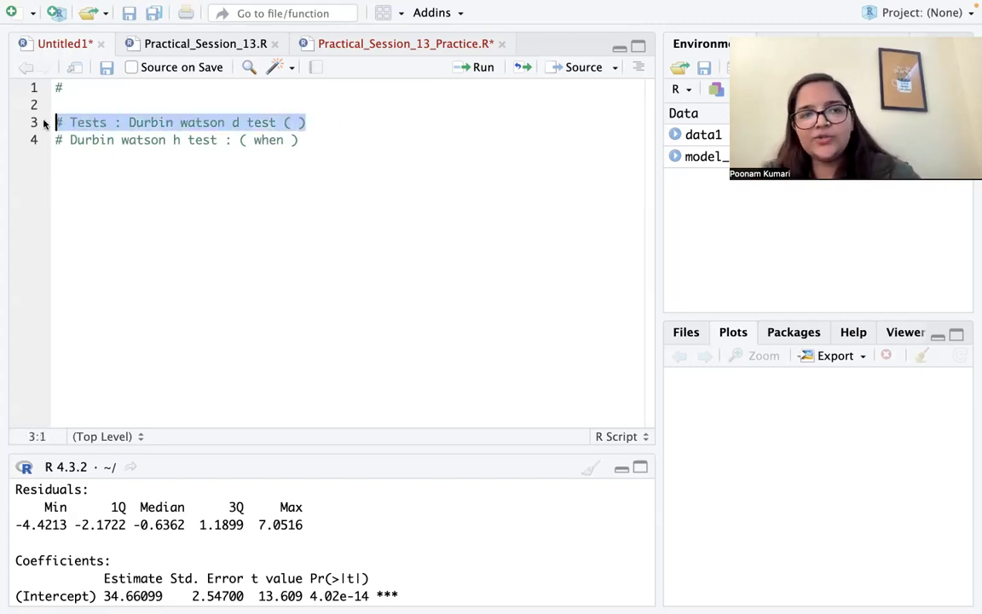
pyautogui.click(289, 123)
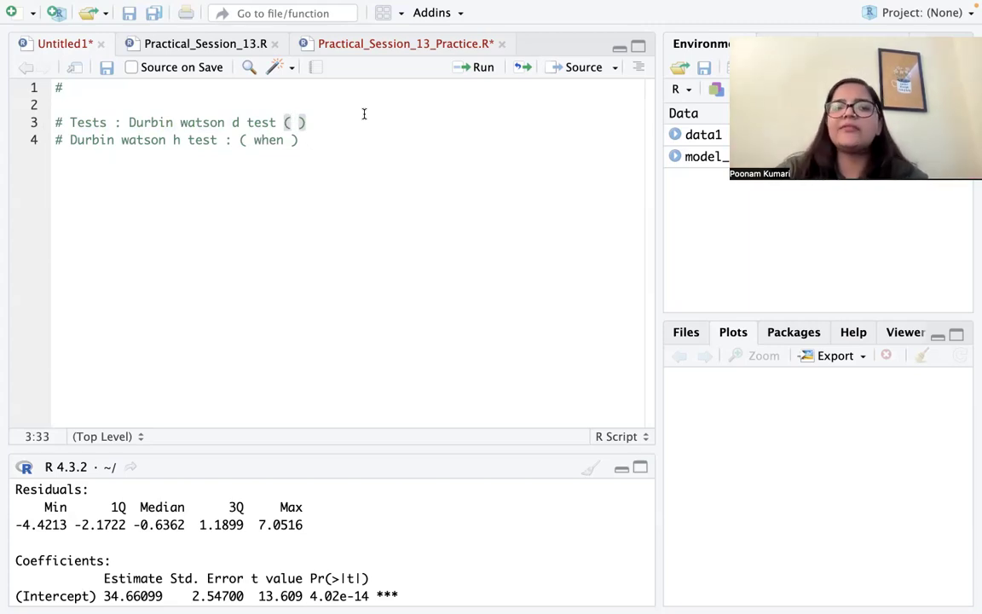
# - Complete the h test note so it reads "( when you have lagged value of dependent var in Regression )"
pyautogui.click(269, 141)
pyautogui.click(291, 141)
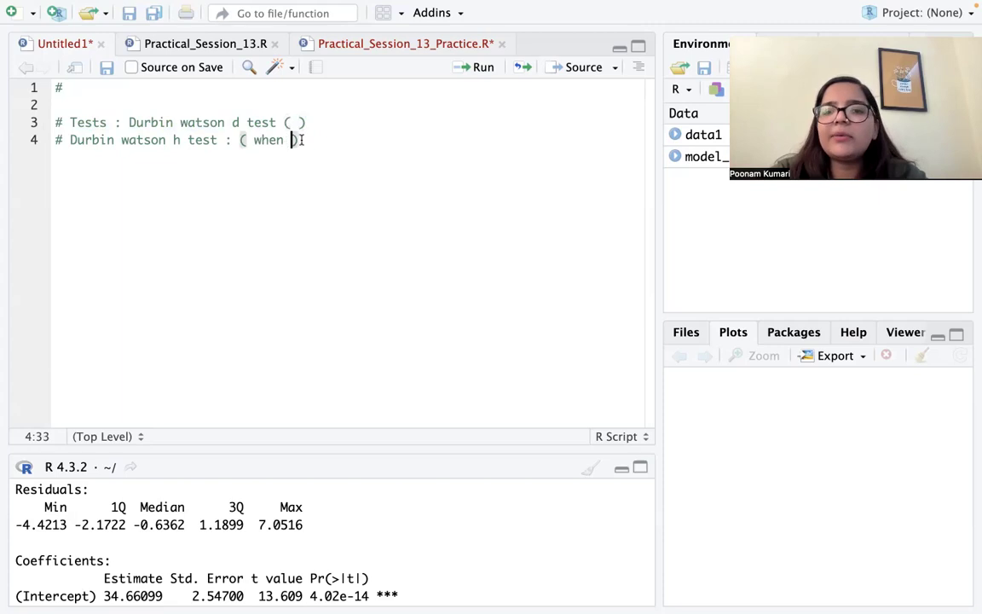
pyautogui.click(282, 140)
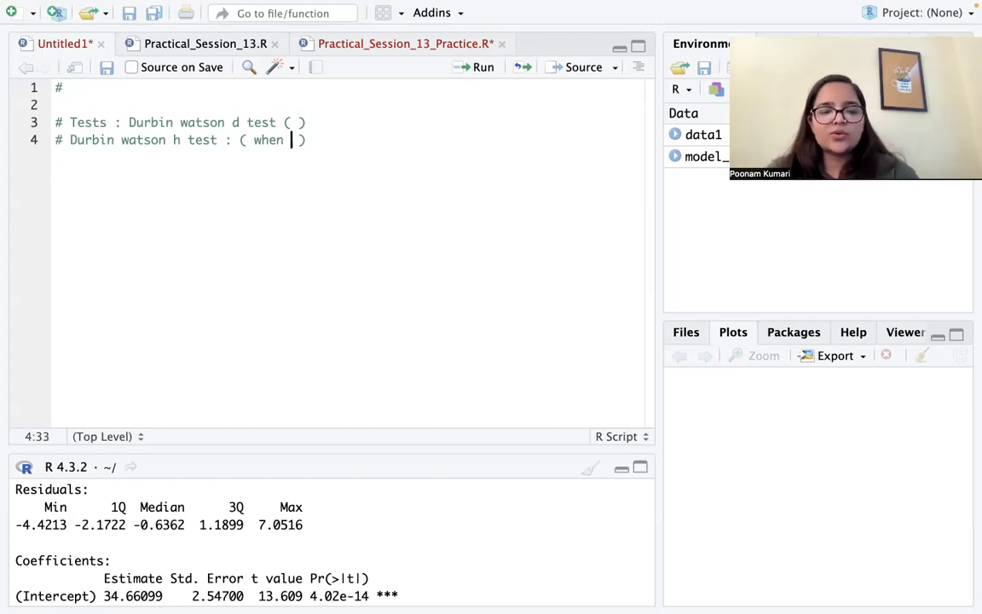
pyautogui.write('you hab')
pyautogui.press('BackSpace')
pyautogui.press('BackSpace')
pyautogui.write('ve lagged ')
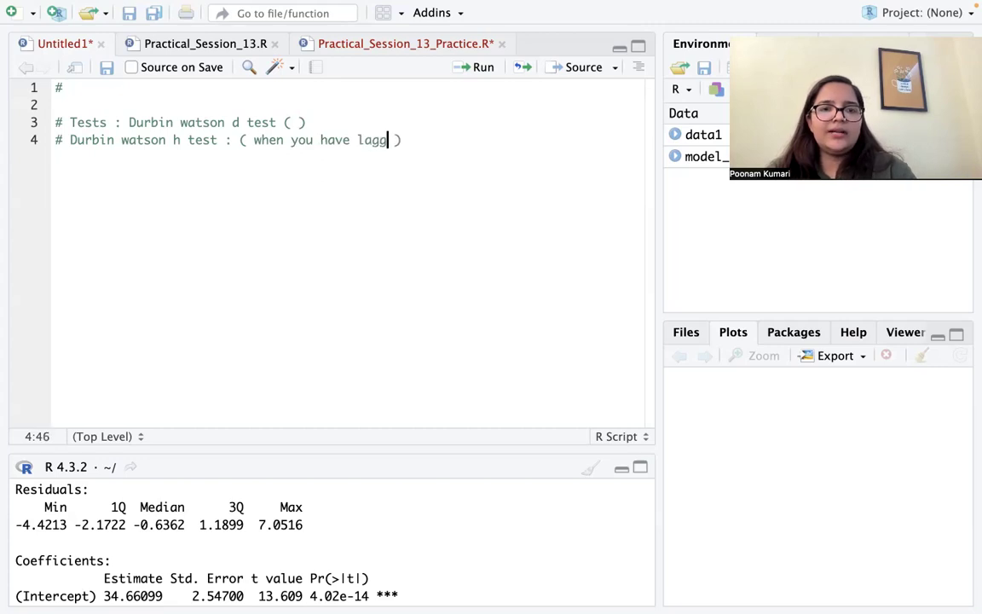
pyautogui.write('value of ')
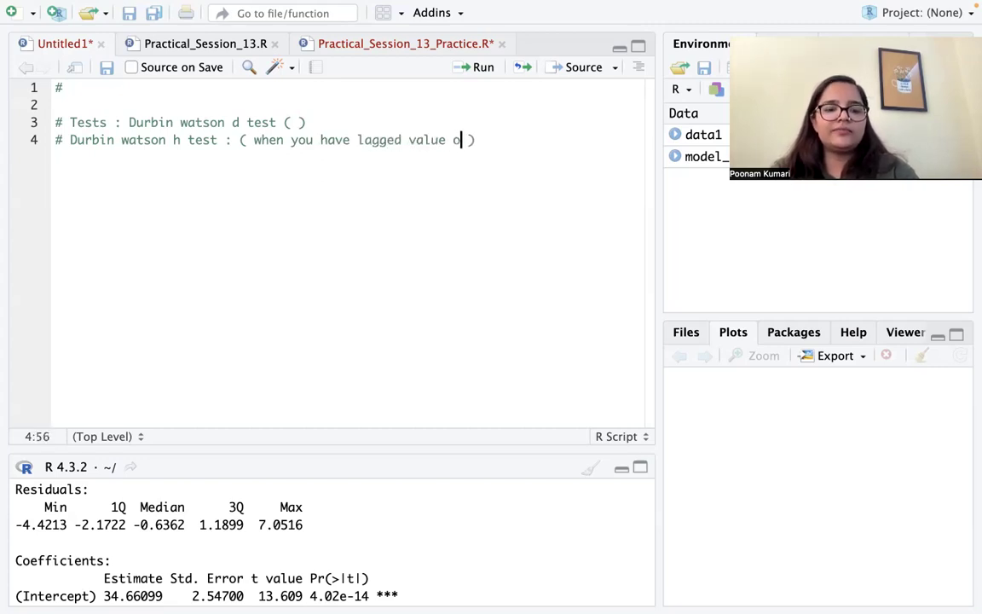
pyautogui.write('dependenct')
pyautogui.press('BackSpace')
pyautogui.press('BackSpace')
pyautogui.press('BackSpace')
pyautogui.write('nt')
pyautogui.press('BackSpace')
pyautogui.press('BackSpace')
pyautogui.write('t vara')
pyautogui.press('BackSpace')
pyautogui.write('in ')
pyautogui.write('Regres')
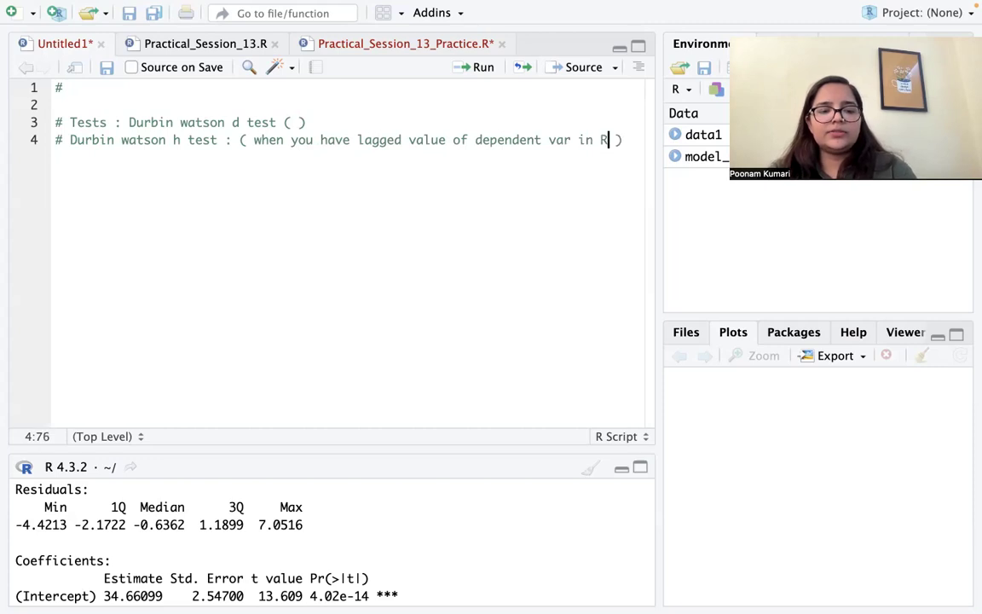
pyautogui.write('sion')
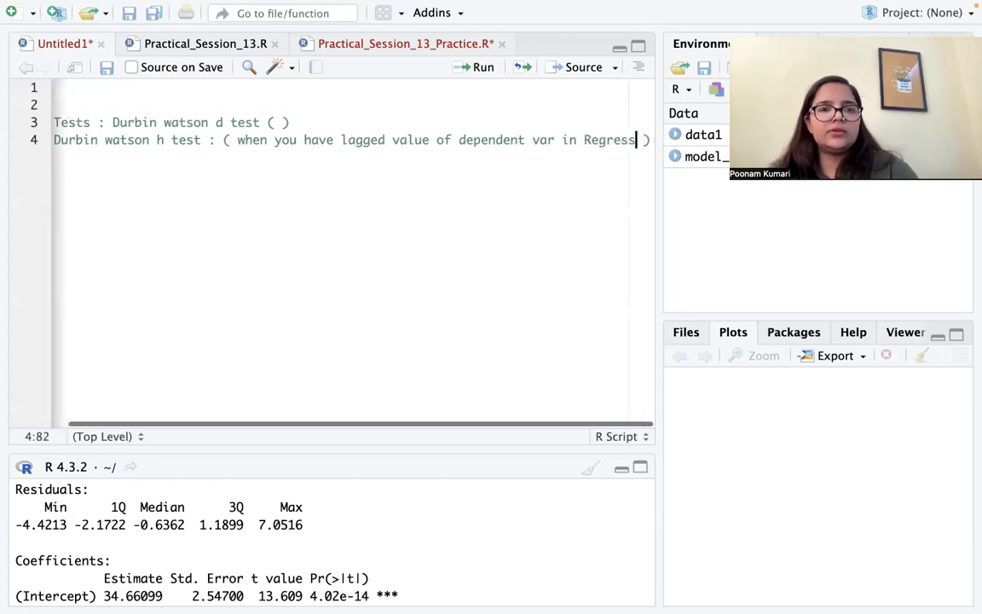
pyautogui.press('End')
# - Widen the script editor pane so the full h test comment fits on one line
pyautogui.moveTo(660, 264); pyautogui.dragTo(729, 268)
pyautogui.click(341, 122)
pyautogui.click(77, 99)
pyautogui.click(73, 88)
pyautogui.click(64, 165)
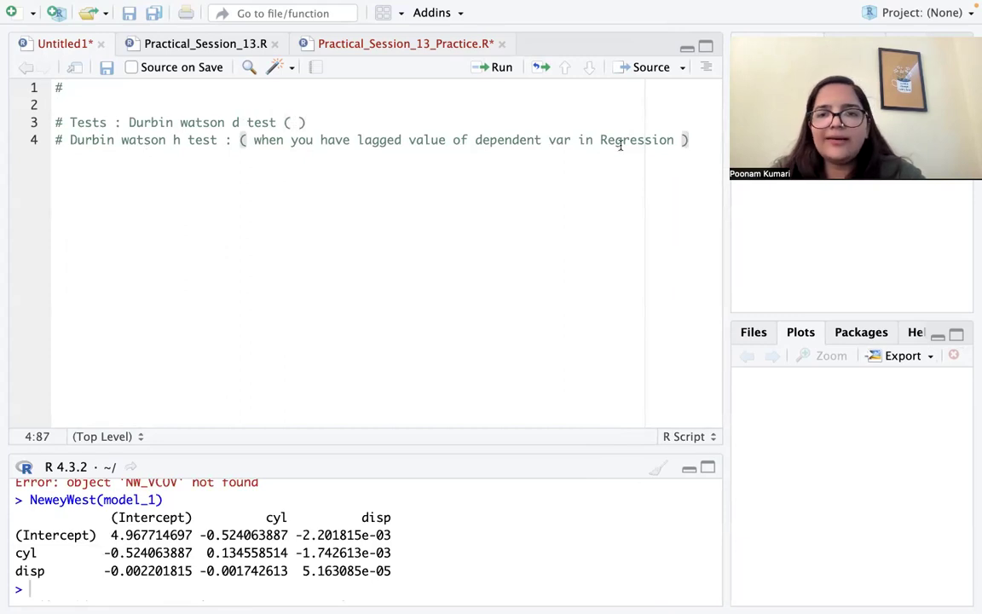
# - Add the comment "# Newey West Standard errors" on a new line below the h test
pyautogui.press('Return')
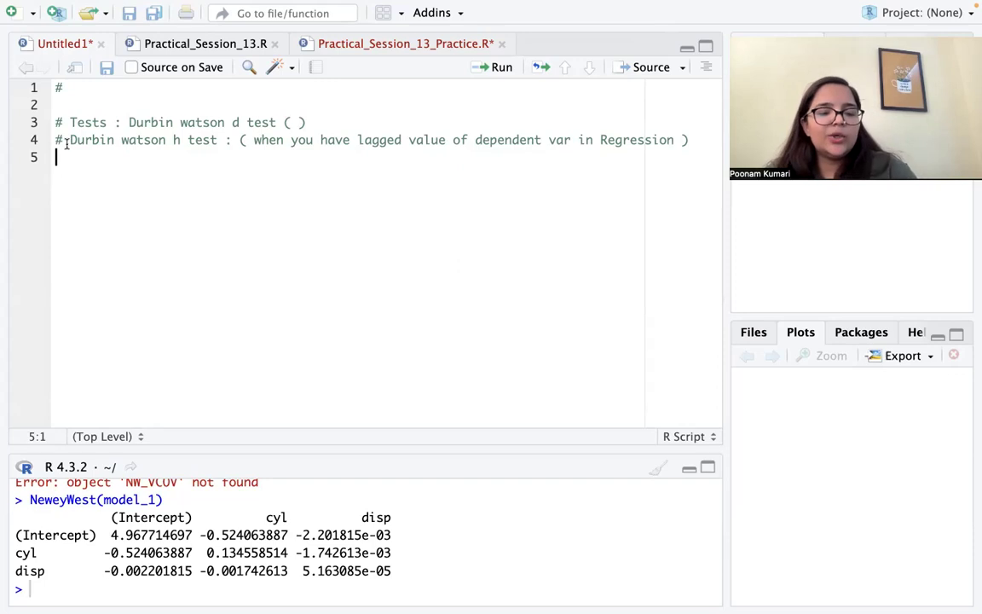
pyautogui.write('#')
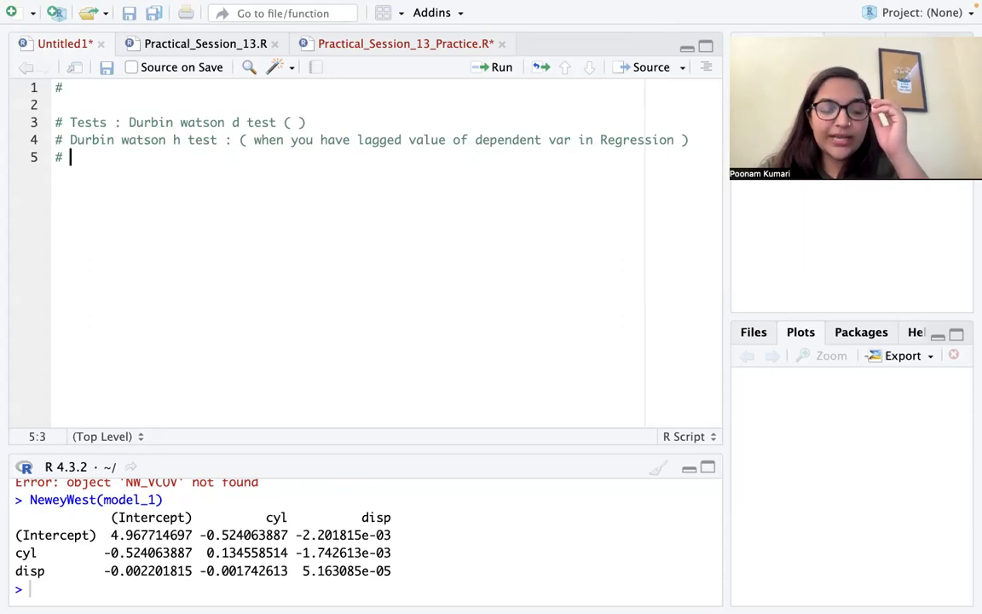
pyautogui.write('Ne')
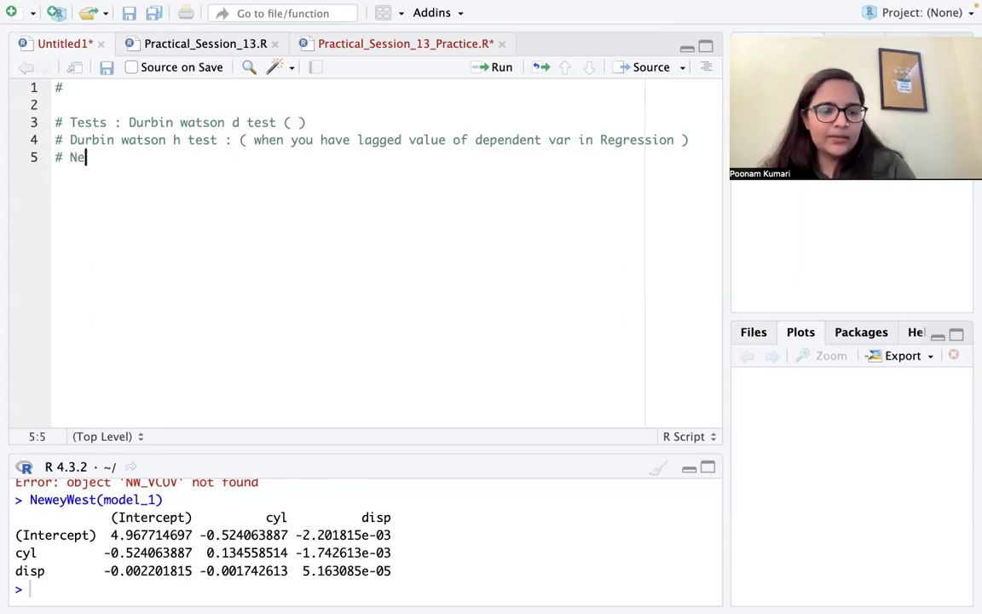
pyautogui.write('wey W')
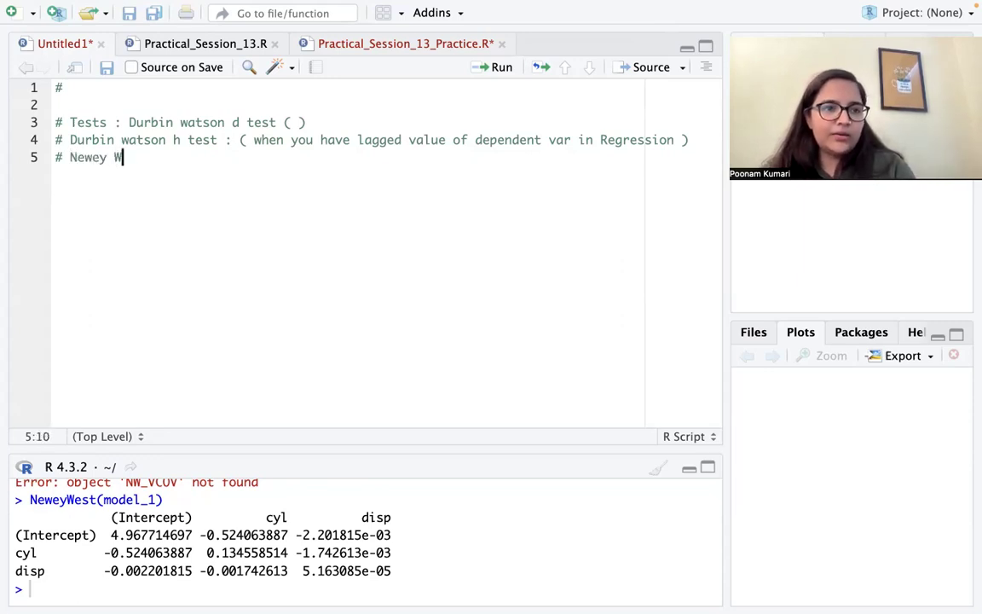
pyautogui.write('est')
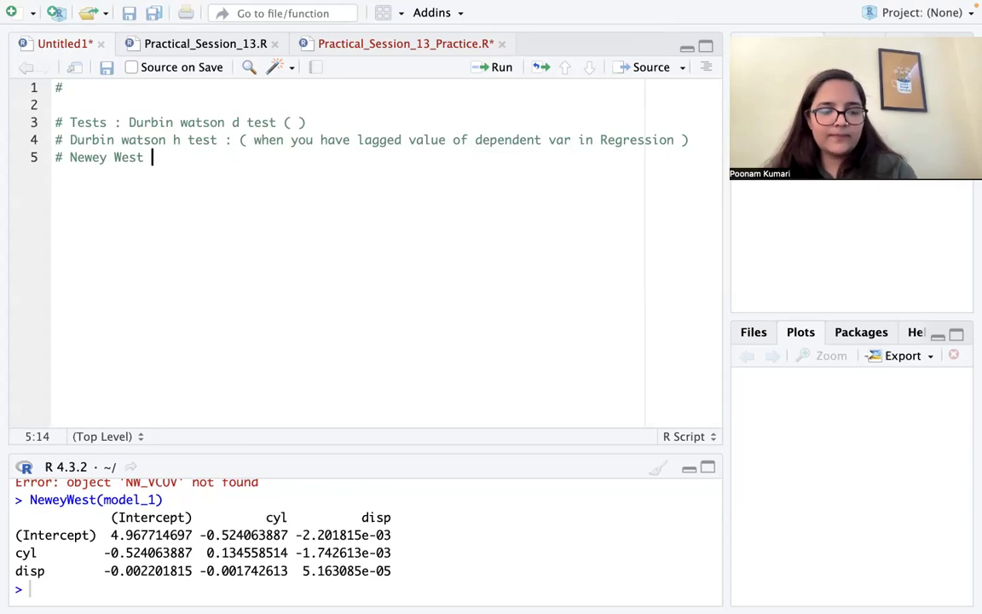
pyautogui.write('Stan')
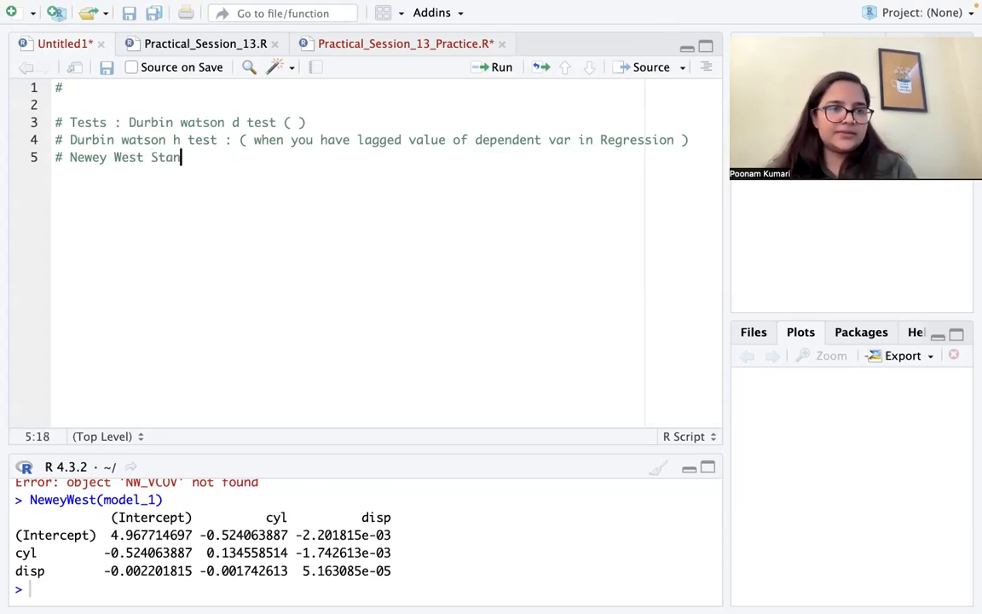
pyautogui.write('danrd')
pyautogui.press('BackSpace')
pyautogui.press('BackSpace')
pyautogui.press('BackSpace')
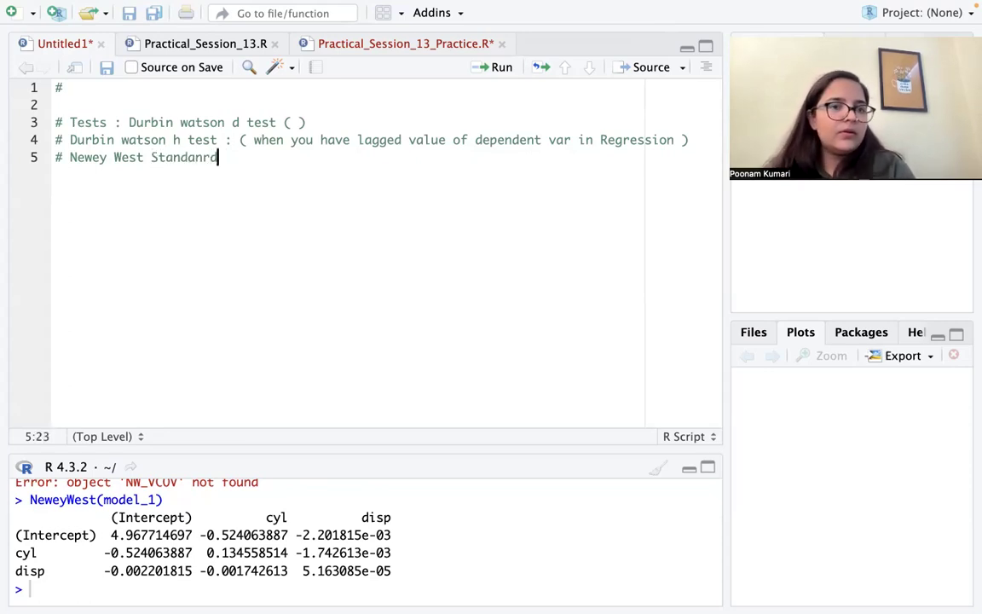
pyautogui.press('BackSpace')
pyautogui.write('rd errors')
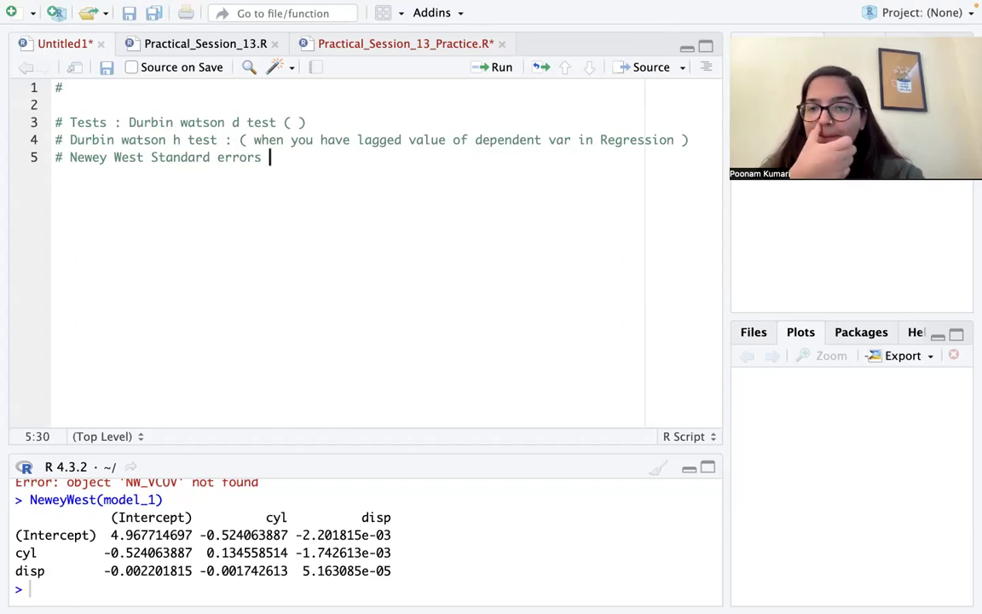
# - Complete the comment on line 1 as the script title "# Practical Session 14 : Autocorrelation :"
pyautogui.click(98, 87)
pyautogui.write('Practical Sessio')
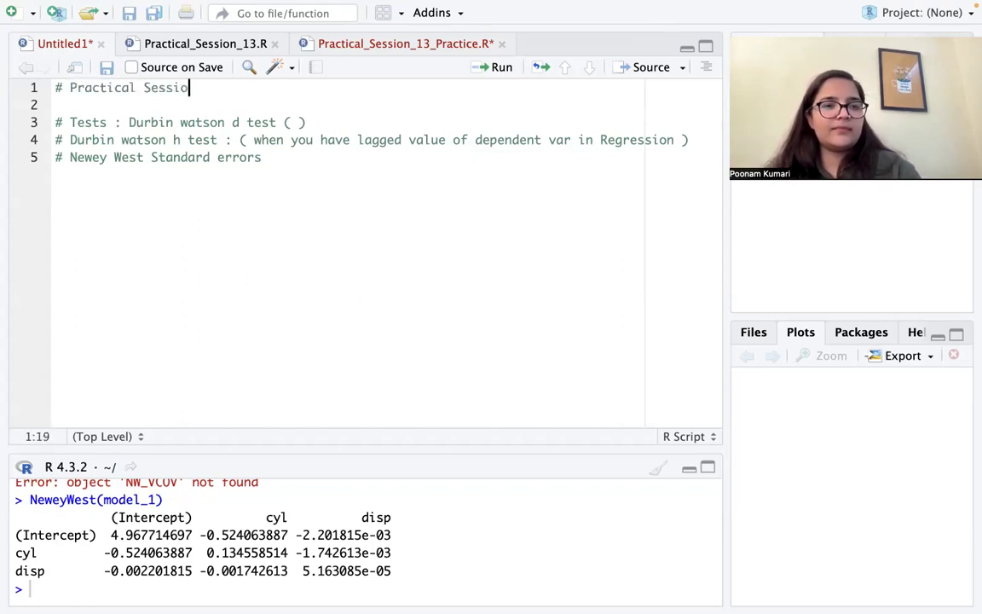
pyautogui.write('n 14 ')
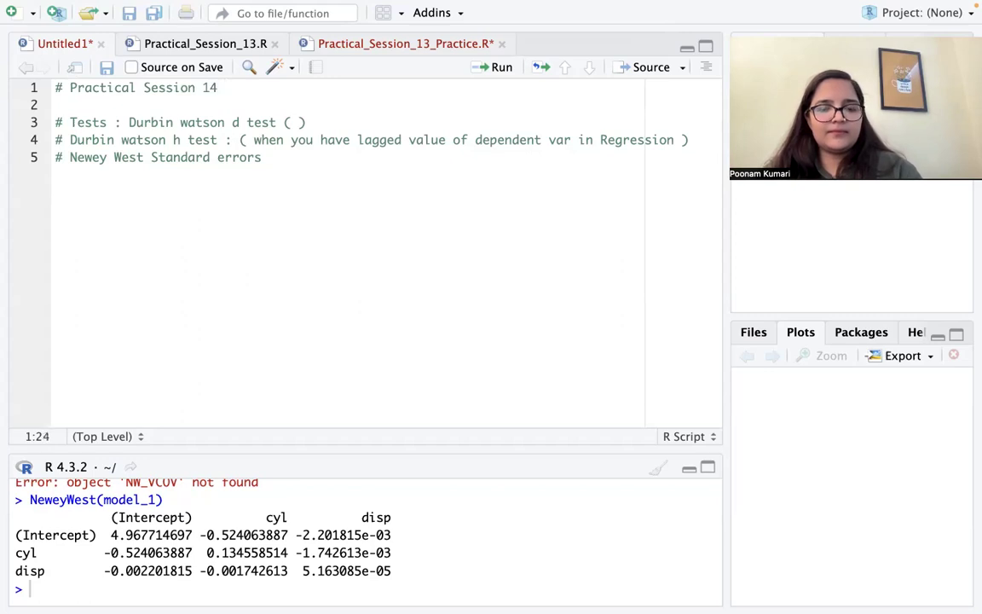
pyautogui.write(': A')
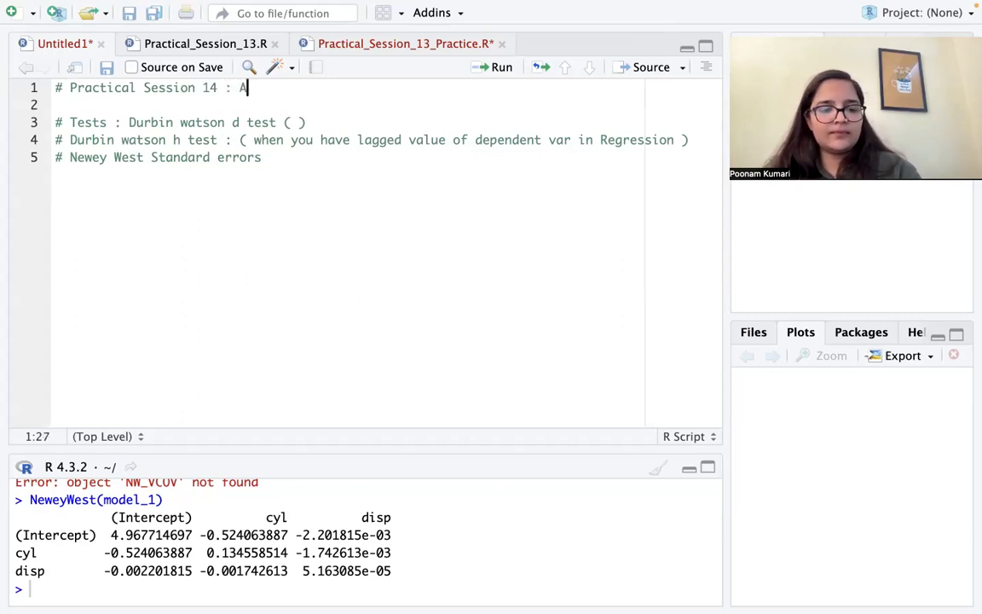
pyautogui.write('utocorrel')
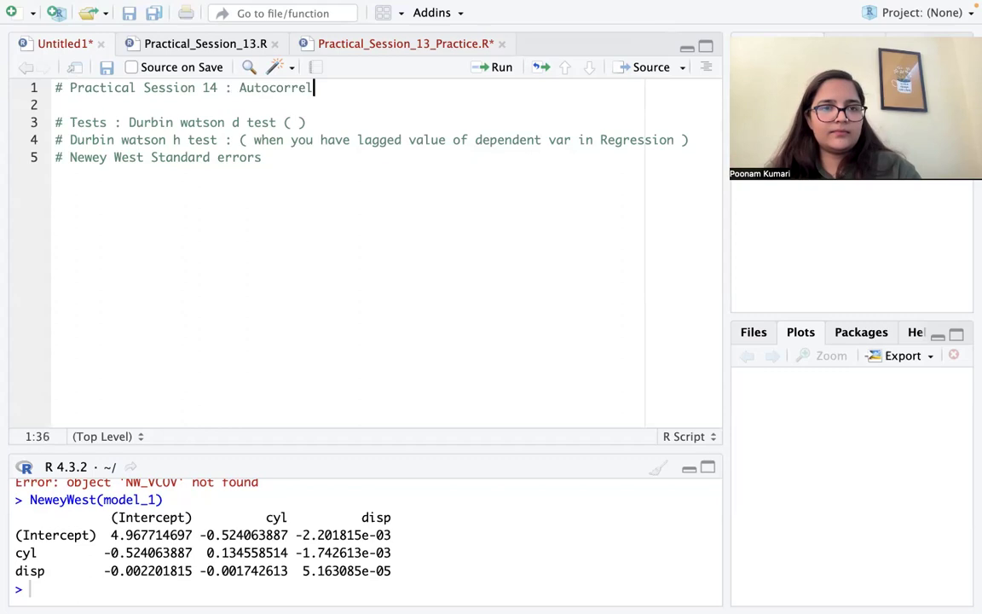
pyautogui.write('ation :')
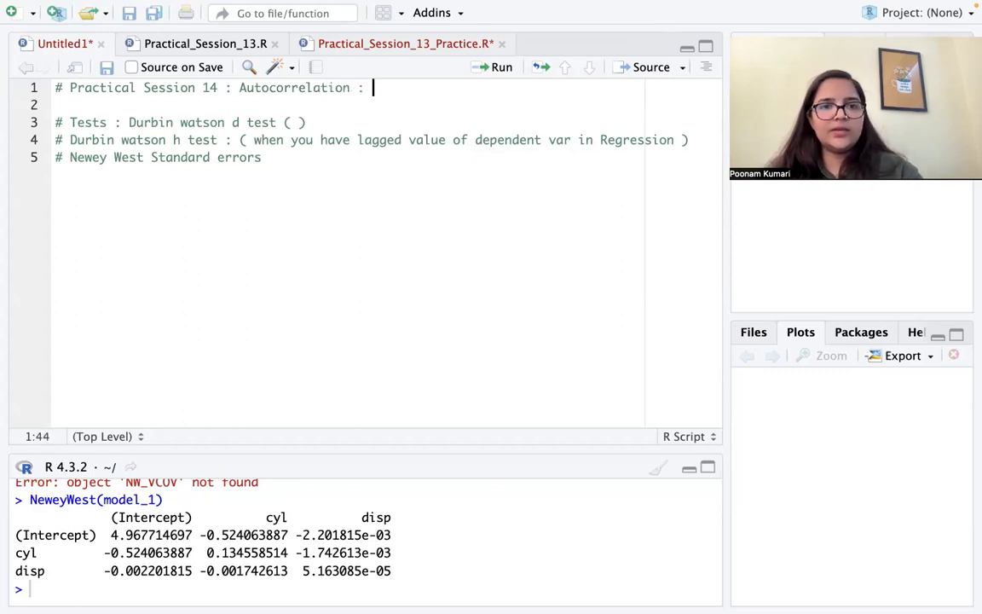
# - Extend the Newey West comment on line 5 with "( used to correct standard errors for Autocorrelation in case"
pyautogui.click(273, 156)
pyautogui.write('( ')
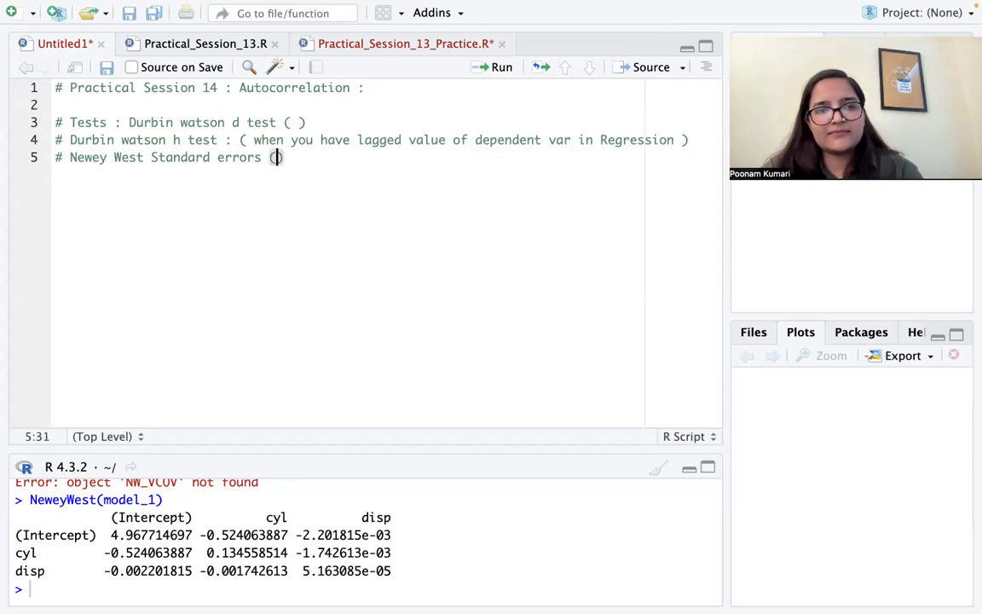
pyautogui.write('used to correct standard errors for Autocorrelation in case')
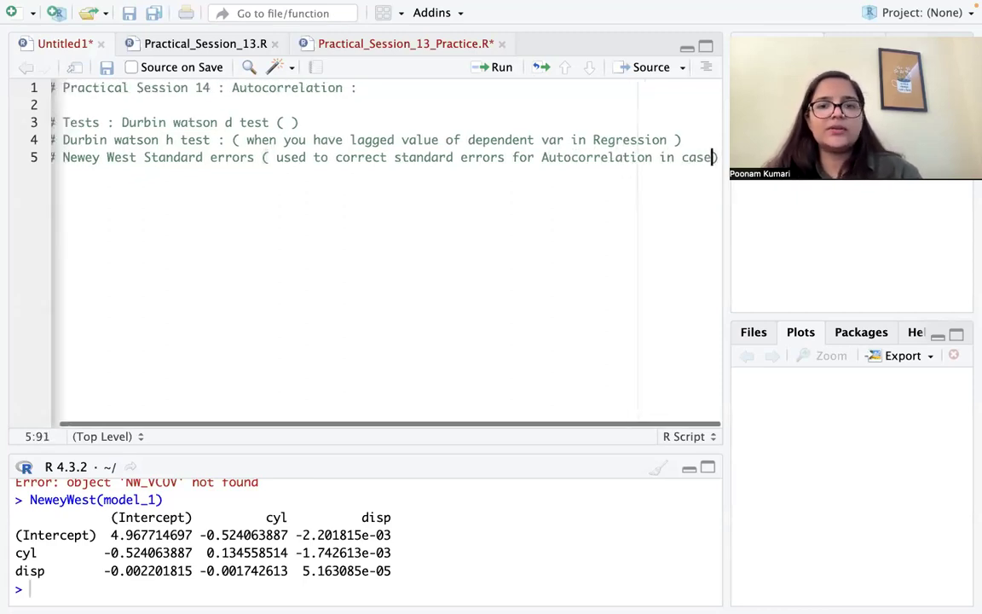
# - Continue the Newey West note on a new comment line reading "# of large samples)"
pyautogui.press('Return')
pyautogui.write('# of la')
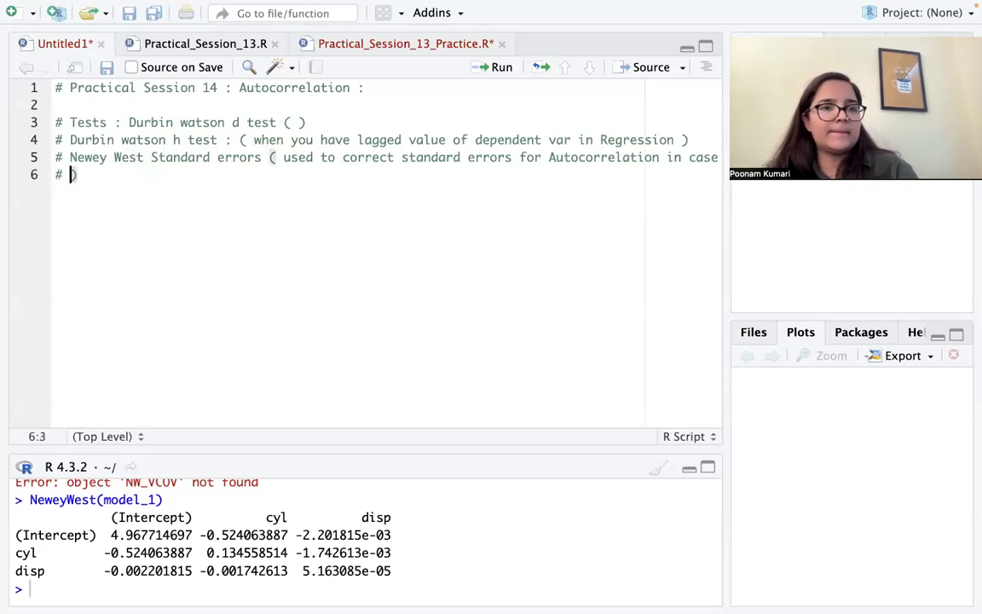
pyautogui.write('rge samp,')
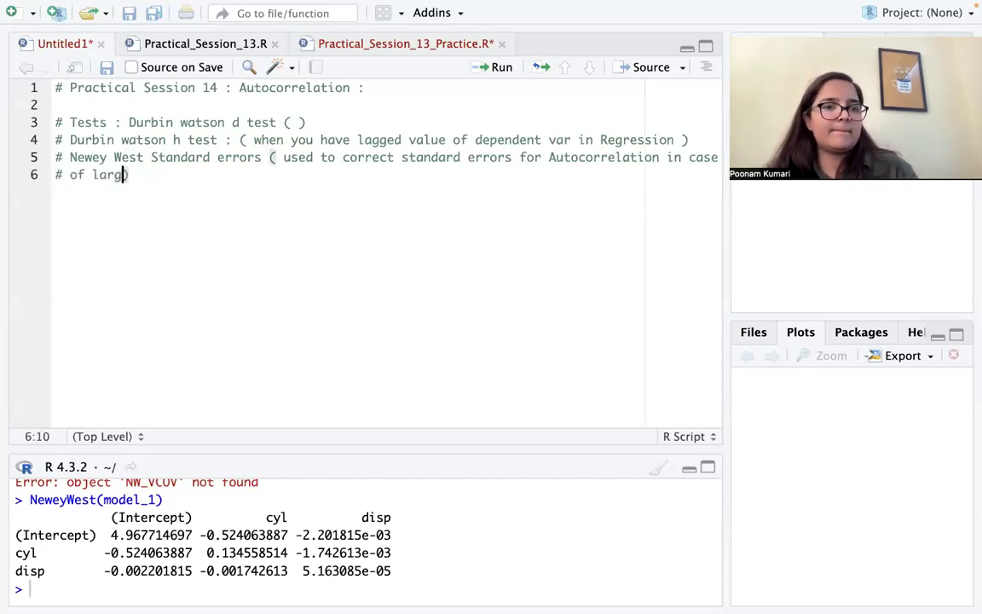
pyautogui.press('BackSpace')
pyautogui.press('BackSpace')
pyautogui.write('ples')
pyautogui.press('BackSpace')
pyautogui.press('BackSpace')
pyautogui.press('BackSpace')
pyautogui.press('BackSpace')
pyautogui.write('p,')
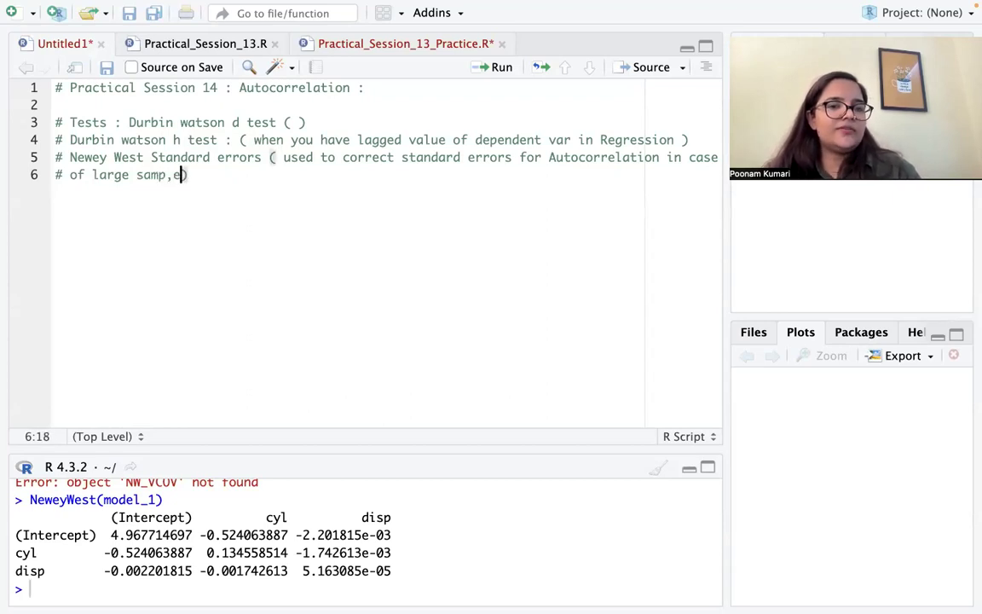
pyautogui.press('BackSpace')
pyautogui.press('BackSpace')
pyautogui.press('BackSpace')
pyautogui.write('ples')
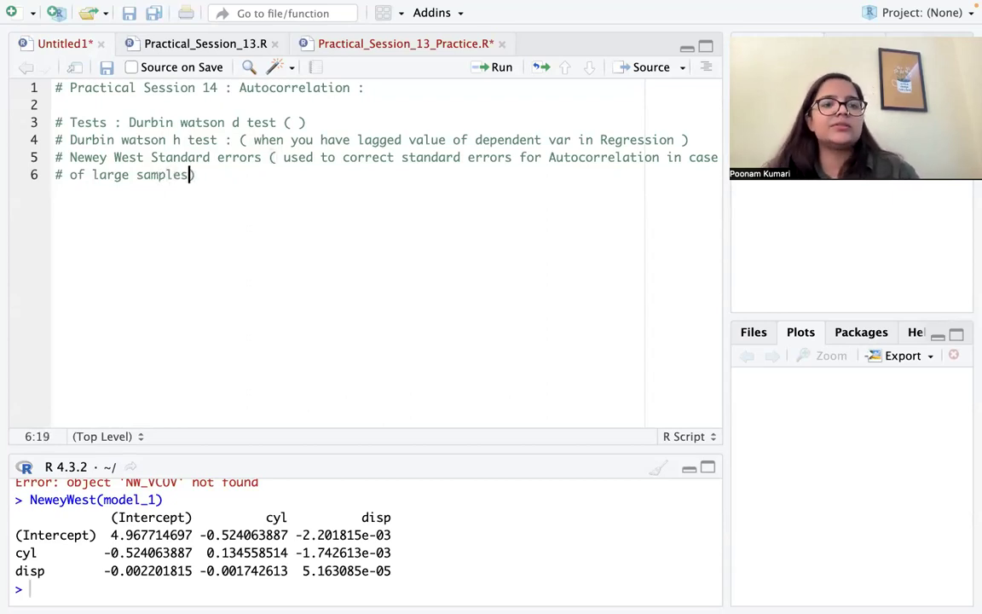
pyautogui.click(227, 187)
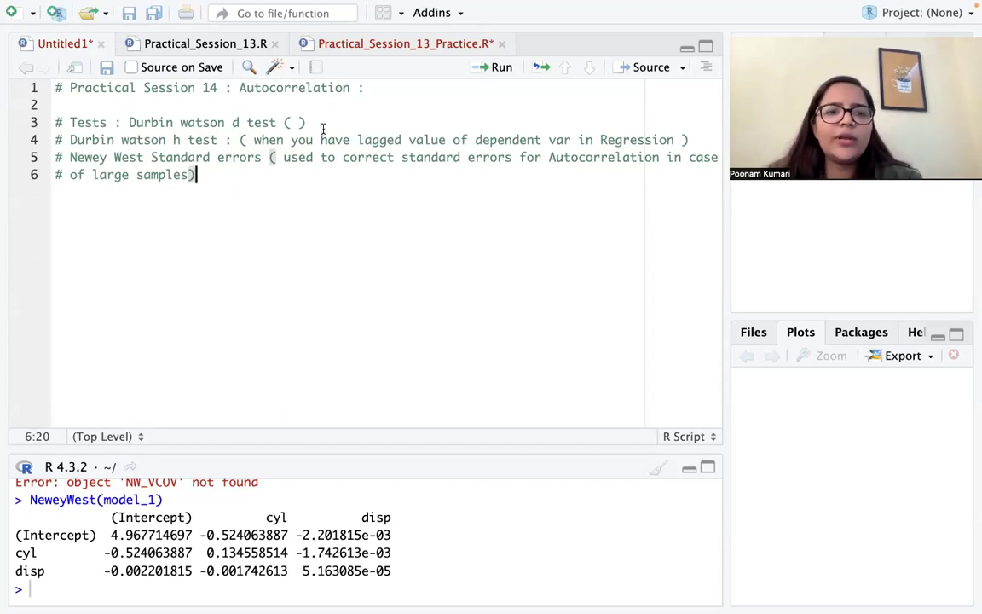
# - Add three blank lines below the Newey West note to make room for code
pyautogui.click(105, 109)
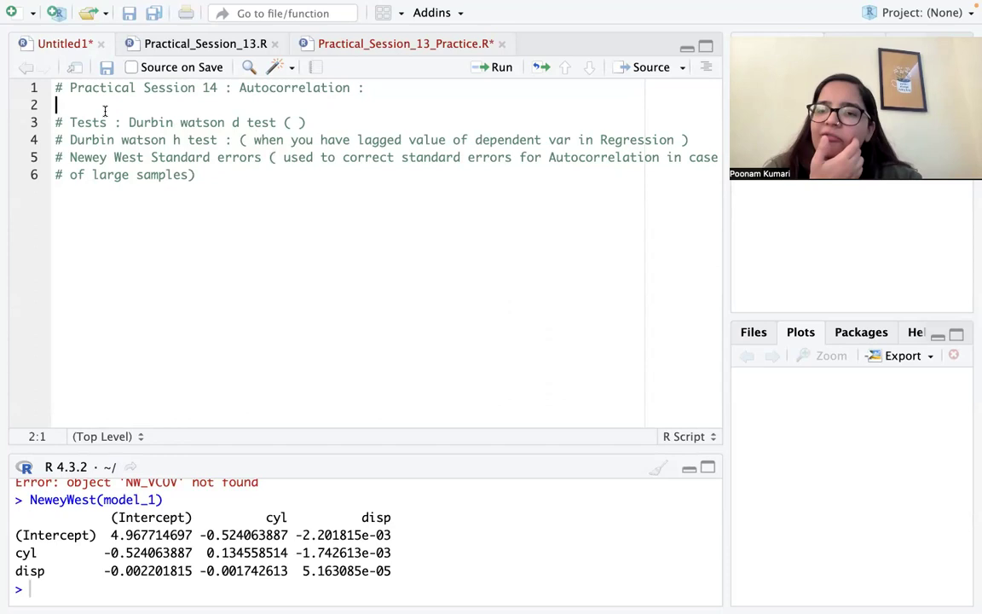
pyautogui.click(198, 175)
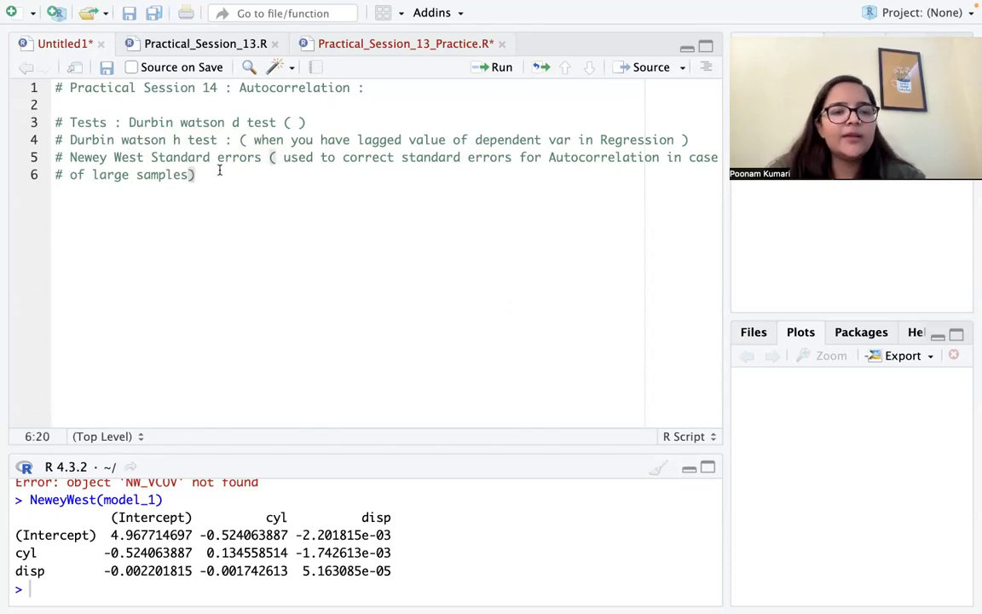
pyautogui.press('Return')
pyautogui.press('Return')
pyautogui.press('Return')
pyautogui.press('Return')
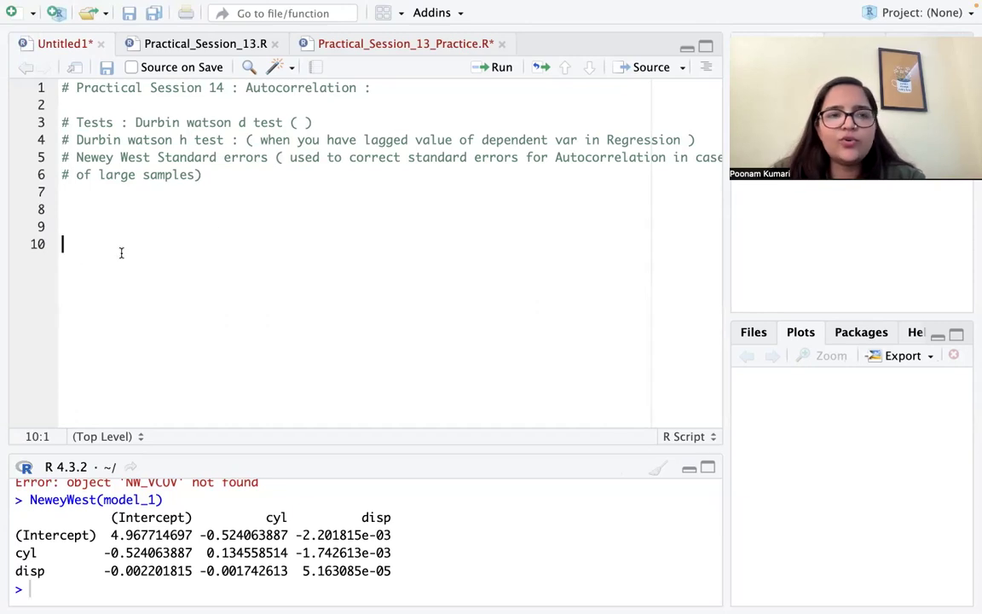
pyautogui.press('BackSpace')
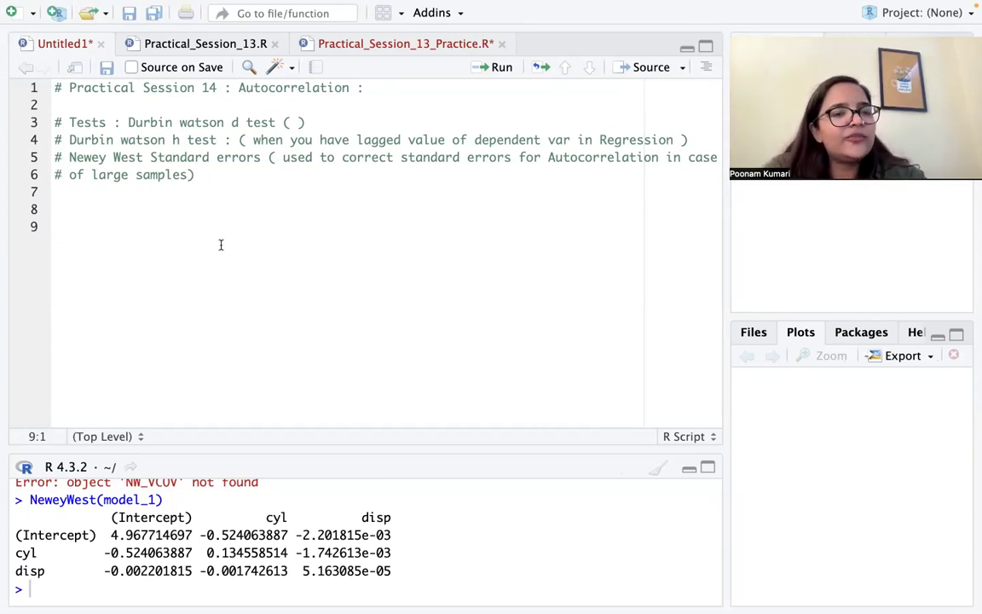
# - Copy the code from the "# setup" comment through library(sandwich) in Practical_Session_13_Practice.R
pyautogui.click(357, 44)
pyautogui.click(397, 191)
pyautogui.scroll(7, 397, 191)
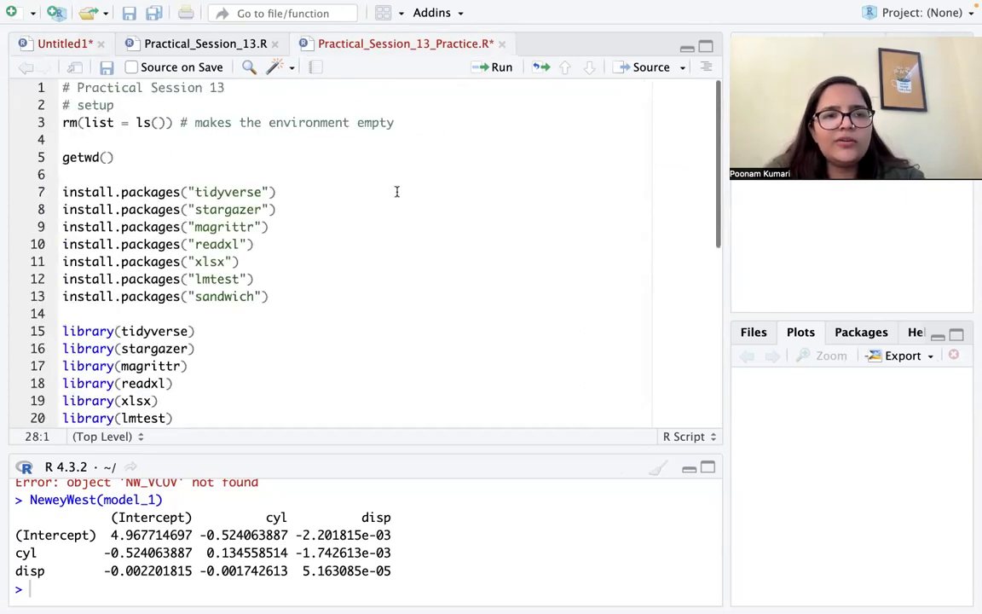
pyautogui.moveTo(64, 122); pyautogui.dragTo(186, 228)
pyautogui.moveTo(182, 281); pyautogui.dragTo(122, 316)
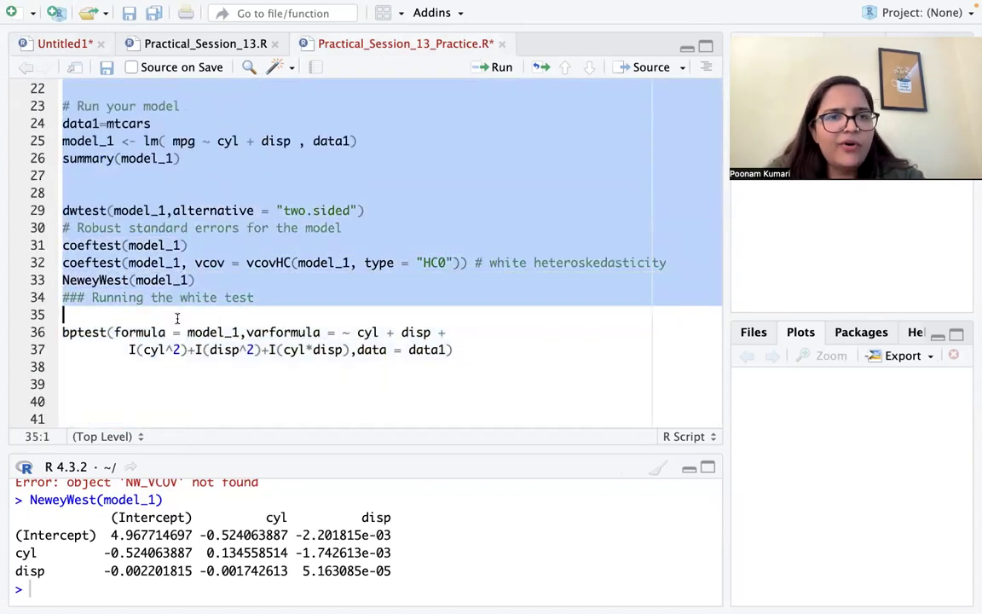
pyautogui.scroll(5, 273, 237)
pyautogui.click(234, 242)
pyautogui.scroll(3, 221, 256)
pyautogui.scroll(1, 186, 288)
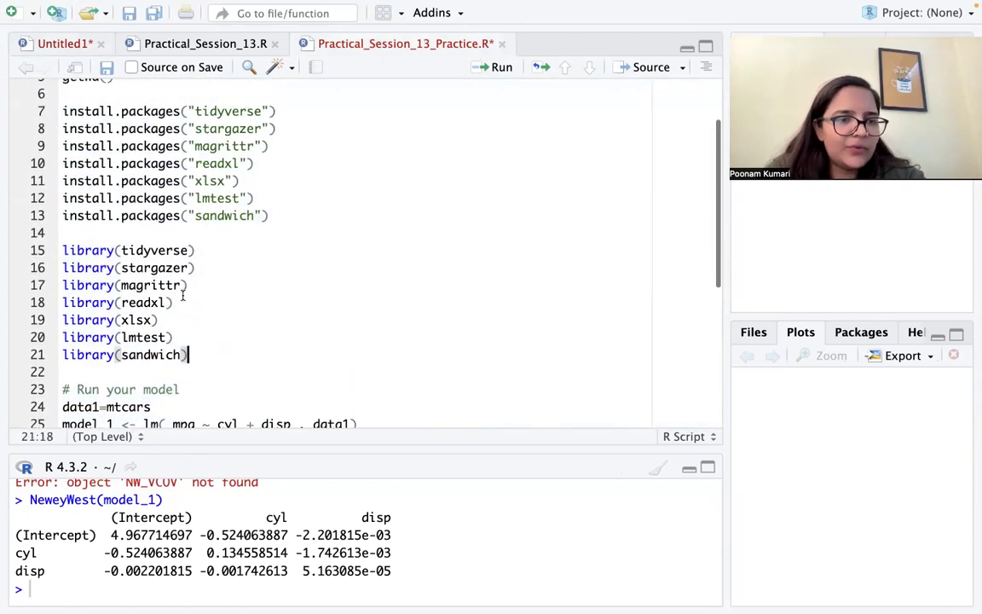
pyautogui.moveTo(203, 353); pyautogui.dragTo(54, 101)
pyautogui.press('super+c')
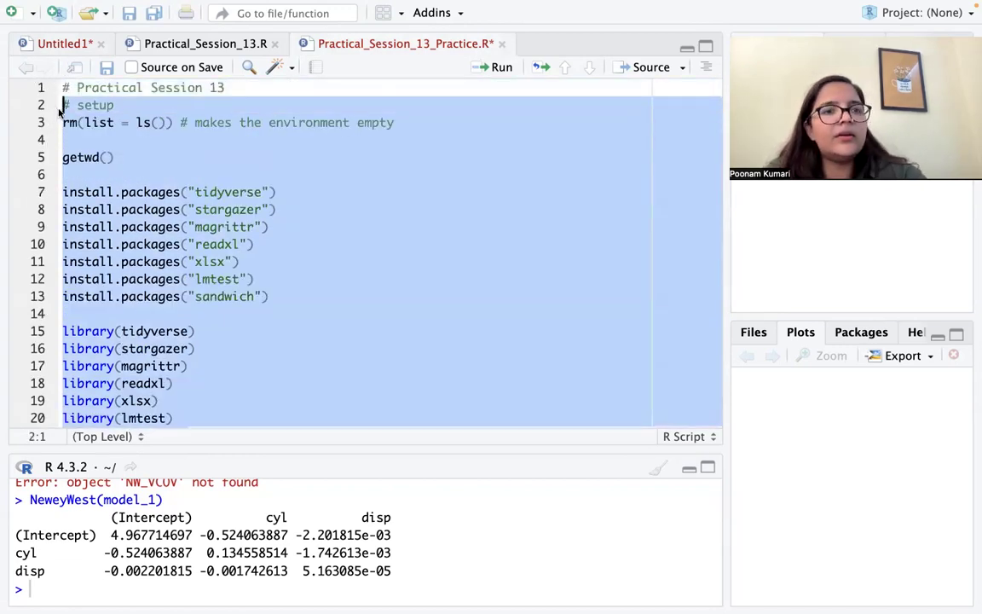
# - Paste the copied setup code at line 9 of the Untitled1 script
pyautogui.click(175, 44)
pyautogui.click(53, 44)
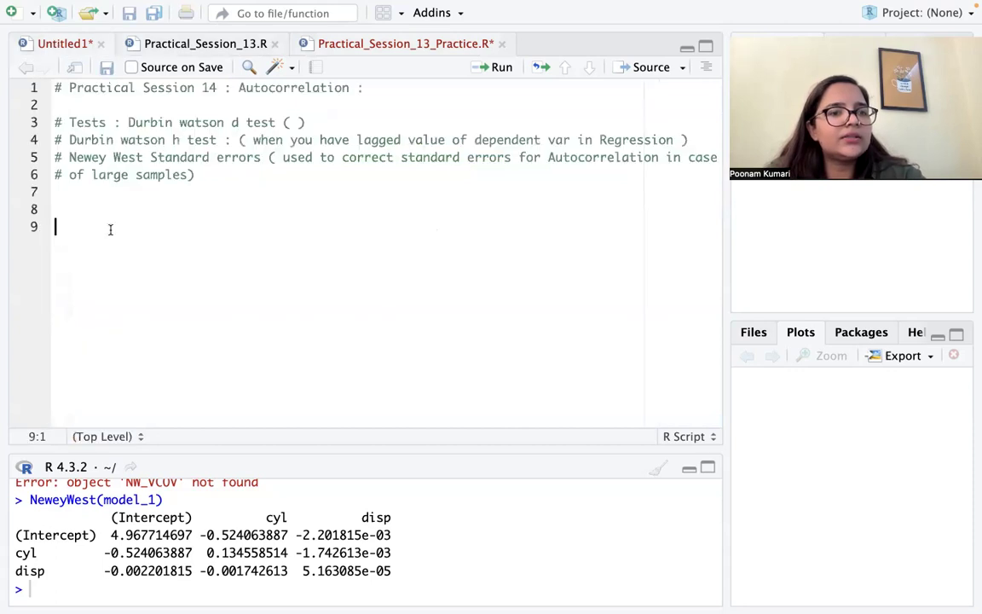
pyautogui.press('super+v')
# - Run only the rm(list = ls()) line of the setup code to empty the environment
pyautogui.scroll(3, 273, 239)
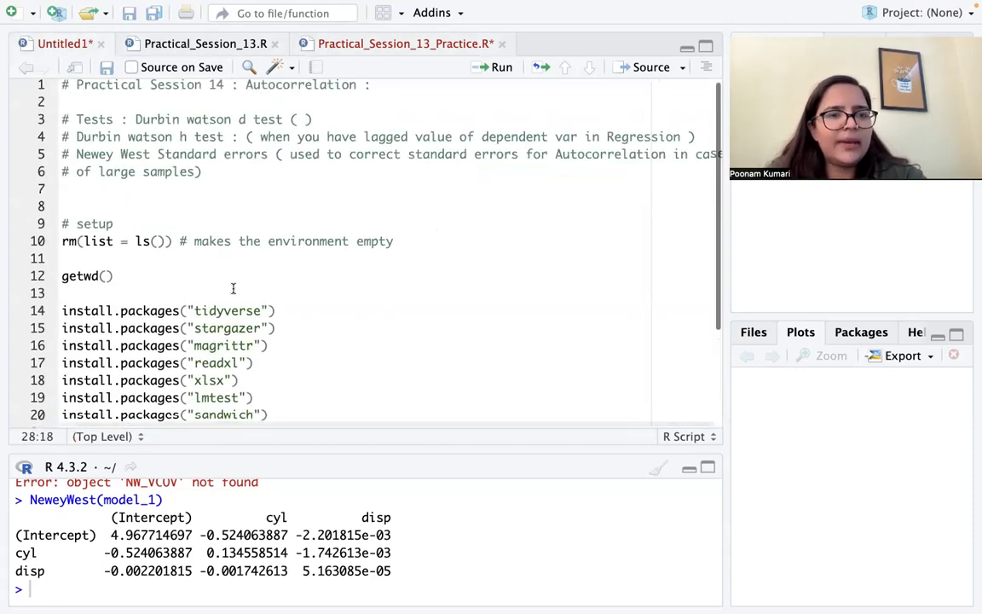
pyautogui.scroll(-2, 364, 161)
pyautogui.moveTo(400, 177); pyautogui.dragTo(51, 177)
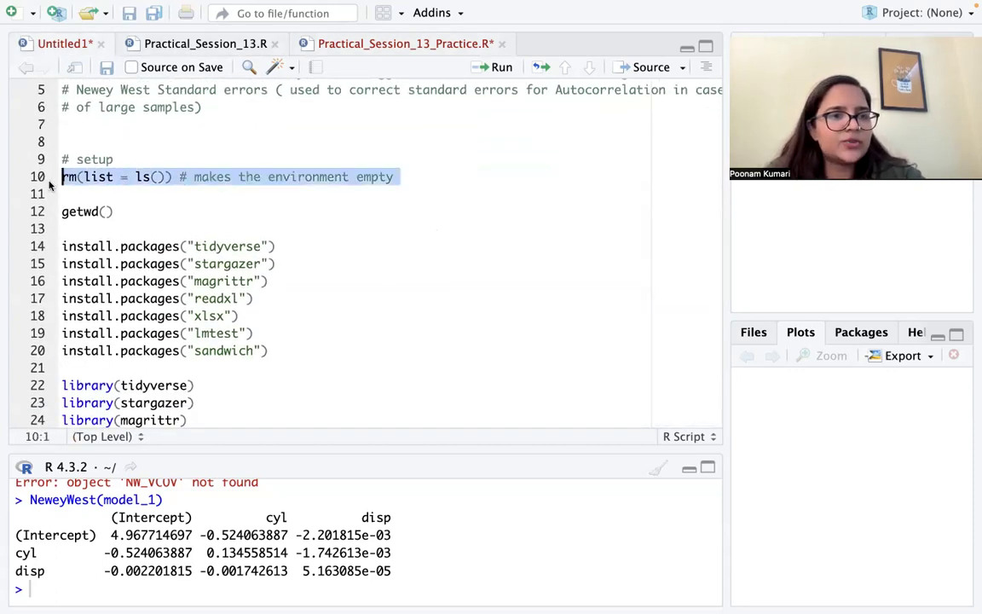
pyautogui.click(487, 67)
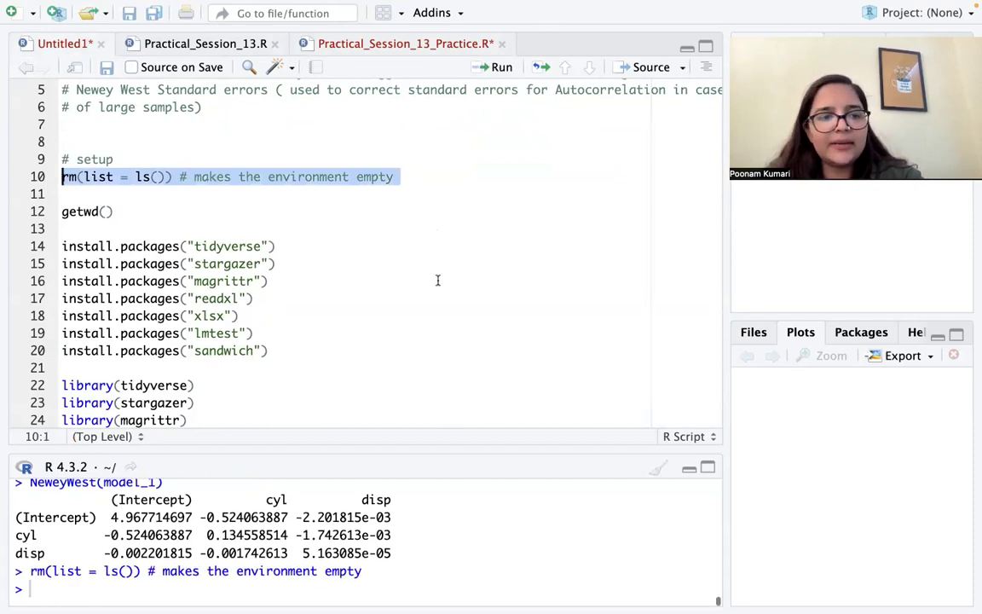
pyautogui.click(461, 309)
# - Run all the install.packages and library lines, from "tidyverse" through library(sandwich)
pyautogui.scroll(-2, 289, 318)
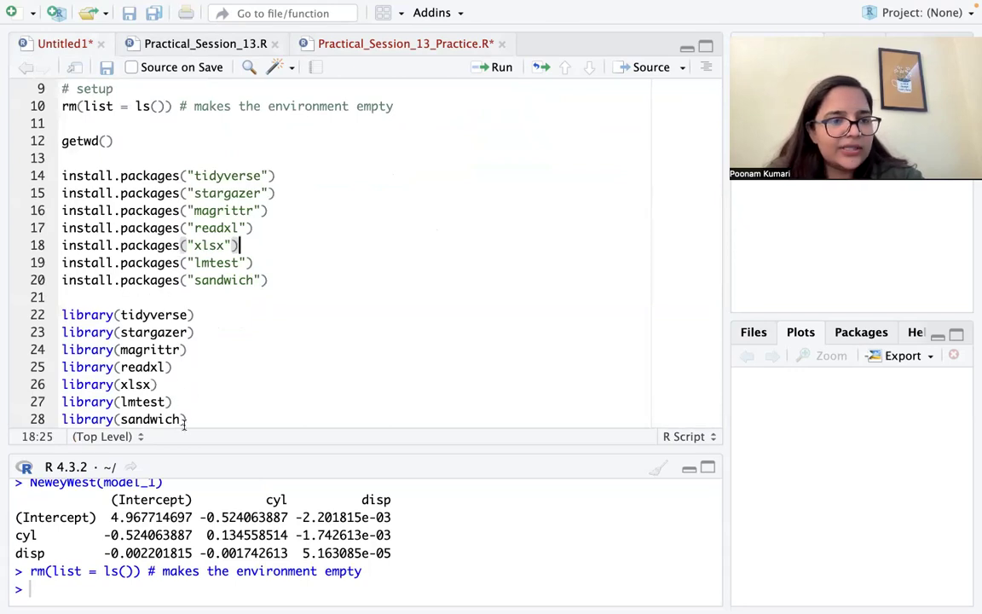
pyautogui.moveTo(196, 419); pyautogui.dragTo(32, 176)
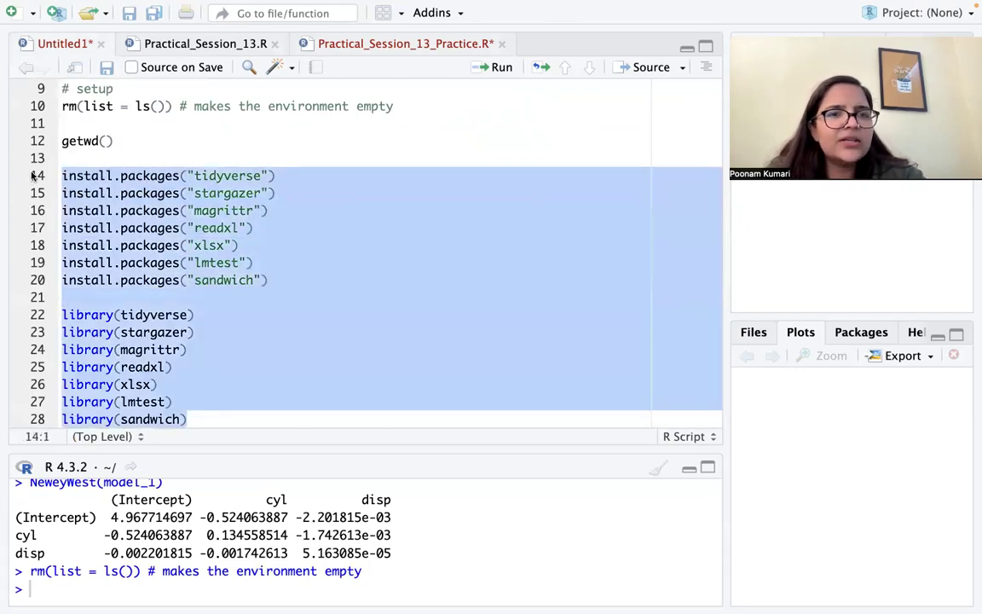
pyautogui.click(498, 66)
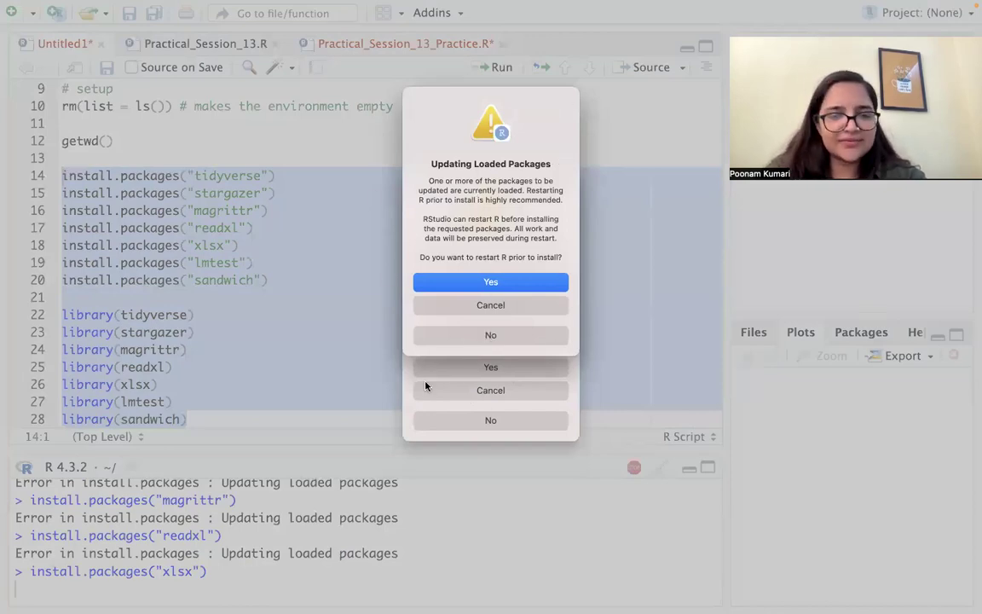
# - Decline restarting R for every loaded-package update request so the packages install in the current session
pyautogui.click(478, 341)
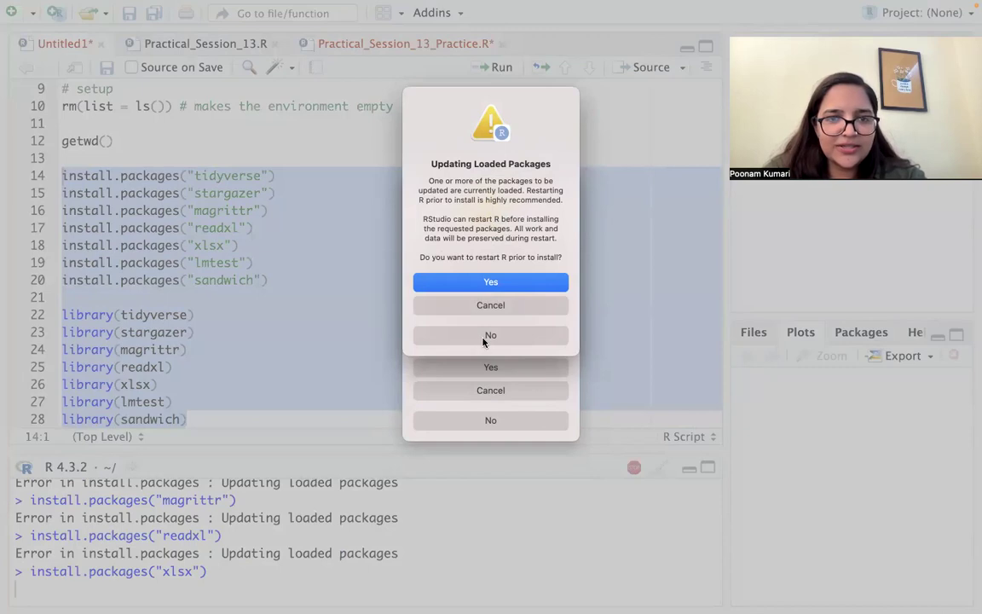
pyautogui.click(484, 338)
pyautogui.click(482, 342)
pyautogui.click(483, 342)
pyautogui.click(483, 341)
pyautogui.click(484, 341)
pyautogui.click(483, 341)
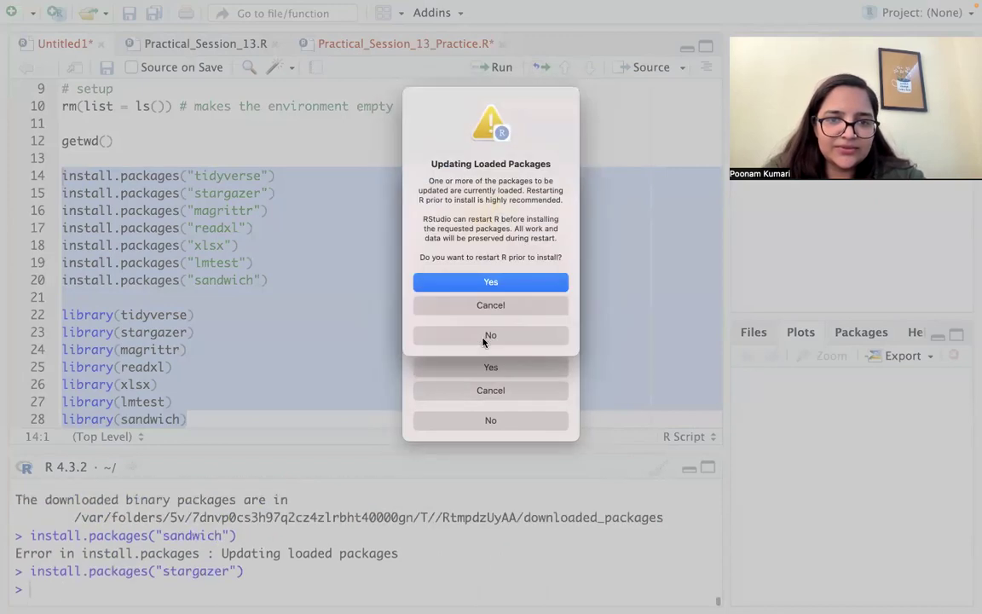
pyautogui.click(484, 338)
pyautogui.click(490, 420)
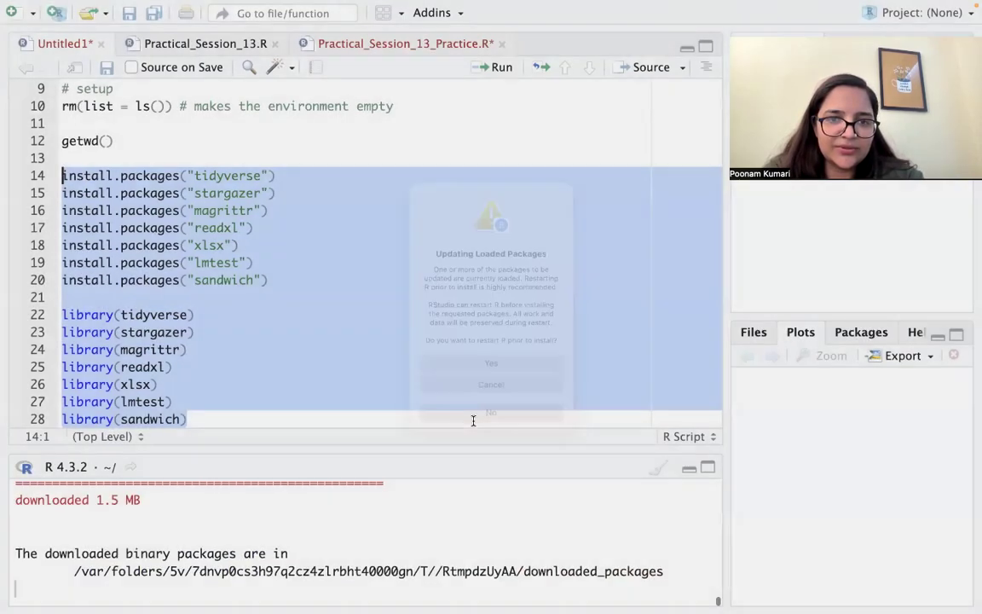
pyautogui.click(490, 421)
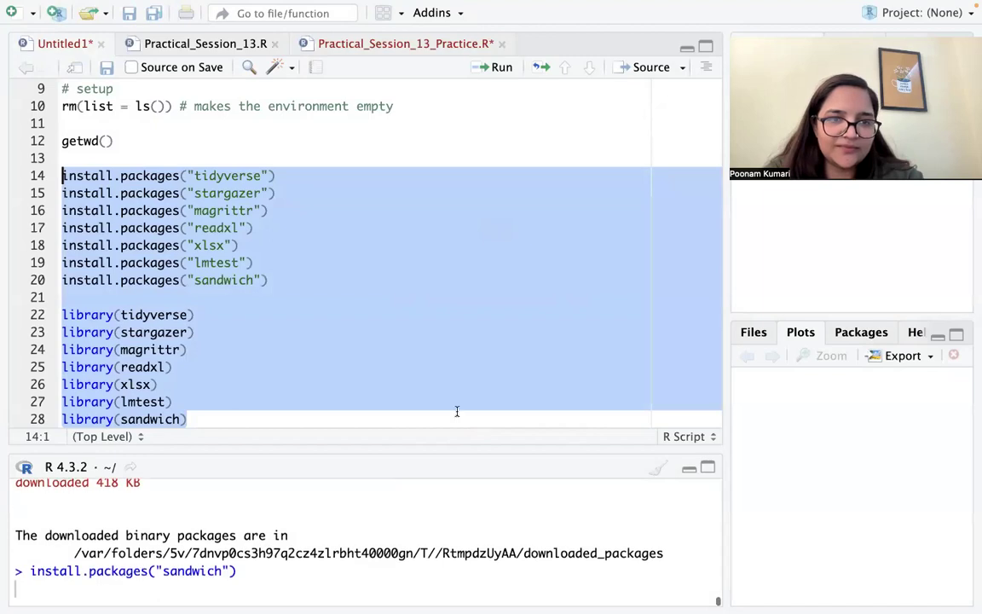
pyautogui.click(402, 369)
pyautogui.click(280, 414)
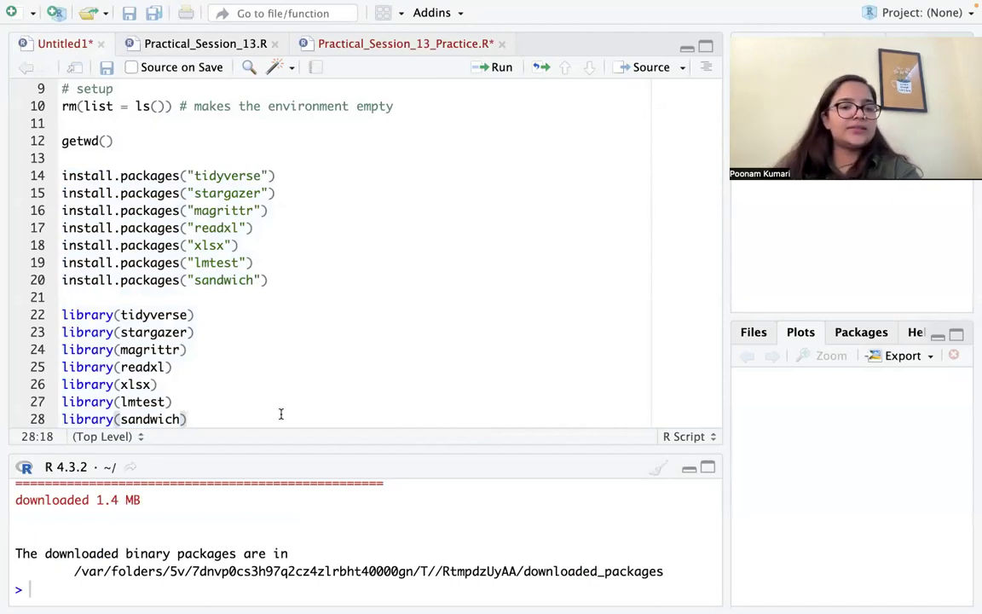
# - Add three blank lines after library(sandwich), leaving the cursor on line 31
pyautogui.click(237, 401)
pyautogui.click(215, 414)
pyautogui.press('Return')
pyautogui.press('Return')
pyautogui.press('Return')
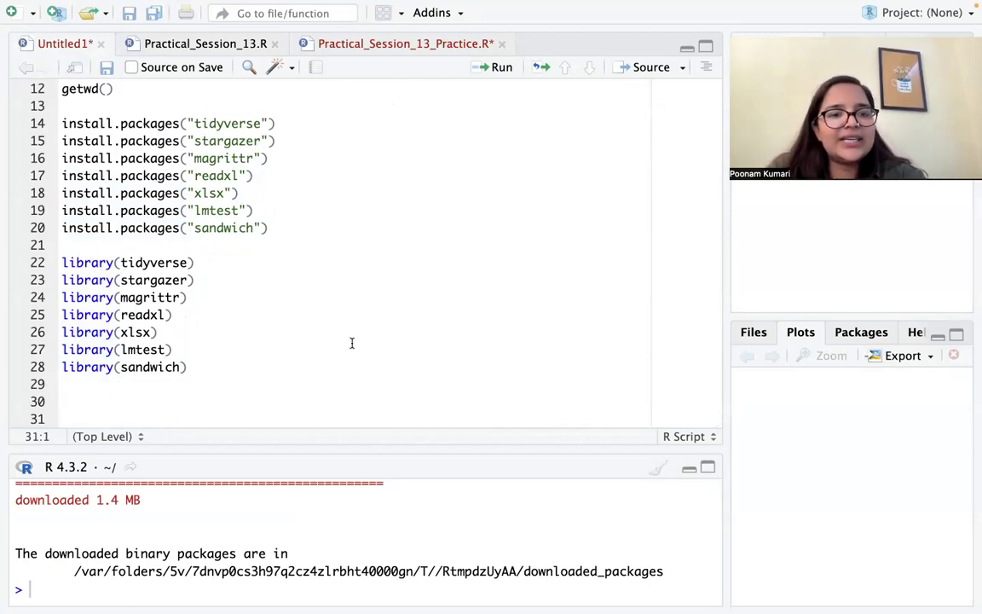
# - Check the dataset assignment in the model code of Practical_Session_13_Practice.R and return to the Untitled1 script
pyautogui.click(401, 44)
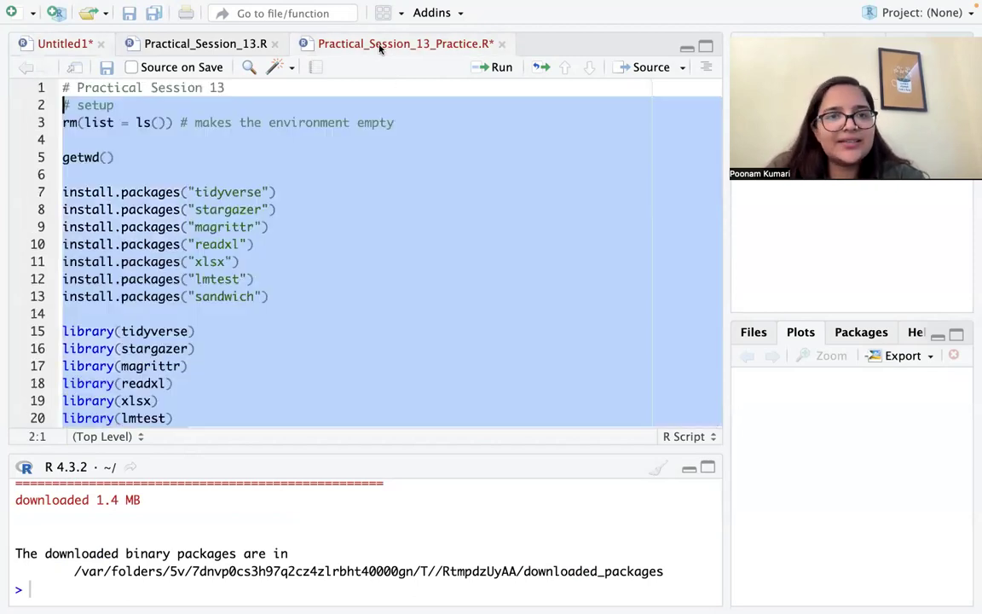
pyautogui.click(400, 245)
pyautogui.scroll(-5, 401, 290)
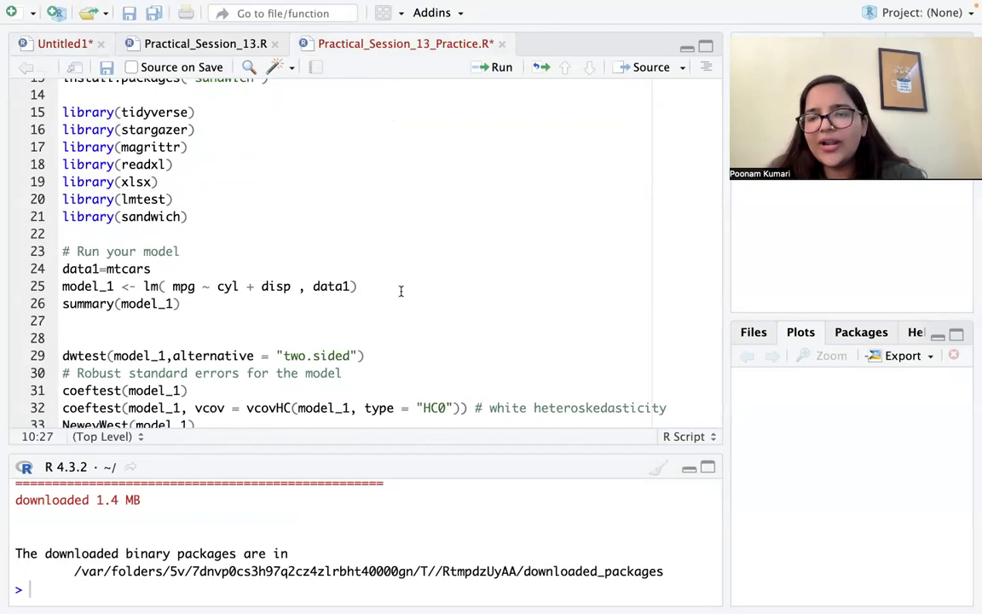
pyautogui.click(152, 270)
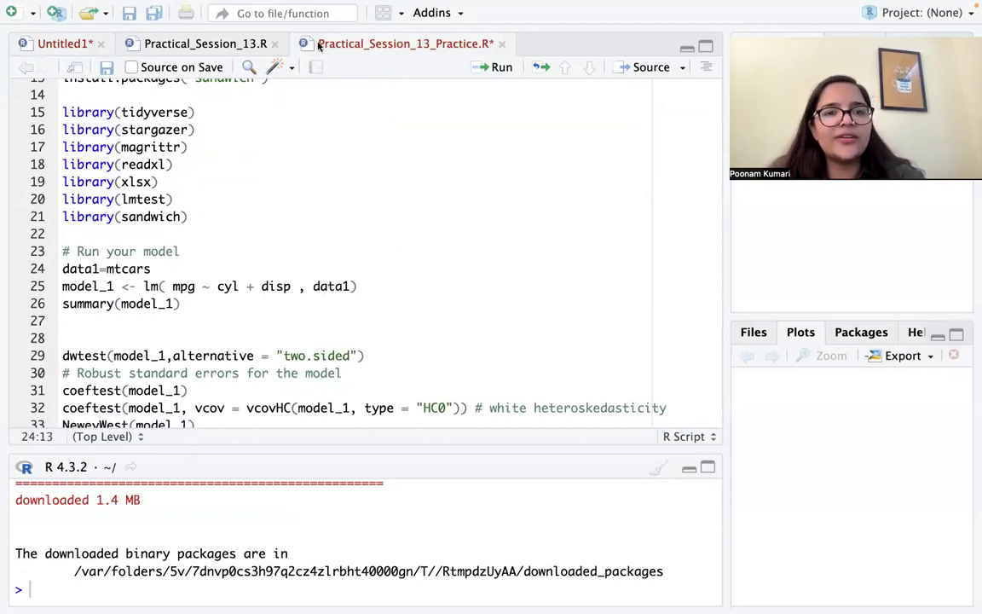
pyautogui.click(205, 47)
pyautogui.click(57, 48)
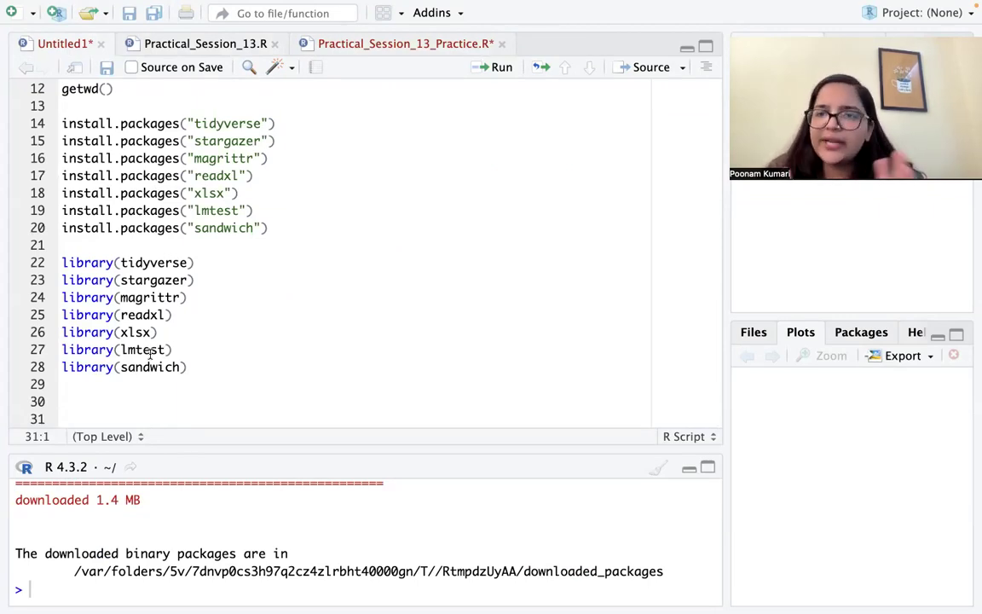
# - Enter mtcar on line 31 and look through the preview of the suggested mtcars dataset
pyautogui.write('mtr')
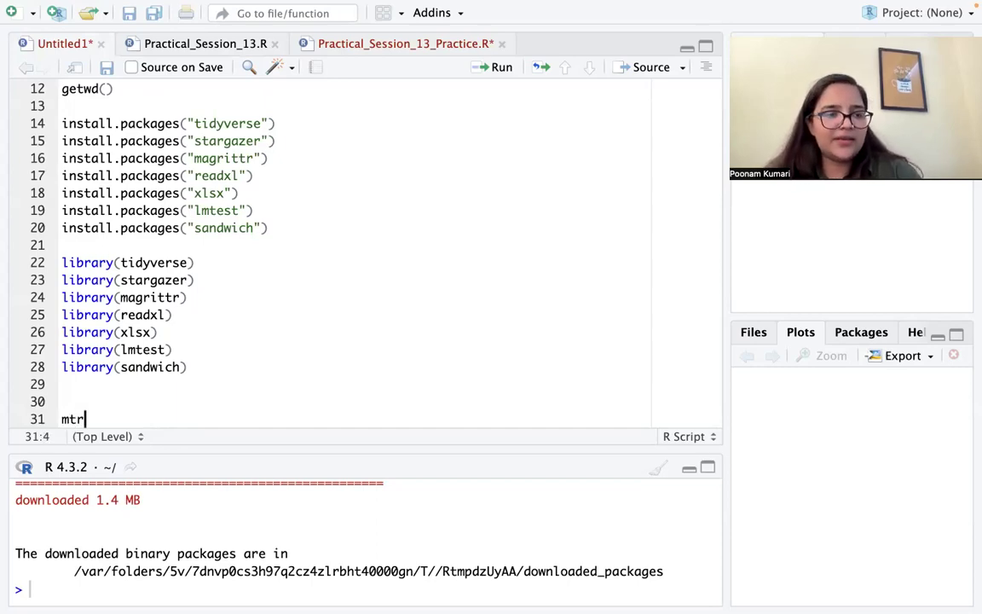
pyautogui.press('BackSpace')
pyautogui.write('car')
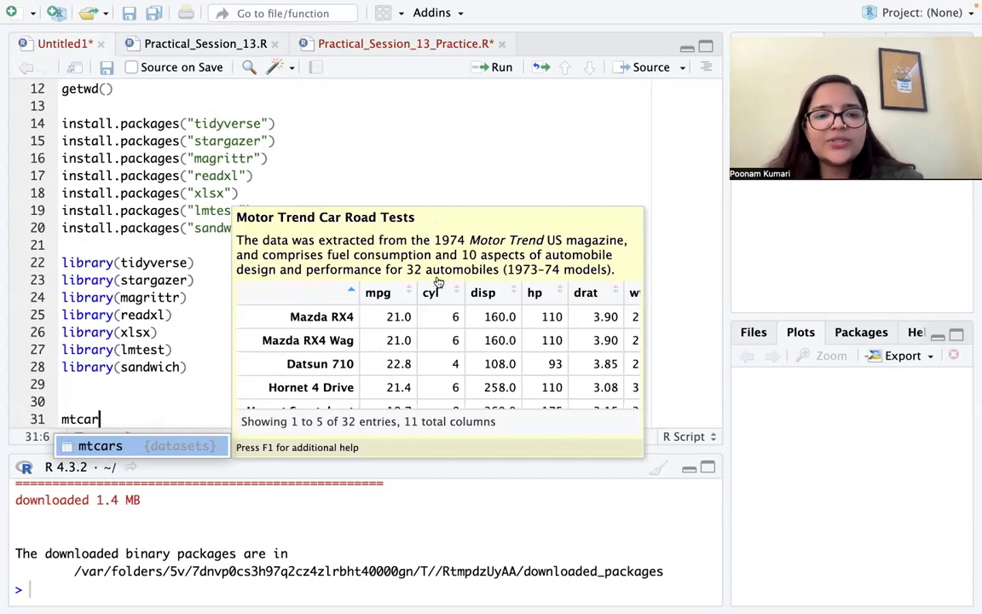
pyautogui.scroll(-4, 428, 322)
pyautogui.scroll(-15, 428, 322)
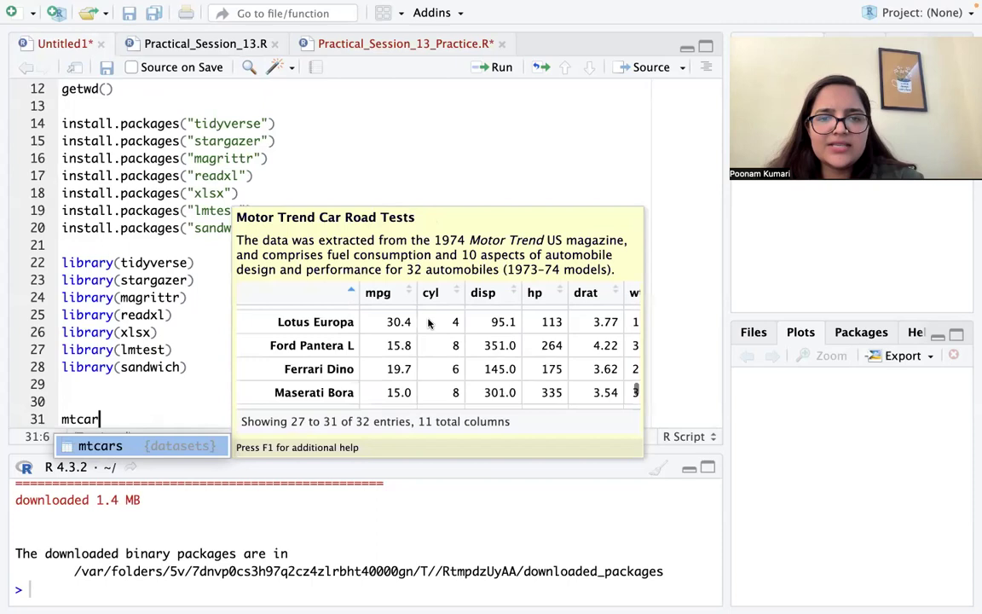
pyautogui.click(114, 419)
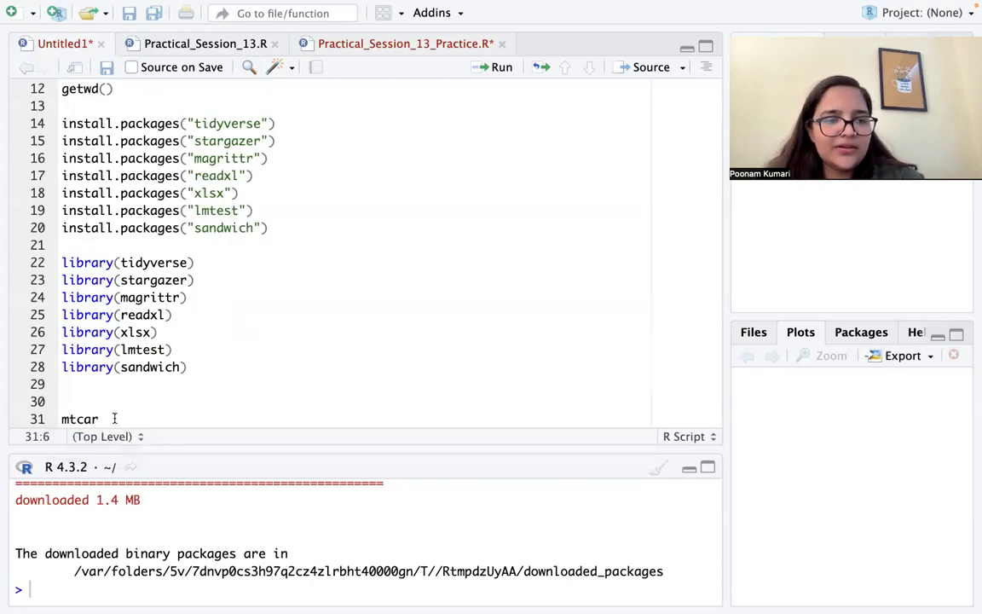
# - Turn line 31 into the assignment data1= mtcar and add two blank lines below it
pyautogui.click(61, 419)
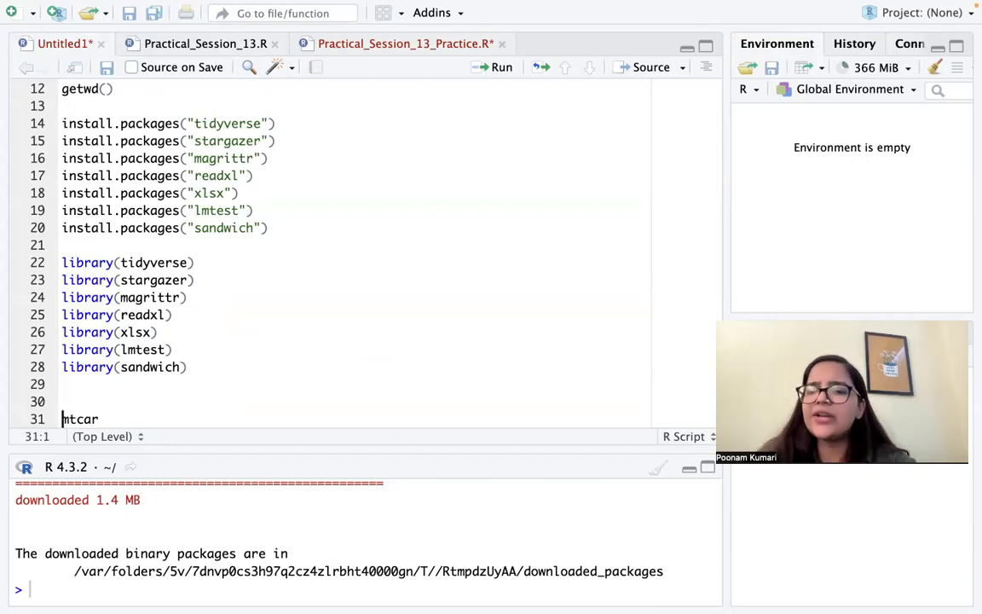
pyautogui.click(99, 419)
pyautogui.click(62, 419)
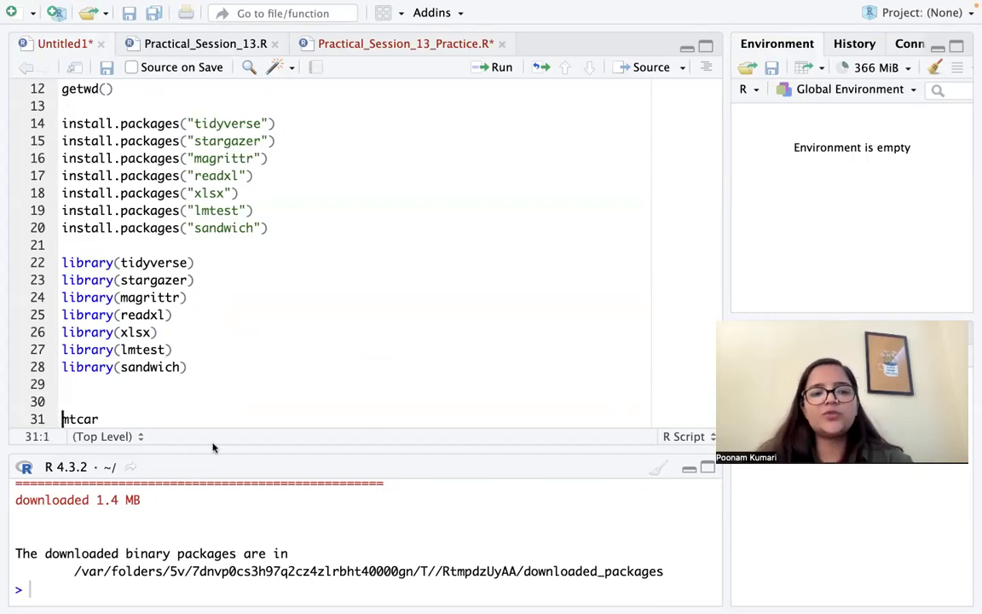
pyautogui.write('data')
pyautogui.write('1=')
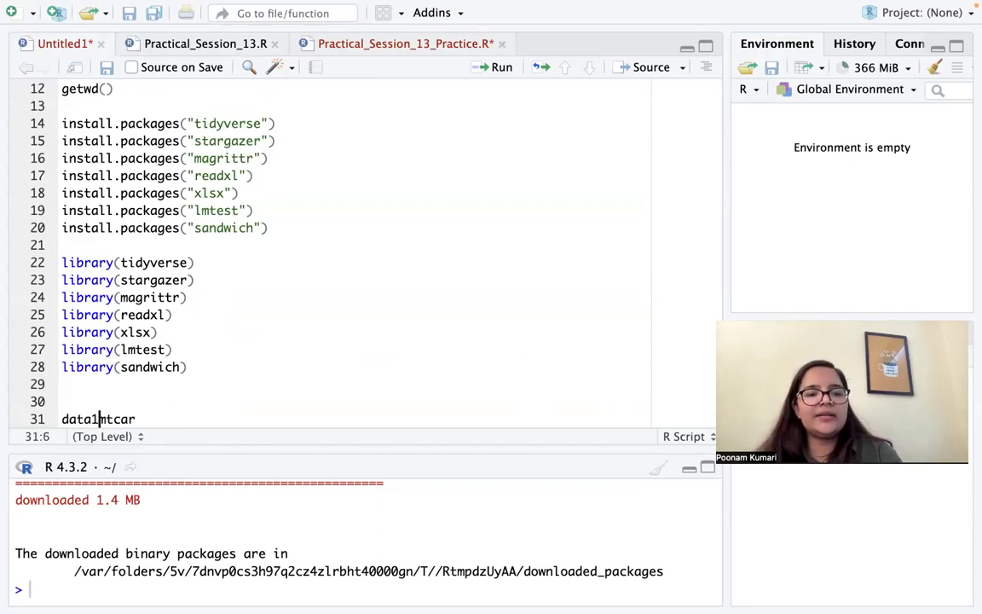
pyautogui.click(204, 417)
pyautogui.press('Return')
pyautogui.press('Return')
# - Add the comment "# an example dataset in R" on line 30, above the data1 assignment
pyautogui.click(90, 367)
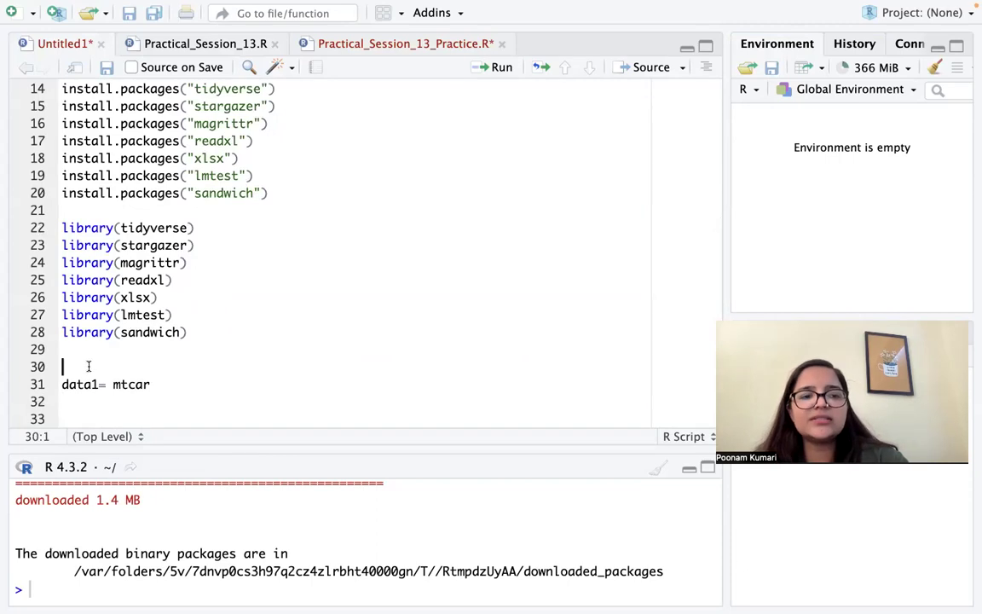
pyautogui.write('# an exmple')
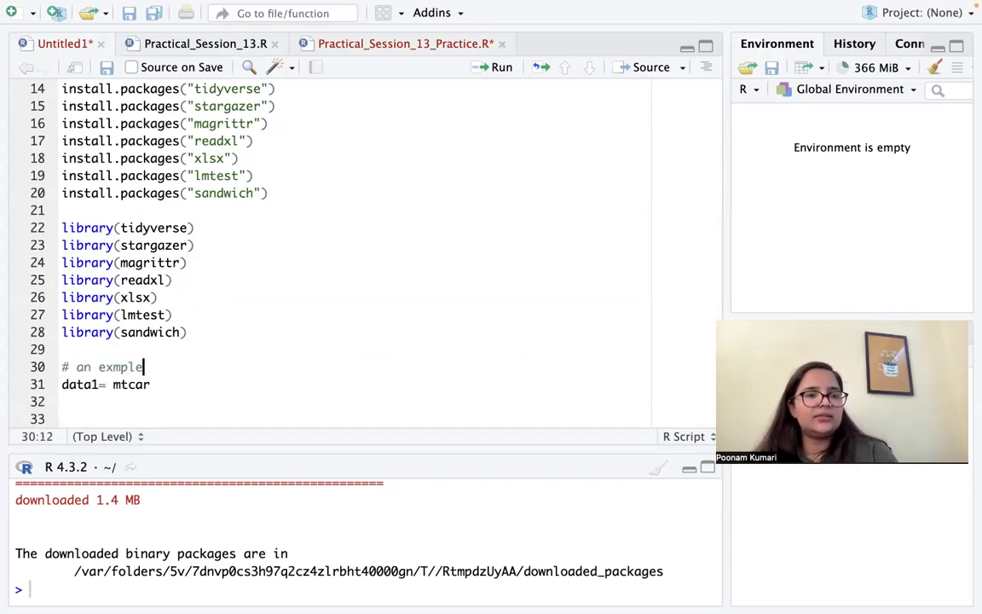
pyautogui.press('BackSpace')
pyautogui.press('BackSpace')
pyautogui.press('BackSpace')
pyautogui.press('BackSpace')
pyautogui.write('ample da')
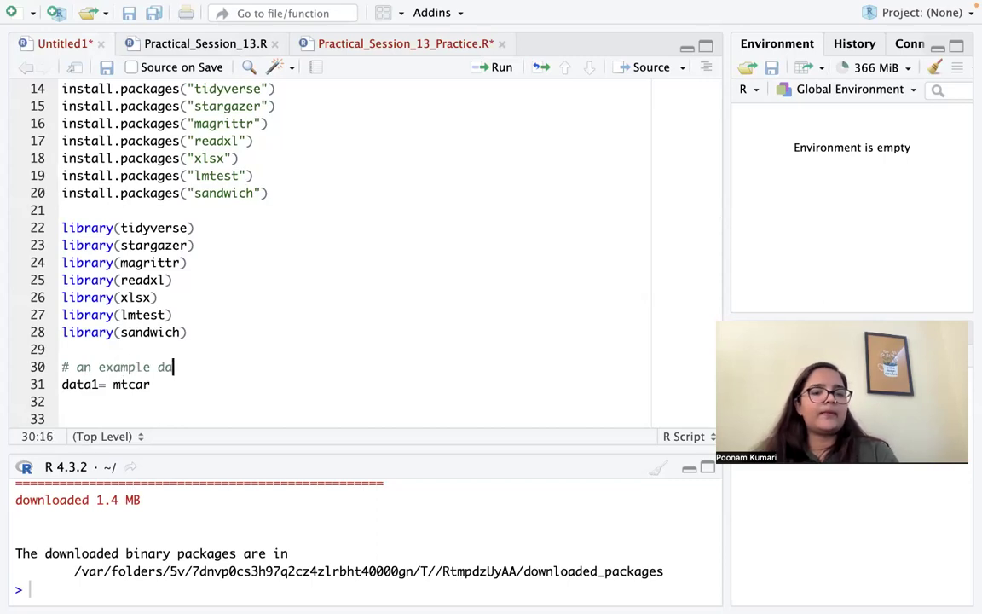
pyautogui.write('taset in R')
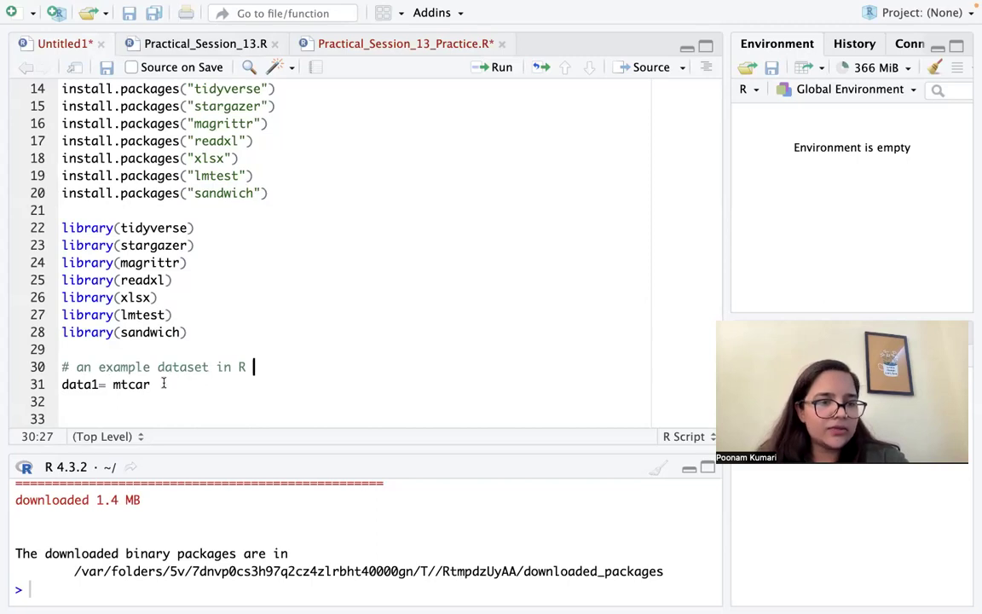
# - Try to run the line data1= mtcar, and enlarge the console pane
pyautogui.moveTo(160, 386); pyautogui.dragTo(63, 385)
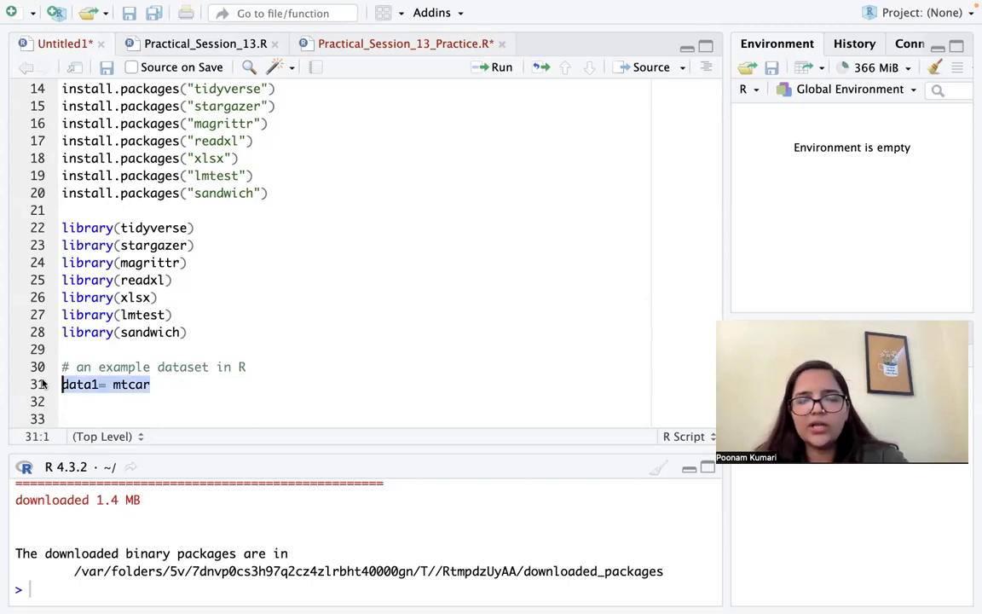
pyautogui.click(170, 383)
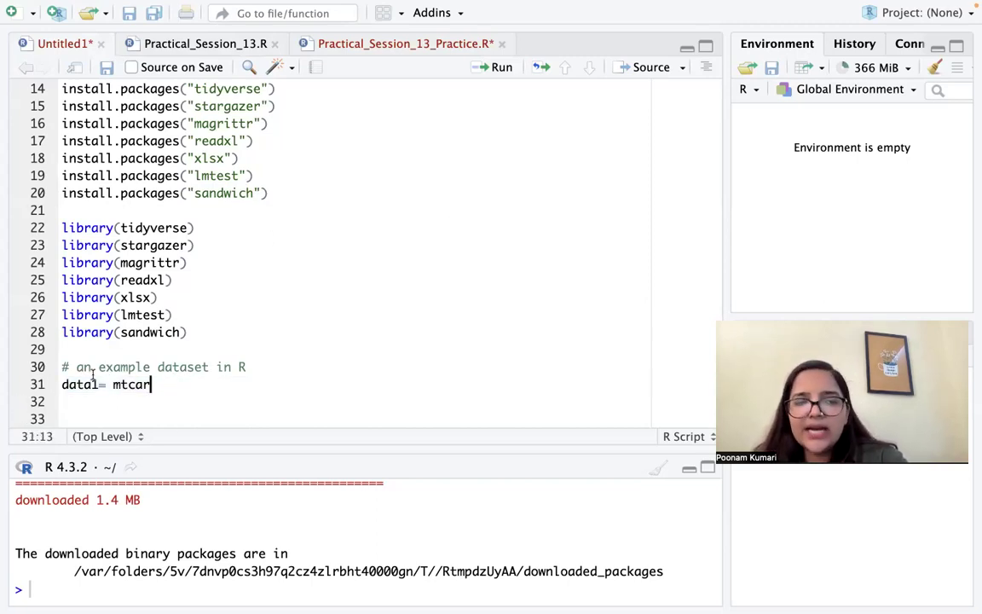
pyautogui.moveTo(152, 385); pyautogui.dragTo(28, 386)
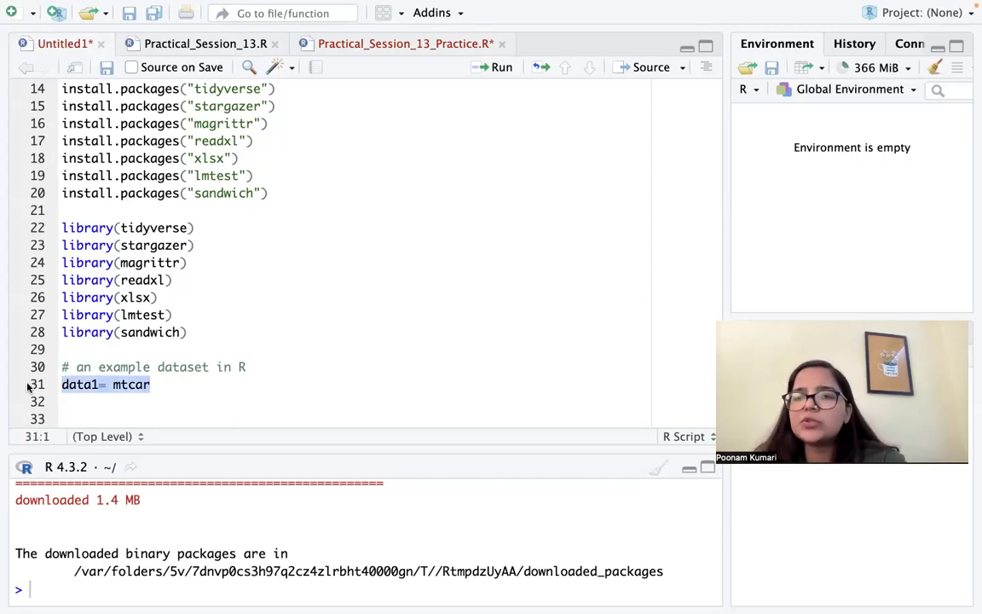
pyautogui.click(500, 66)
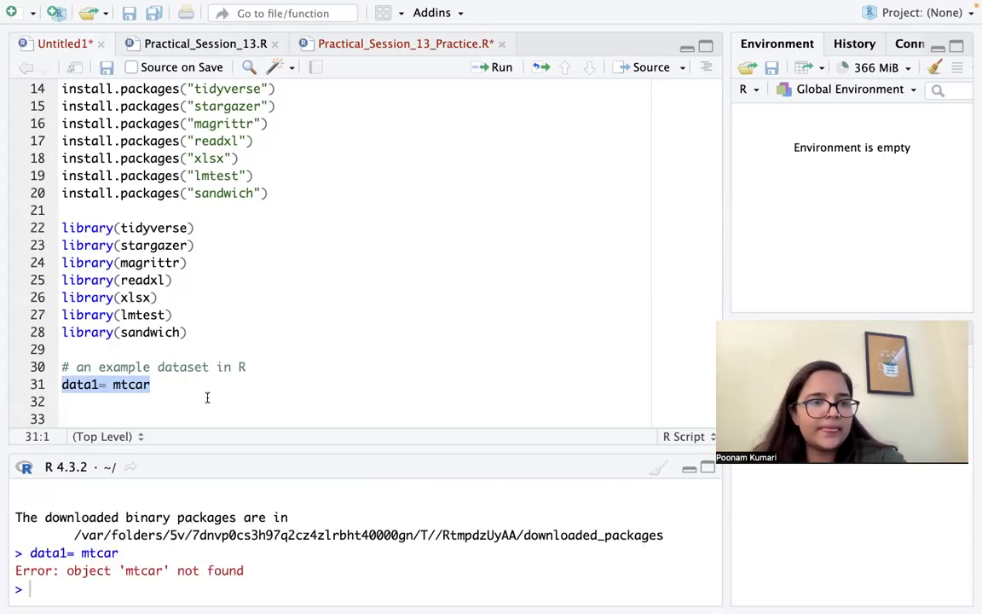
pyautogui.click(265, 399)
pyautogui.moveTo(260, 451); pyautogui.dragTo(256, 416)
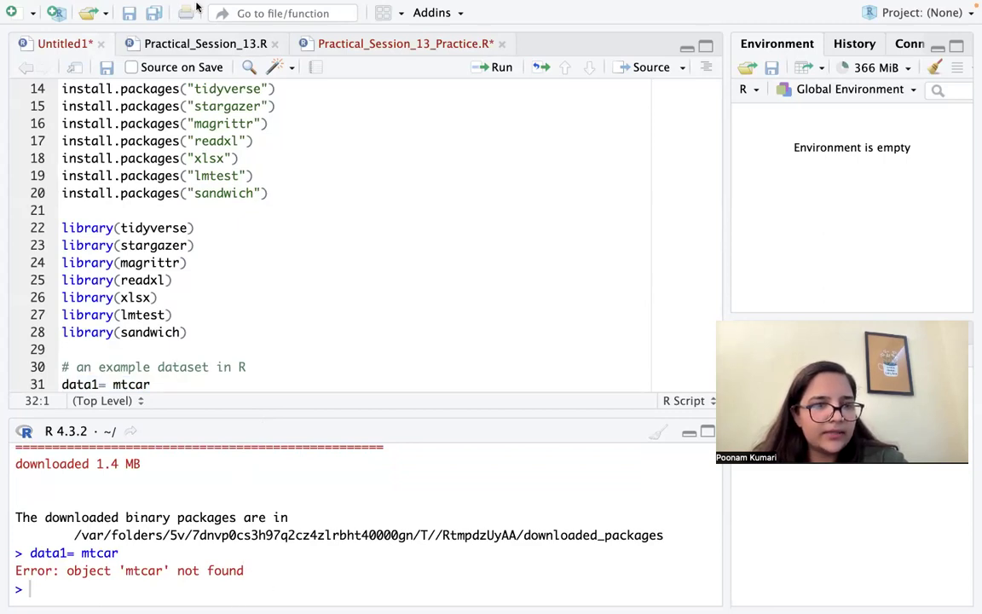
# - Correct the dataset name in the data1 assignment on line 31 to mtcars, using the suggested dataset completion
pyautogui.click(154, 384)
pyautogui.press('BackSpace')
pyautogui.press('BackSpace')
pyautogui.press('BackSpace')
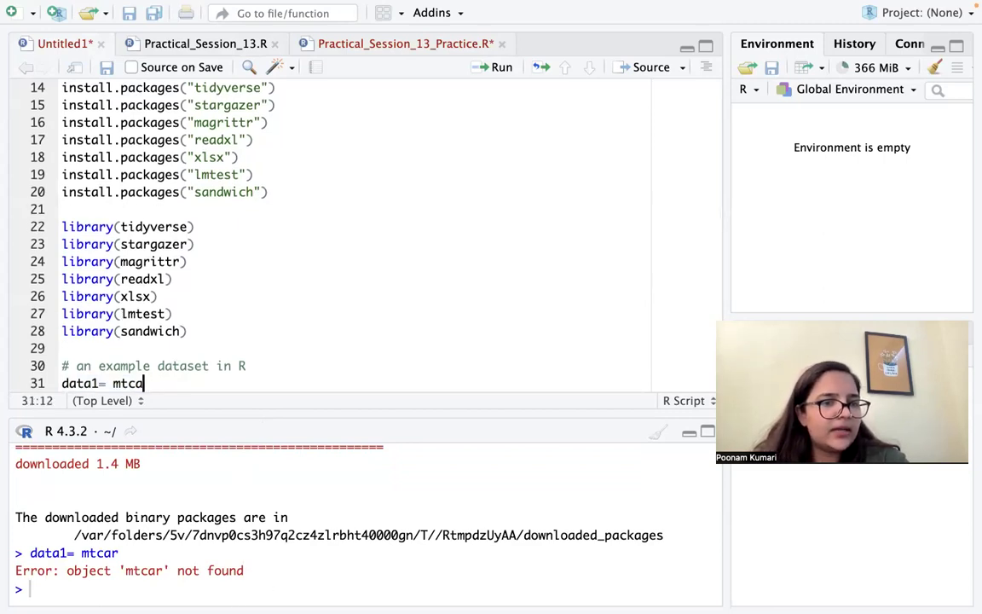
pyautogui.press('BackSpace')
pyautogui.press('BackSpace')
pyautogui.press('BackSpace')
pyautogui.write('m')
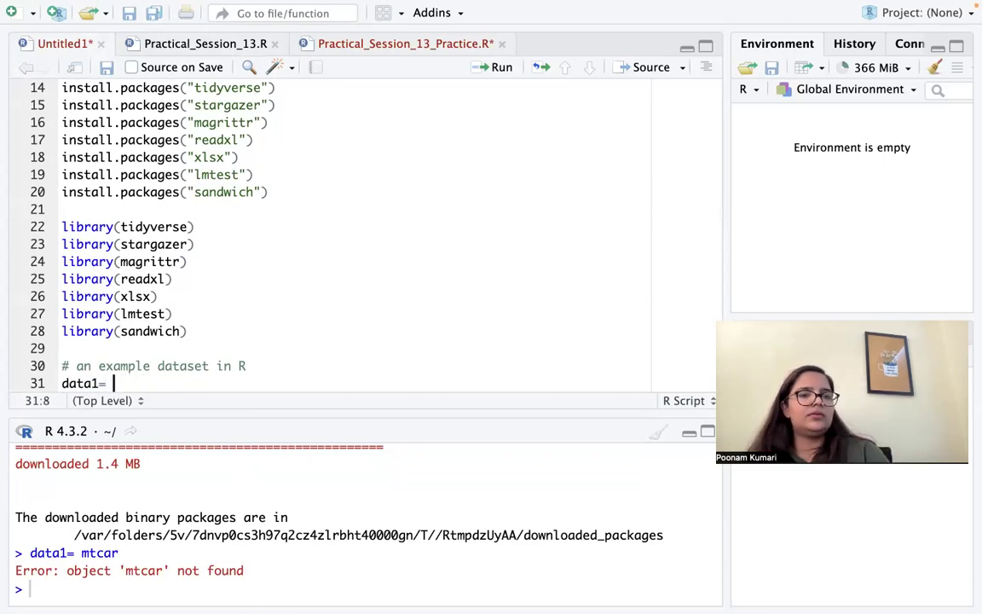
pyautogui.write('t')
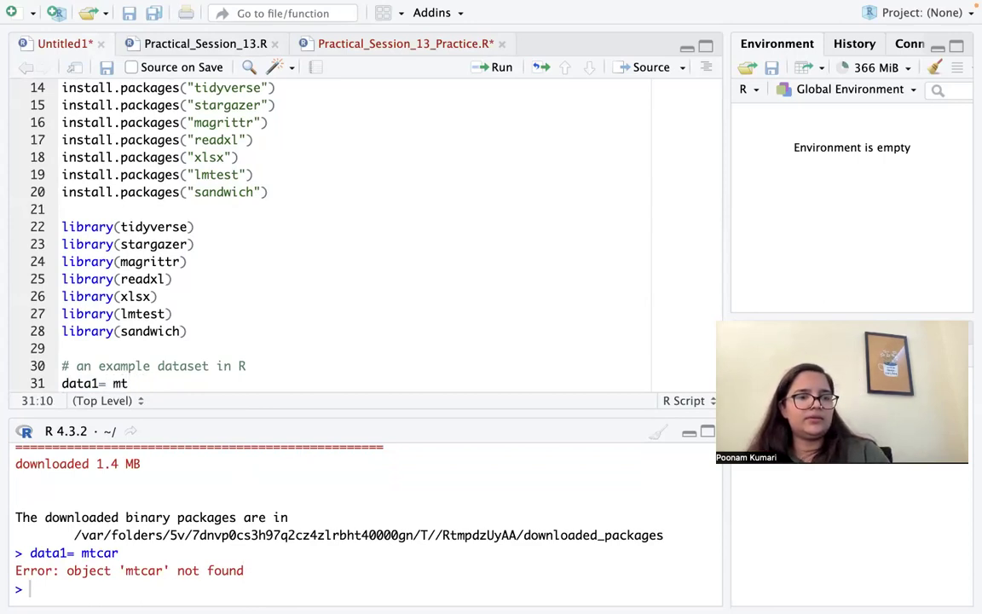
pyautogui.write('car')
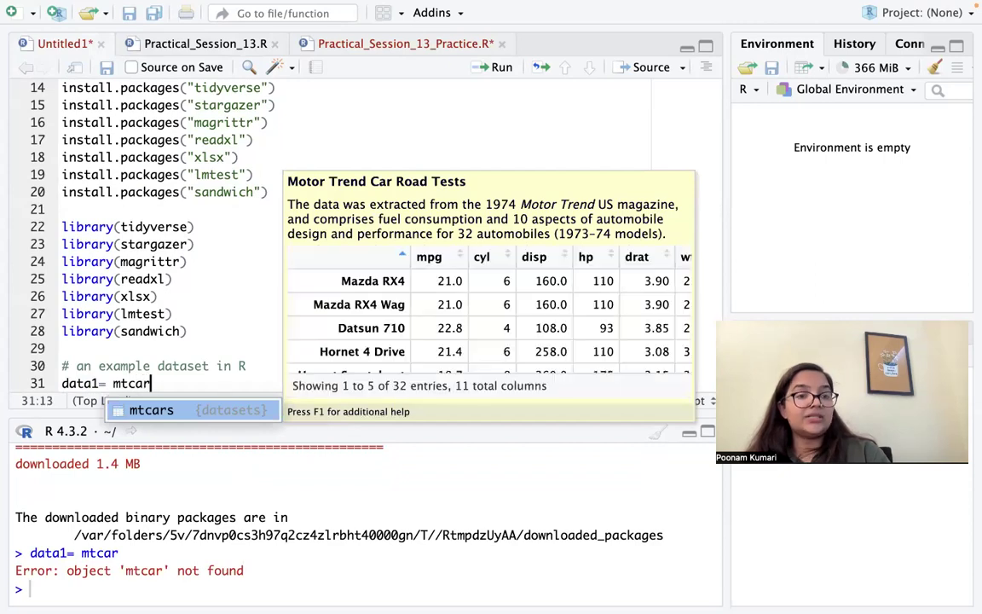
pyautogui.click(179, 410)
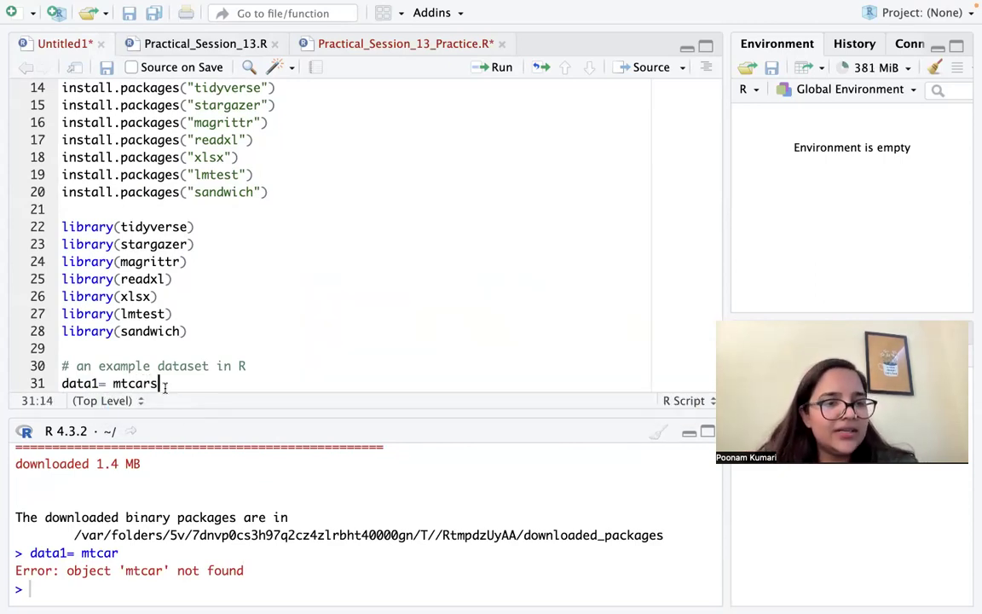
# - Examine the console's error message for the earlier data1= mtcar run against the corrected line 31
pyautogui.moveTo(167, 385); pyautogui.dragTo(39, 392)
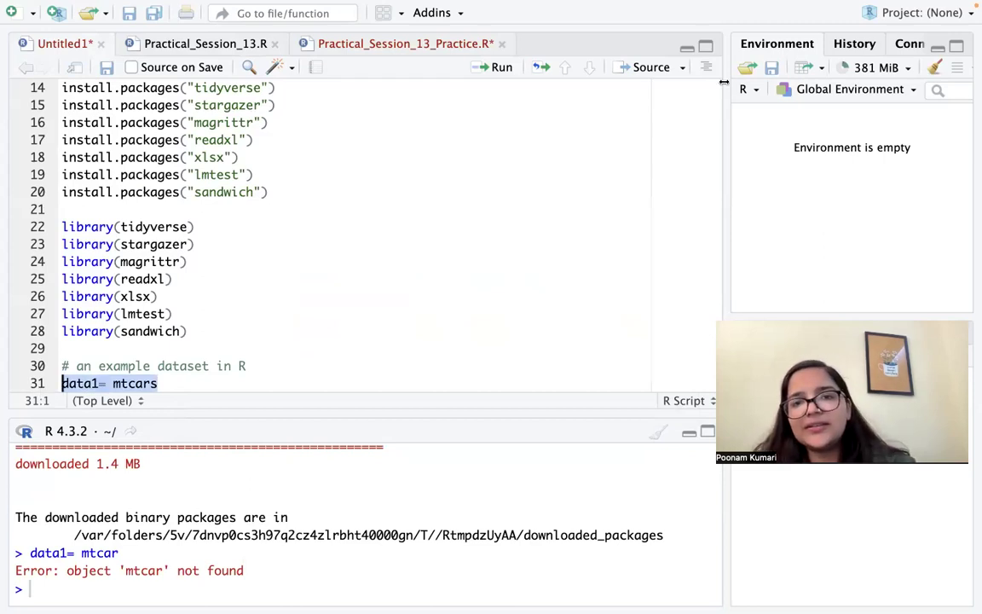
pyautogui.click(196, 376)
pyautogui.moveTo(245, 572); pyautogui.dragTo(23, 573)
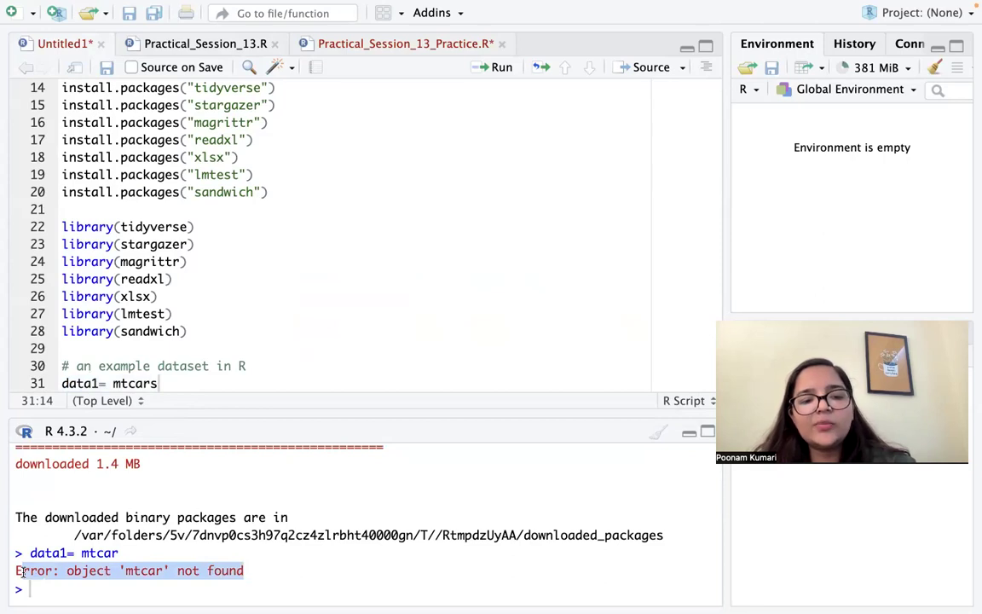
pyautogui.click(179, 568)
pyautogui.click(173, 378)
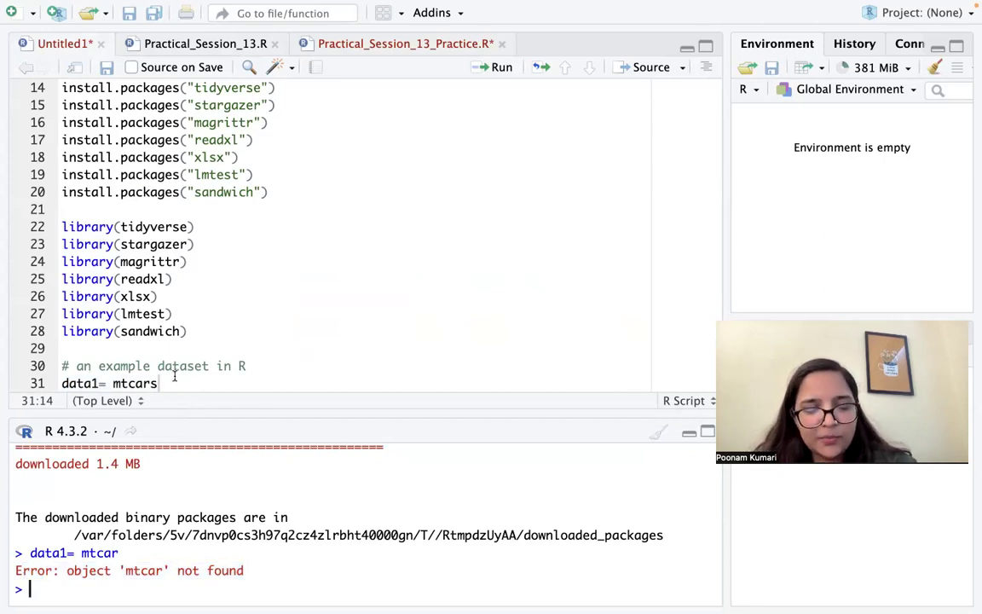
pyautogui.scroll(-2, 162, 375)
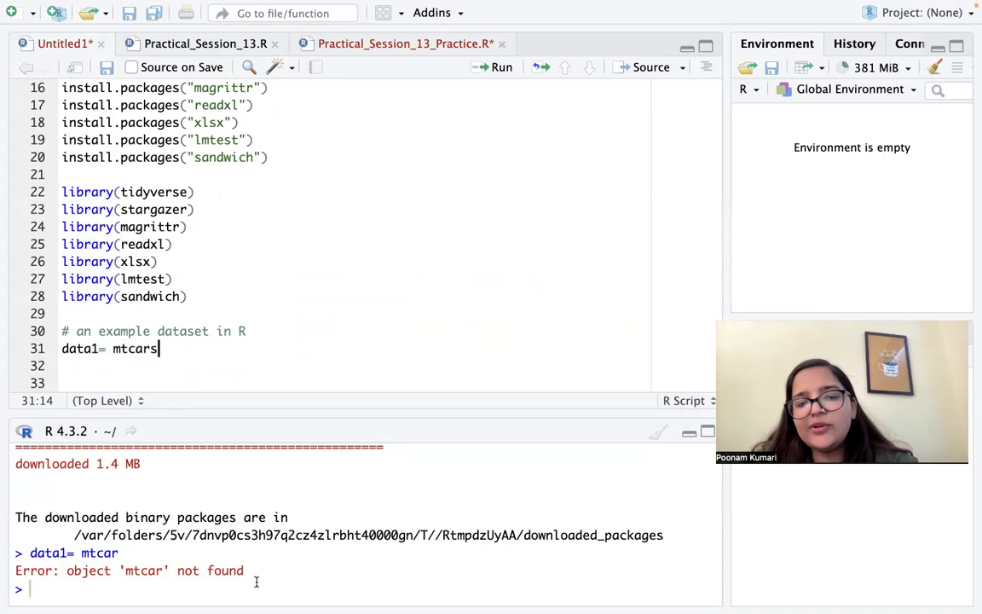
pyautogui.moveTo(247, 572); pyautogui.dragTo(12, 571)
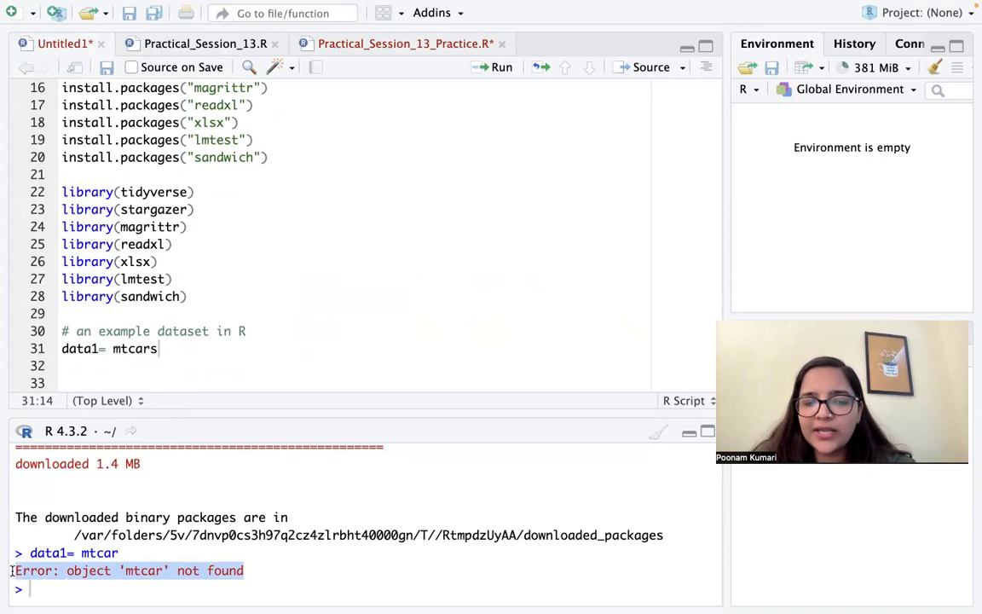
pyautogui.click(150, 348)
pyautogui.click(184, 348)
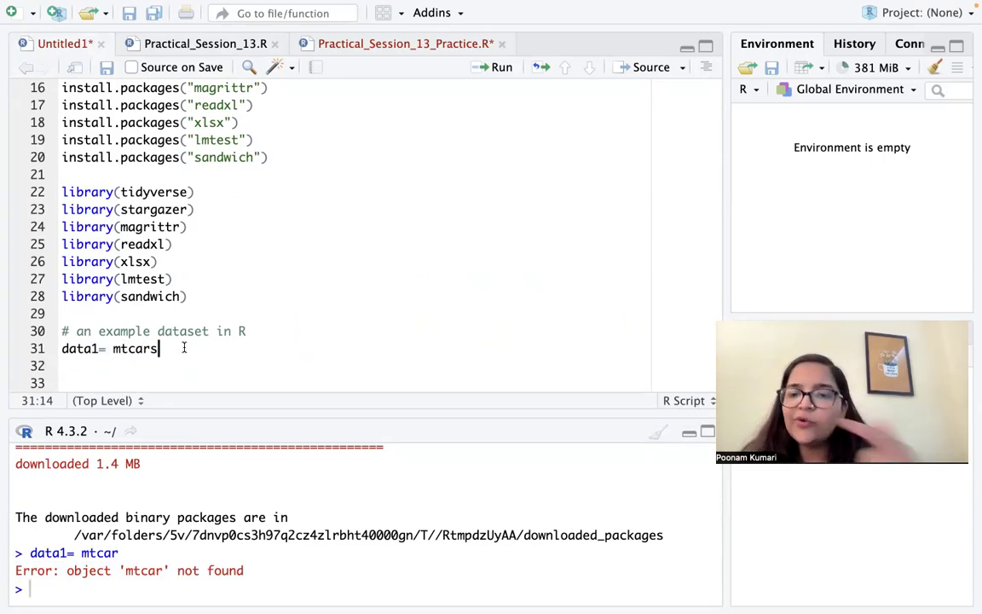
# - Insert a space before the equals sign on line 31 and run data1 = mtcars
pyautogui.click(106, 349)
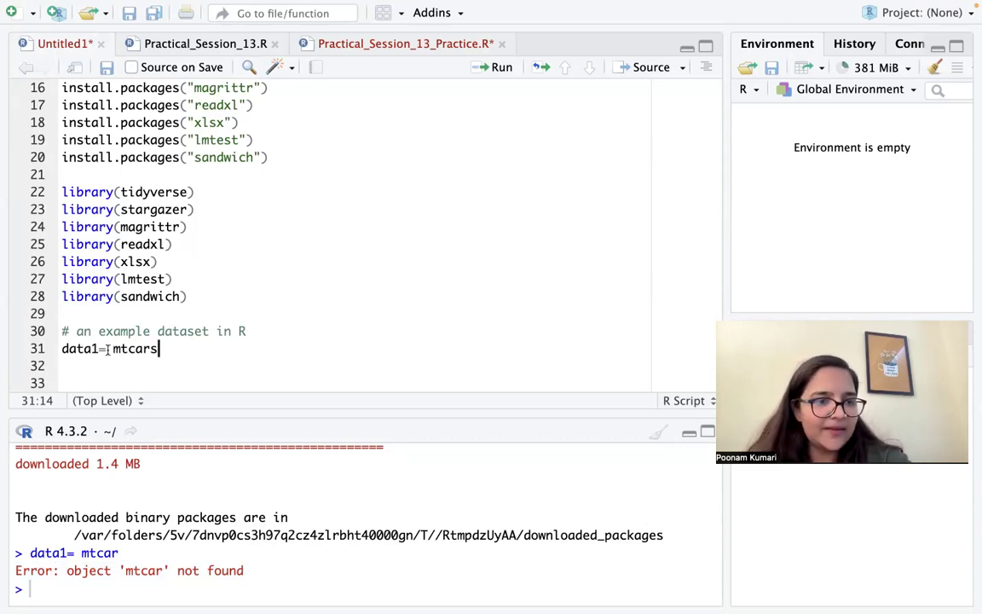
pyautogui.click(91, 349)
pyautogui.click(99, 349)
pyautogui.press('Right')
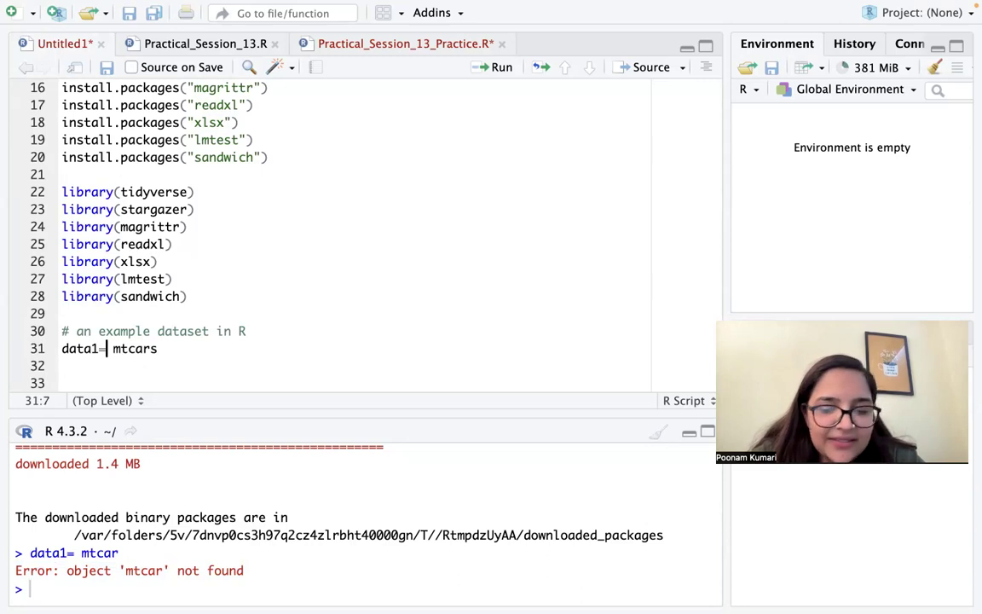
pyautogui.press('Left')
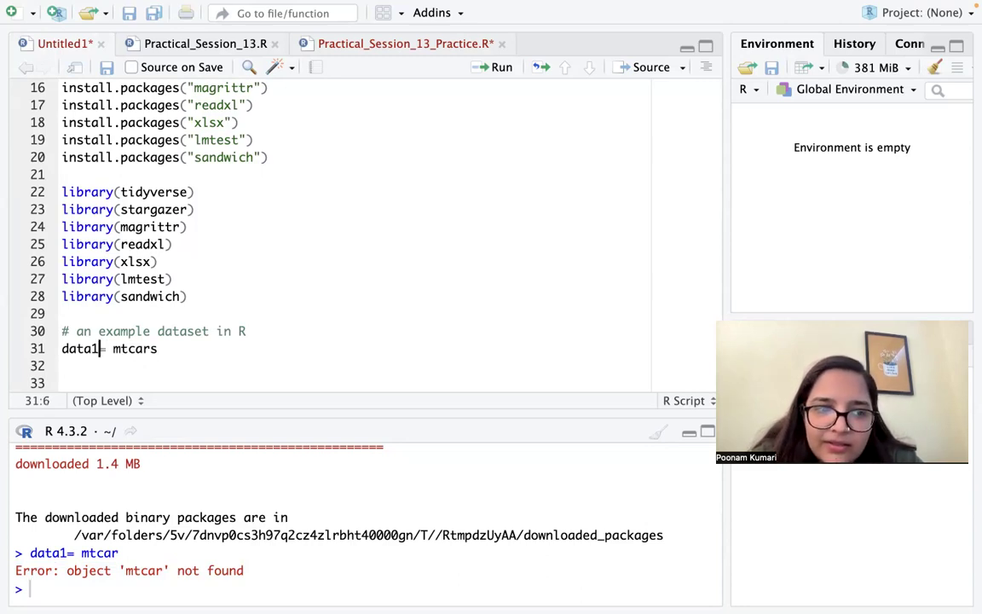
pyautogui.moveTo(186, 347); pyautogui.dragTo(5, 354)
pyautogui.click(488, 68)
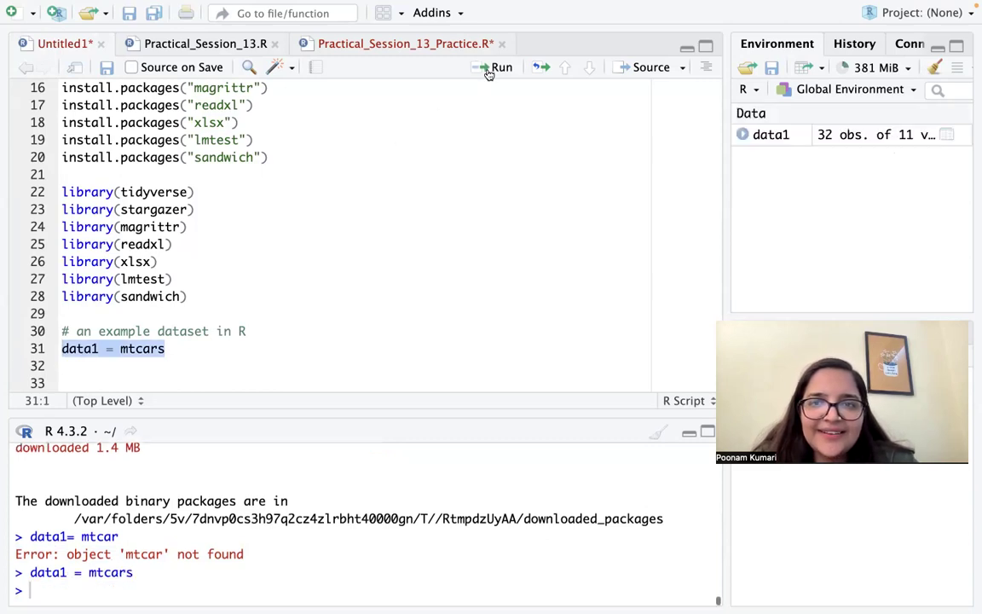
# - Review the data1 = mtcars assignment and place the cursor on the blank line 32 below it
pyautogui.click(452, 300)
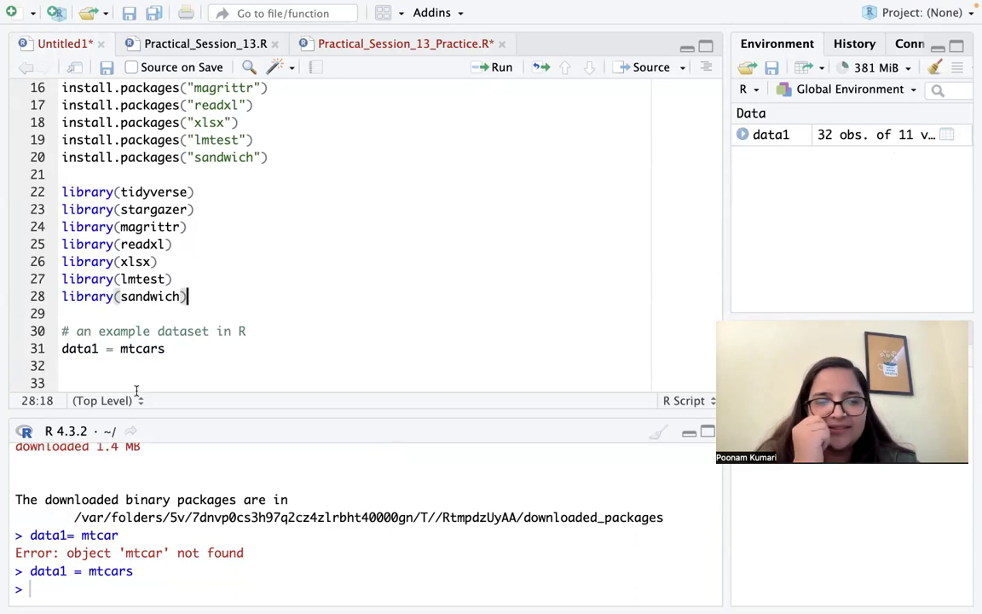
pyautogui.click(106, 349)
pyautogui.click(100, 348)
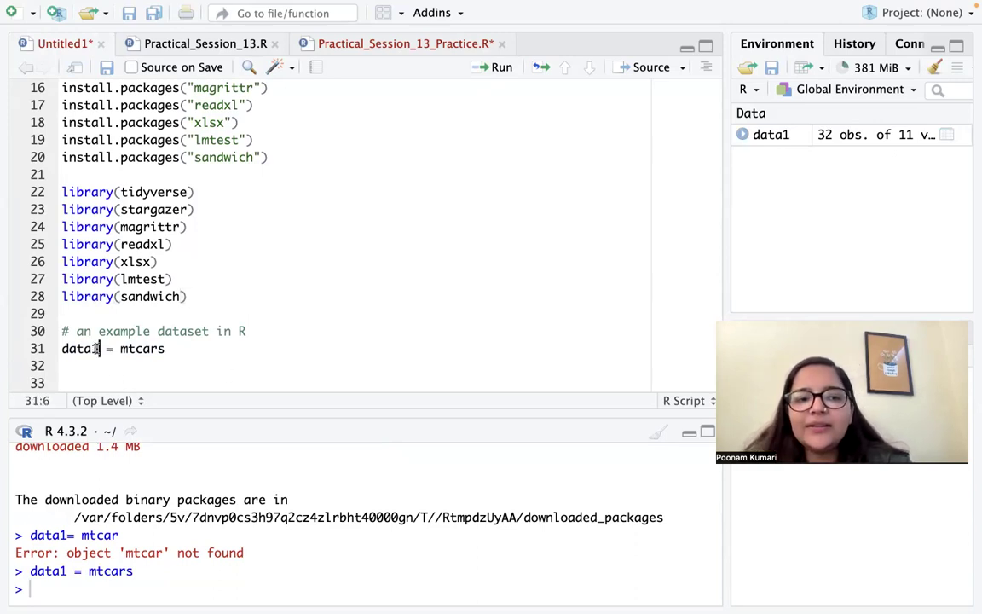
pyautogui.click(107, 349)
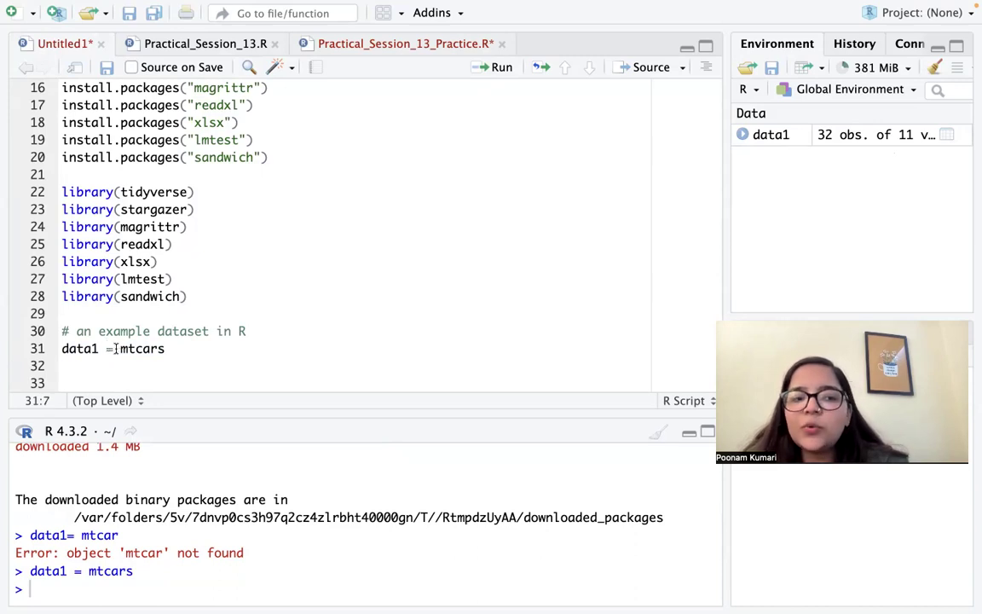
pyautogui.moveTo(98, 349); pyautogui.dragTo(77, 349)
pyautogui.click(74, 367)
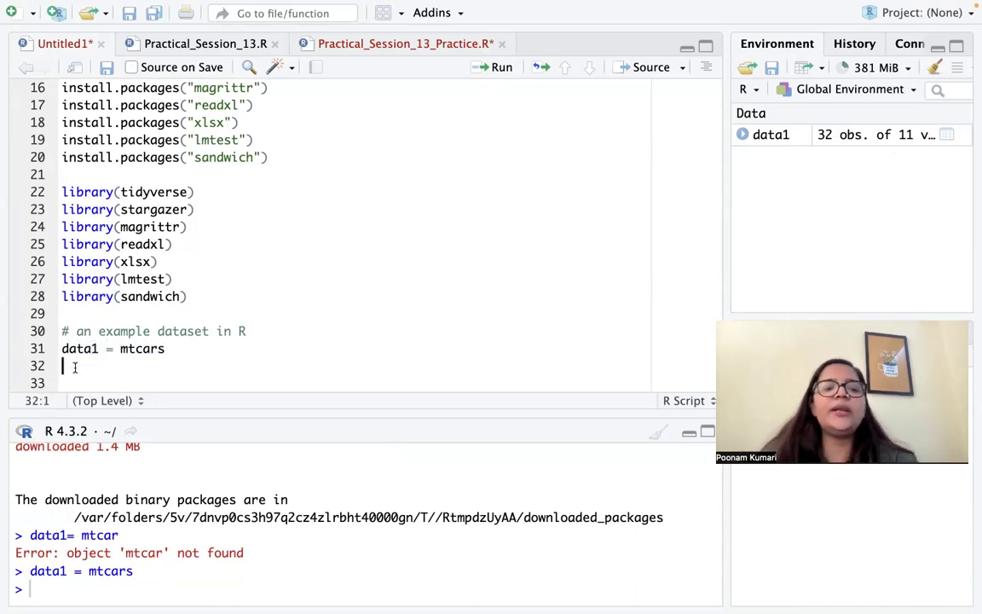
# - Add the assignment a=2 on line 32 and run it
pyautogui.write('a=2')
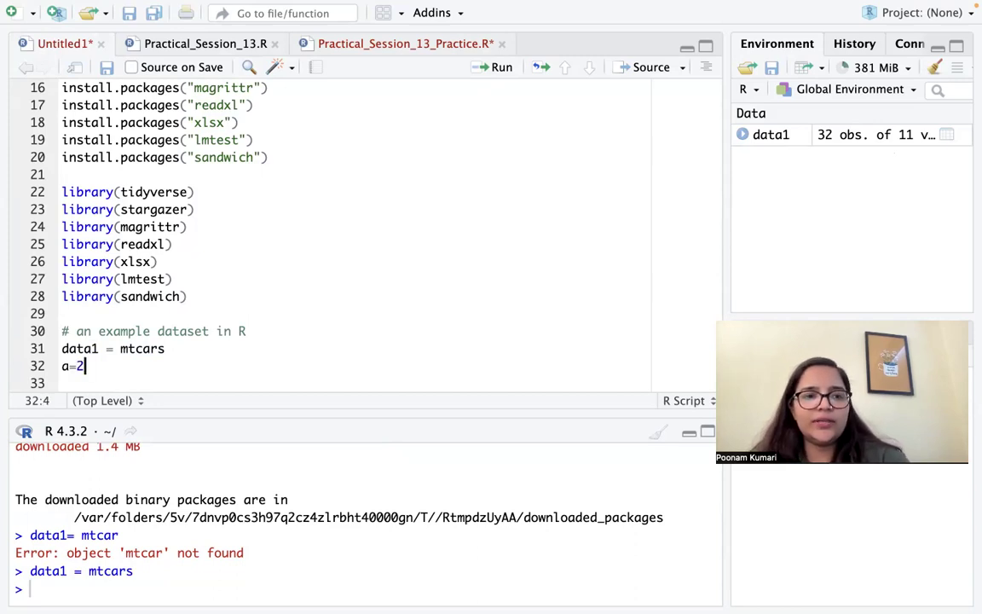
pyautogui.moveTo(84, 365); pyautogui.dragTo(61, 366)
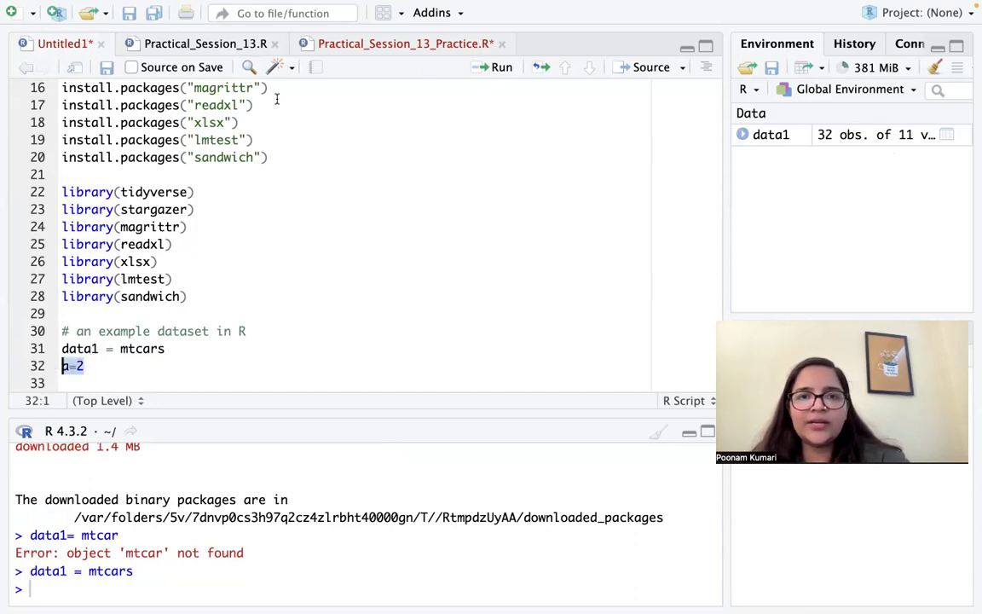
pyautogui.click(498, 67)
pyautogui.click(518, 277)
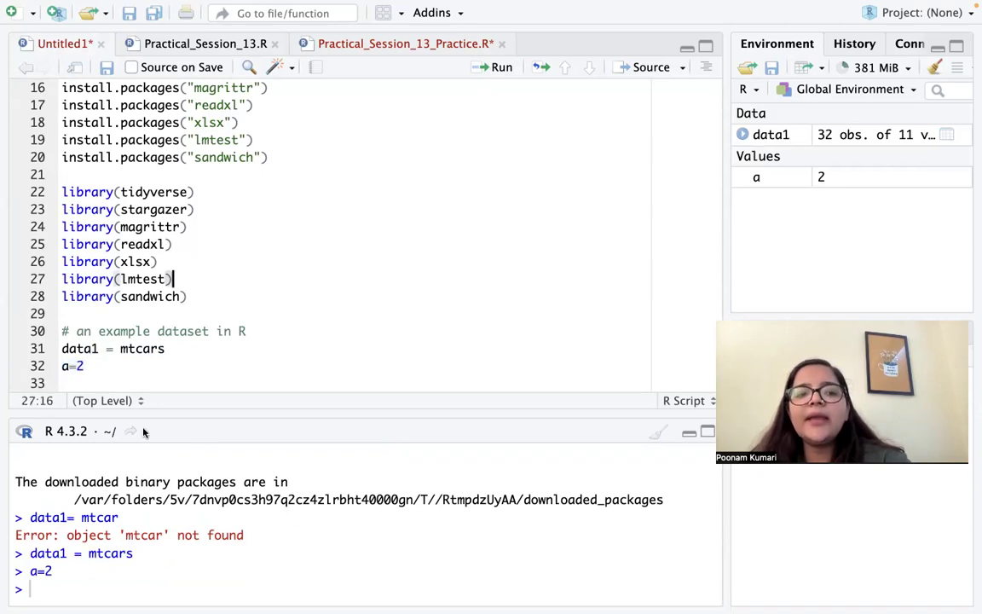
# - Add b <- 5 on line 33 using the arrow assignment operator and run that line
pyautogui.click(85, 366)
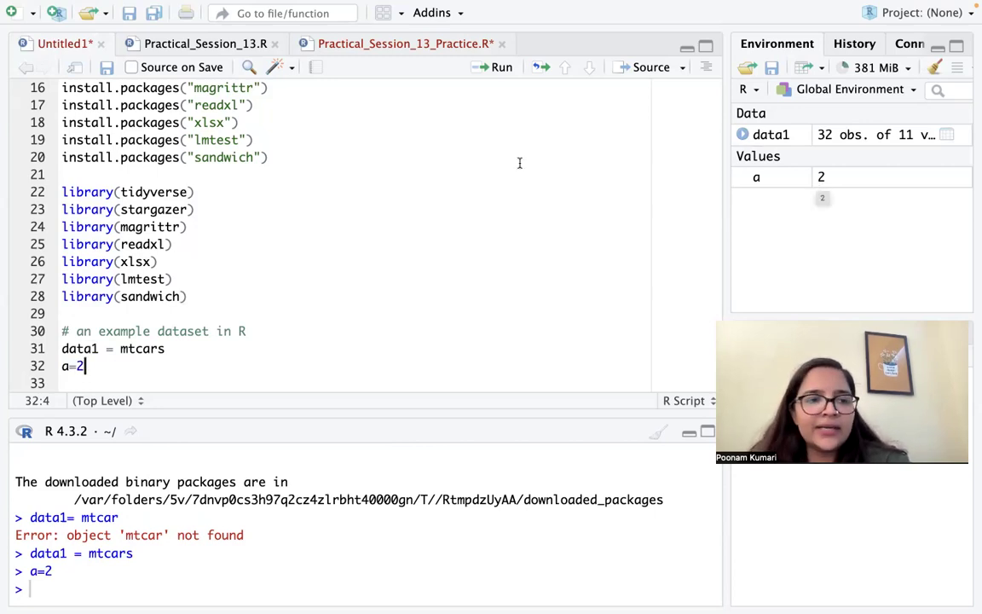
pyautogui.press('Down')
pyautogui.write('b')
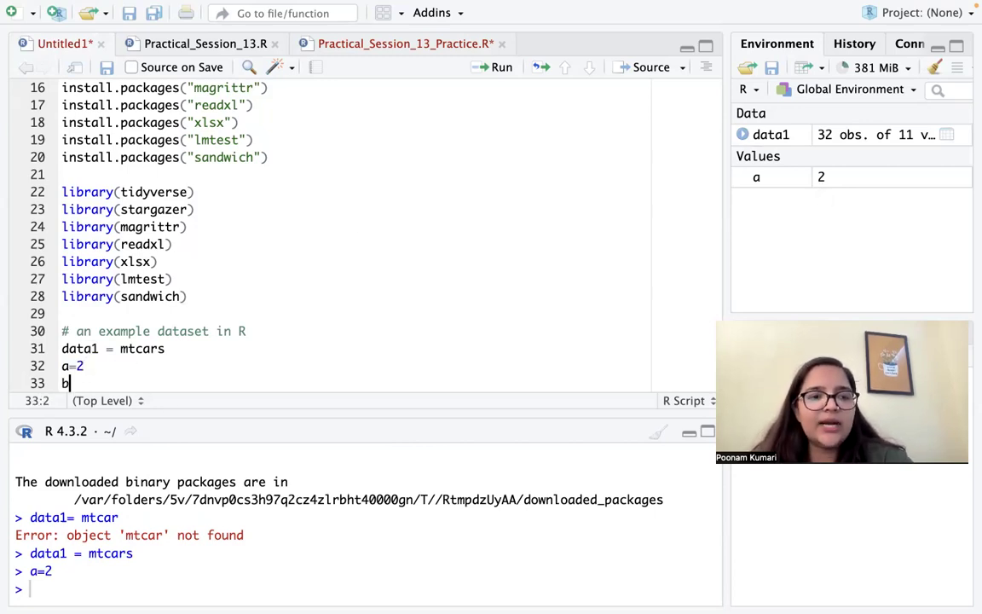
pyautogui.write(' <')
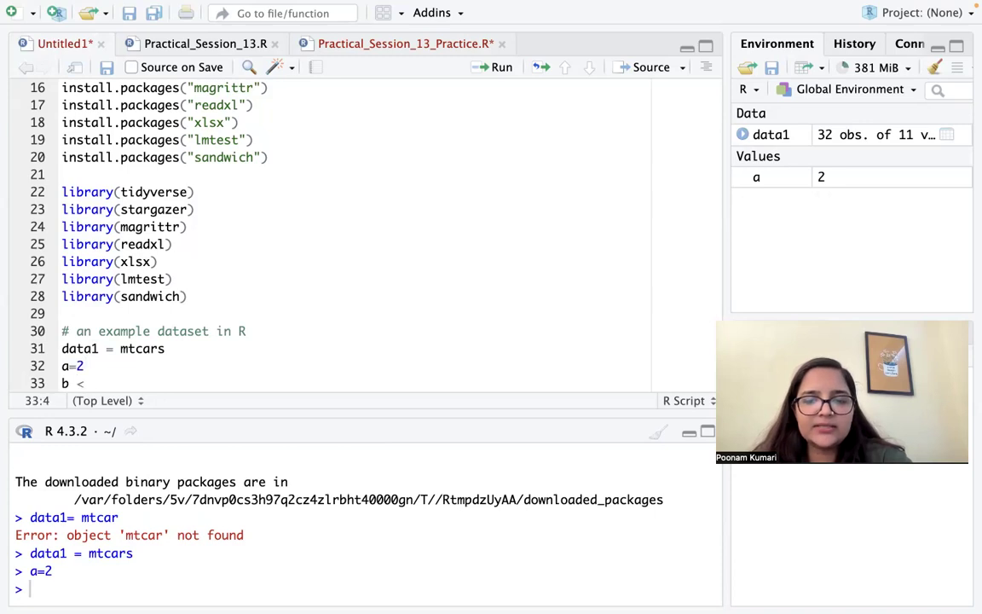
pyautogui.write('- 5')
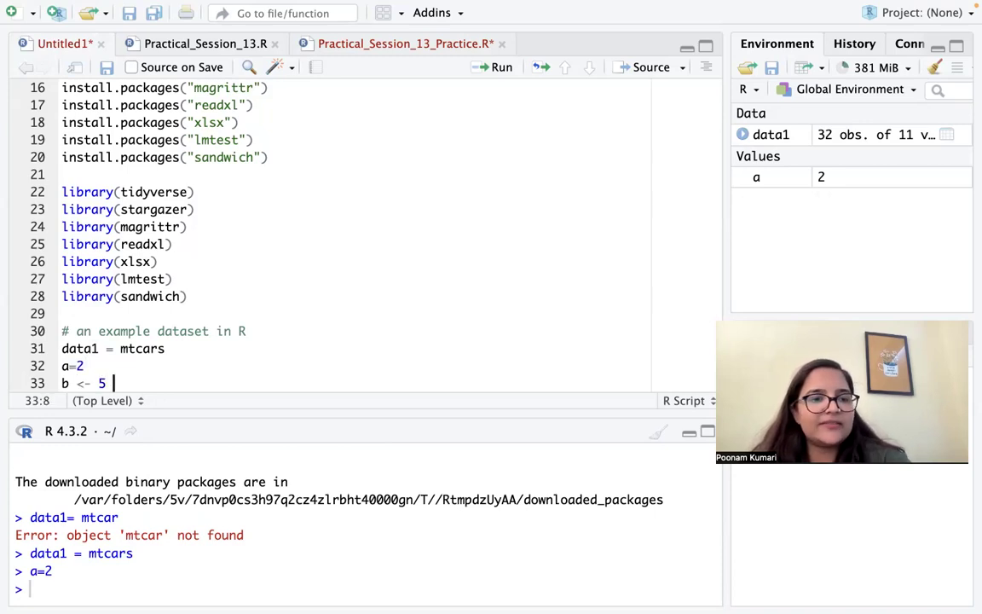
pyautogui.moveTo(111, 383); pyautogui.dragTo(62, 383)
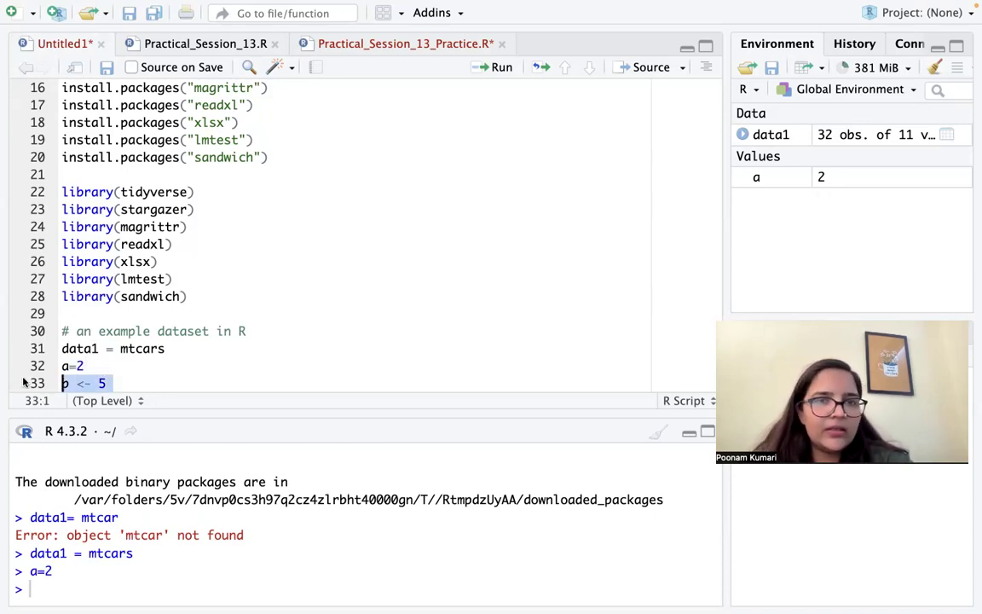
pyautogui.click(497, 68)
pyautogui.click(198, 313)
pyautogui.scroll(-1, 148, 326)
pyautogui.click(115, 366)
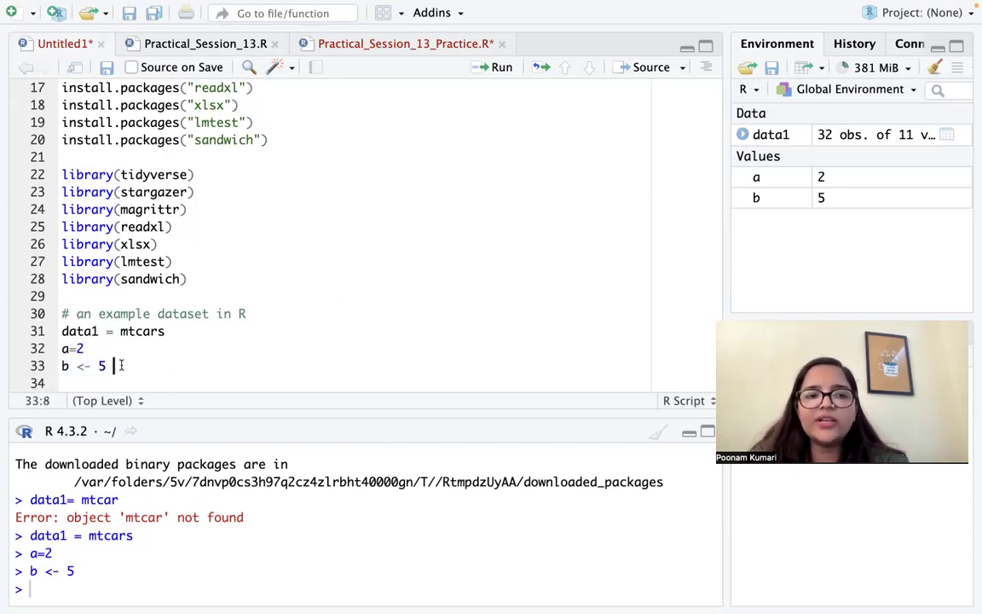
pyautogui.moveTo(118, 366); pyautogui.dragTo(62, 348)
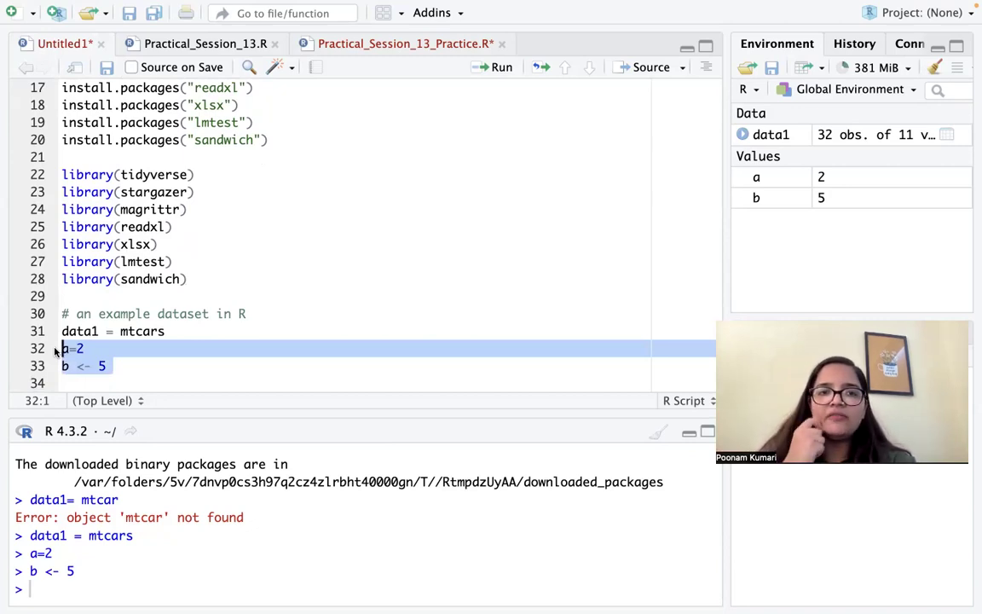
pyautogui.click(115, 365)
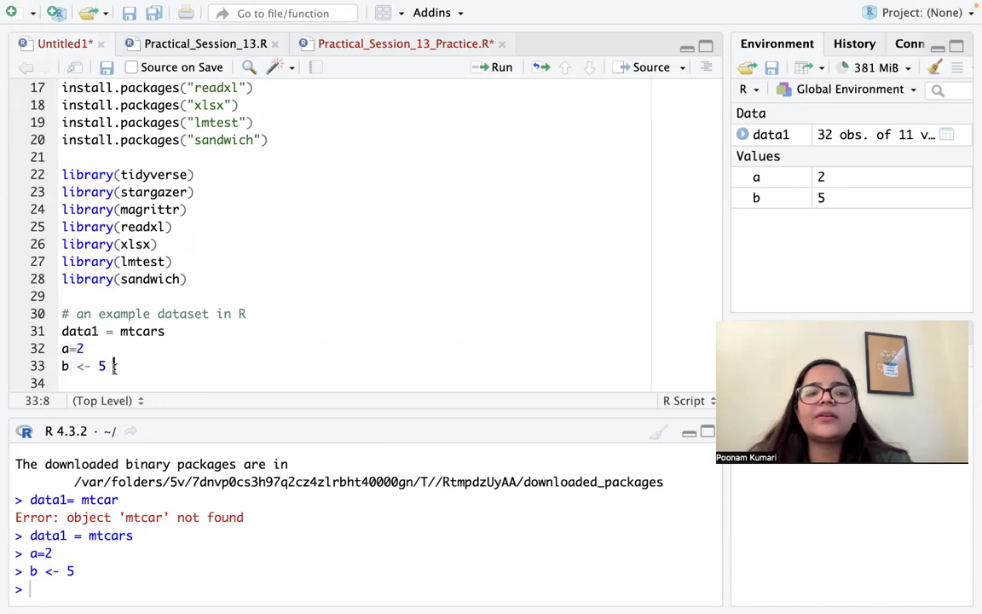
pyautogui.click(104, 331)
pyautogui.click(112, 331)
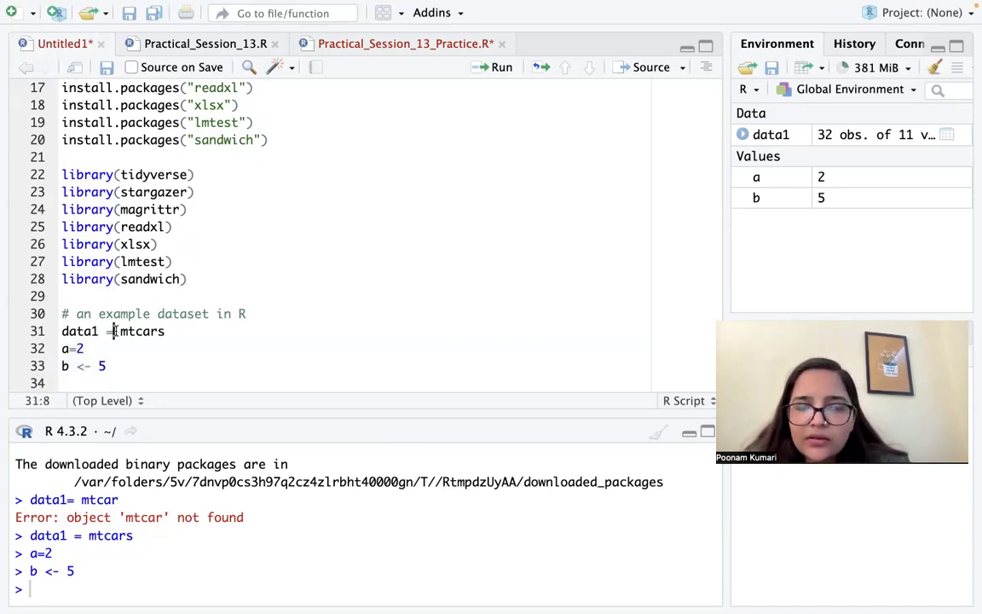
pyautogui.click(105, 331)
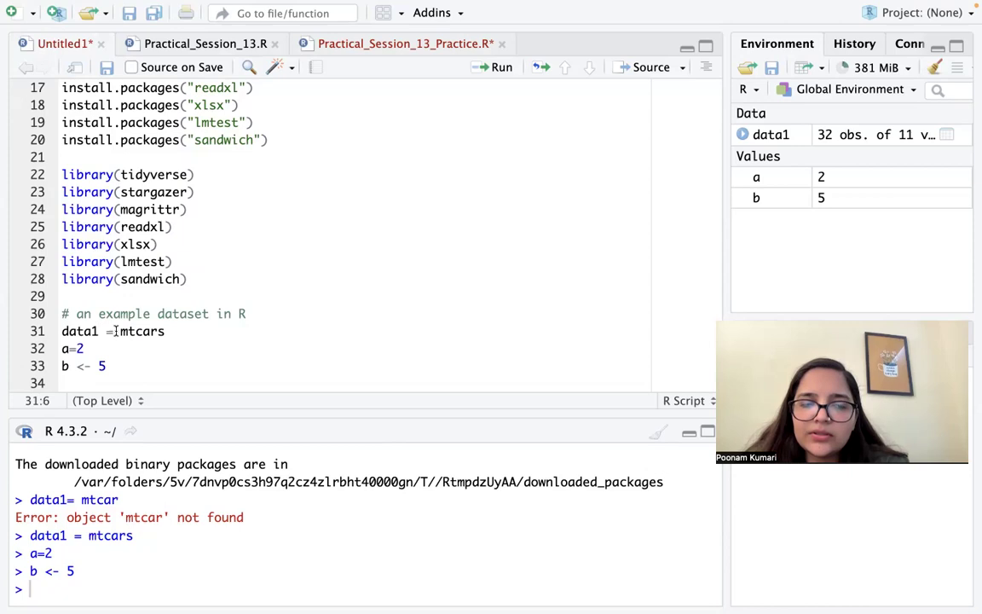
# - Add data(mtcars) on line 34 below the b assignment and run it
pyautogui.click(115, 365)
pyautogui.click(70, 386)
pyautogui.write('data(')
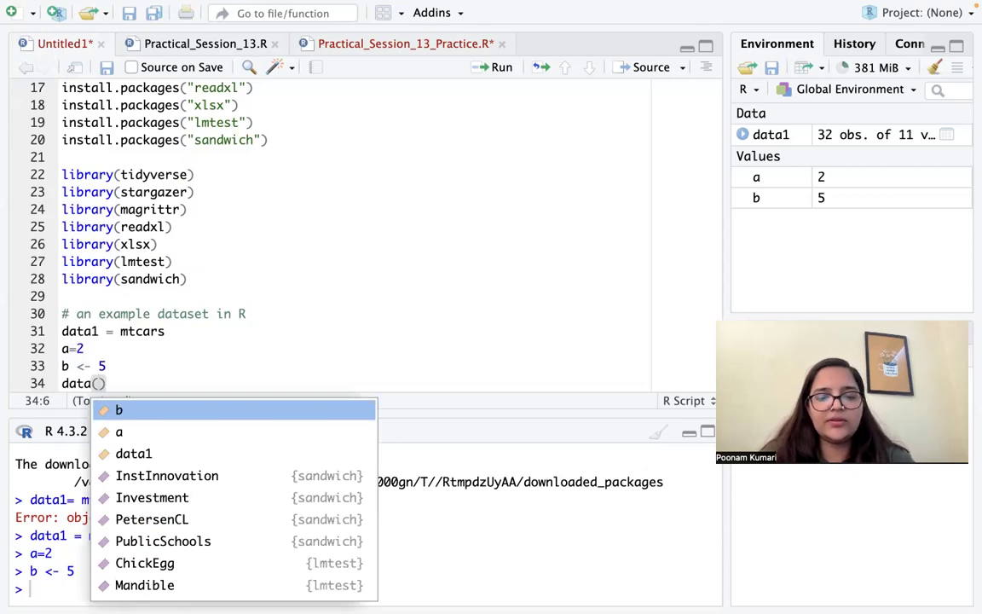
pyautogui.write('m')
pyautogui.press('BackSpace')
pyautogui.write('mtcards')
pyautogui.press('BackSpace')
pyautogui.press('BackSpace')
pyautogui.write('s')
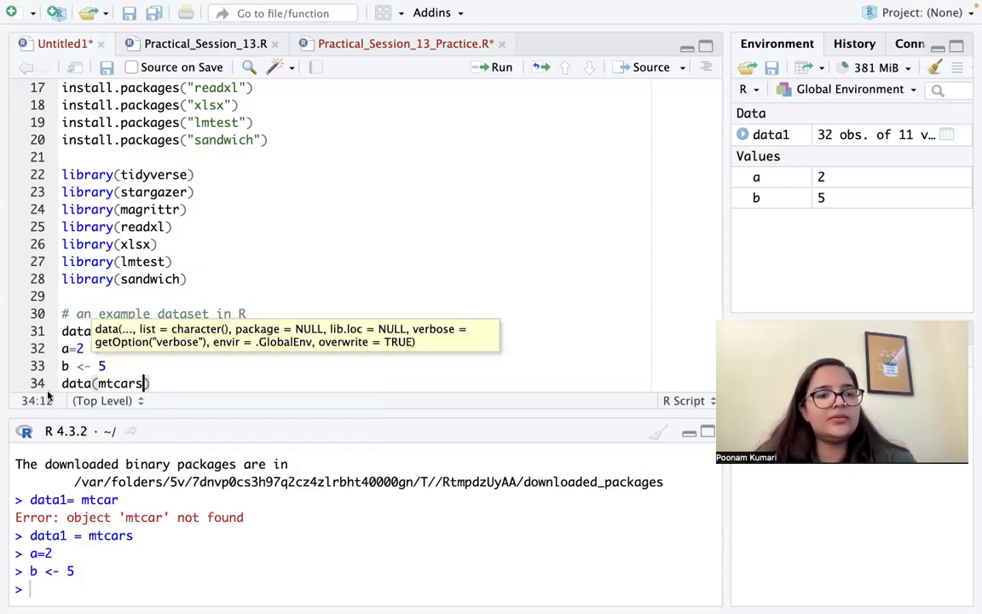
pyautogui.tripleClick(77, 383)
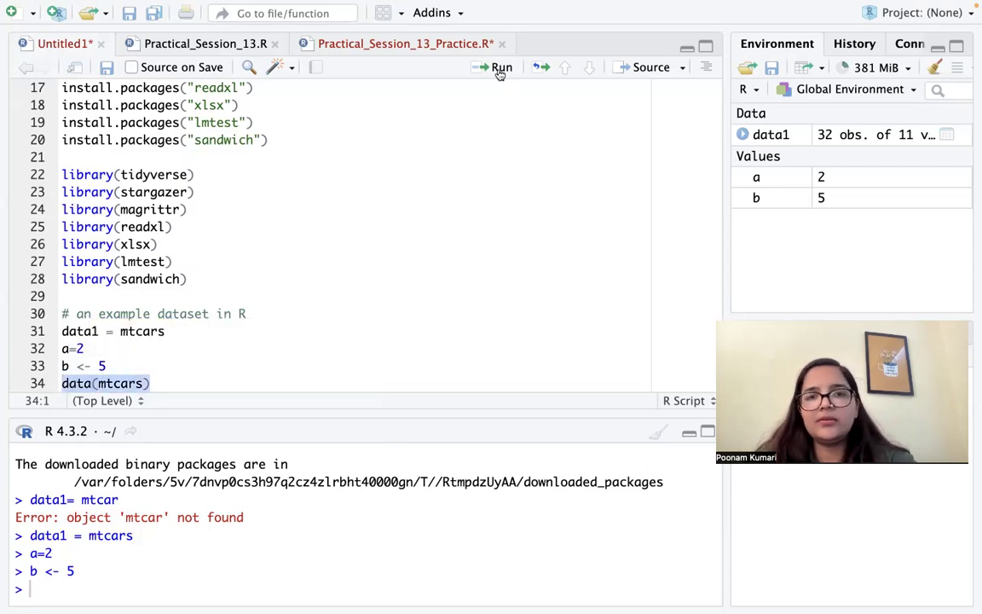
pyautogui.click(501, 73)
pyautogui.click(352, 350)
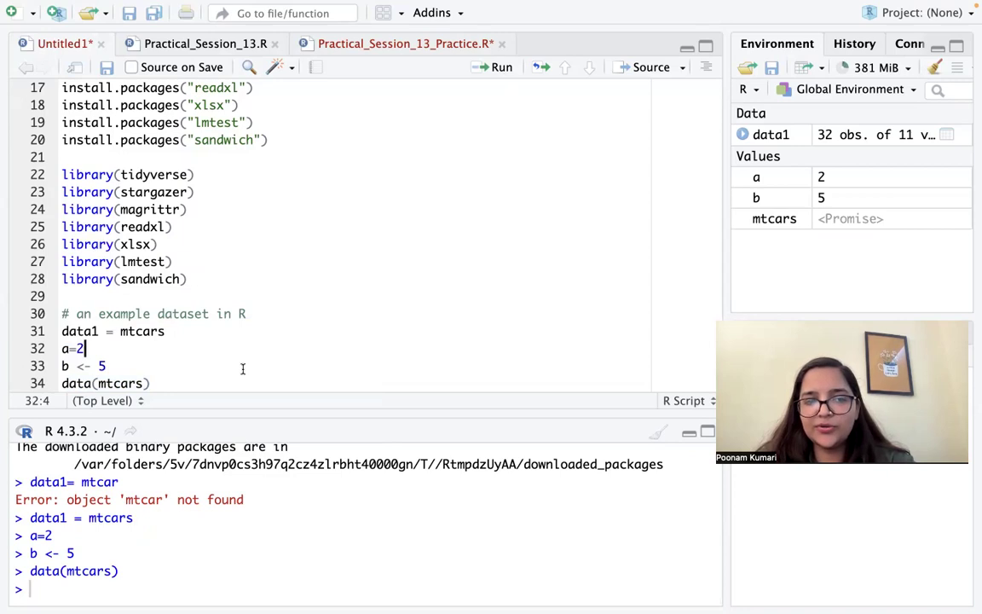
# - Add two blank lines below data(mtcars) and assign the call on line 34 to a with the <- operator
pyautogui.click(152, 383)
pyautogui.press('Return')
pyautogui.press('Return')
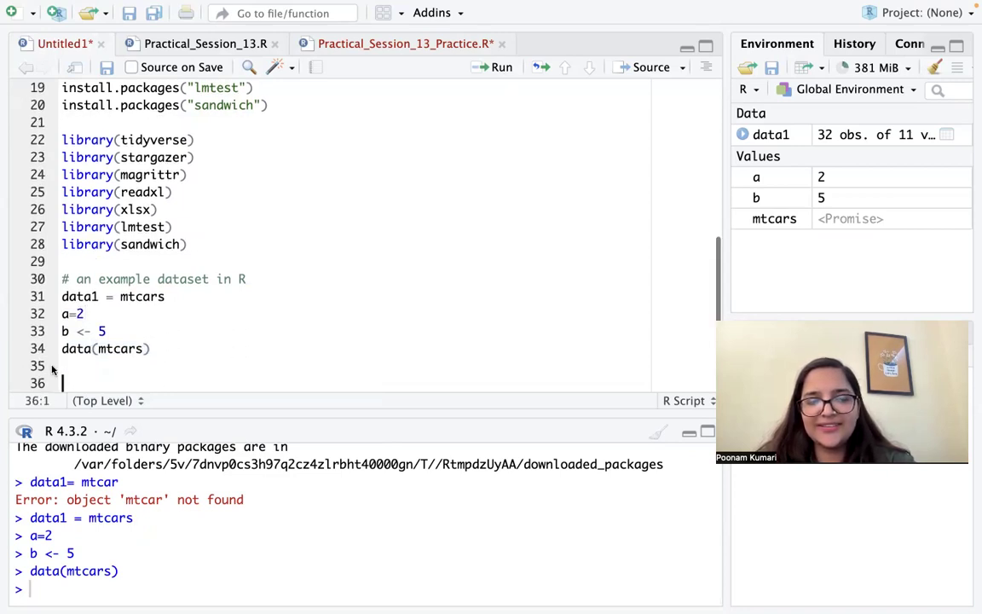
pyautogui.click(61, 348)
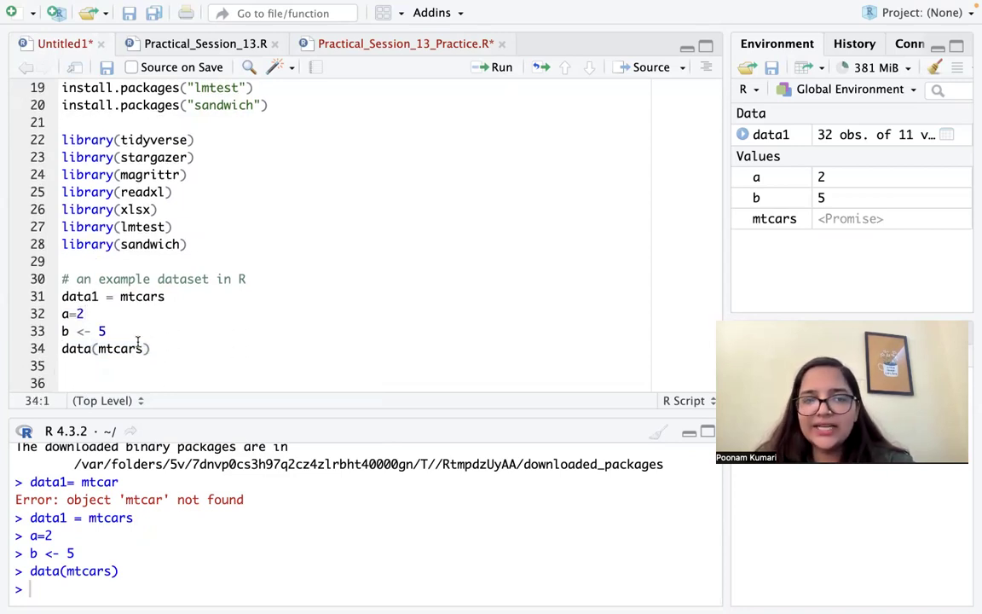
pyautogui.write('a')
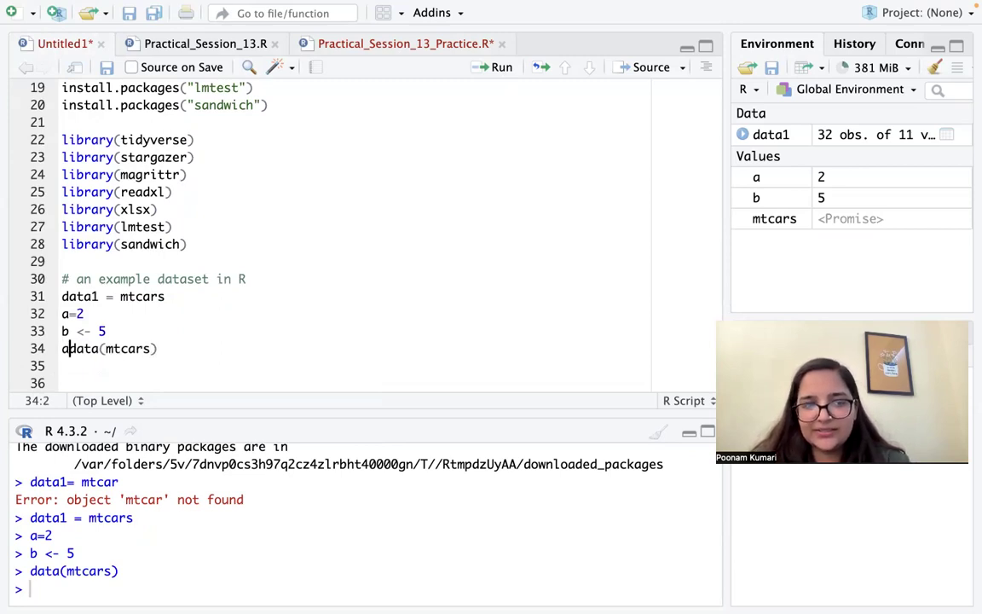
pyautogui.press('BackSpace')
pyautogui.write('a ')
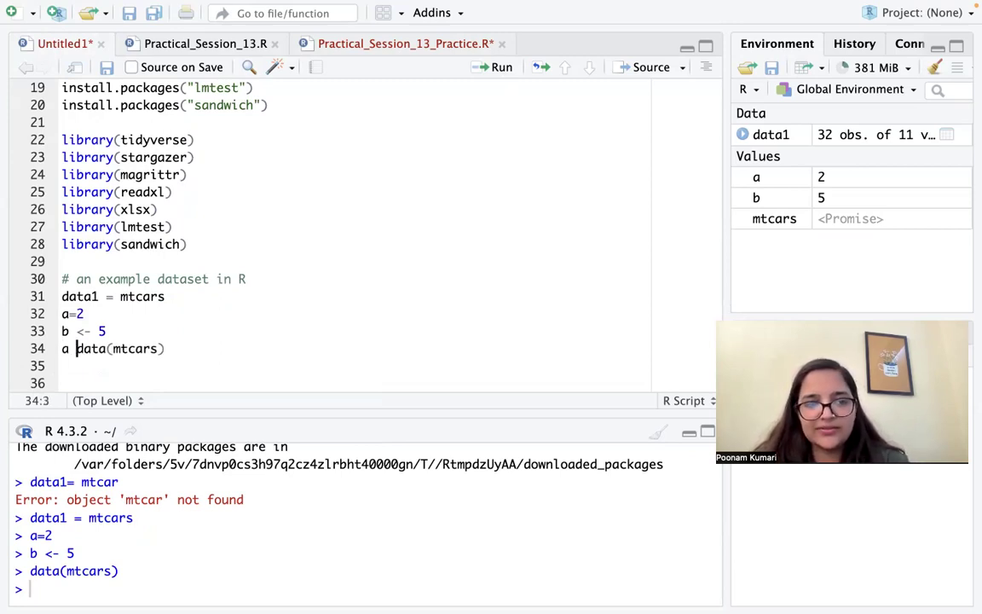
pyautogui.write('<-')
pyautogui.press('BackSpace')
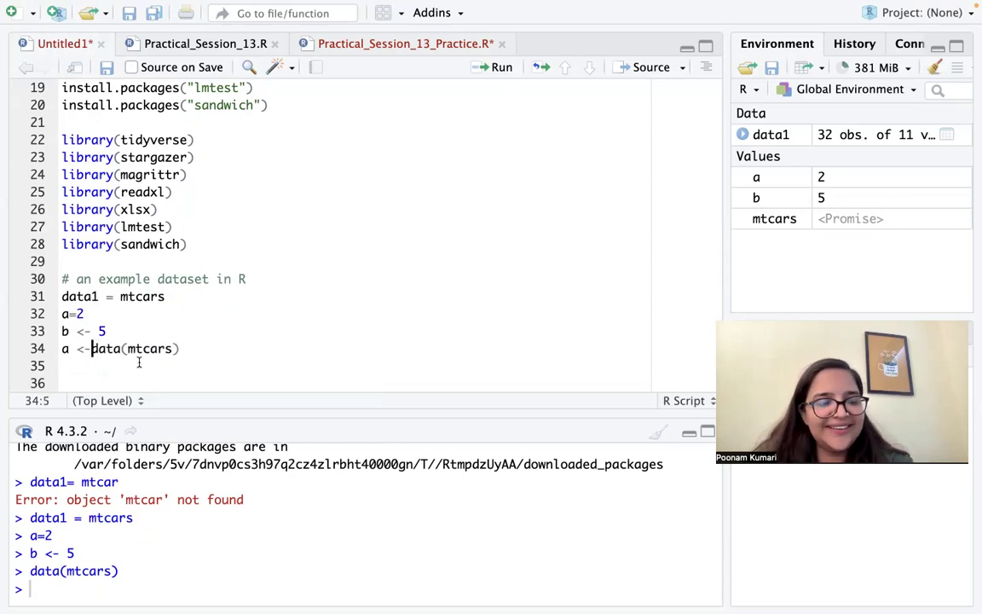
# - Rename the object assigned on line 34 to data2 and run the line
pyautogui.click(69, 351)
pyautogui.press('BackSpace')
pyautogui.write('data2')
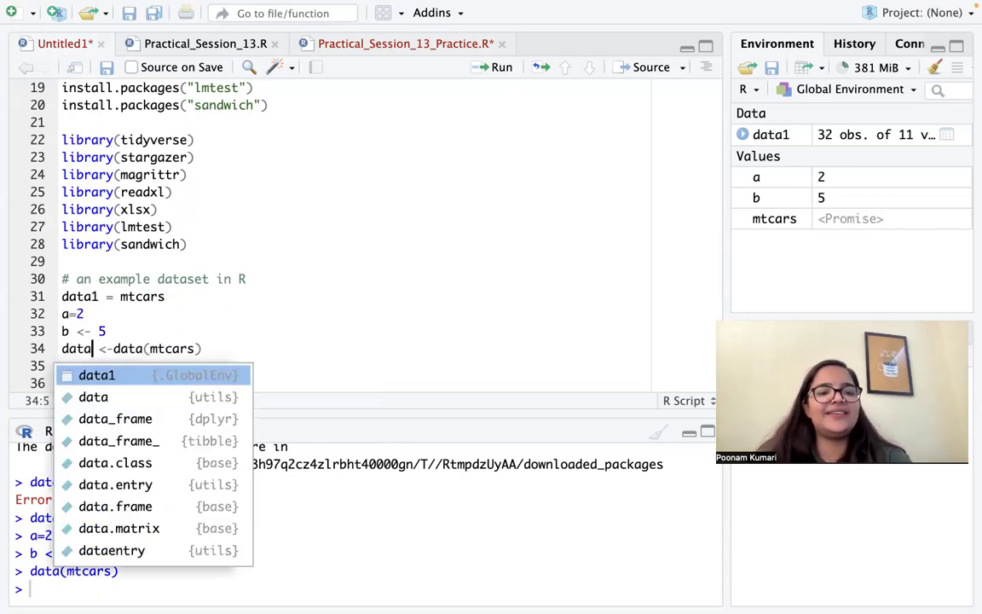
pyautogui.tripleClick(109, 348)
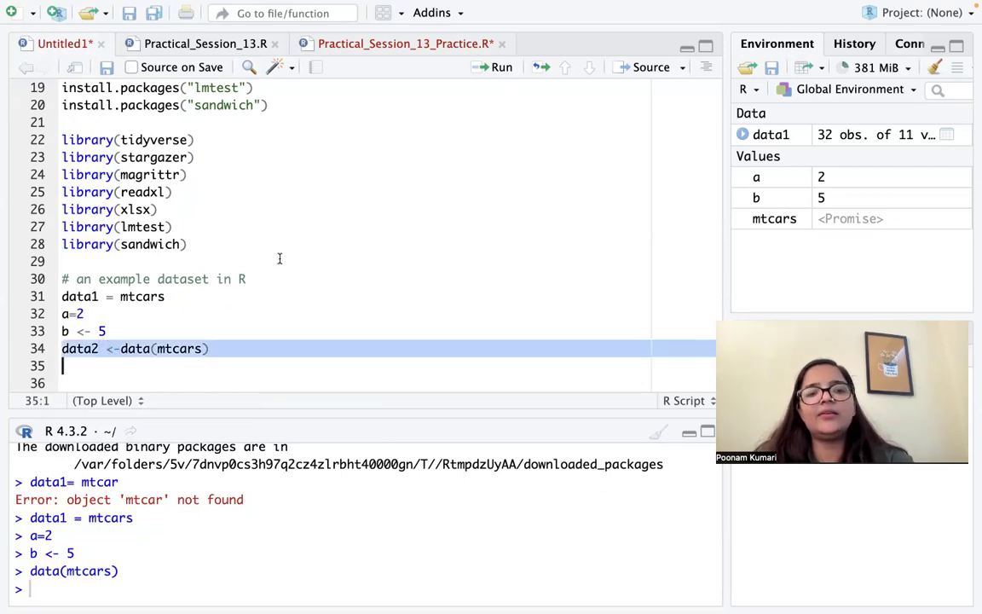
pyautogui.click(494, 68)
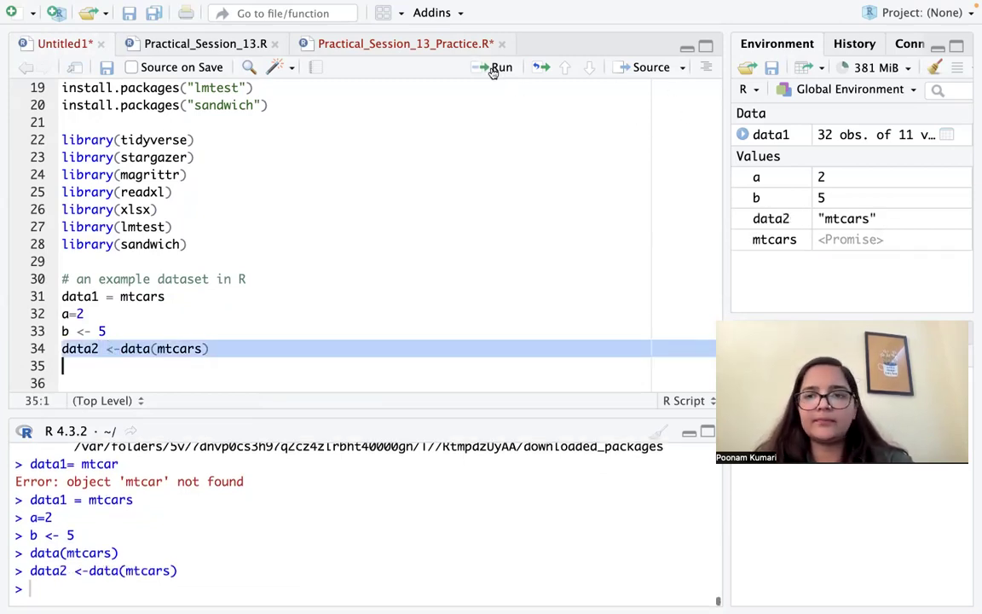
# - Add data2 on line 35 and run it to print the object in the console
pyautogui.click(137, 368)
pyautogui.write('data2')
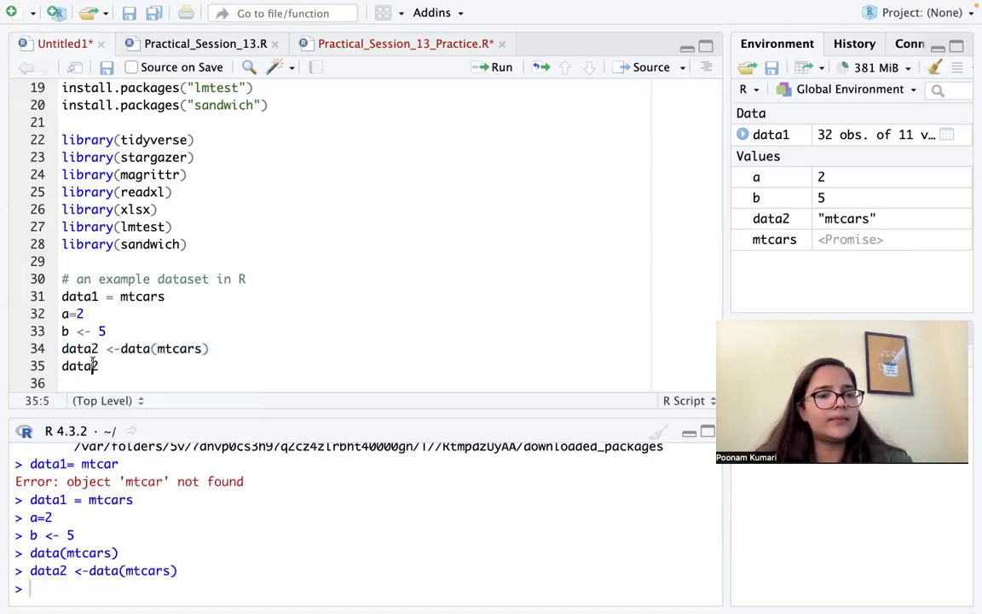
pyautogui.tripleClick(93, 366)
pyautogui.click(500, 68)
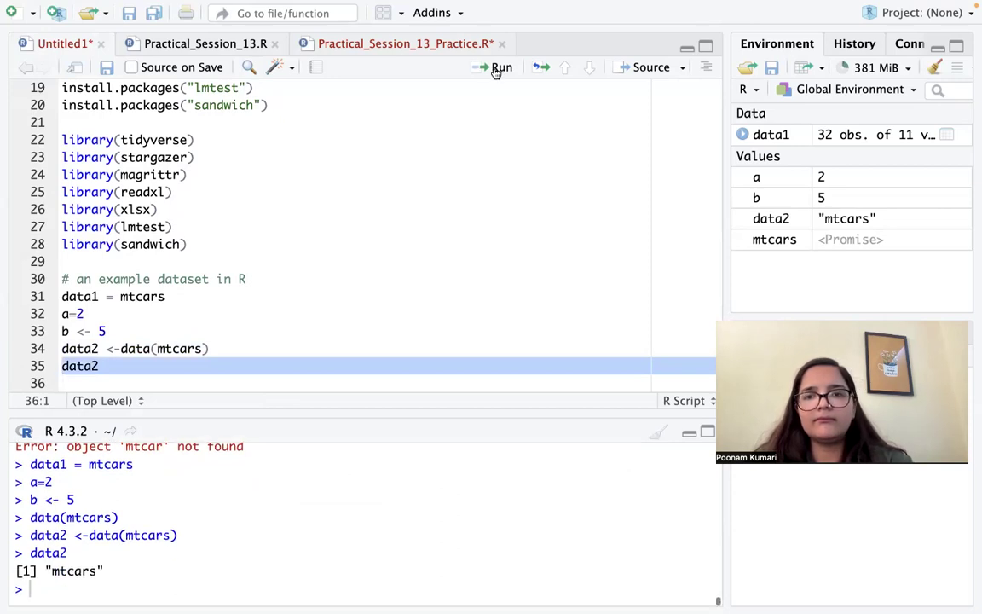
pyautogui.click(260, 372)
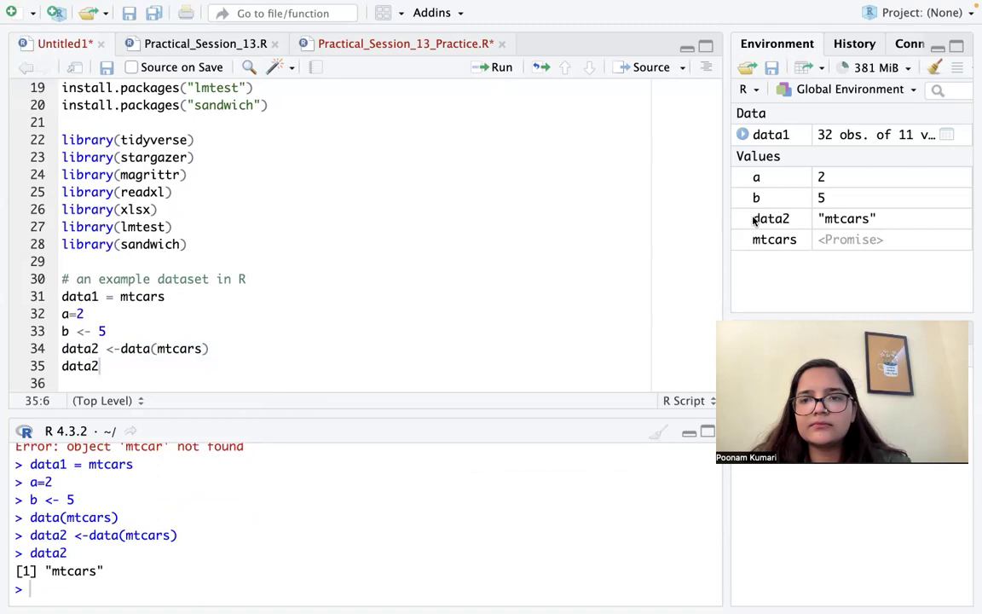
# - Replace the <- operator on line 34 with an equals sign and run data2 = data(mtcars)
pyautogui.click(121, 349)
pyautogui.press('BackSpace')
pyautogui.press('BackSpace')
pyautogui.press('BackSpace')
pyautogui.write('=')
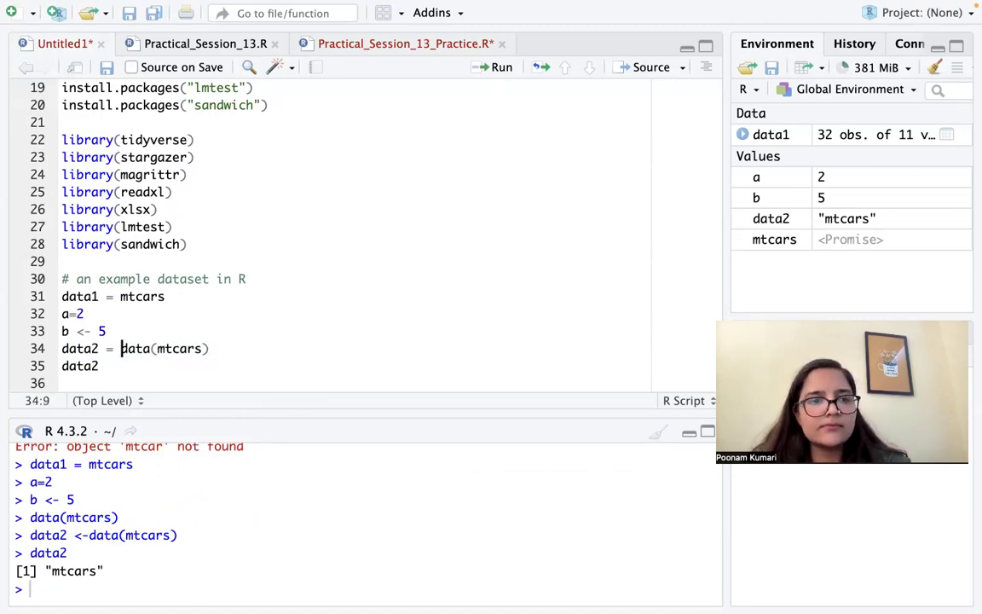
pyautogui.tripleClick(111, 349)
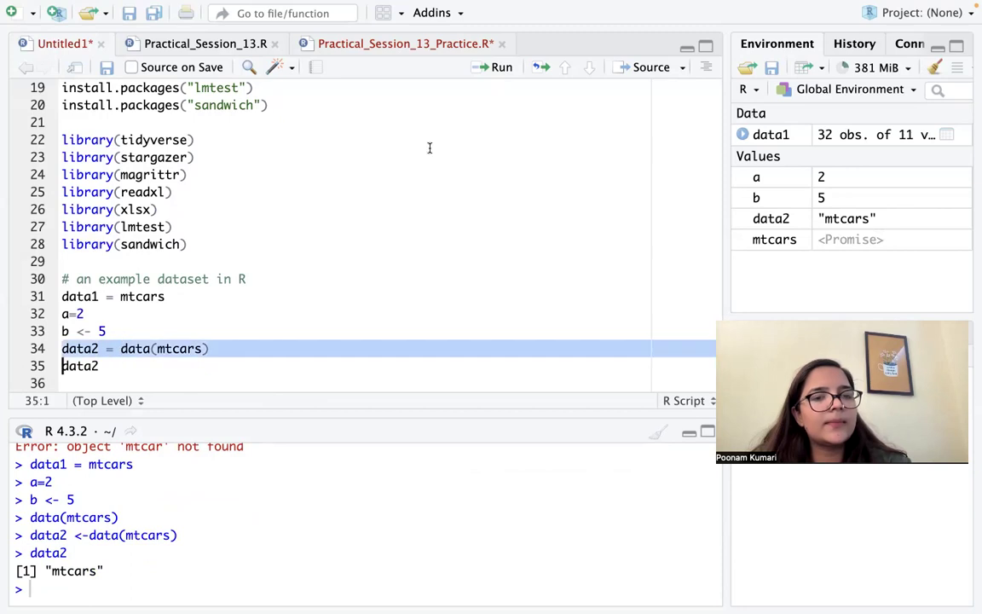
pyautogui.click(499, 66)
pyautogui.click(233, 358)
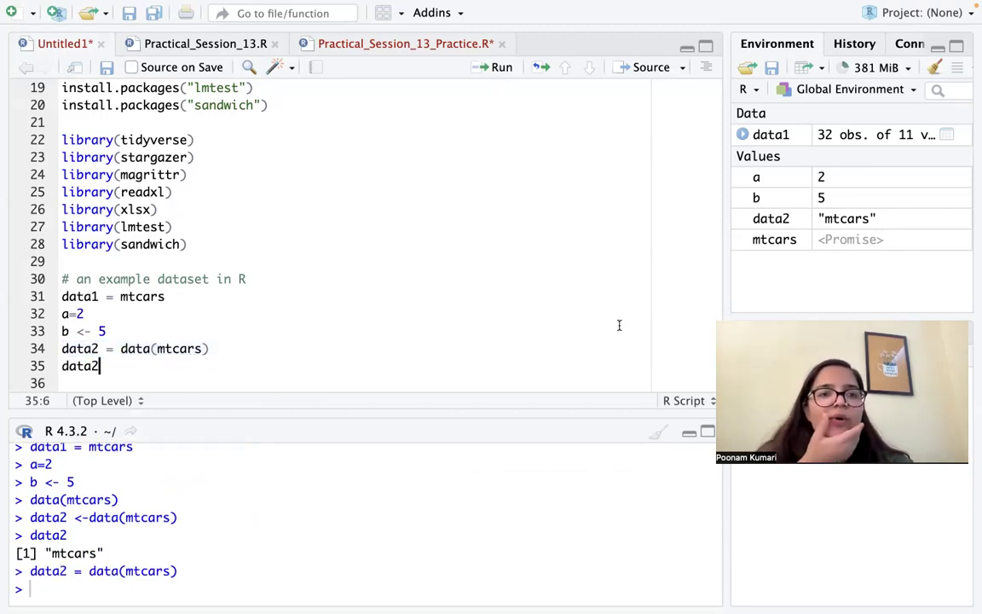
# - Add view(data2) on line 36 and run it to open the object in the data viewer
pyautogui.click(62, 383)
pyautogui.write('view')
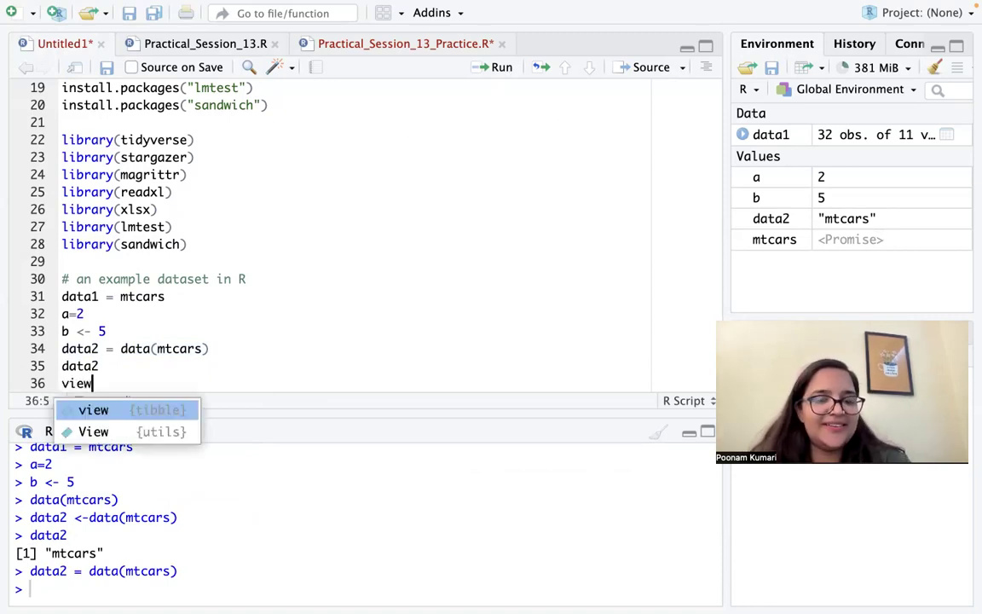
pyautogui.write('(data2')
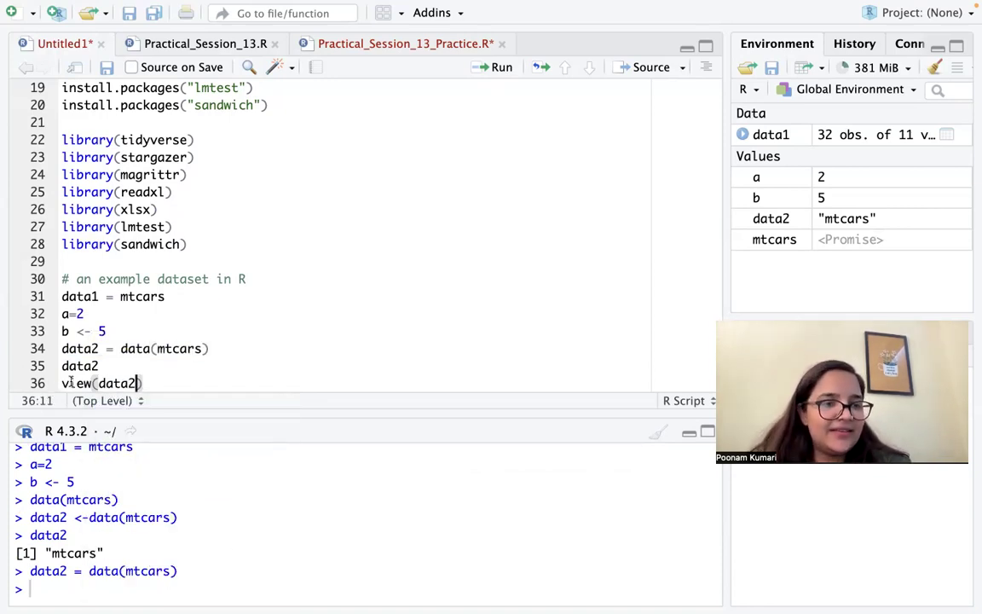
pyautogui.moveTo(143, 383); pyautogui.dragTo(62, 383)
pyautogui.click(494, 67)
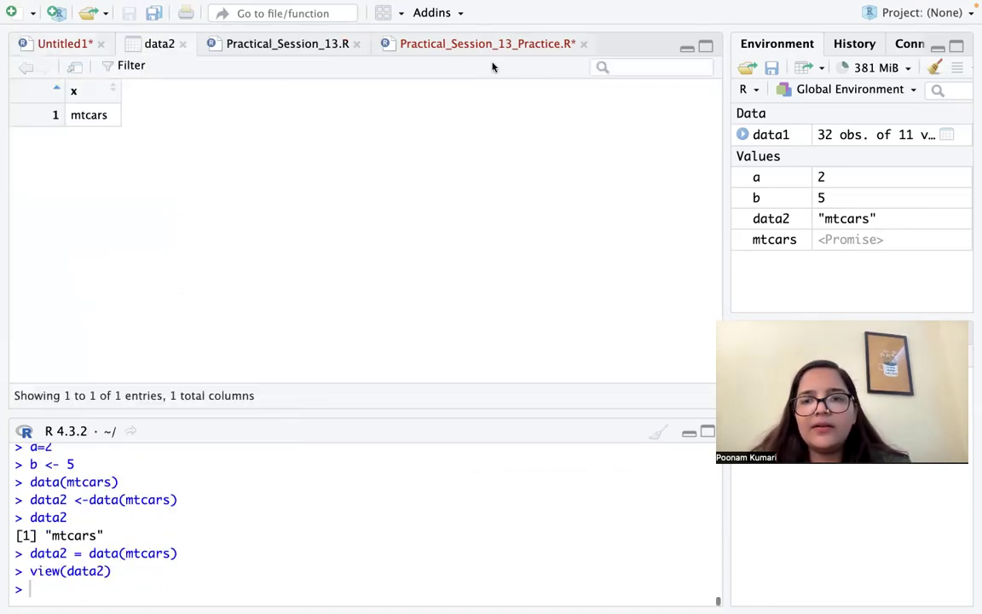
pyautogui.rightClick(331, 203)
pyautogui.click(244, 206)
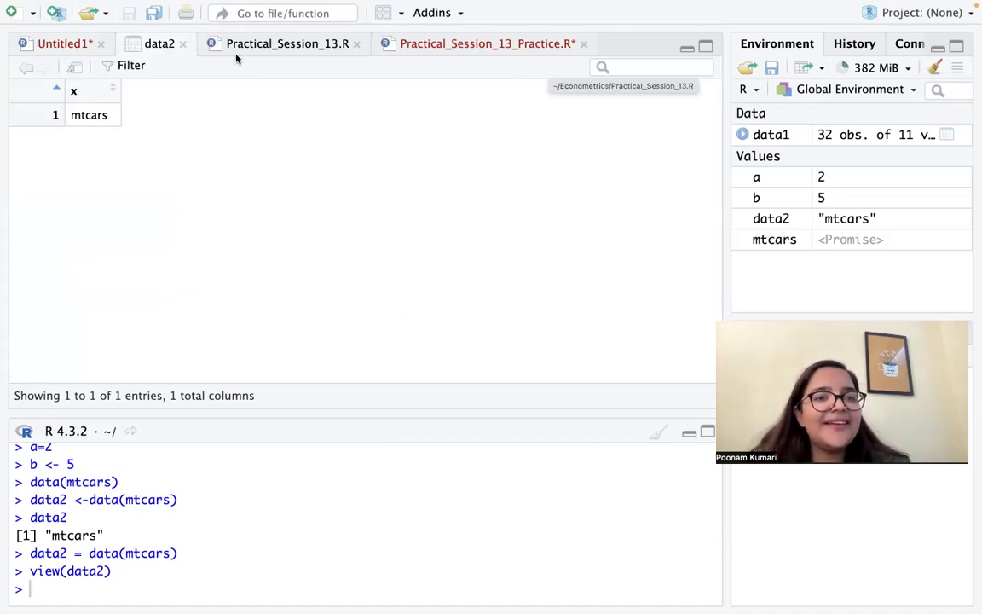
# - Put quotation marks around mtcars on line 34 of the untitled script and run data2 = data("mtcars")
pyautogui.click(38, 45)
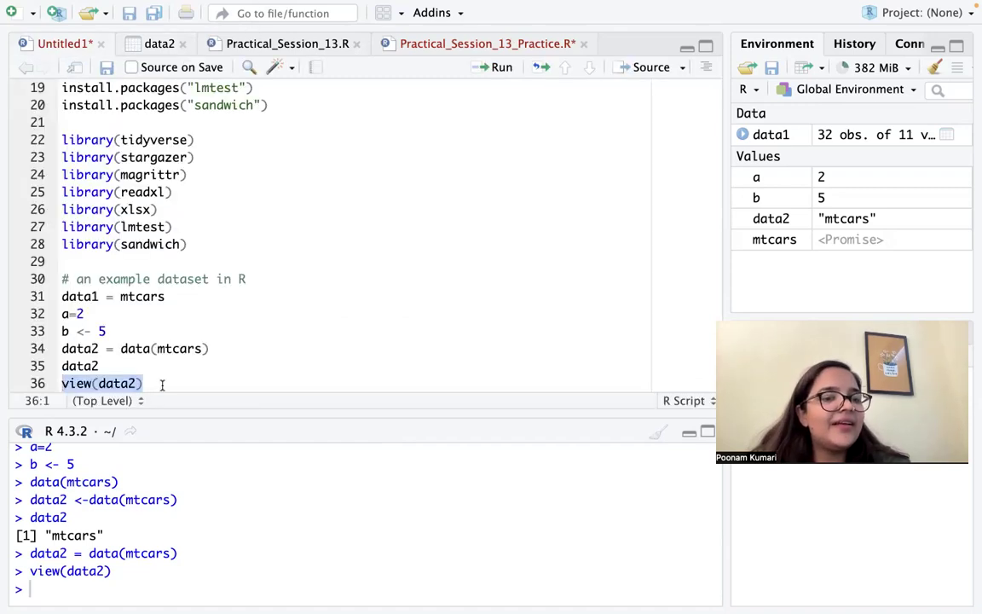
pyautogui.click(159, 385)
pyautogui.click(157, 348)
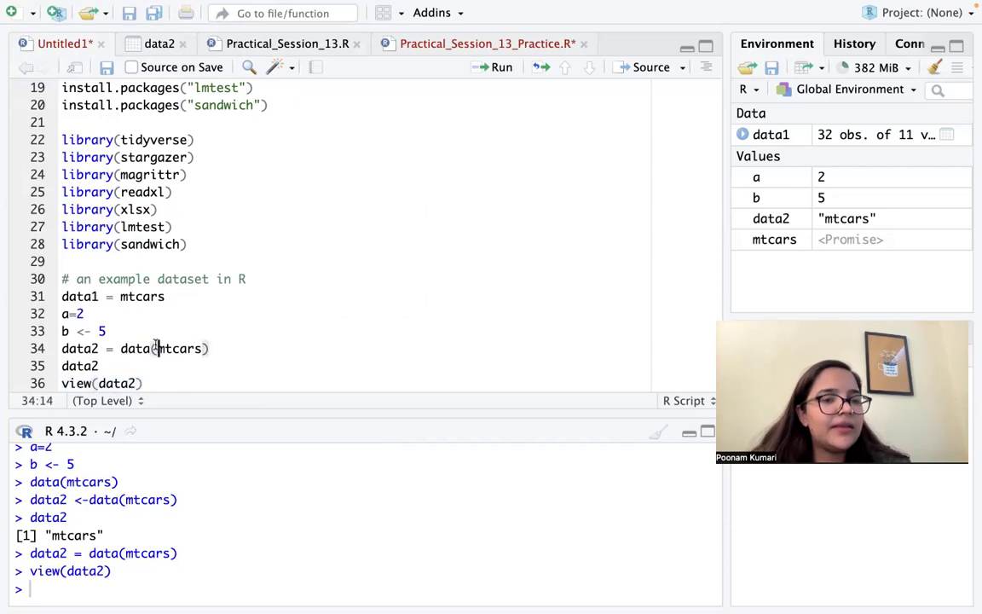
pyautogui.write('"')
pyautogui.press('Right')
pyautogui.press('Right')
pyautogui.press('Right')
pyautogui.press('Right')
pyautogui.press('Right')
pyautogui.press('Right')
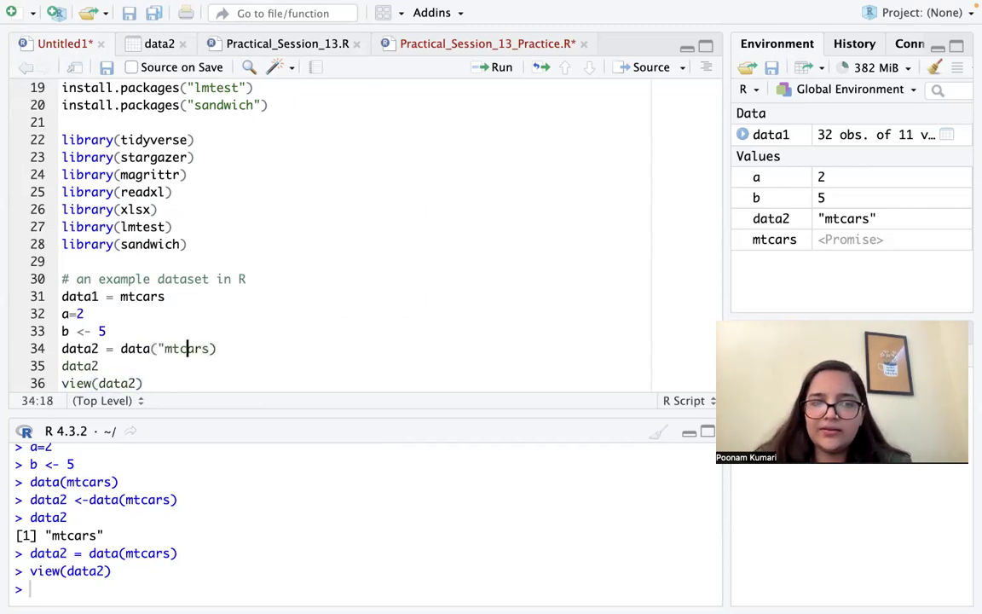
pyautogui.write('"')
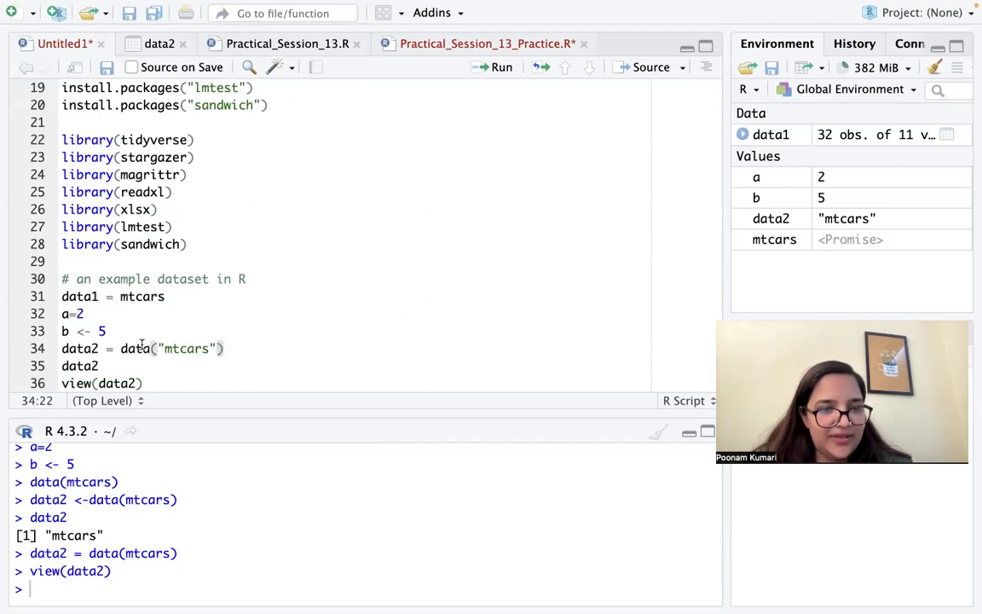
pyautogui.tripleClick(186, 348)
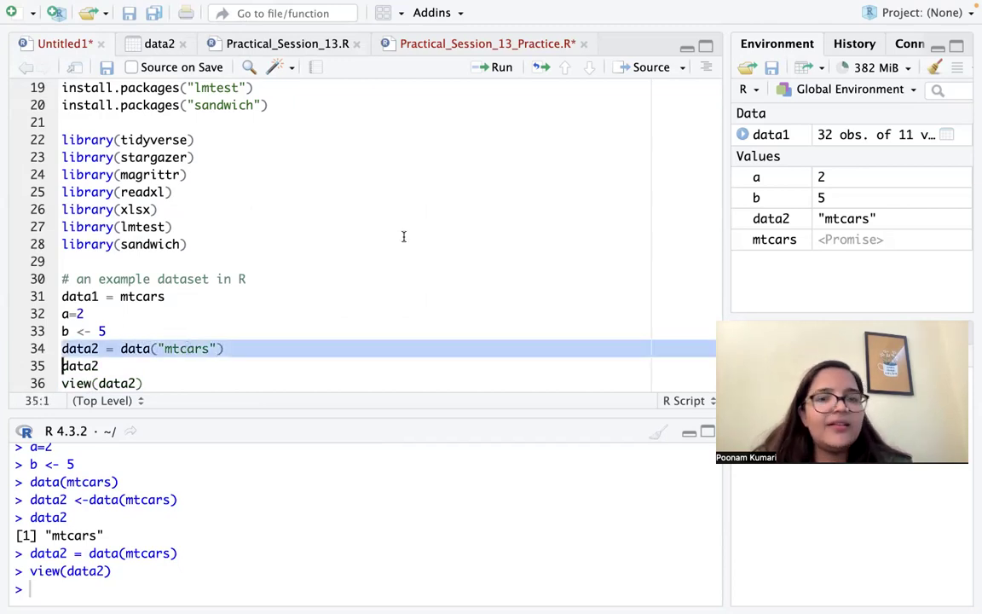
pyautogui.click(493, 70)
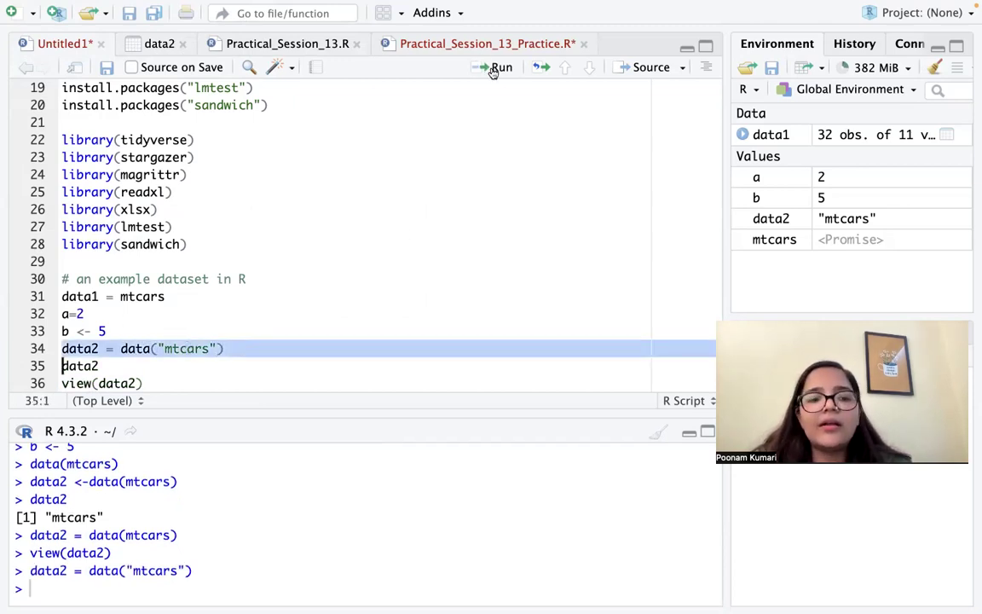
# - Delete the data2 and view(data2) lines below the data2 assignment
pyautogui.click(274, 349)
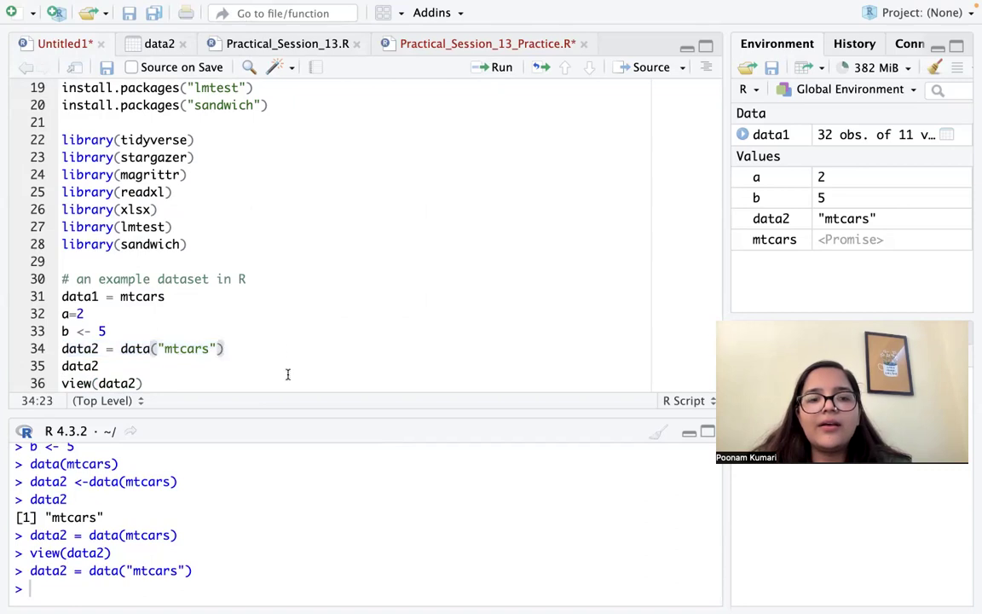
pyautogui.moveTo(176, 381); pyautogui.dragTo(49, 370)
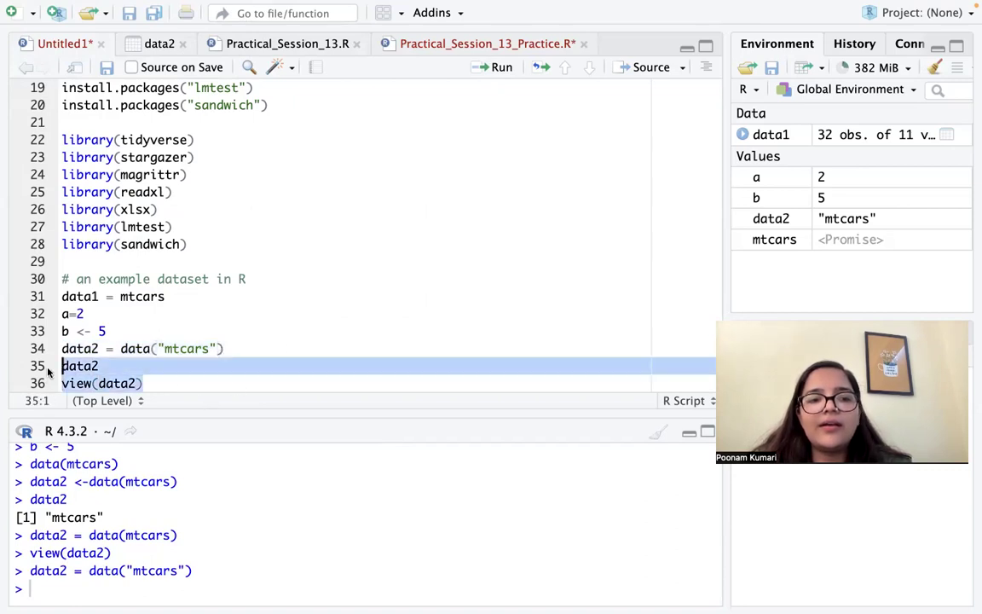
pyautogui.press('BackSpace')
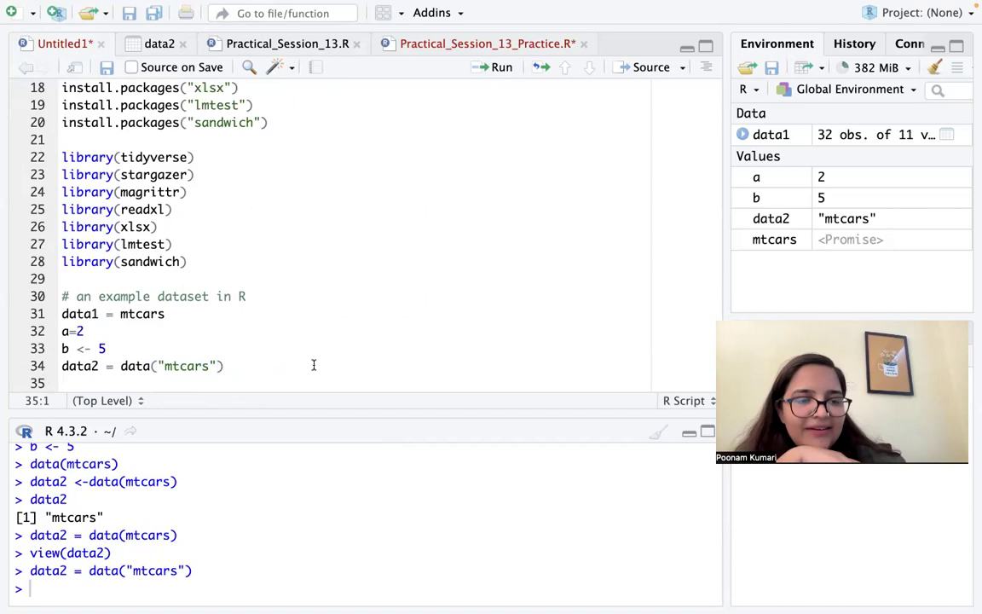
# - Remove the data2 = assignment from line 34, run data("mtcars") on its own, and start a new line below it
pyautogui.click(233, 365)
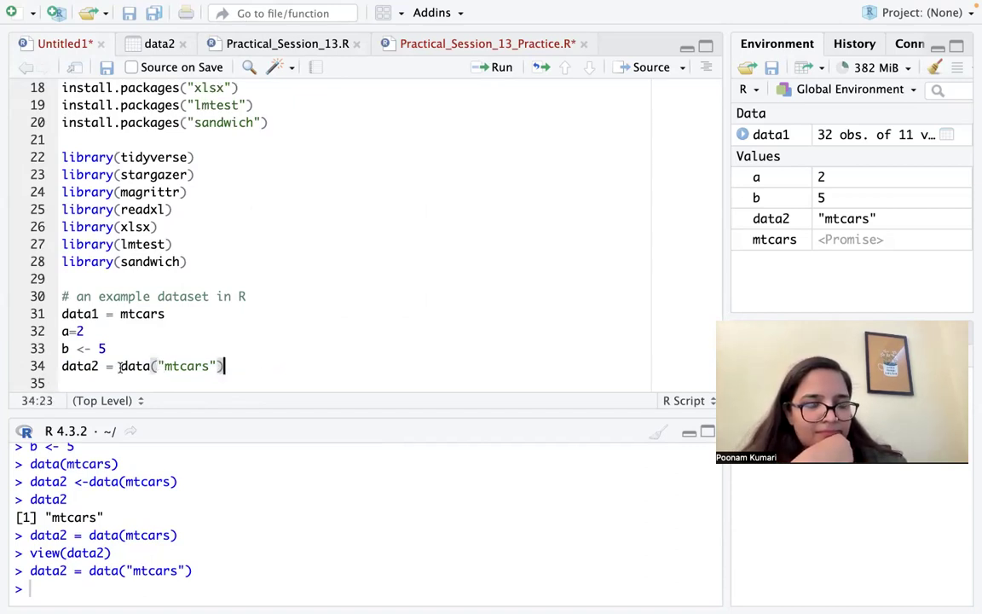
pyautogui.moveTo(120, 366); pyautogui.dragTo(48, 367)
pyautogui.press('BackSpace')
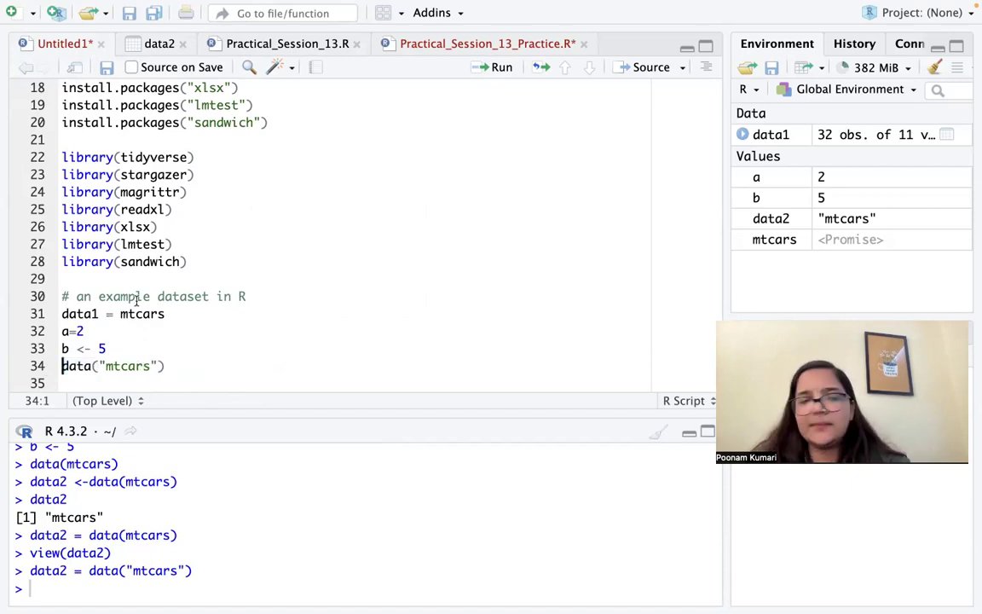
pyautogui.doubleClick(147, 366)
pyautogui.tripleClick(147, 366)
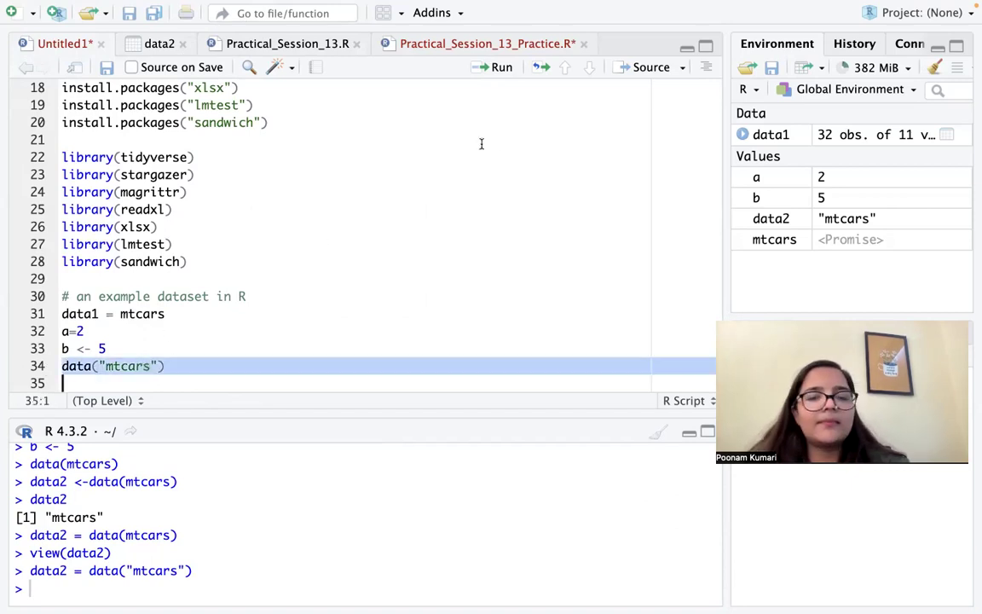
pyautogui.click(501, 68)
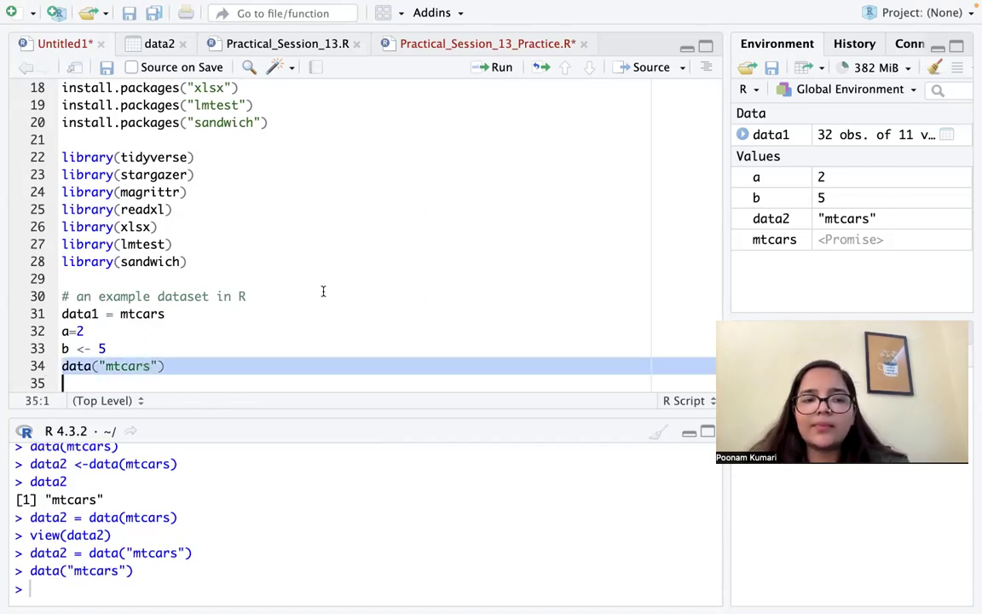
pyautogui.click(189, 371)
pyautogui.press('Return')
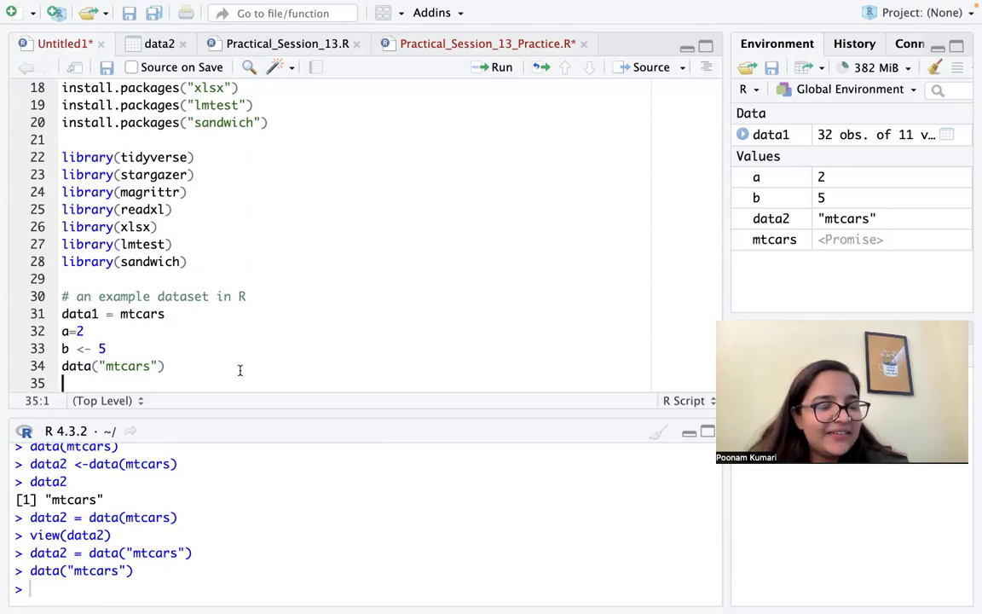
# - Run rm(list = ls()) on line 10 to empty the environment
pyautogui.click(188, 366)
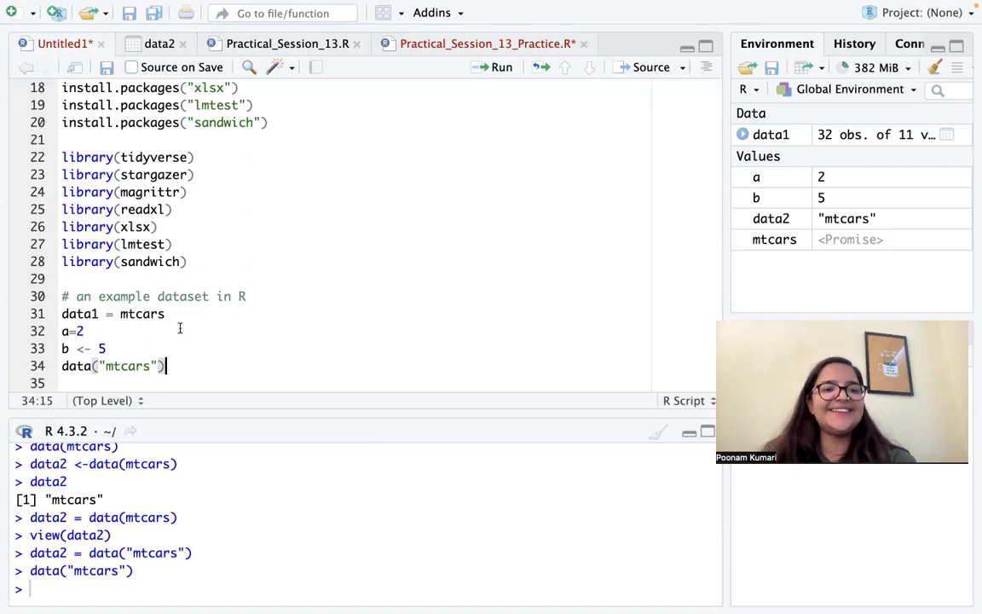
pyautogui.scroll(5, 188, 187)
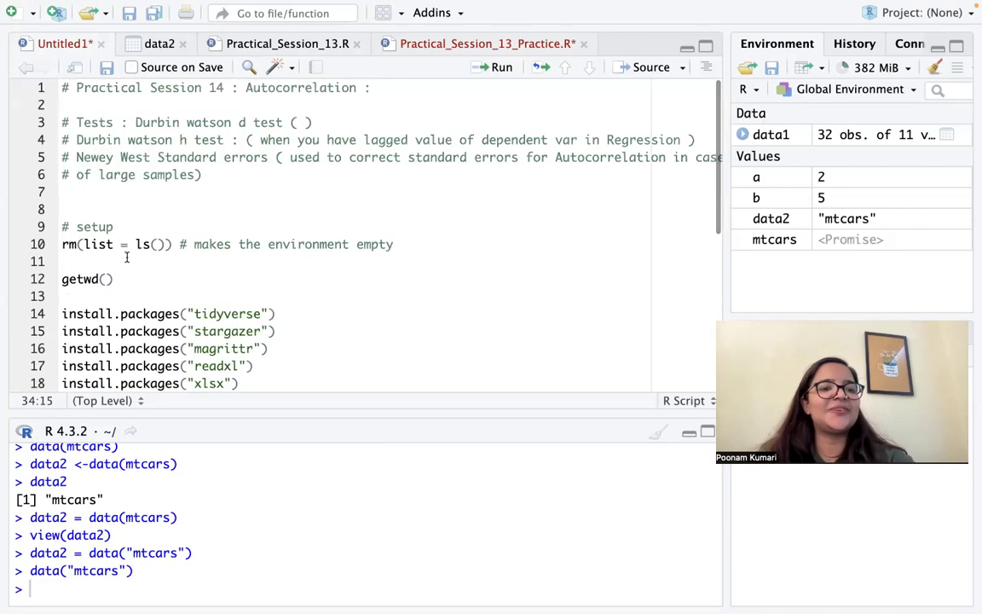
pyautogui.tripleClick(104, 243)
pyautogui.click(499, 67)
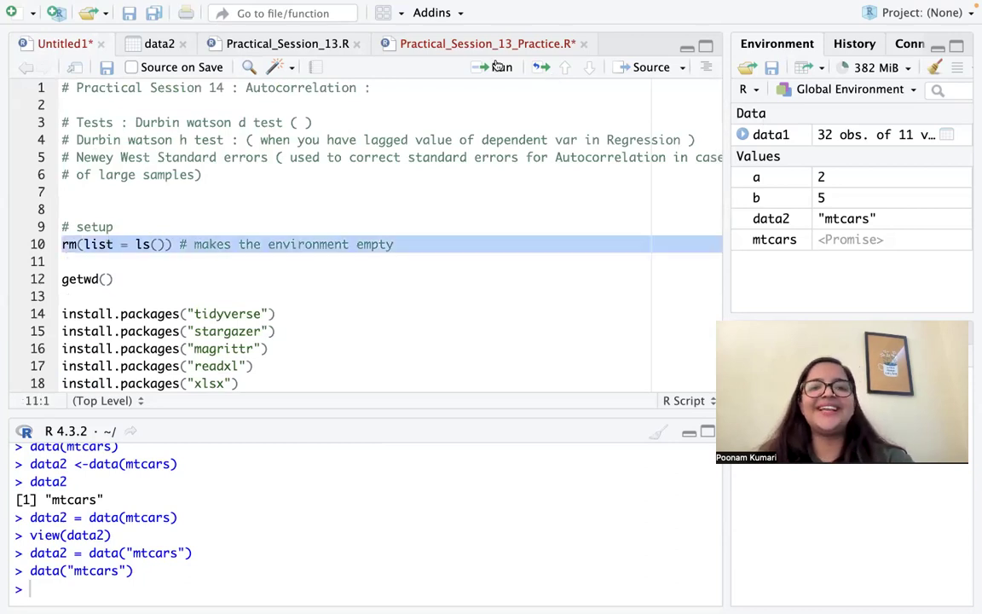
pyautogui.click(338, 321)
# - Comment out the data1 = mtcars line under the example dataset heading
pyautogui.scroll(-6, 338, 320)
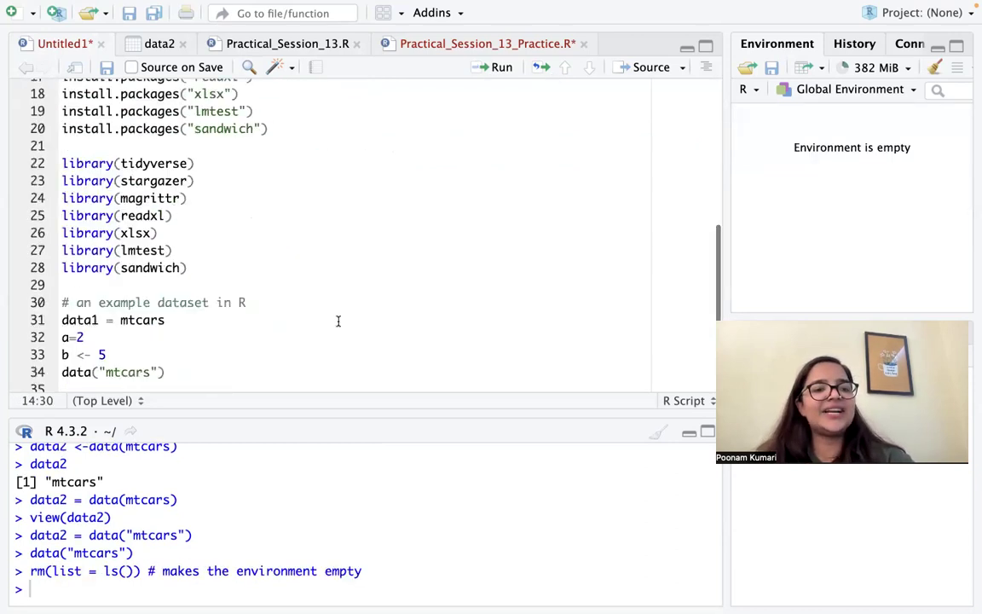
pyautogui.moveTo(182, 300); pyautogui.dragTo(58, 296)
pyautogui.click(58, 296)
pyautogui.write('#')
# - Run data("mtcars") on line 34 and open the loaded mtcars dataset in the data viewer
pyautogui.click(121, 348)
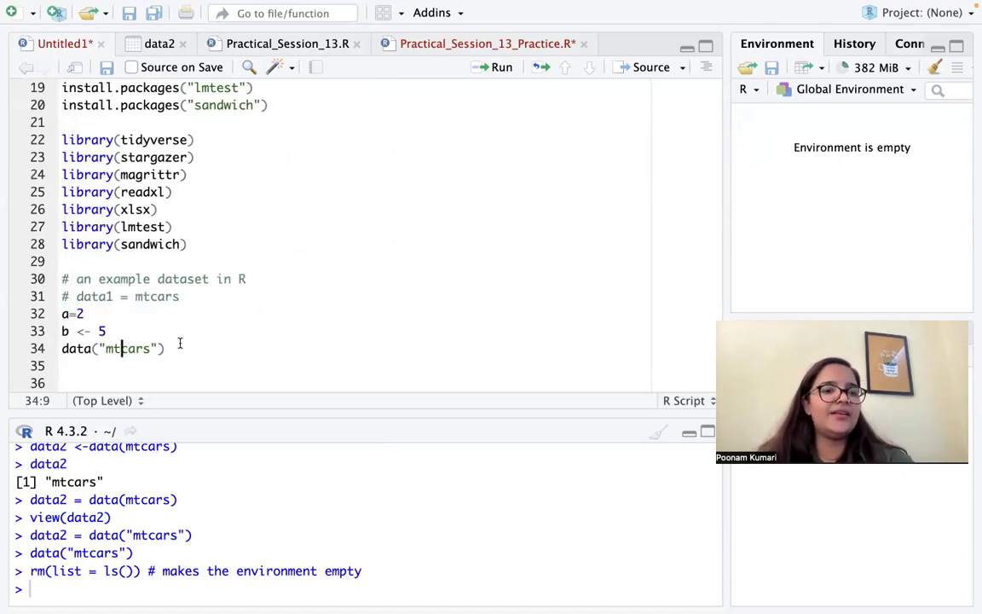
pyautogui.moveTo(180, 344); pyautogui.dragTo(4, 347)
pyautogui.click(501, 67)
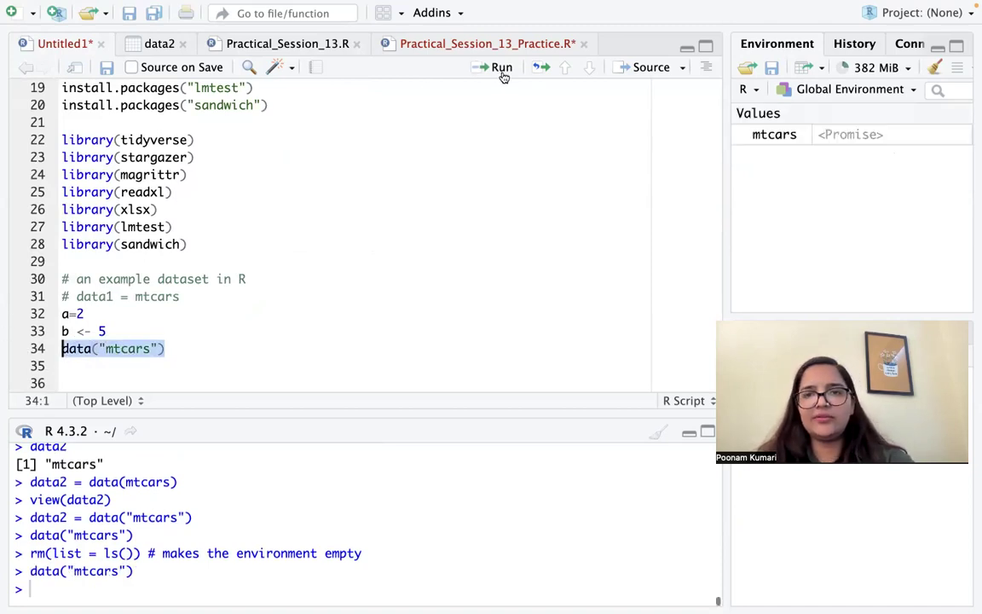
pyautogui.click(632, 209)
pyautogui.click(772, 137)
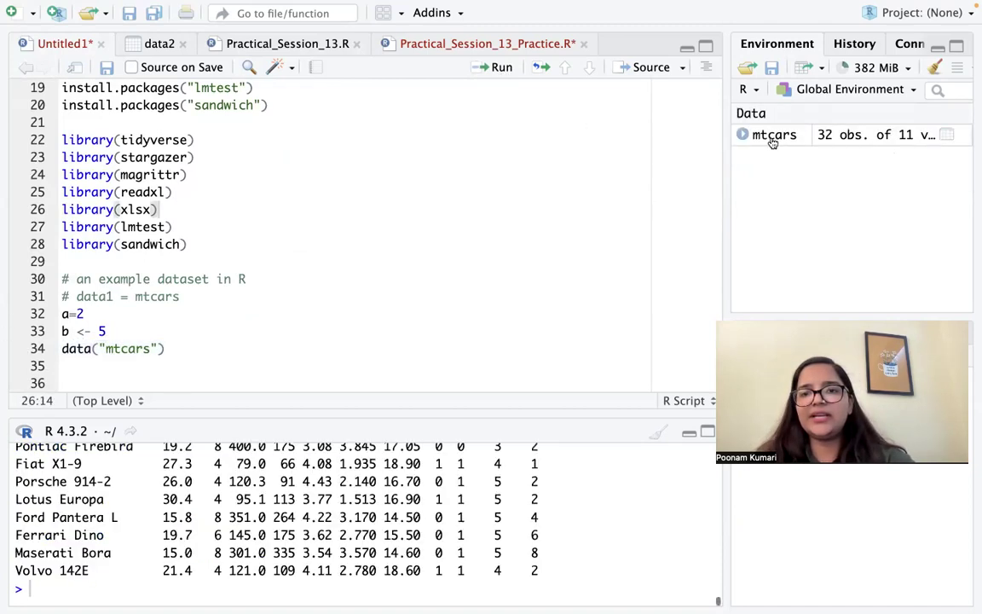
pyautogui.click(774, 137)
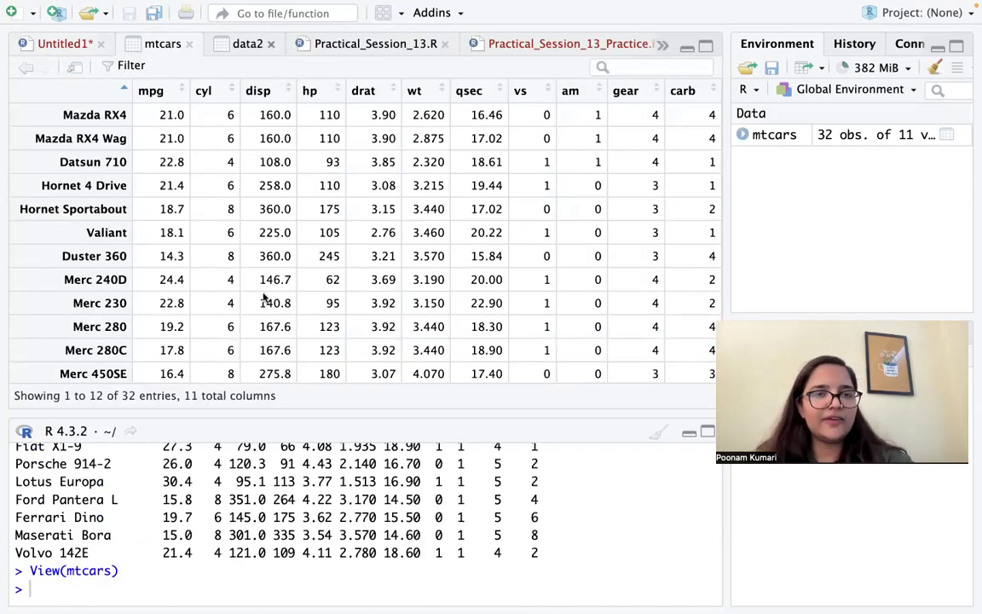
# - Review the data("mtcars") line in the untitled script and reopen the mtcars dataset for viewing
pyautogui.click(76, 45)
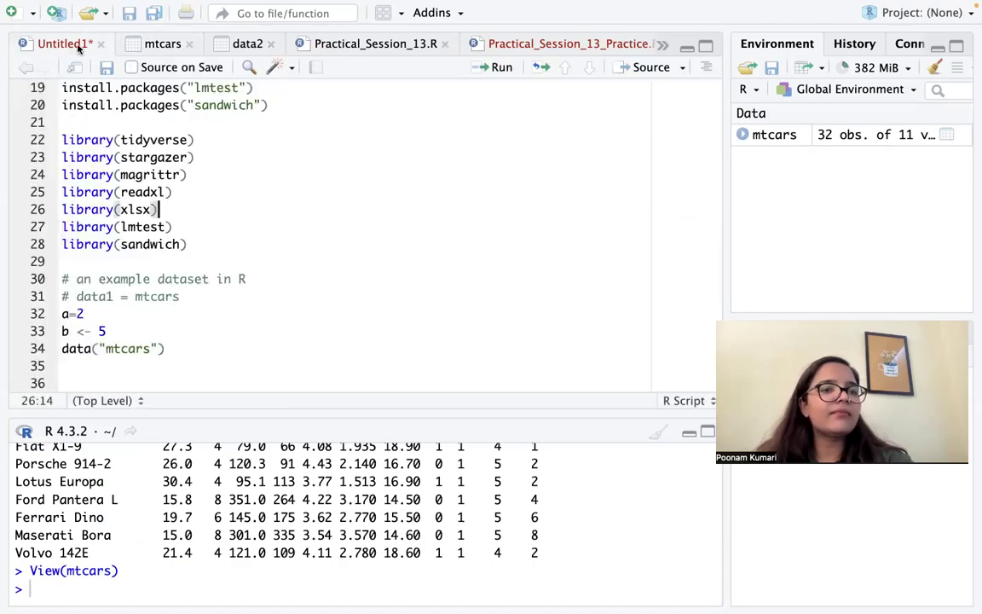
pyautogui.click(242, 358)
pyautogui.click(205, 349)
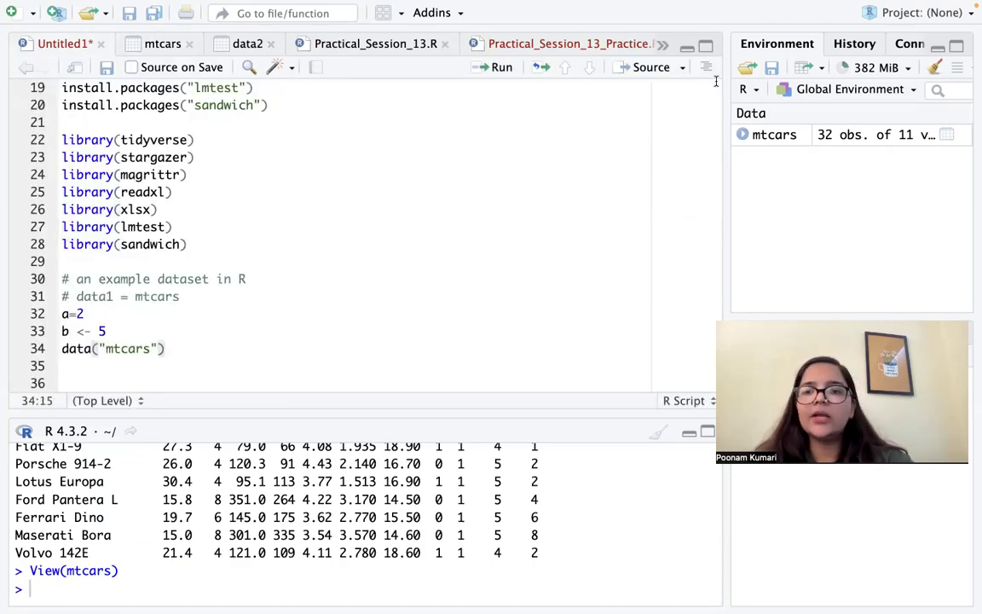
pyautogui.moveTo(63, 348); pyautogui.dragTo(168, 348)
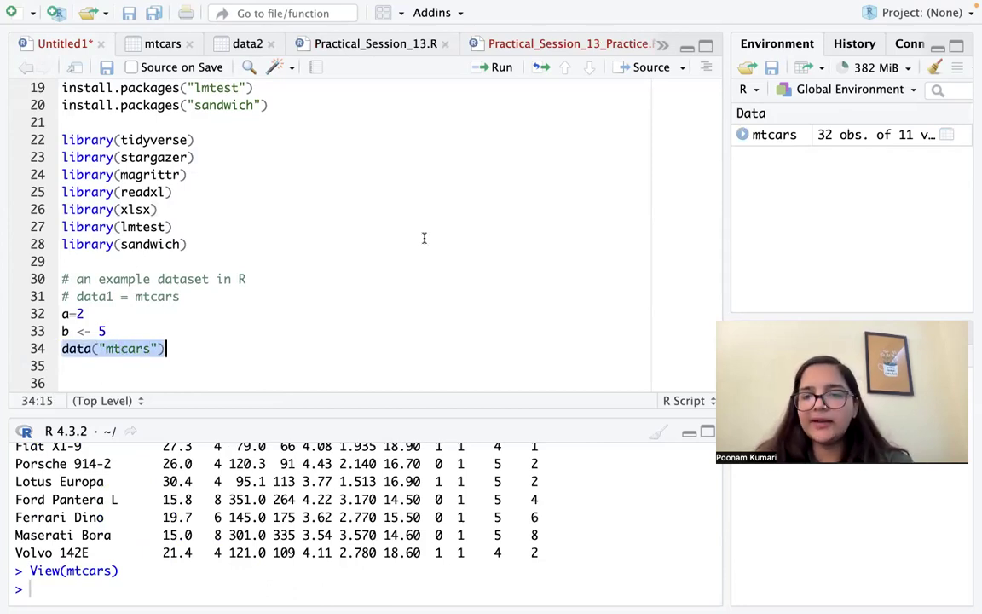
pyautogui.click(168, 348)
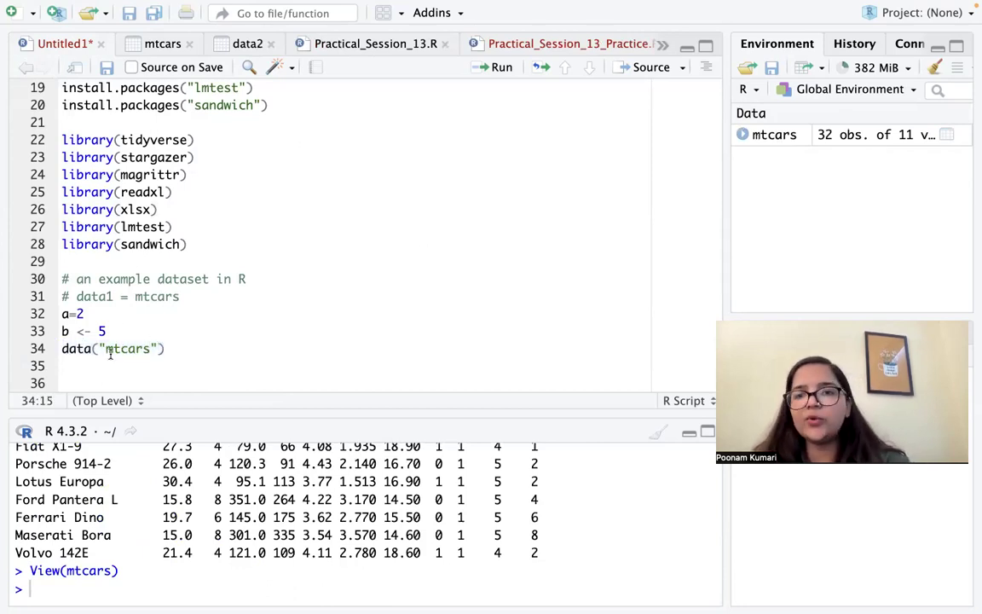
pyautogui.click(780, 137)
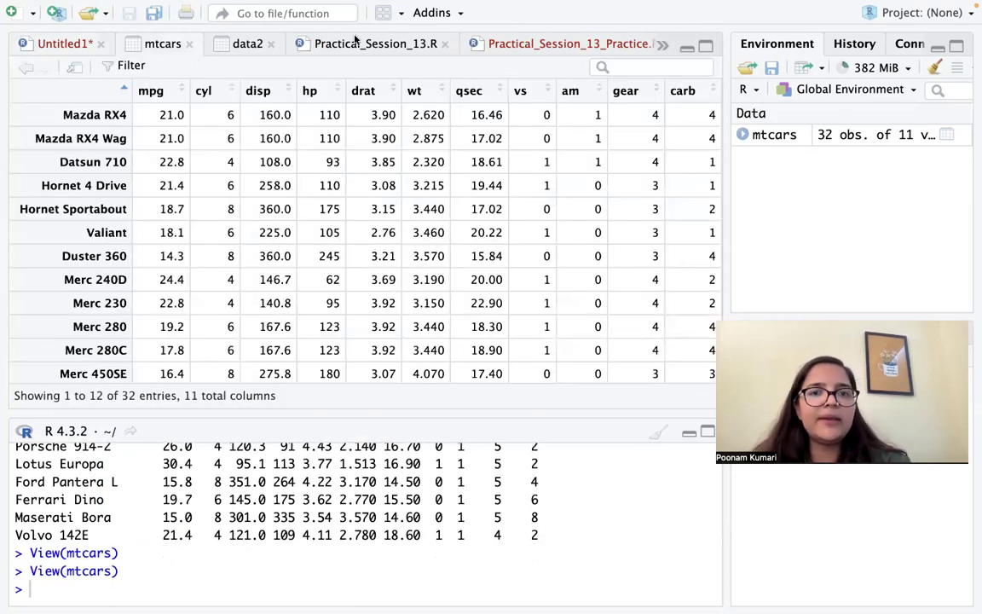
# - Check the model code in Practical_Session_13_Practice.R, then return to the untitled script
pyautogui.click(357, 43)
pyautogui.click(516, 47)
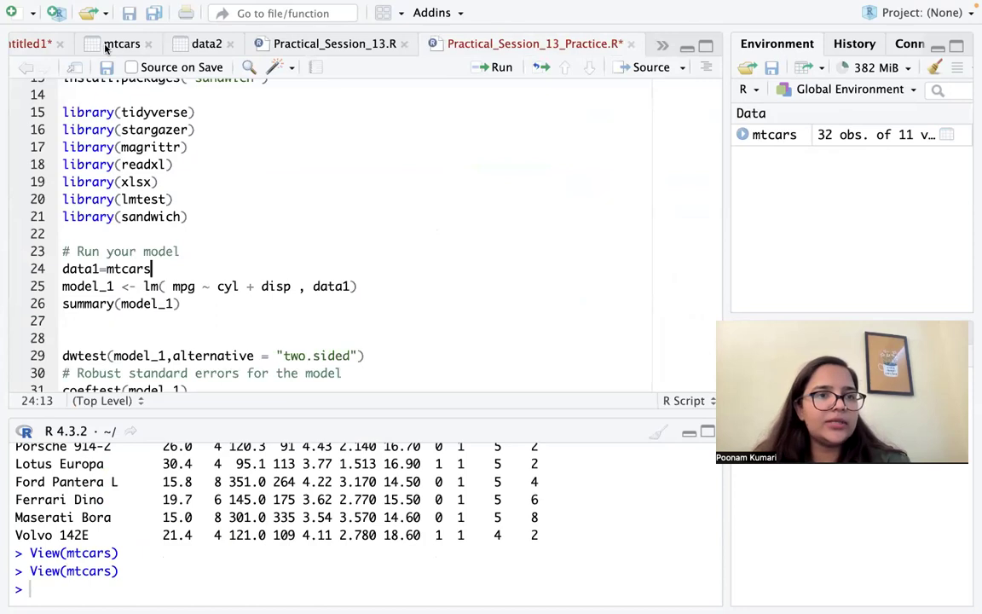
pyautogui.click(106, 47)
pyautogui.click(29, 44)
pyautogui.click(73, 367)
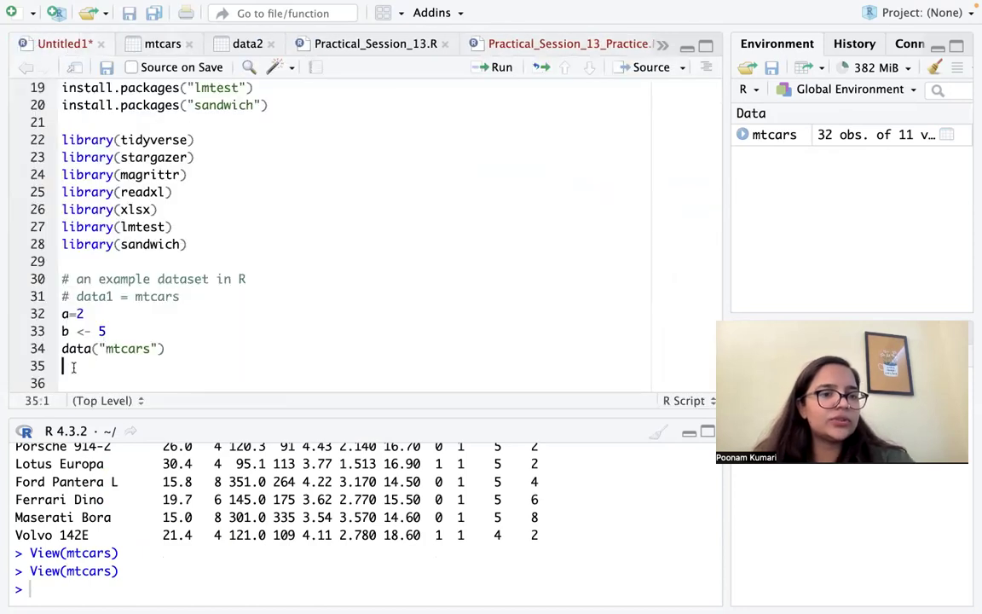
pyautogui.write('mtcars')
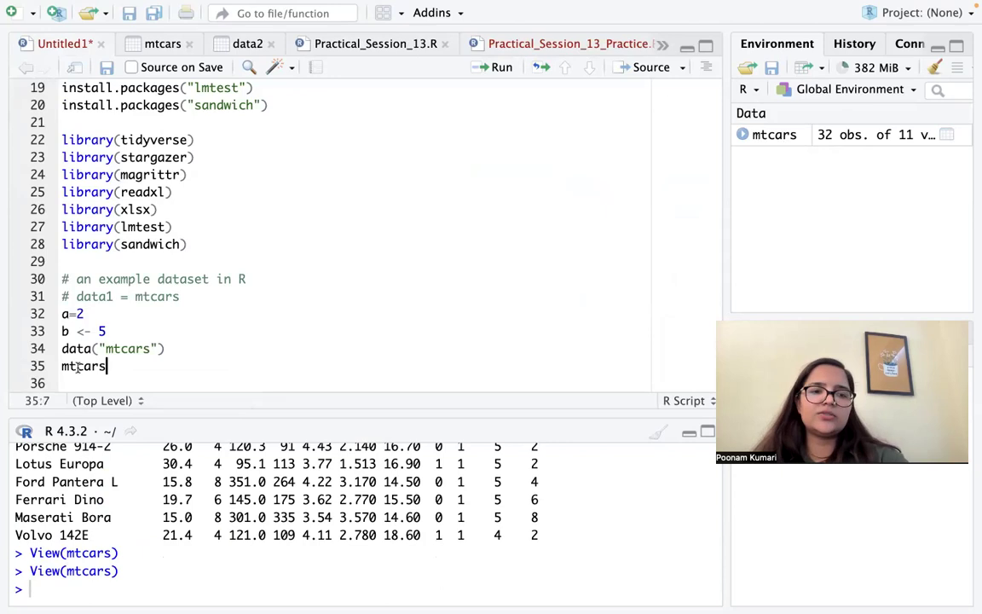
pyautogui.press('BackSpace')
pyautogui.write('s')
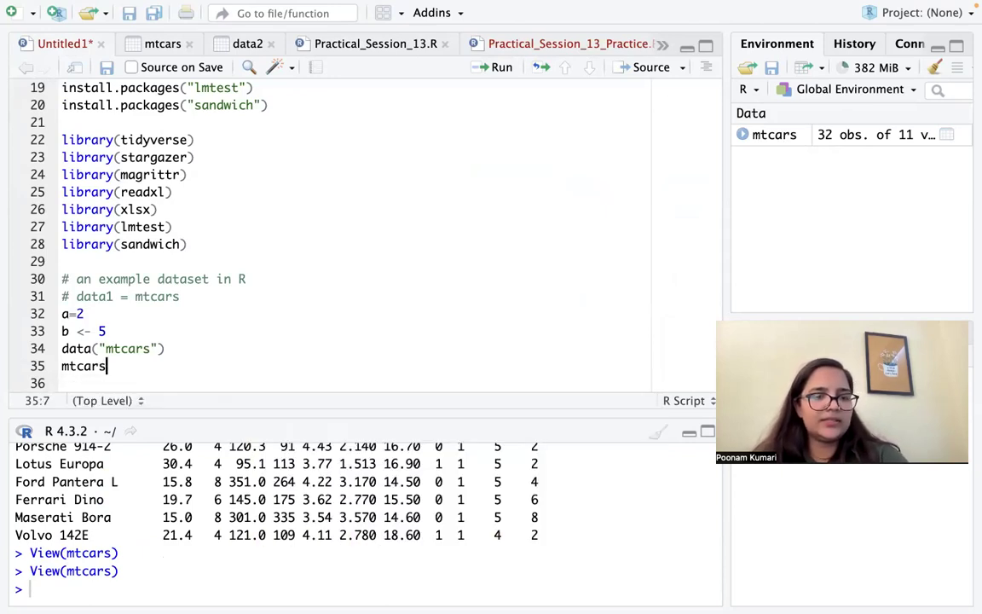
pyautogui.write('.s')
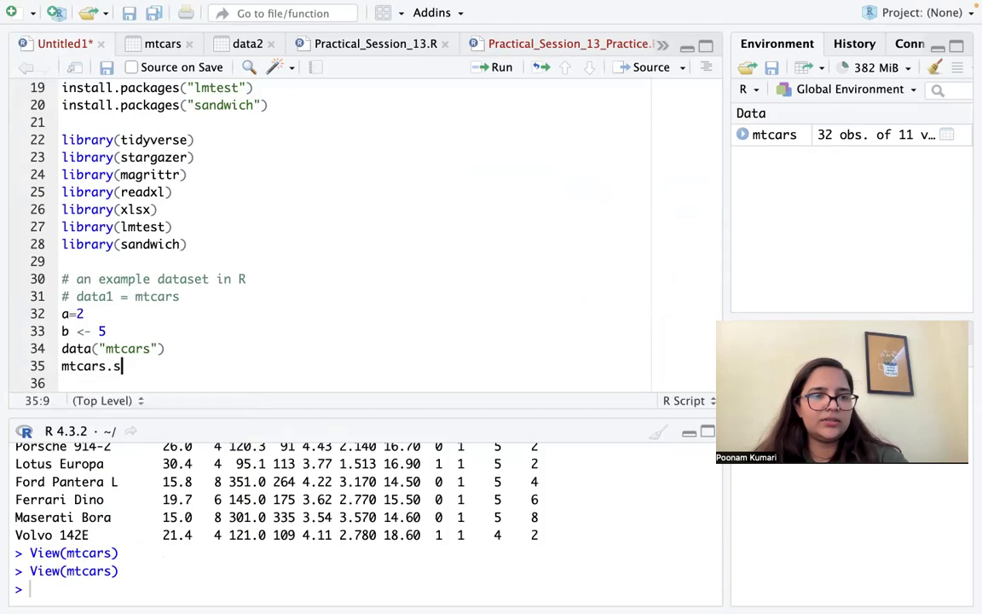
pyautogui.write('u')
pyautogui.press('BackSpace')
pyautogui.press('BackSpace')
pyautogui.press('BackSpace')
pyautogui.press('BackSpace')
pyautogui.press('BackSpace')
pyautogui.press('BackSpace')
pyautogui.press('BackSpace')
pyautogui.press('BackSpace')
pyautogui.press('BackSpace')
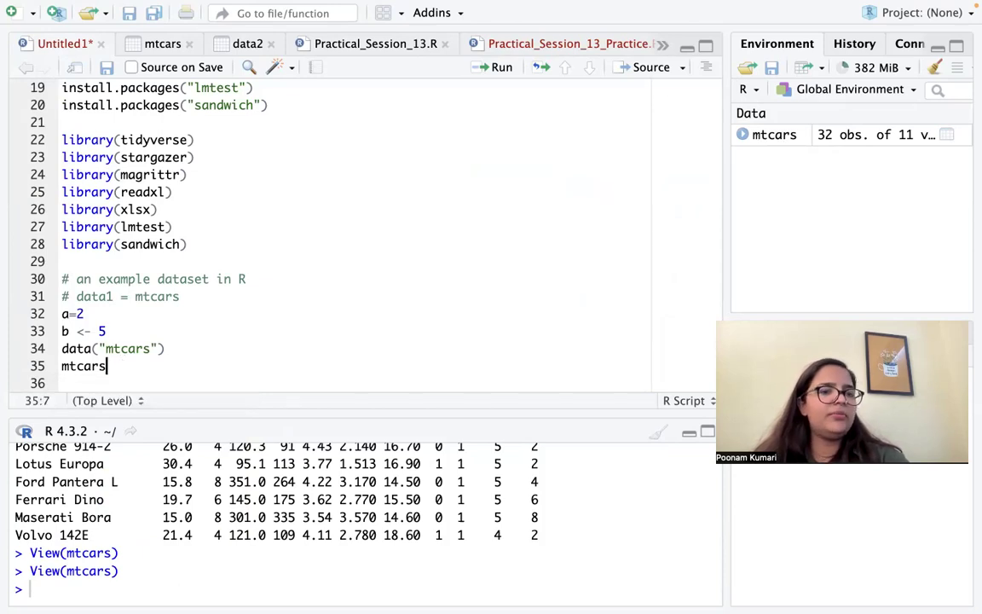
# - Replace the mtcars line below data("mtcars") with summary(mtcars) and run it
pyautogui.write('sum')
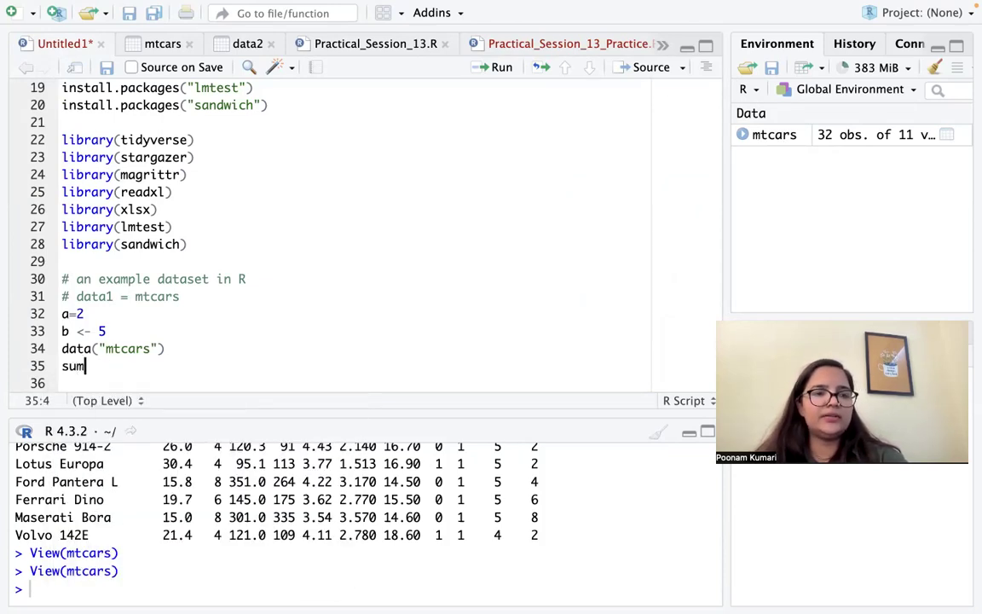
pyautogui.write('mary(mt')
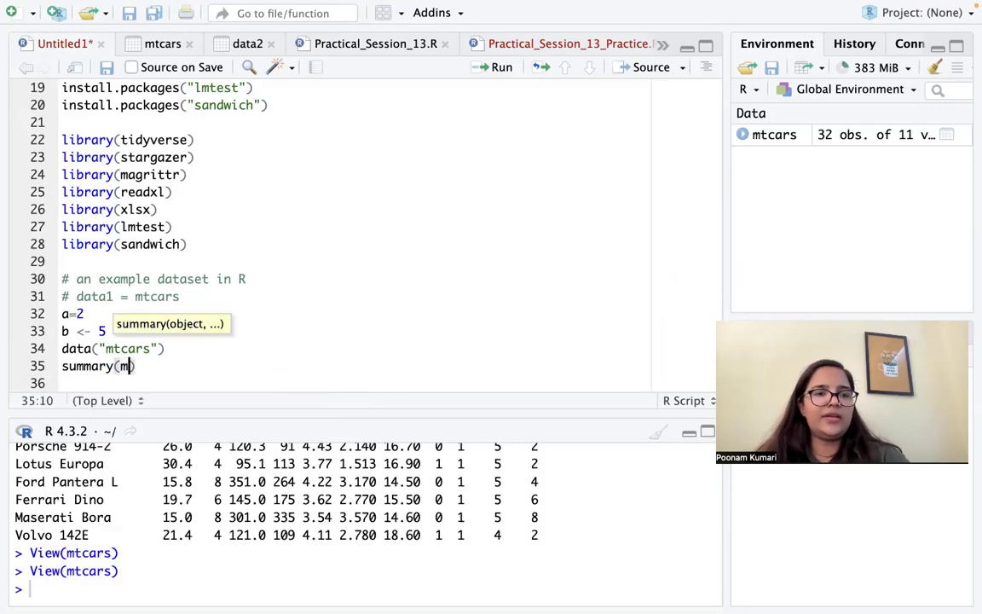
pyautogui.write('ca')
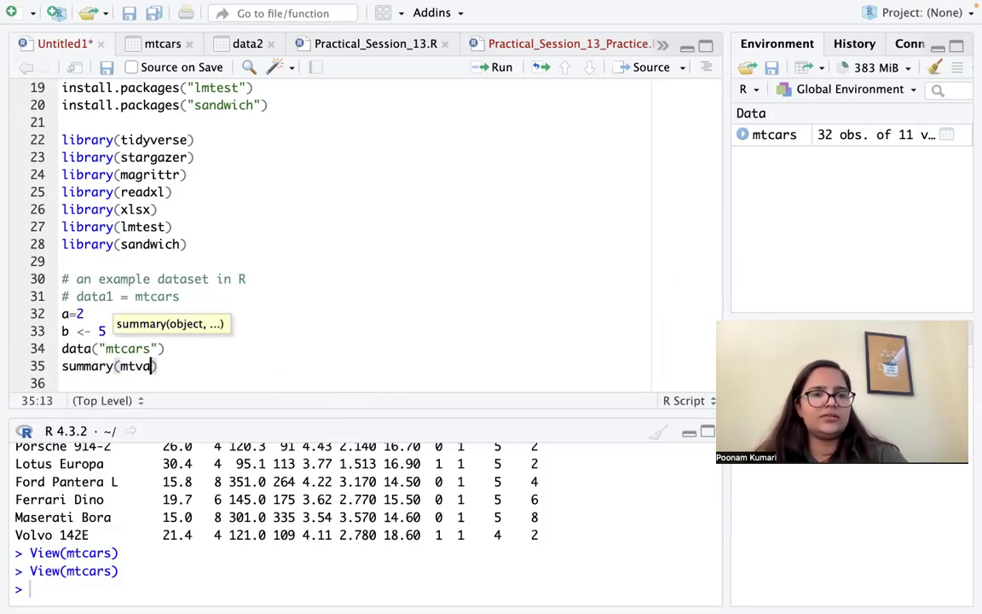
pyautogui.press('BackSpace')
pyautogui.press('BackSpace')
pyautogui.write('cars')
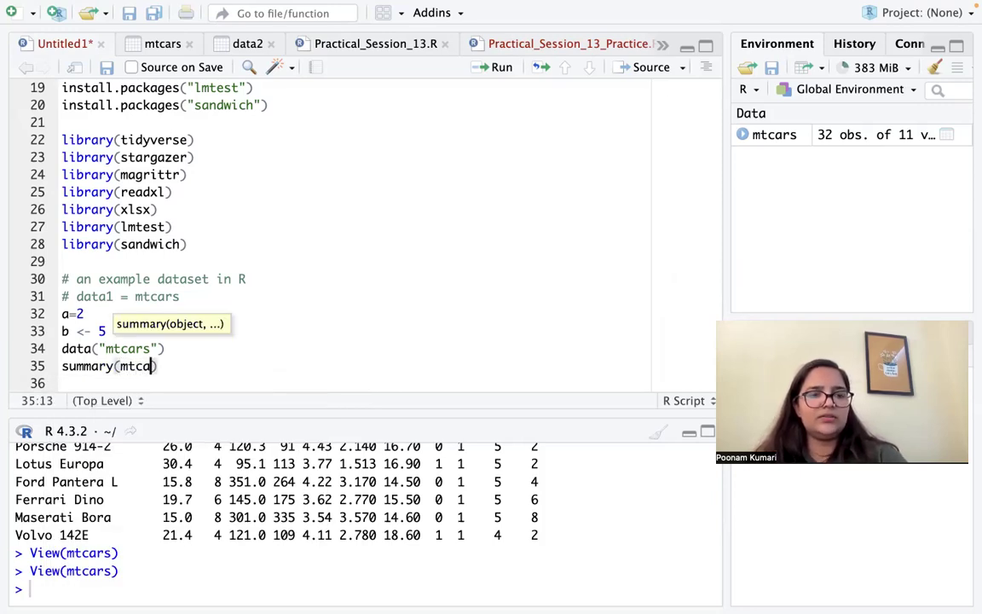
pyautogui.tripleClick(143, 365)
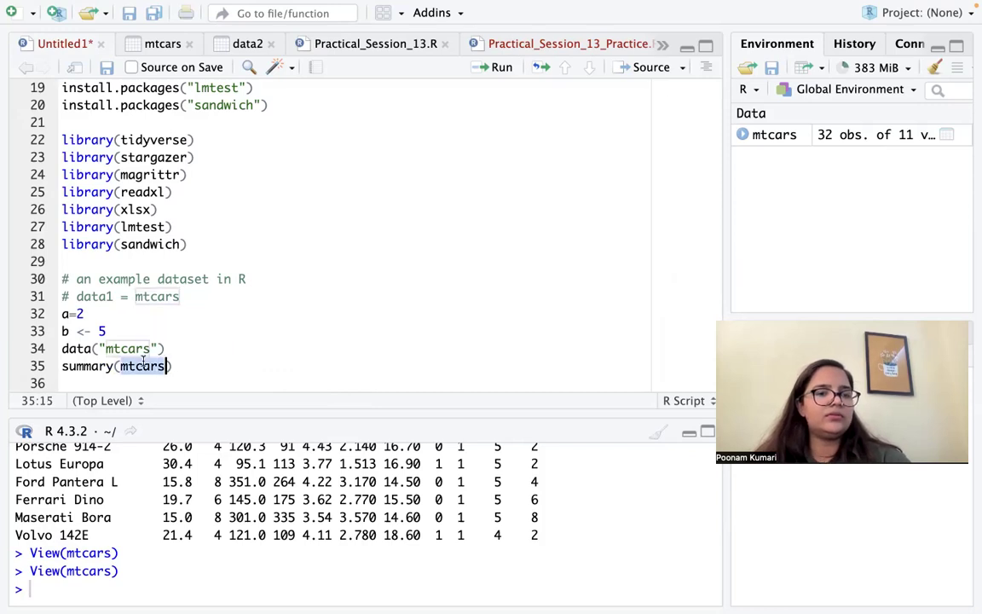
pyautogui.click(497, 68)
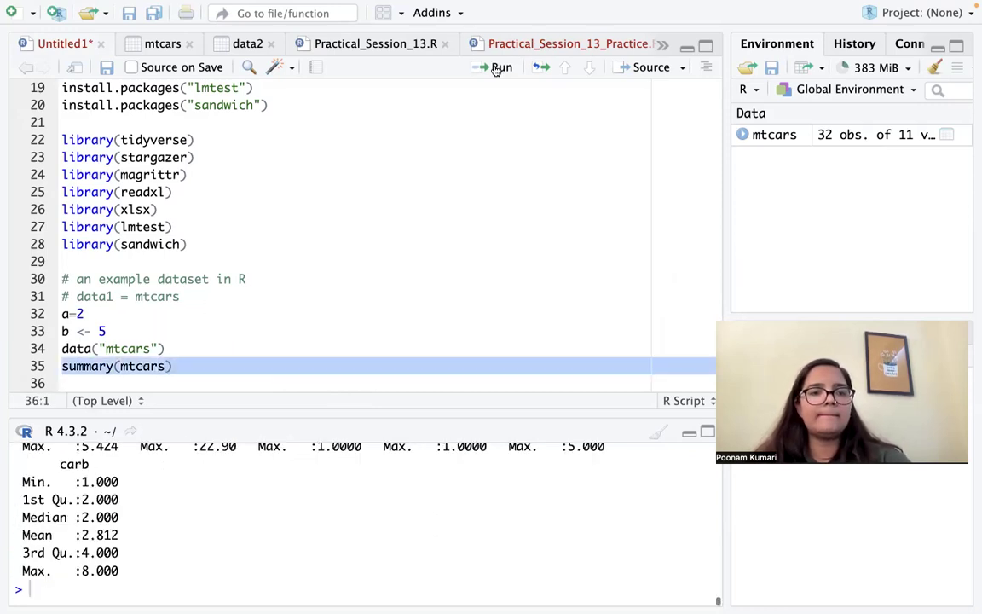
# - Enlarge the console to examine the summary statistics of the mtcars variables, then restore the script editor's height
pyautogui.click(319, 226)
pyautogui.moveTo(316, 409); pyautogui.dragTo(269, 143)
pyautogui.scroll(5, 287, 275)
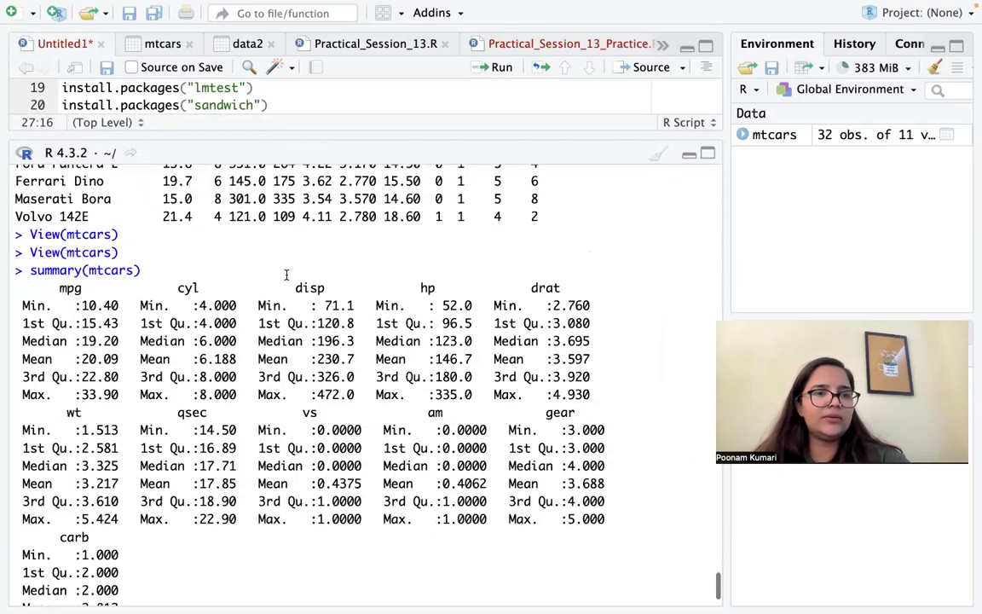
pyautogui.scroll(-1, 306, 348)
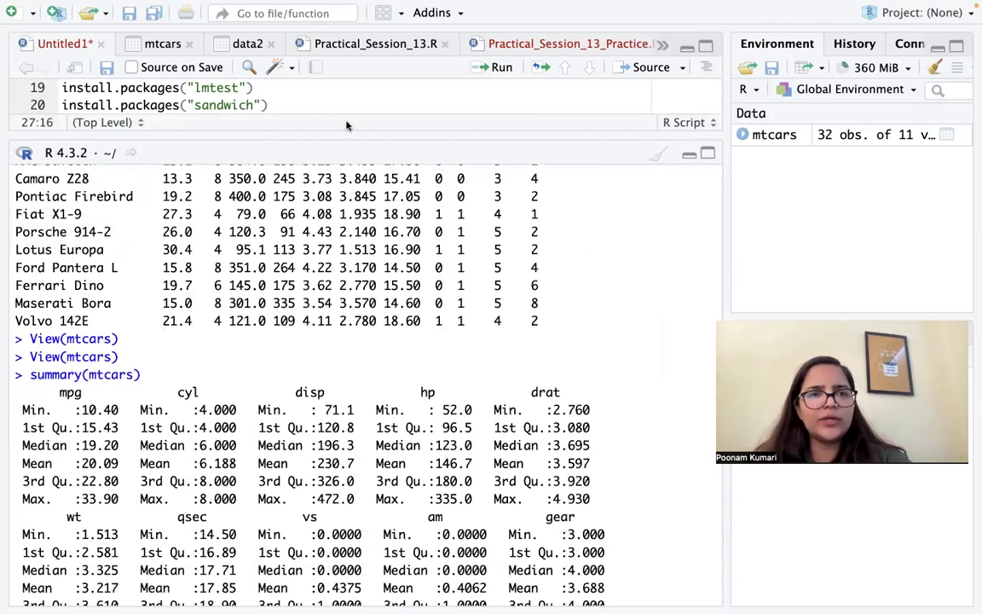
pyautogui.moveTo(349, 132); pyautogui.dragTo(371, 504)
pyautogui.click(274, 492)
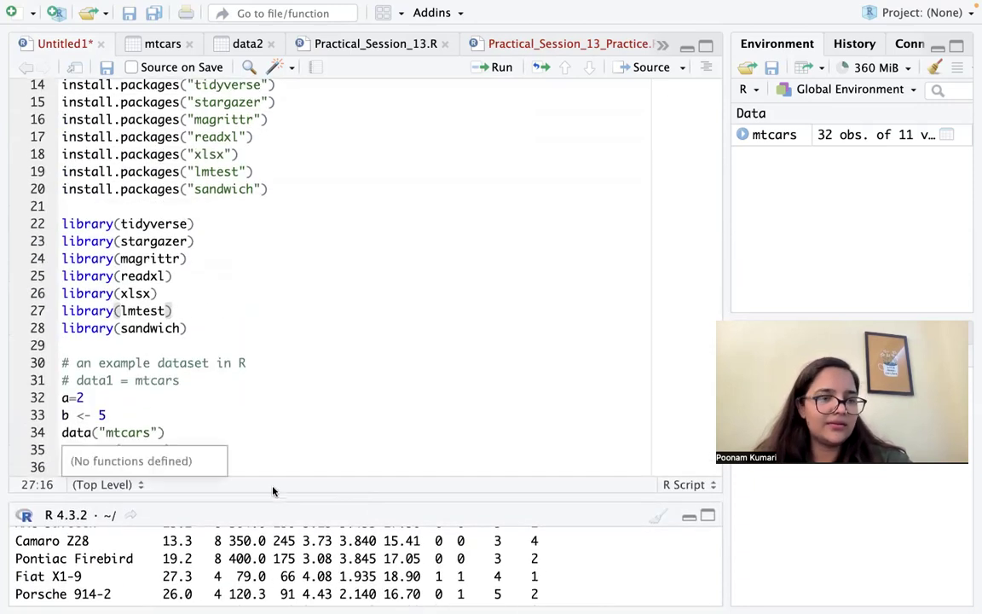
# - Delete the commented data1 line and the a=2 and b <- 5 lines under the example dataset heading
pyautogui.click(111, 404)
pyautogui.doubleClick(120, 407)
pyautogui.moveTo(120, 407); pyautogui.dragTo(61, 380)
pyautogui.press('BackSpace')
pyautogui.press('BackSpace')
# - Add the line data1 = mtcars directly below data("mtcars") in the script
pyautogui.click(238, 433)
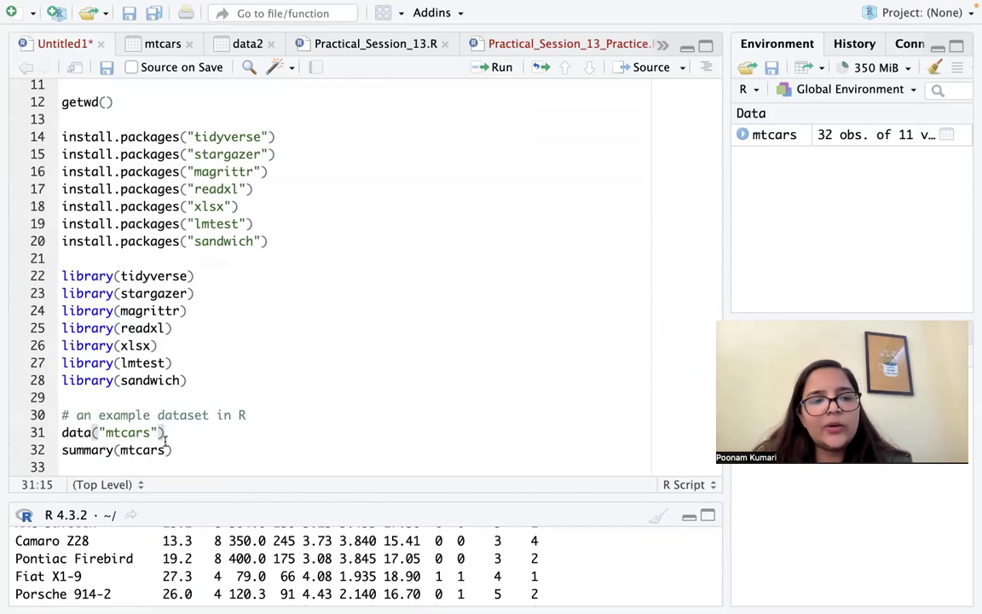
pyautogui.press('Return')
pyautogui.write('data1')
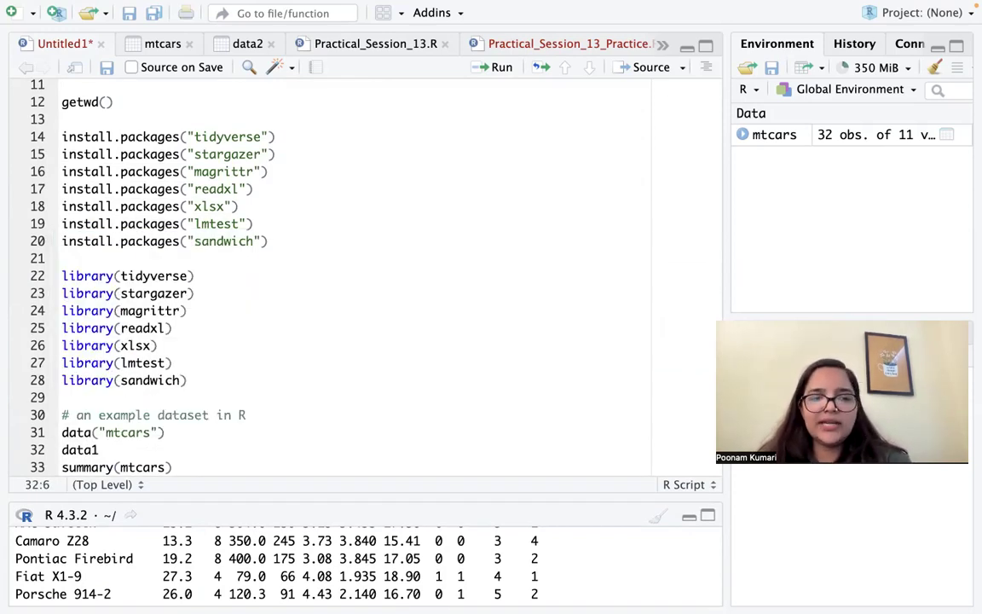
pyautogui.write(' =m')
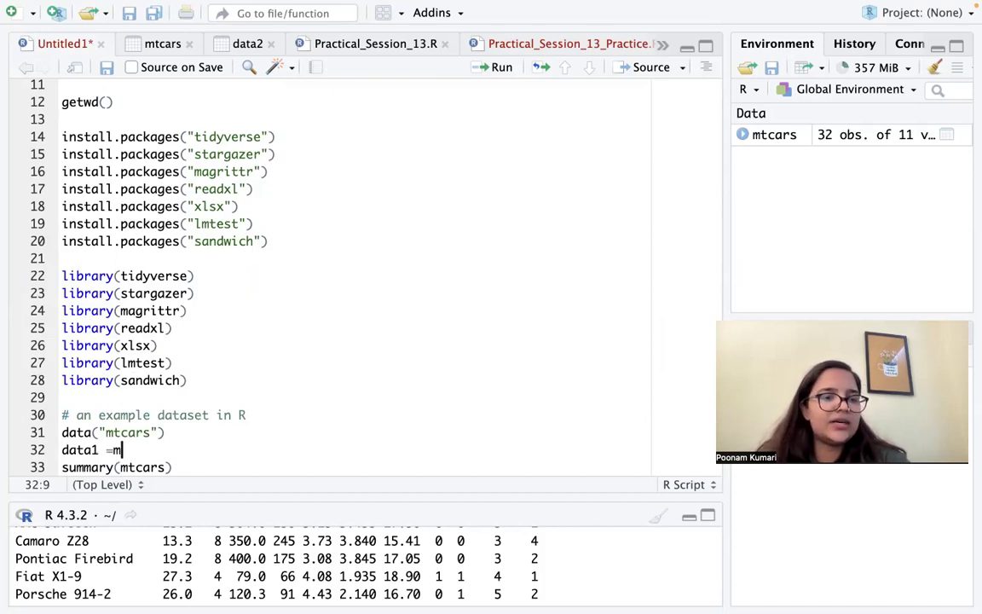
pyautogui.press('BackSpace')
pyautogui.write('mtcar')
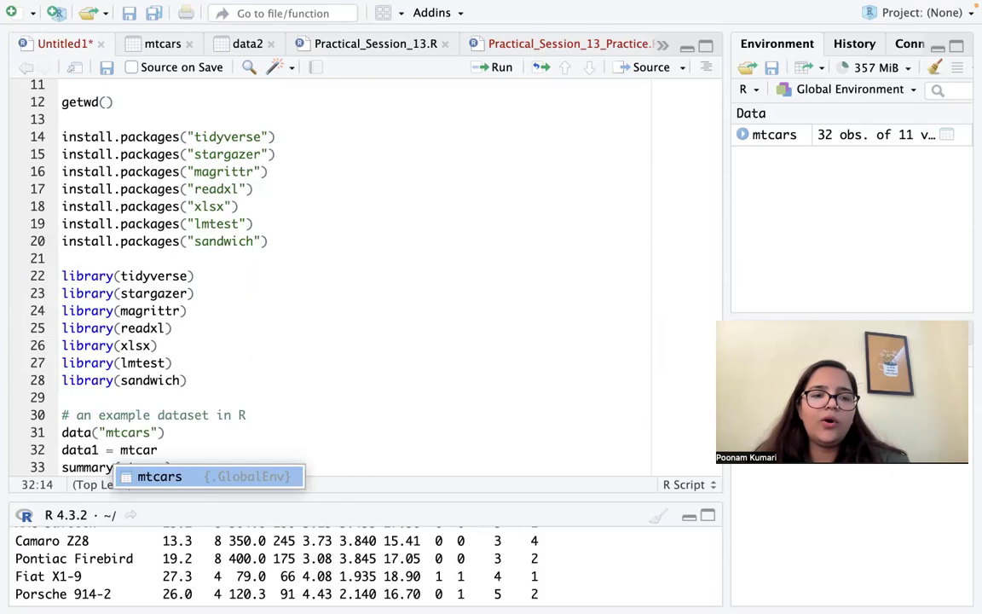
pyautogui.click(219, 479)
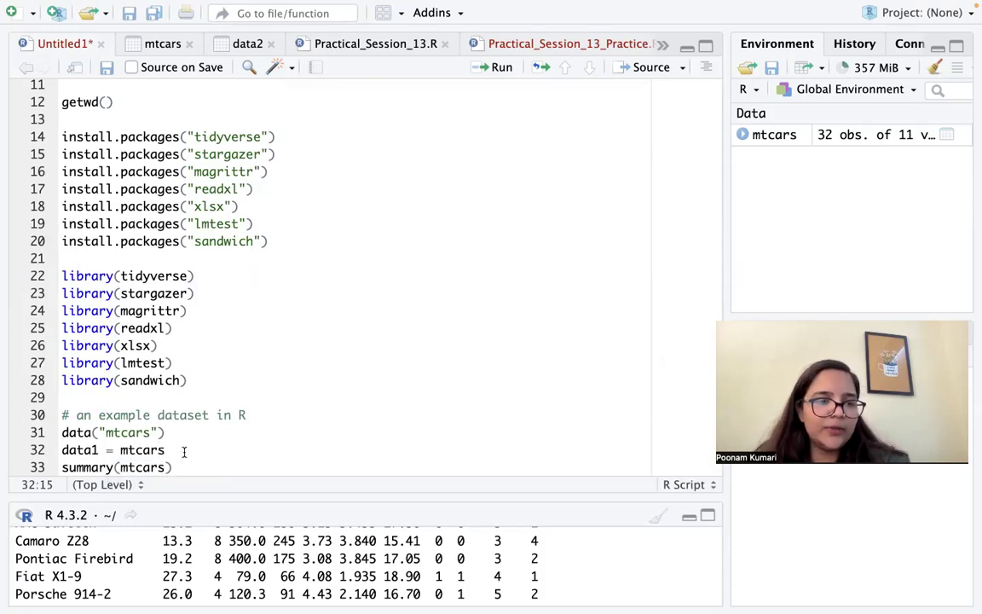
# - Run the data1 = mtcars line and open data1 in the data viewer to review its rows
pyautogui.moveTo(168, 450); pyautogui.dragTo(60, 449)
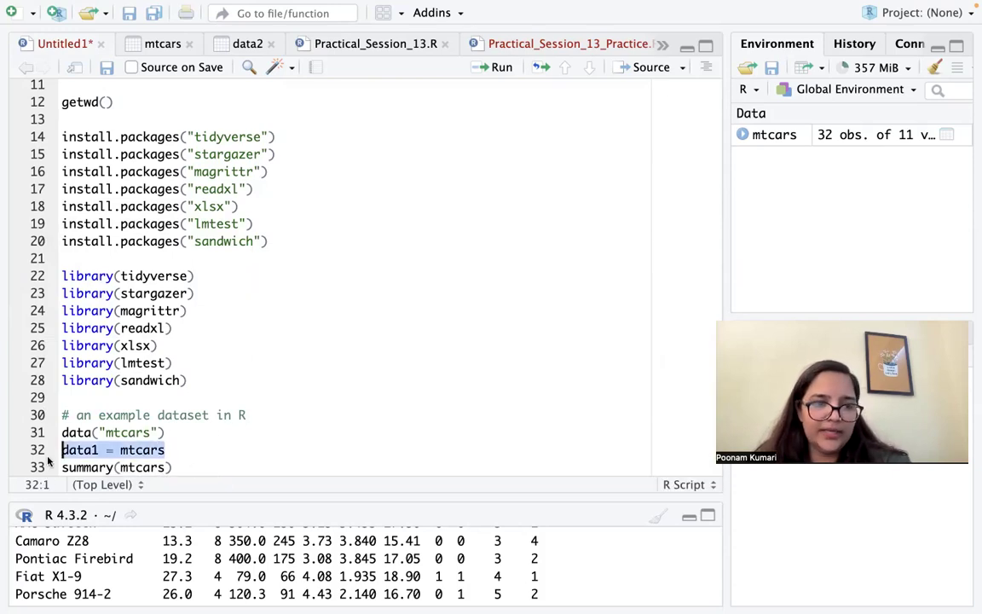
pyautogui.click(493, 68)
pyautogui.click(769, 135)
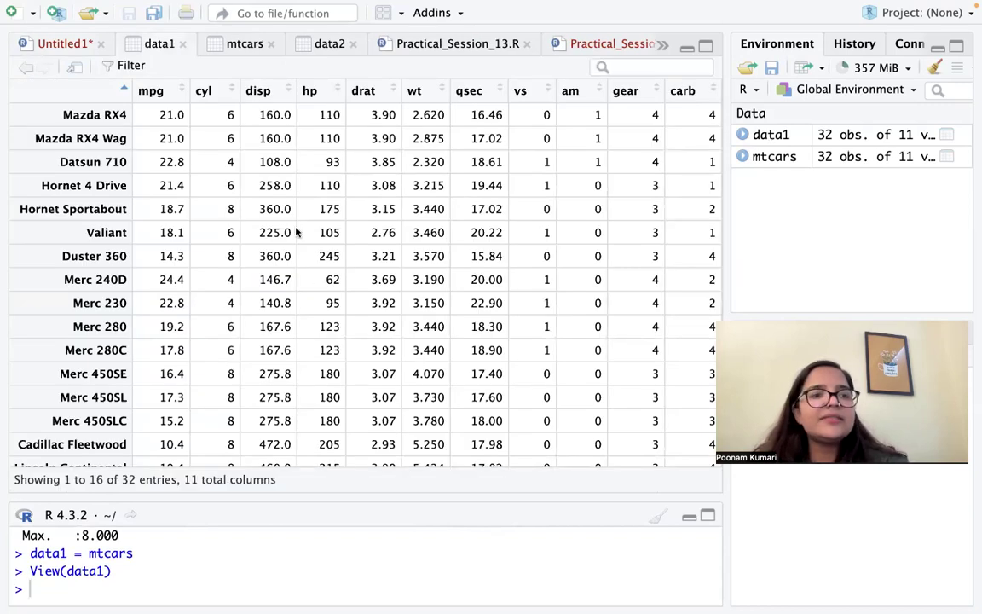
pyautogui.scroll(-5, 457, 252)
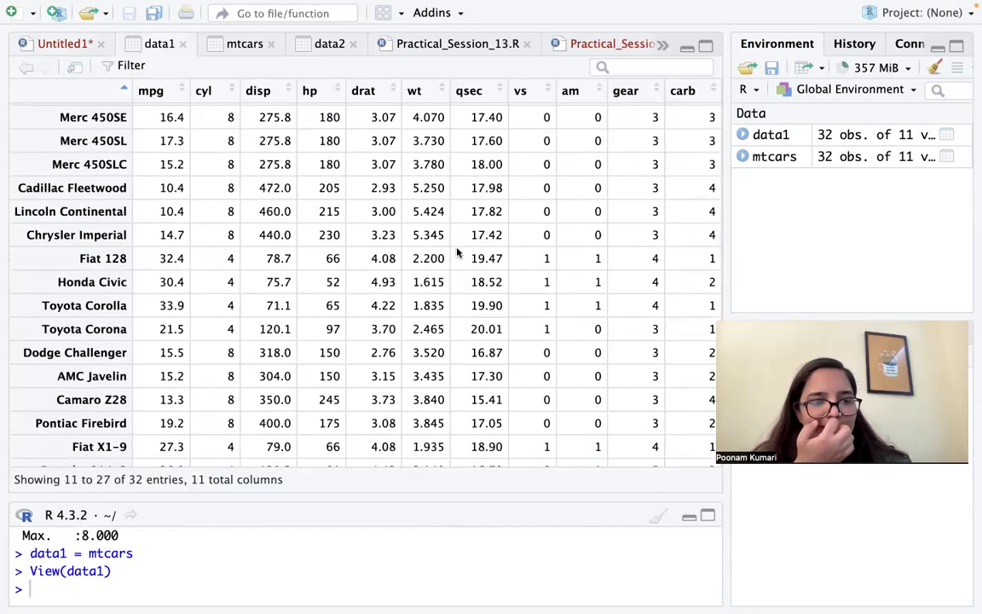
pyautogui.scroll(4, 315, 215)
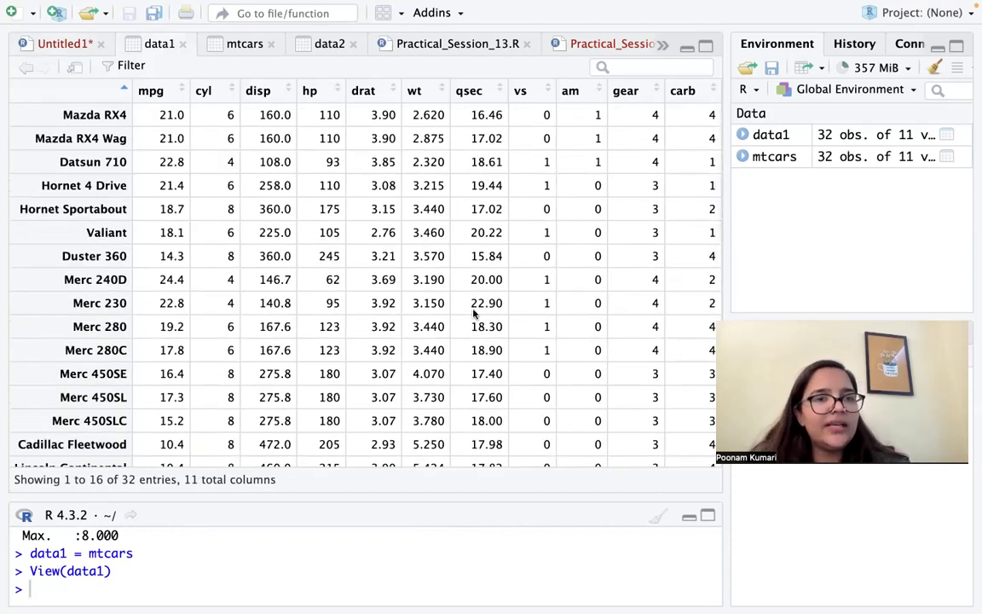
# - Close the mtcars and data2 viewers and return to the untitled script
pyautogui.click(211, 43)
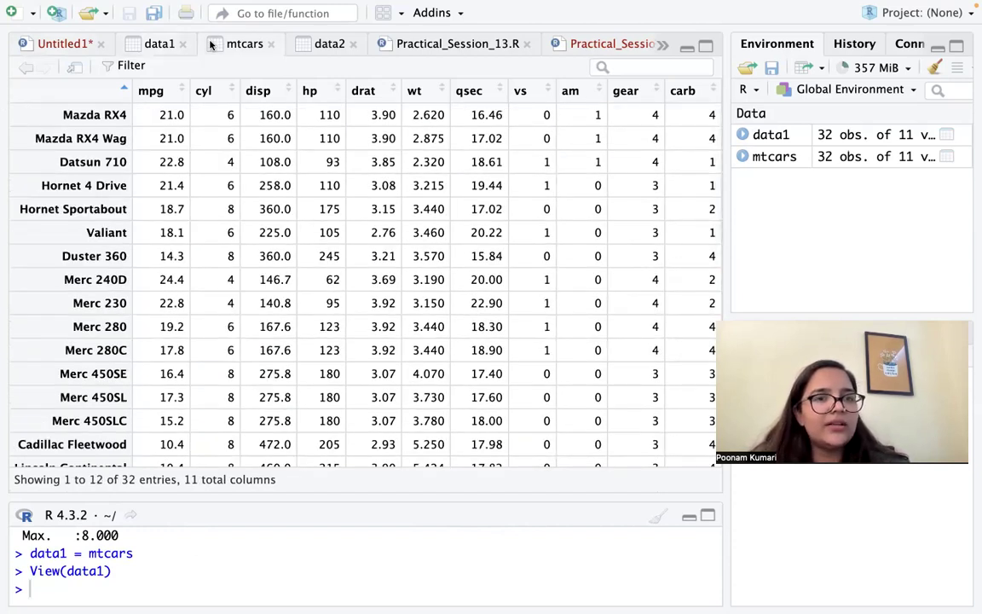
pyautogui.click(139, 47)
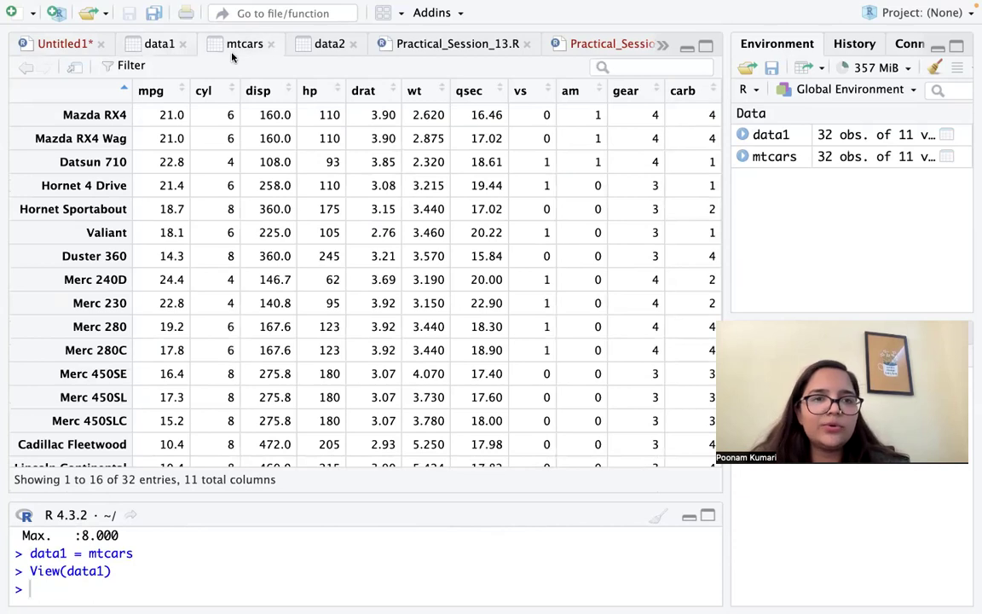
pyautogui.click(271, 44)
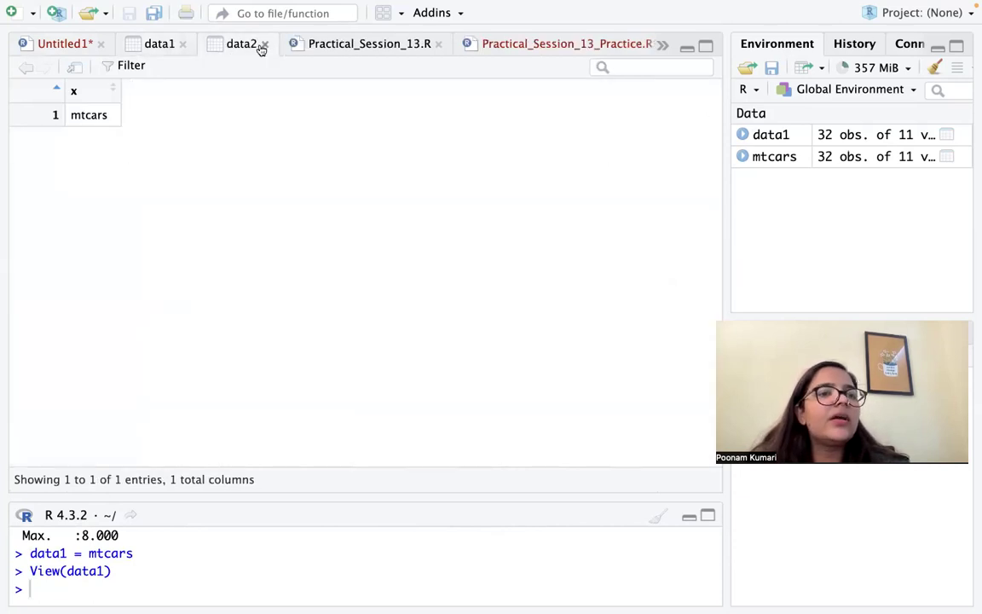
pyautogui.click(265, 45)
pyautogui.click(78, 43)
pyautogui.click(304, 342)
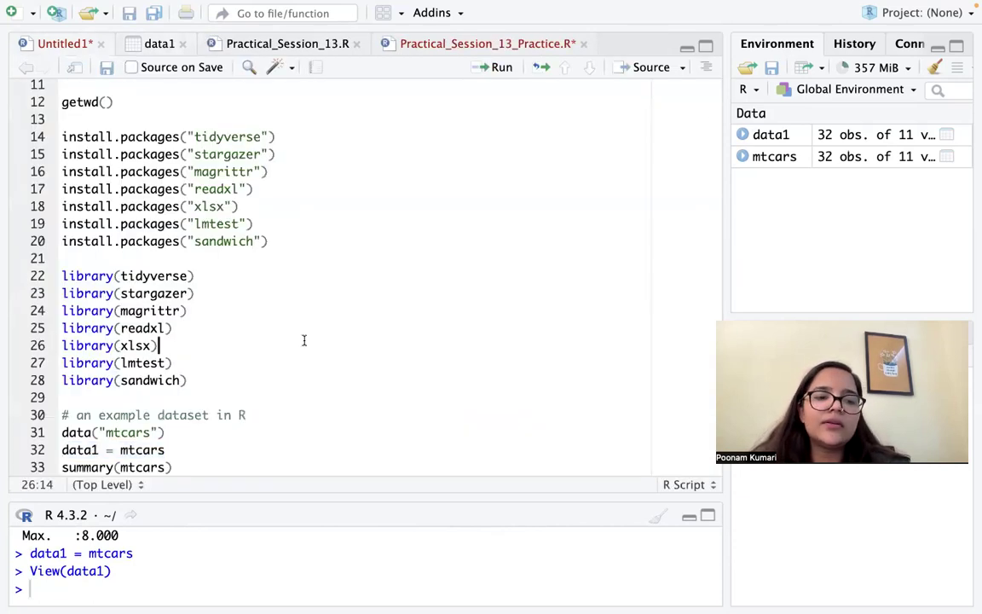
# - Insert four blank lines below summary(mtcars) to make room for a new section
pyautogui.scroll(-1, 237, 449)
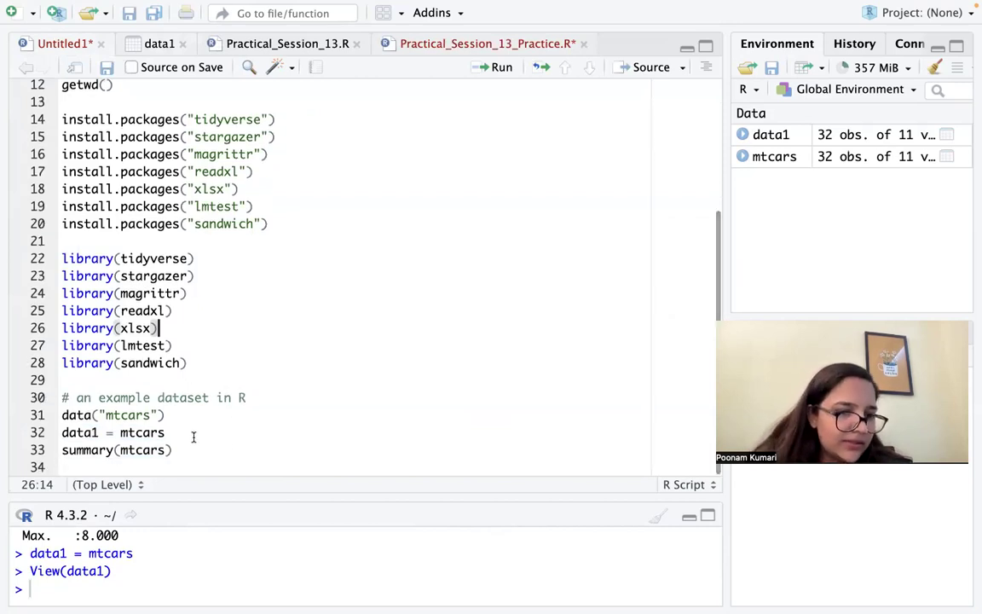
pyautogui.click(202, 447)
pyautogui.press('Return')
pyautogui.press('Return')
pyautogui.press('Return')
pyautogui.press('Return')
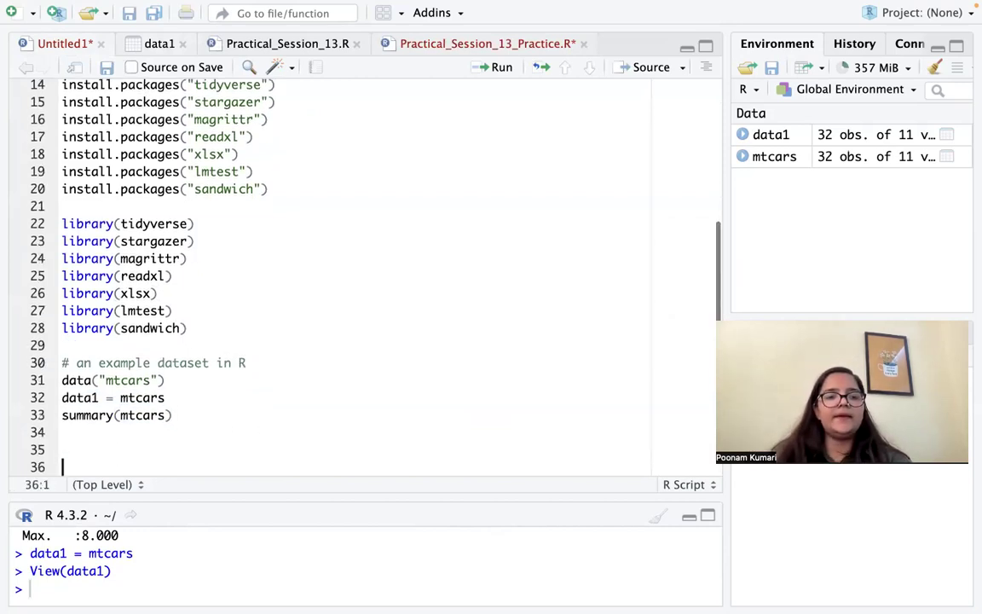
# - Write the section heading "### Durbin watson D test ####" on line 37
pyautogui.write('###')
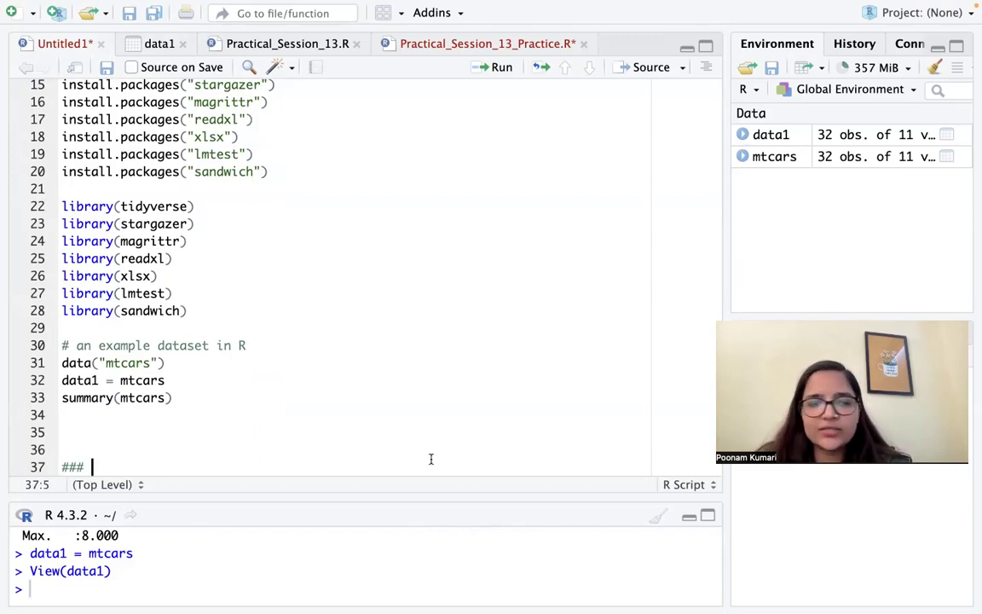
pyautogui.scroll(-1, 204, 426)
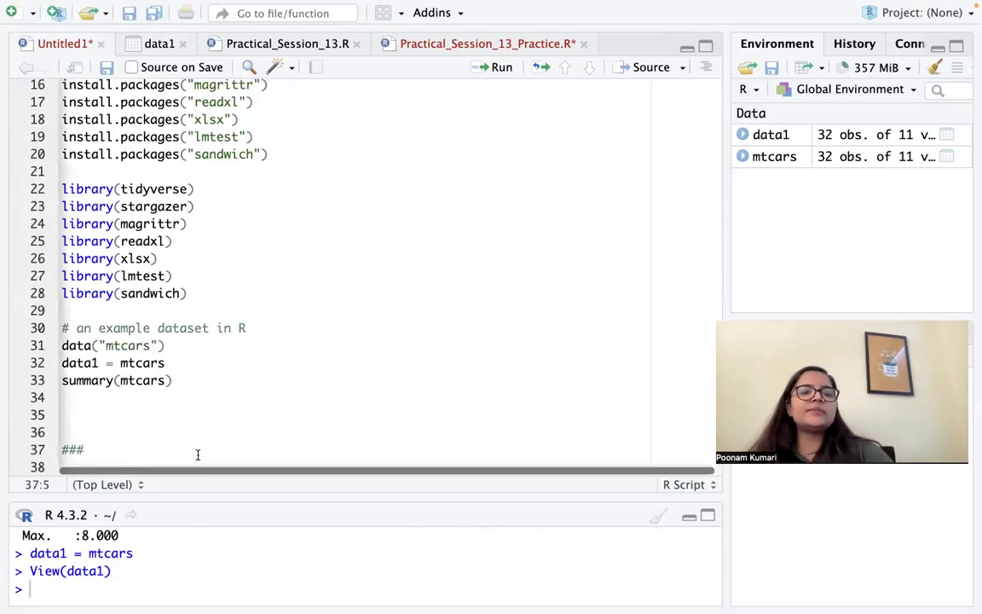
pyautogui.write('Dur')
pyautogui.write('bin')
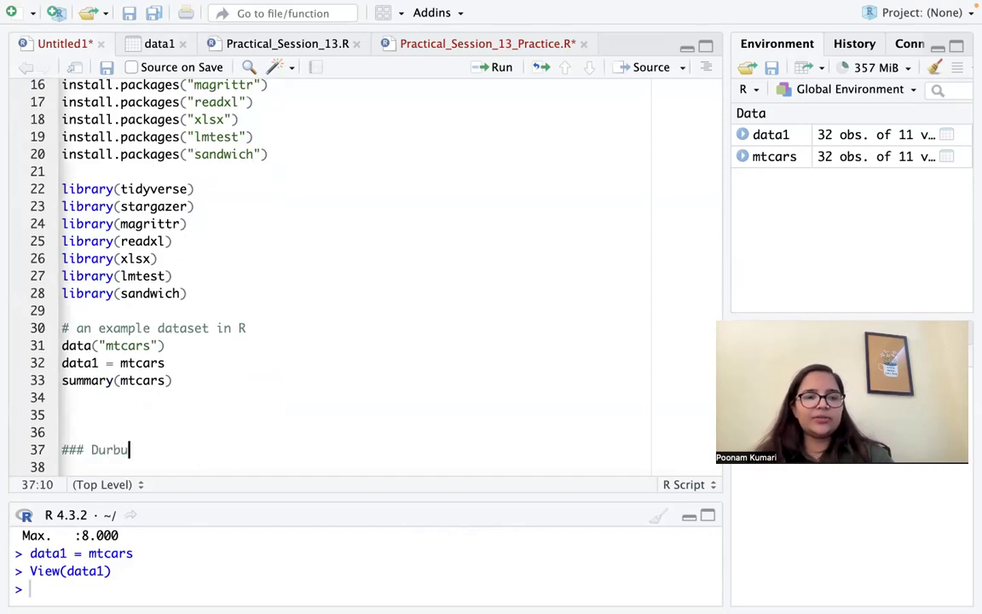
pyautogui.press('BackSpace')
pyautogui.write('n watch')
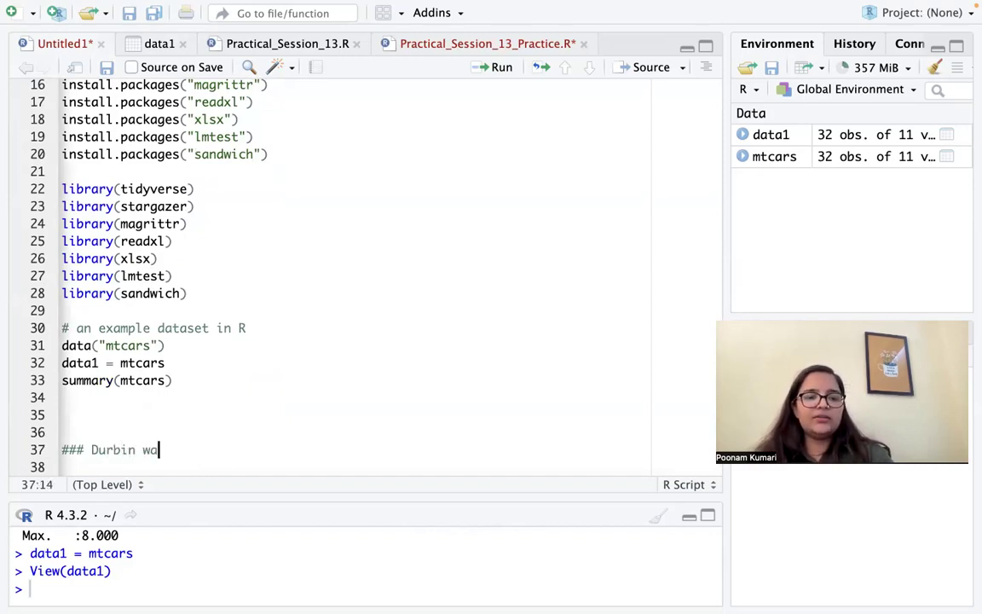
pyautogui.press('BackSpace')
pyautogui.press('BackSpace')
pyautogui.write('sion')
pyautogui.press('BackSpace')
pyautogui.press('BackSpace')
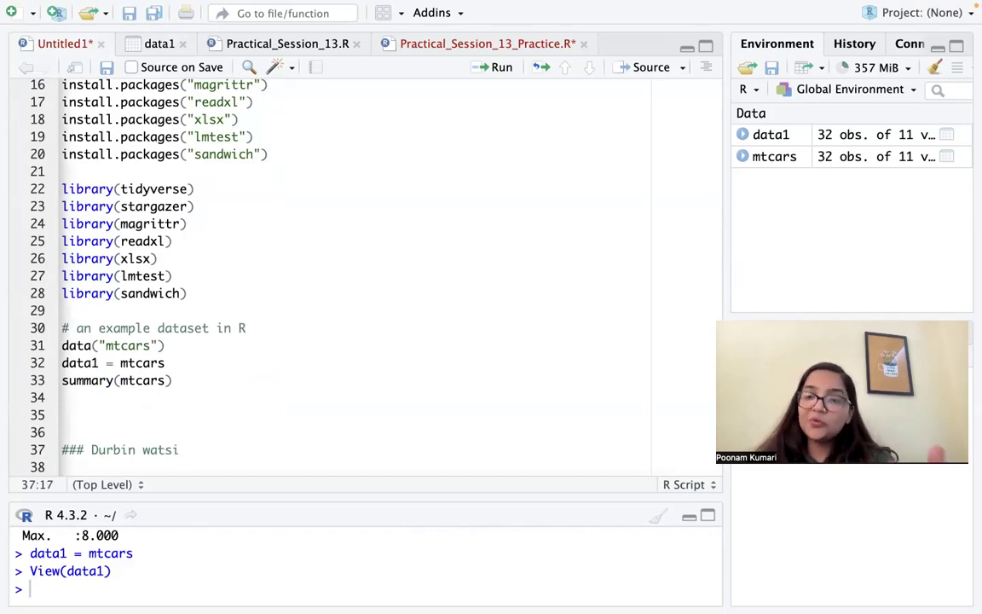
pyautogui.press('BackSpace')
pyautogui.write('o')
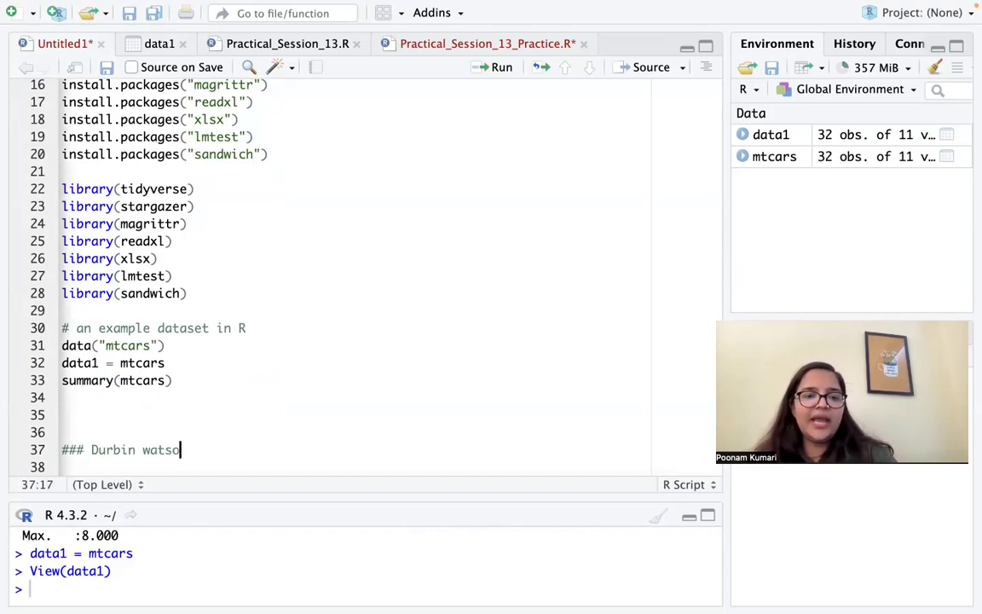
pyautogui.write('n D tes')
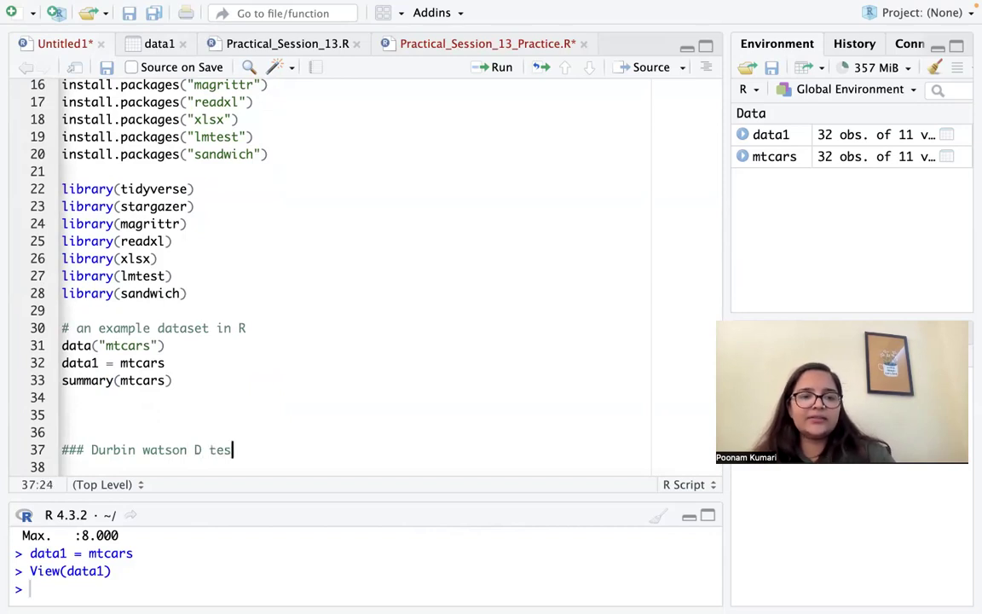
pyautogui.write('t ####')
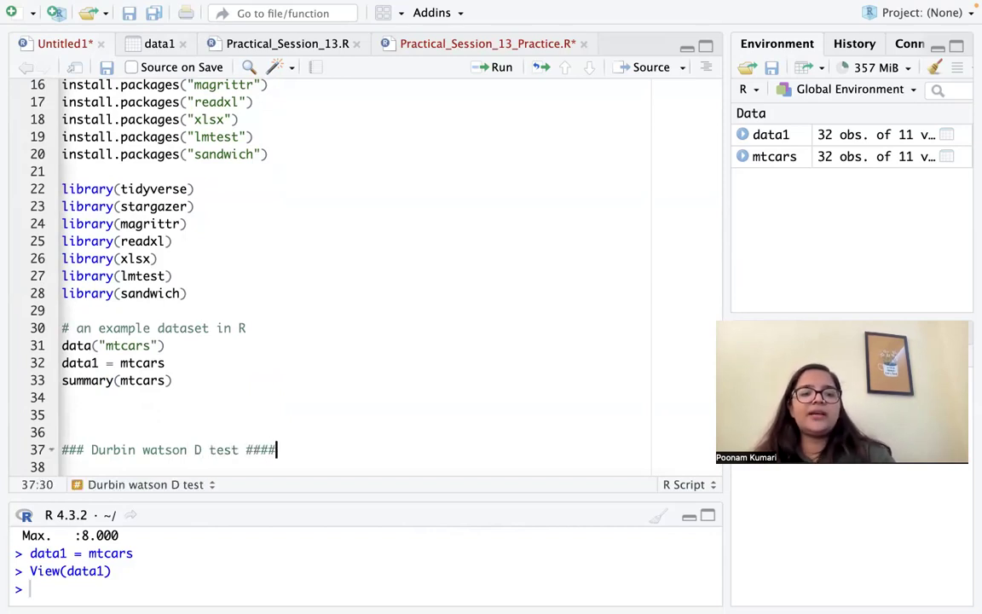
# - Make room above the Durbin watson D test heading and add the comment "## Regression model" on line 36
pyautogui.click(92, 408)
pyautogui.press('Return')
pyautogui.press('Return')
pyautogui.press('Up')
pyautogui.write('## ')
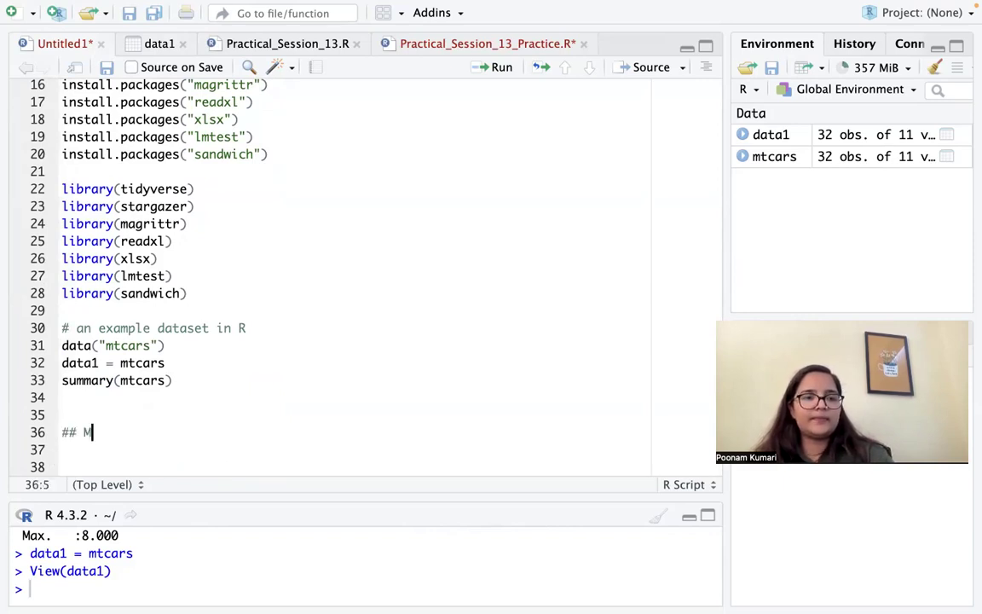
pyautogui.write('Regr')
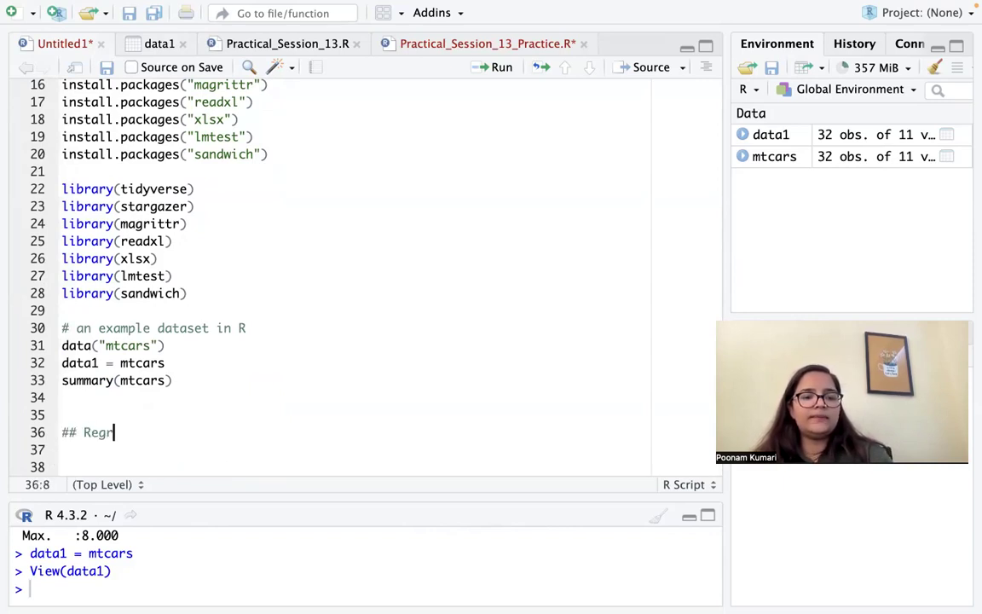
pyautogui.write('ession model ')
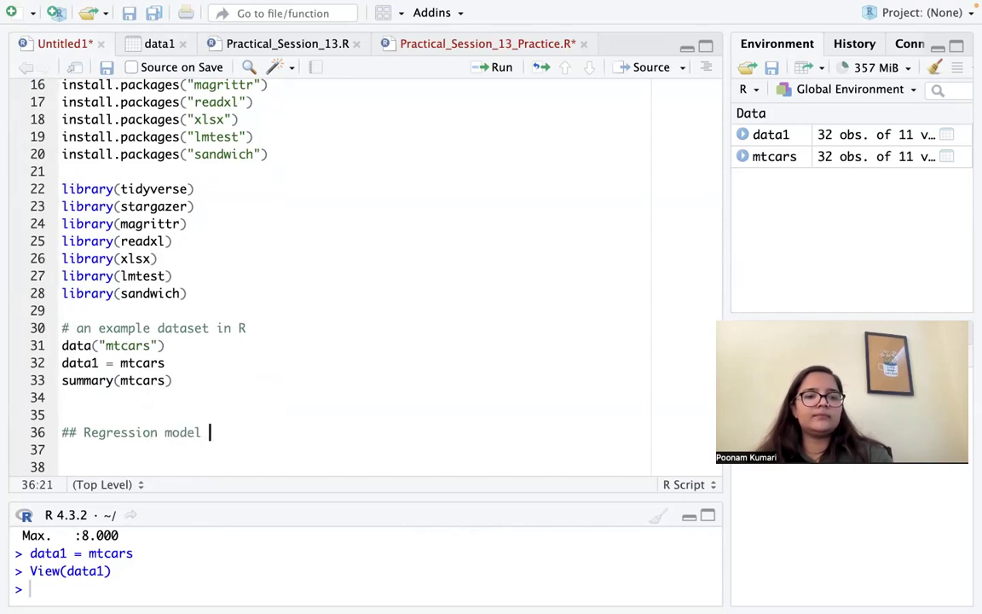
# - Complete the line 36 comment as "## Regression model ###" and add blank lines beneath it
pyautogui.write('@')
pyautogui.write('##')
pyautogui.press('Return')
pyautogui.press('Return')
pyautogui.scroll(-2, 260, 413)
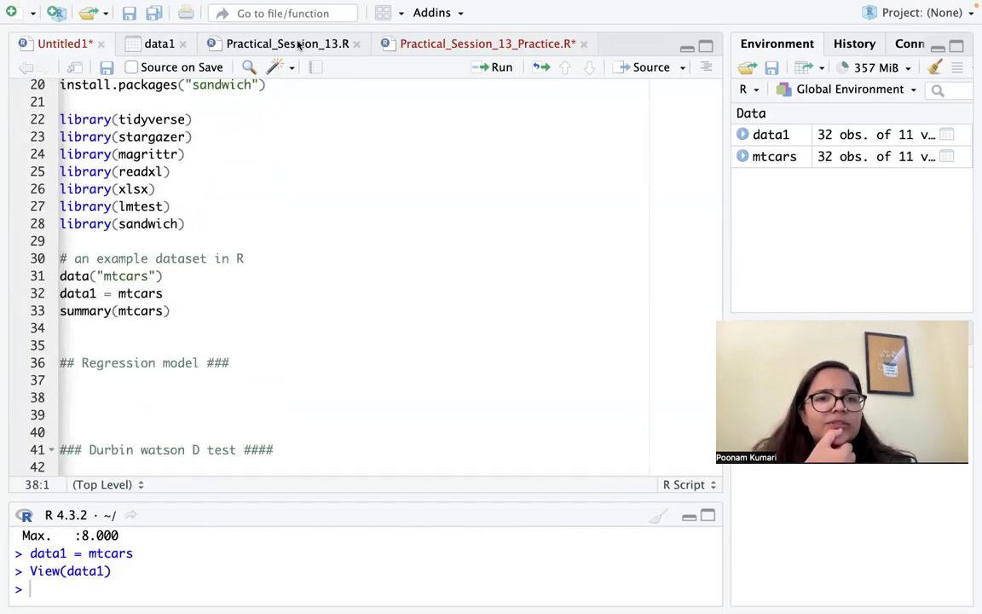
# - Look through the columns of the mtcars and data1 tables for possible regression variables
pyautogui.click(774, 157)
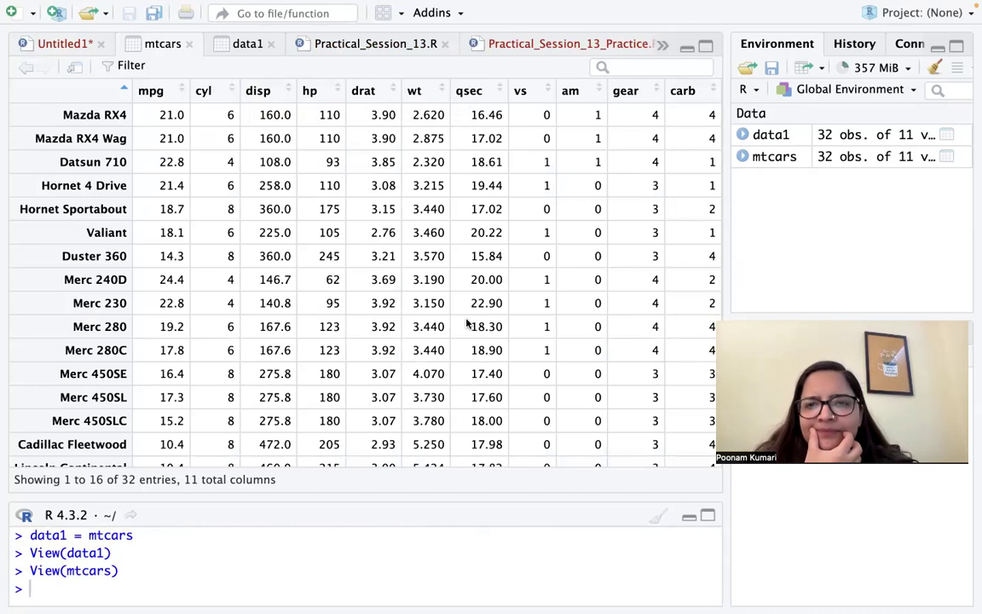
pyautogui.scroll(-2, 468, 322)
pyautogui.scroll(2, 603, 259)
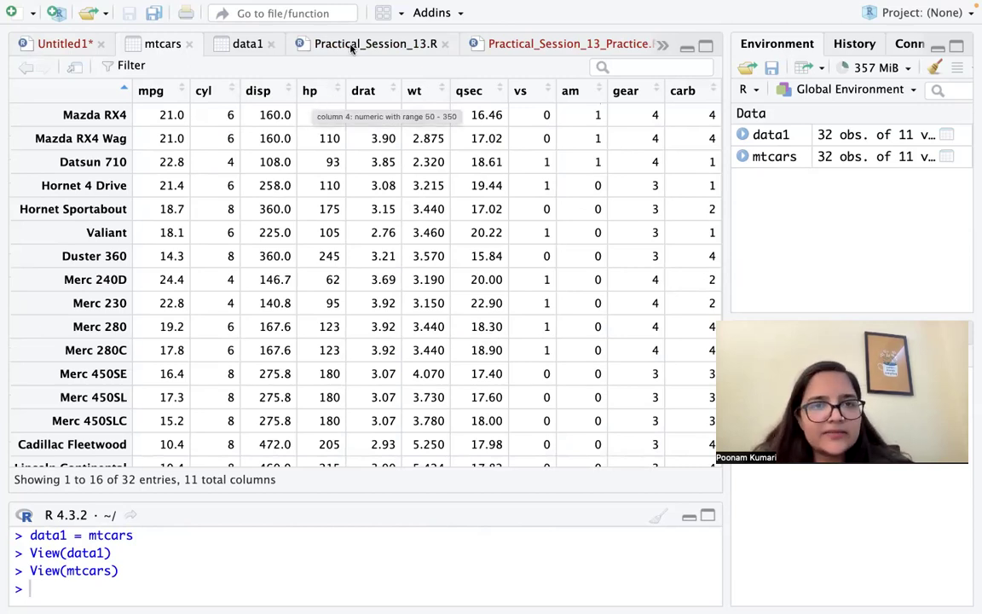
pyautogui.click(317, 45)
pyautogui.click(245, 44)
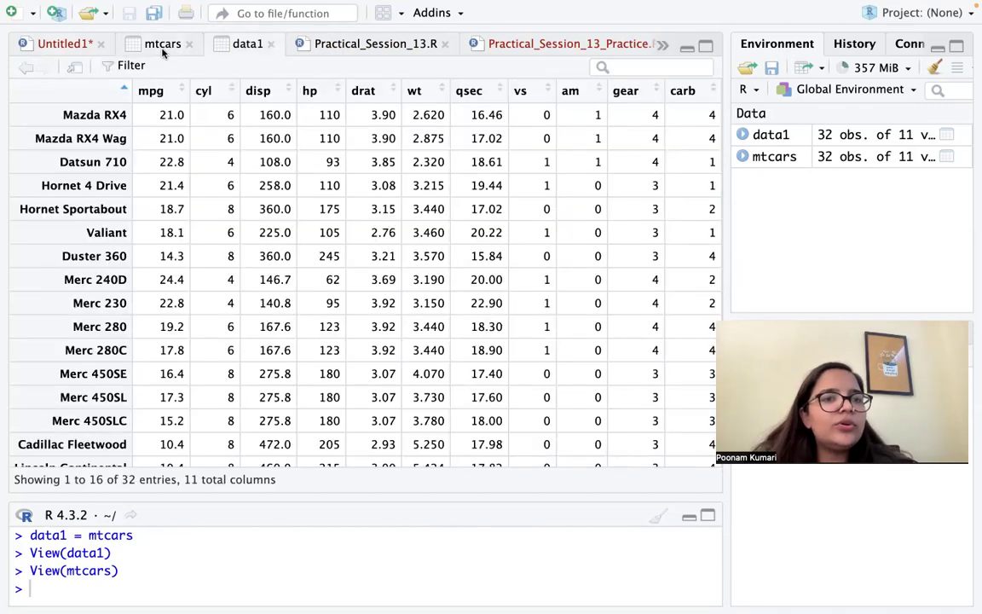
# - Copy the model_1 <- lm( Y ~ X , data1) and summary(model_1) lines from Practical_Session_13.R to line 38 of the untitled script
pyautogui.click(324, 44)
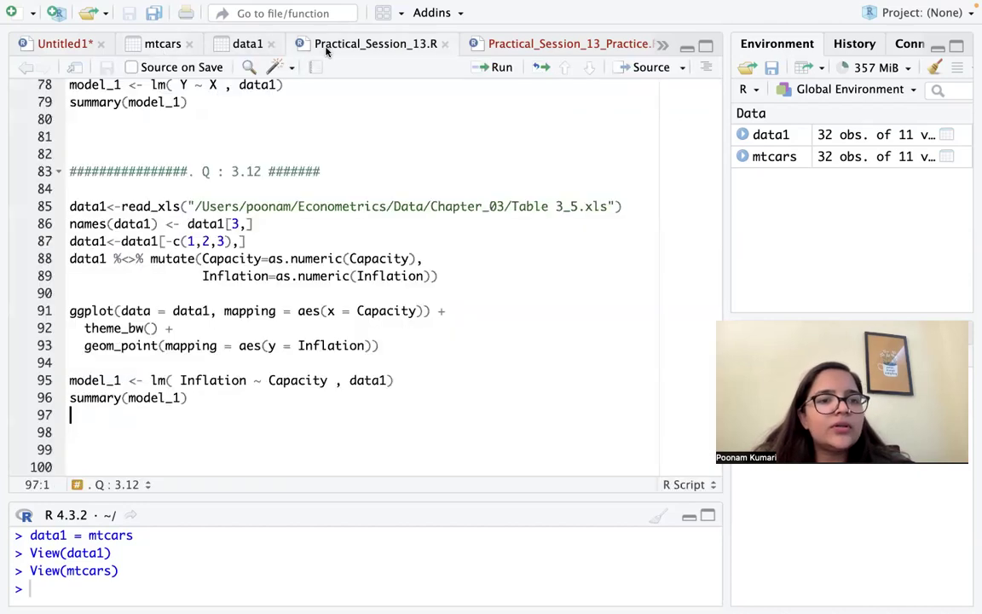
pyautogui.click(292, 311)
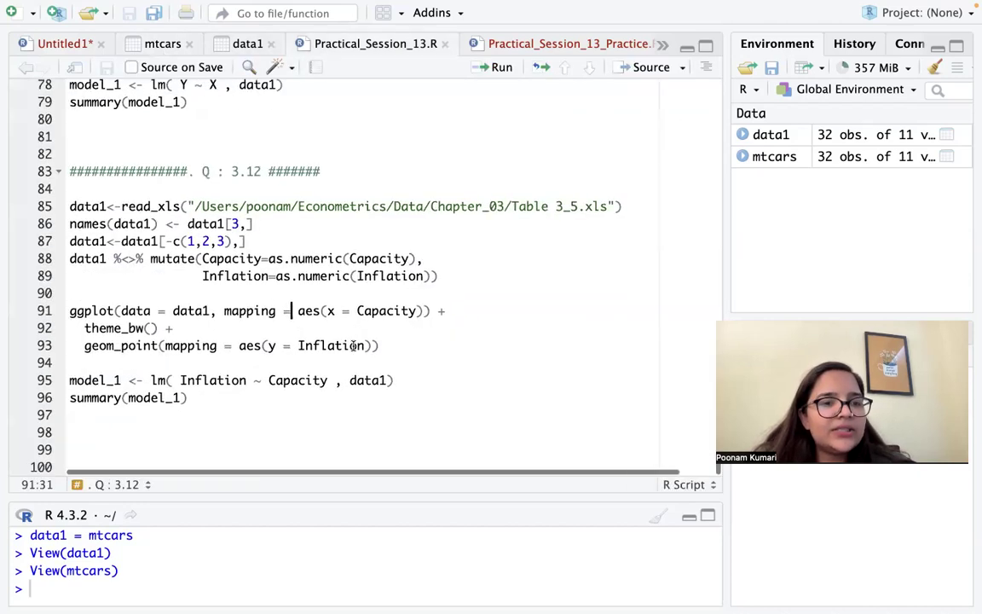
pyautogui.scroll(5, 353, 346)
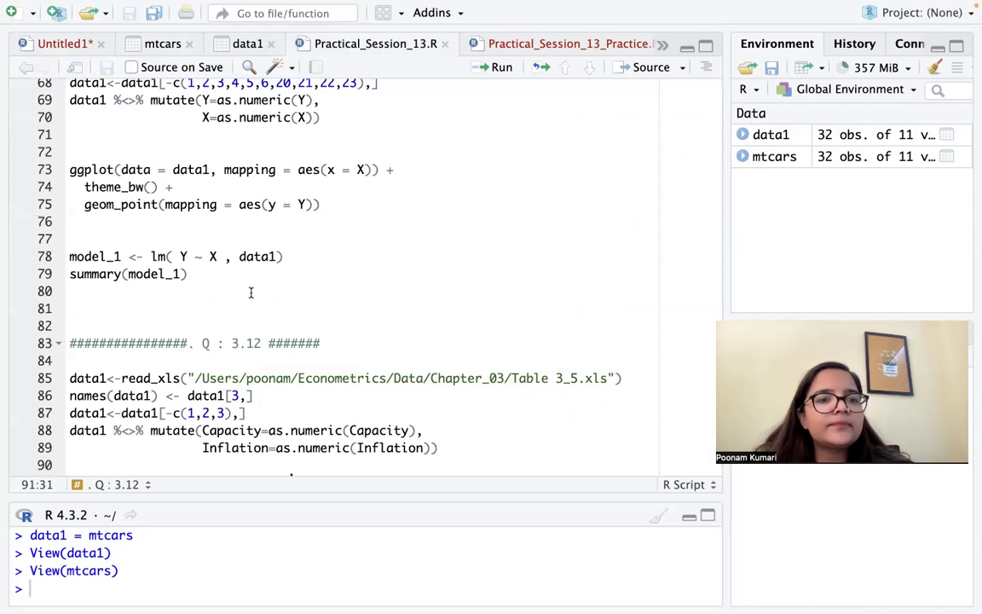
pyautogui.moveTo(199, 270); pyautogui.dragTo(51, 234)
pyautogui.hotkey('ctrl', 'c')
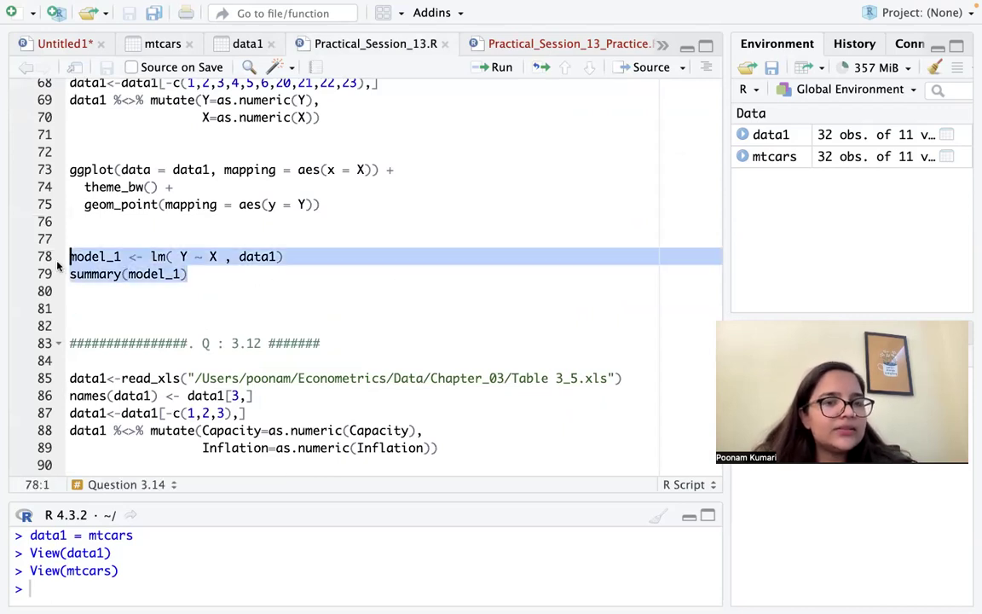
pyautogui.click(46, 47)
pyautogui.hotkey('ctrl', 'v')
# - Replace the dependent variable Y in the lm formula on line 38 with mpg, checking the variable names in data1
pyautogui.click(171, 397)
pyautogui.press('Delete')
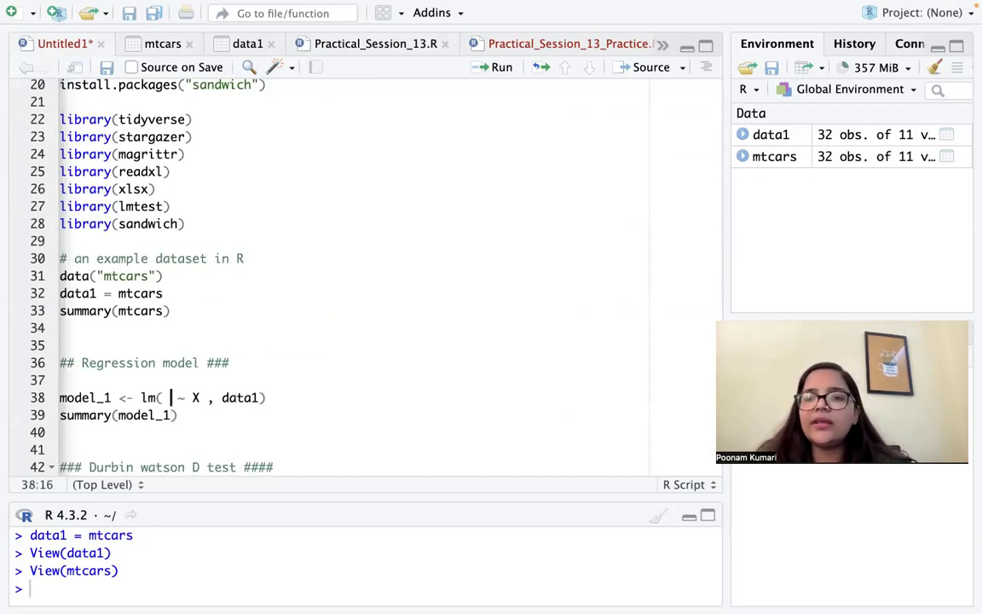
pyautogui.click(756, 136)
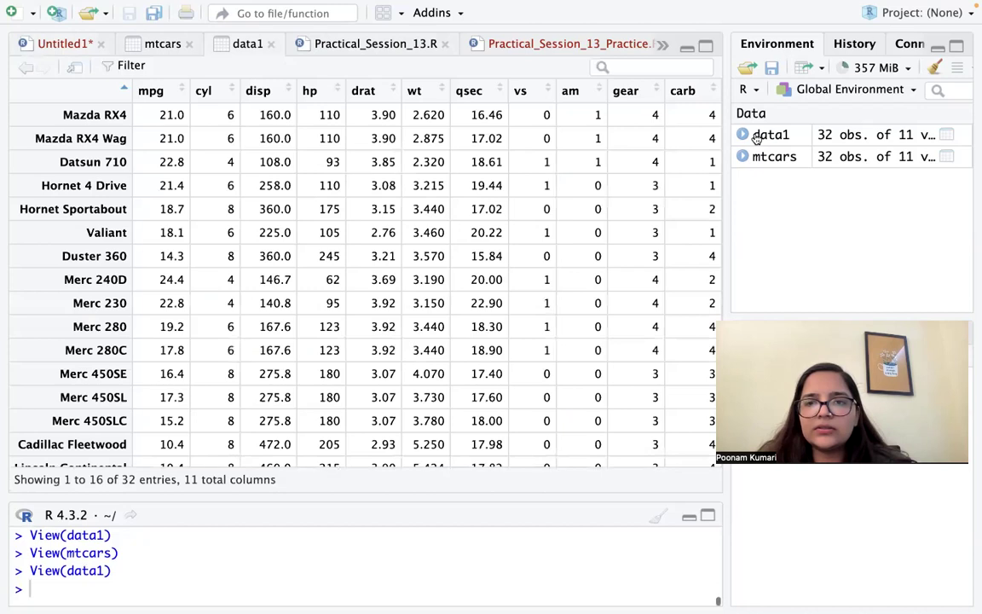
pyautogui.click(744, 134)
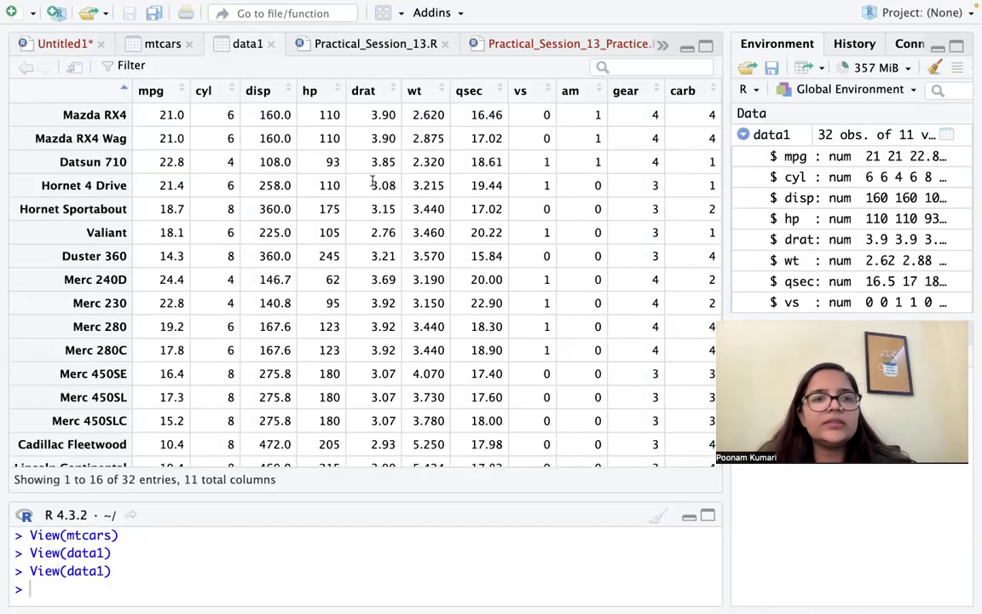
pyautogui.click(53, 41)
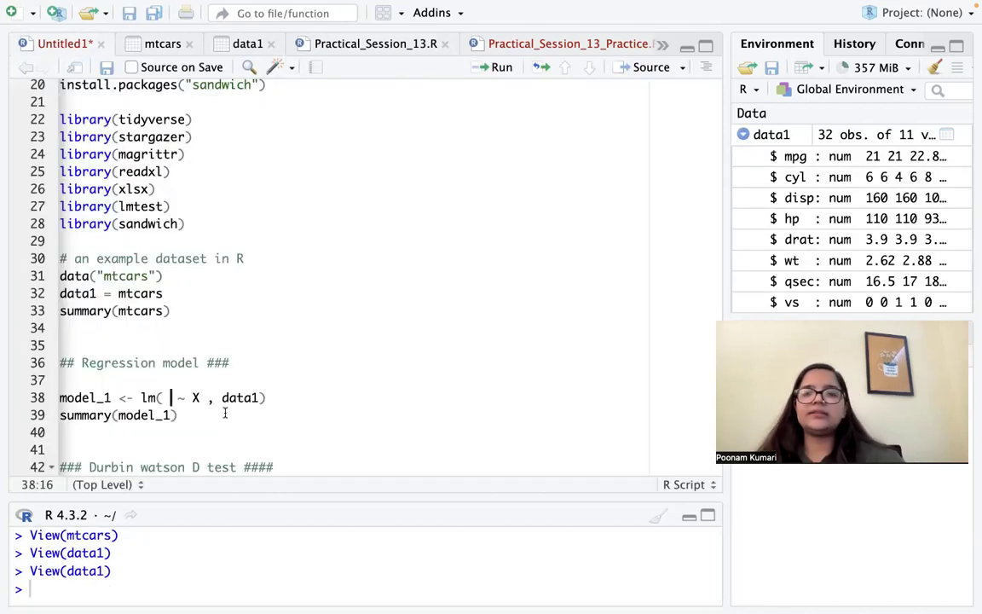
pyautogui.write('mpg')
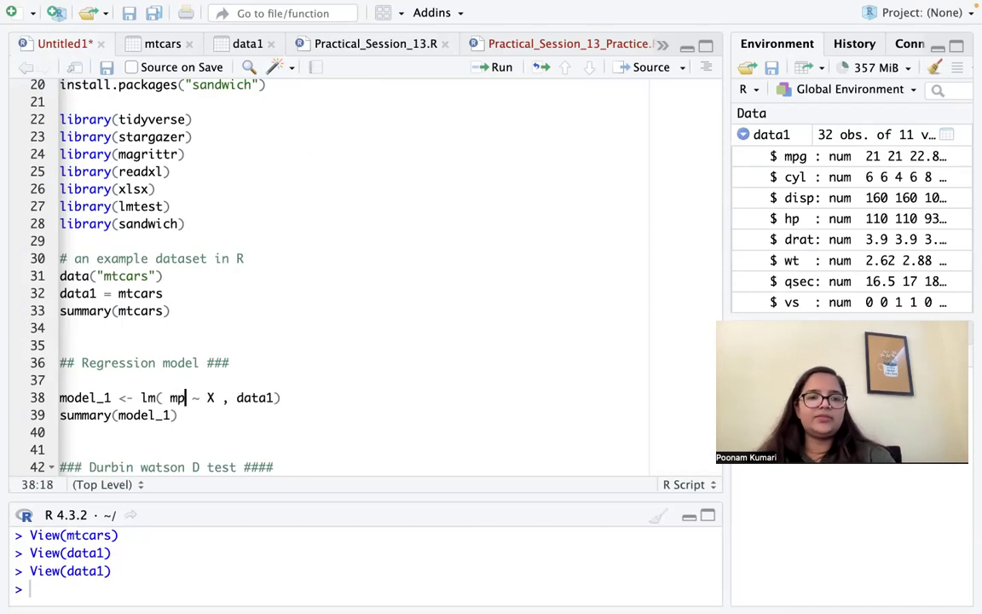
# - Replace the regressor X in the model_1 formula with hp + wt, keeping data1 as the dataset
pyautogui.press('Right')
pyautogui.press('Right')
pyautogui.press('Right')
pyautogui.press('Right')
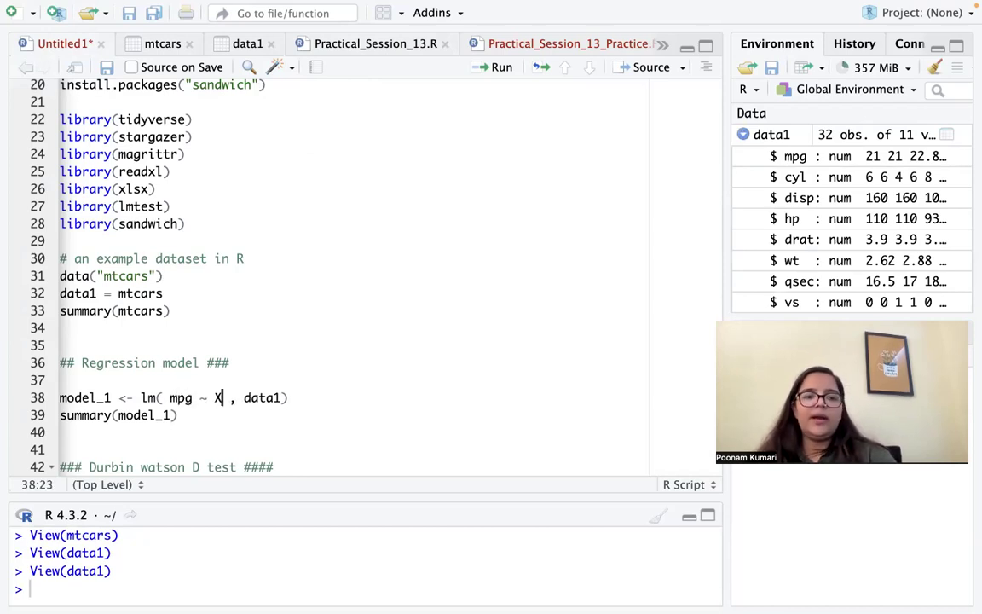
pyautogui.press('BackSpace')
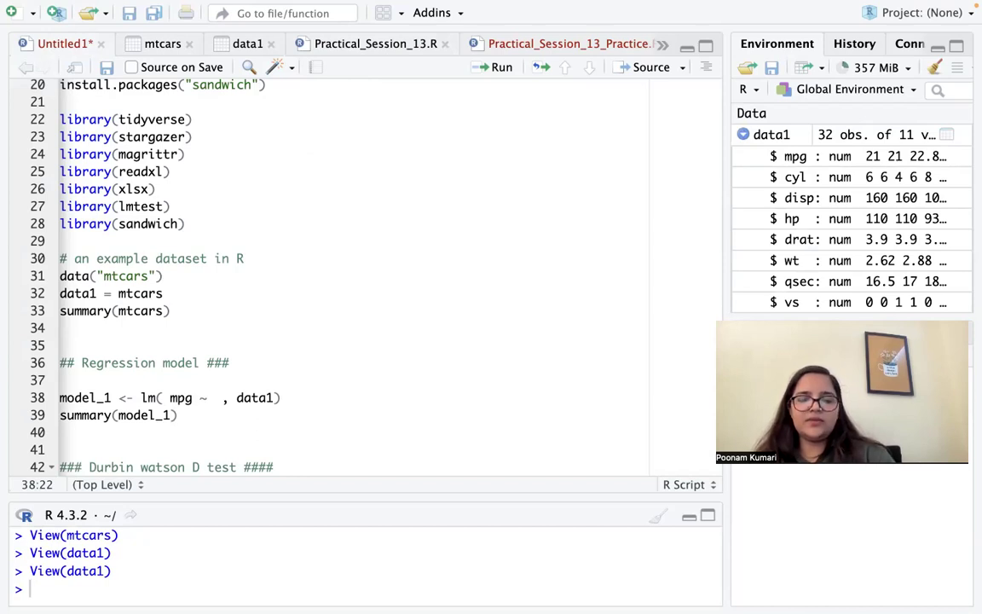
pyautogui.write('hp')
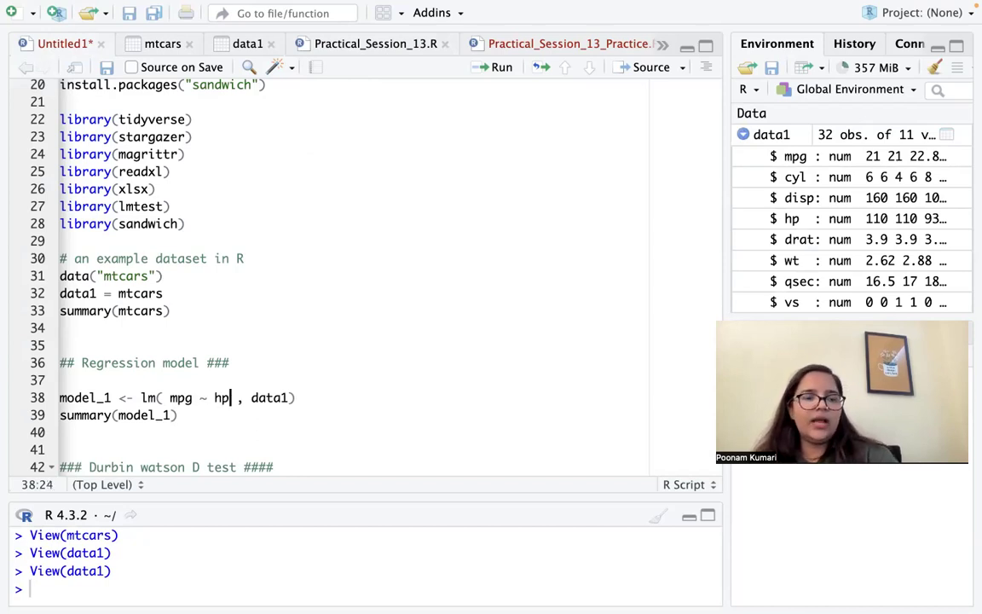
pyautogui.write(' + ')
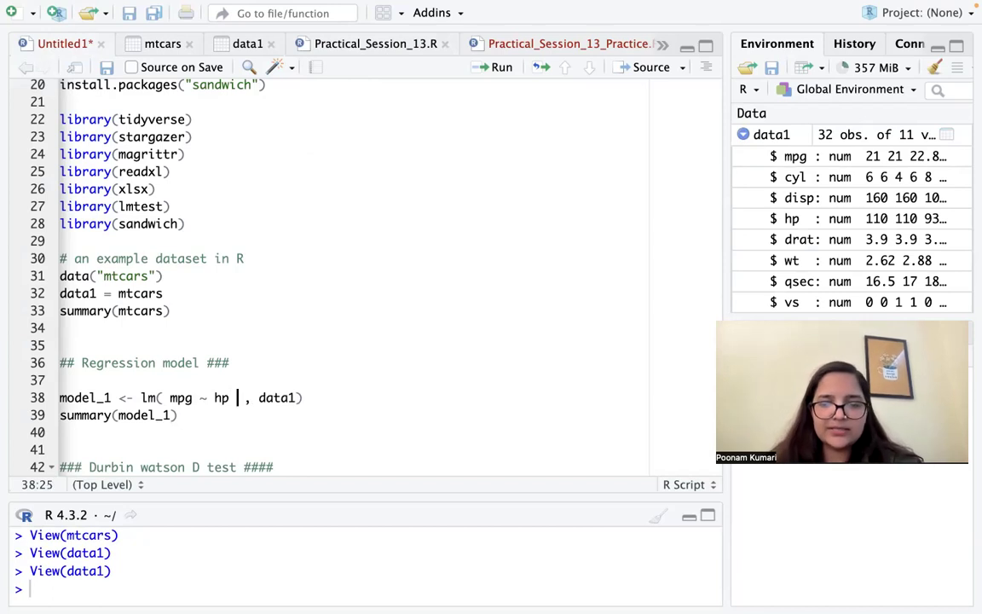
pyautogui.write('wt')
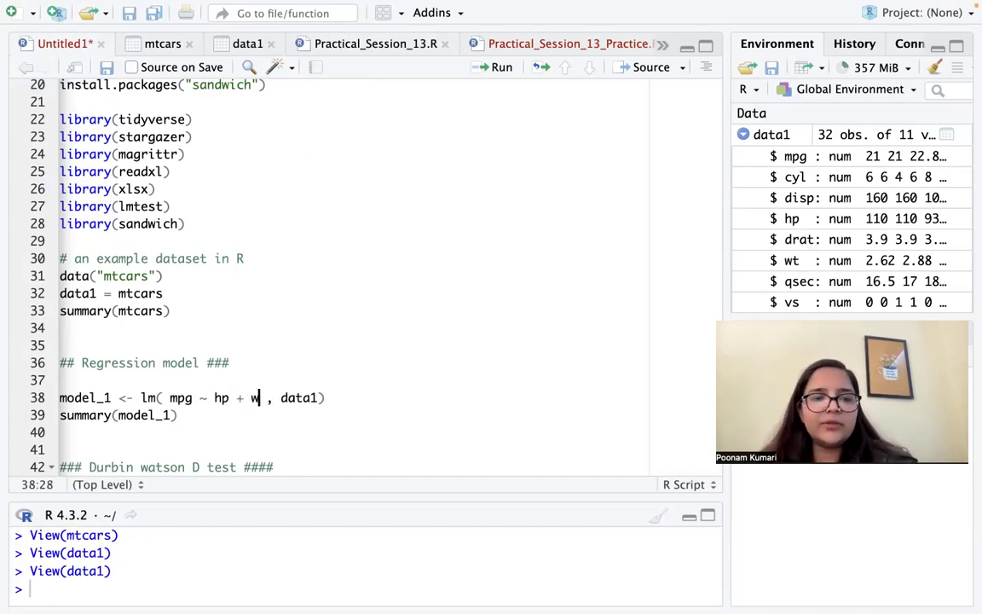
pyautogui.press('BackSpace')
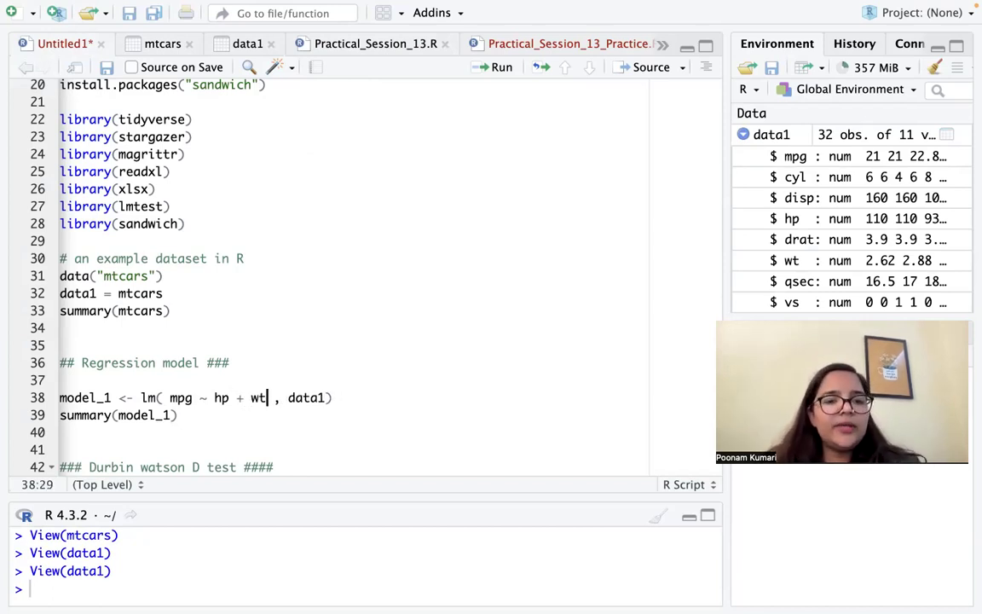
pyautogui.click(312, 399)
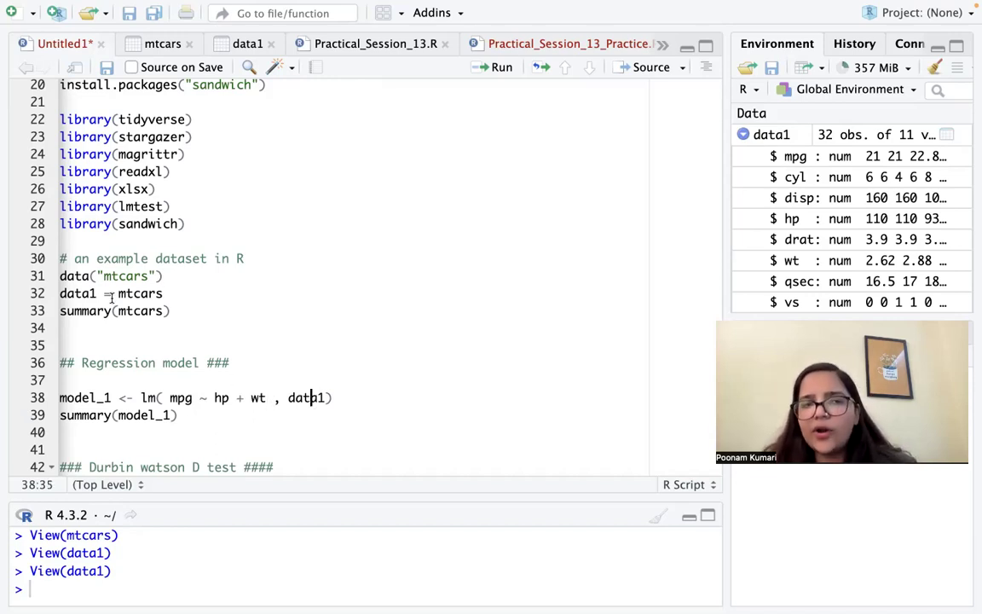
pyautogui.click(327, 398)
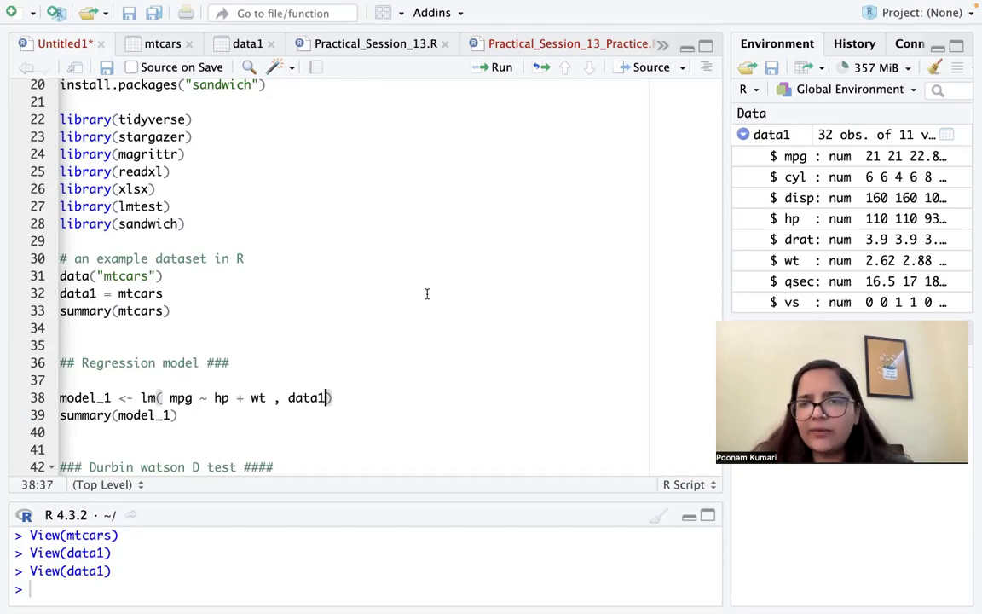
# - Examine the data1 and mtcars tables and expand their variable lists to compare the variables
pyautogui.click(743, 134)
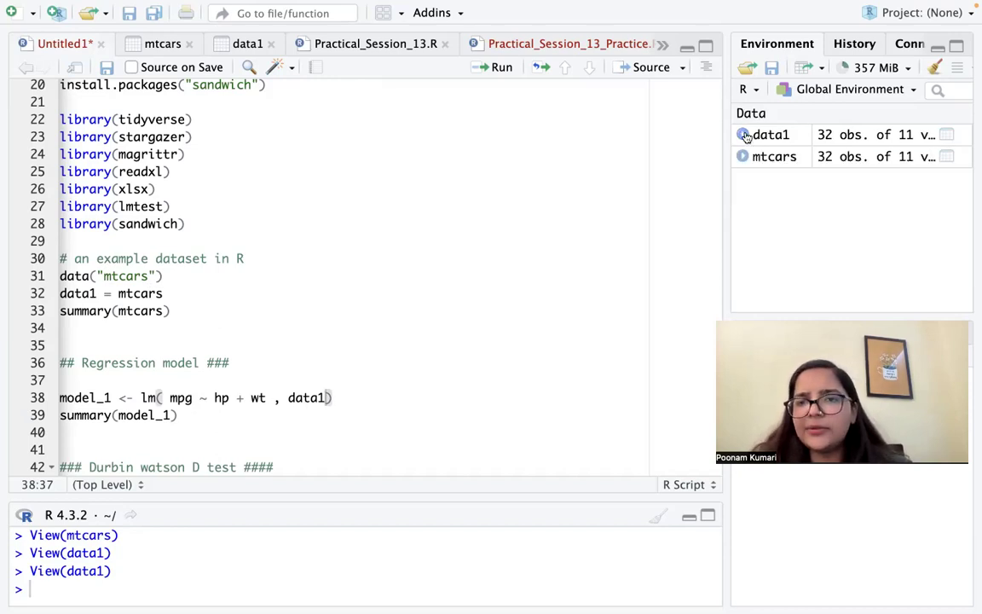
pyautogui.click(771, 135)
pyautogui.click(743, 135)
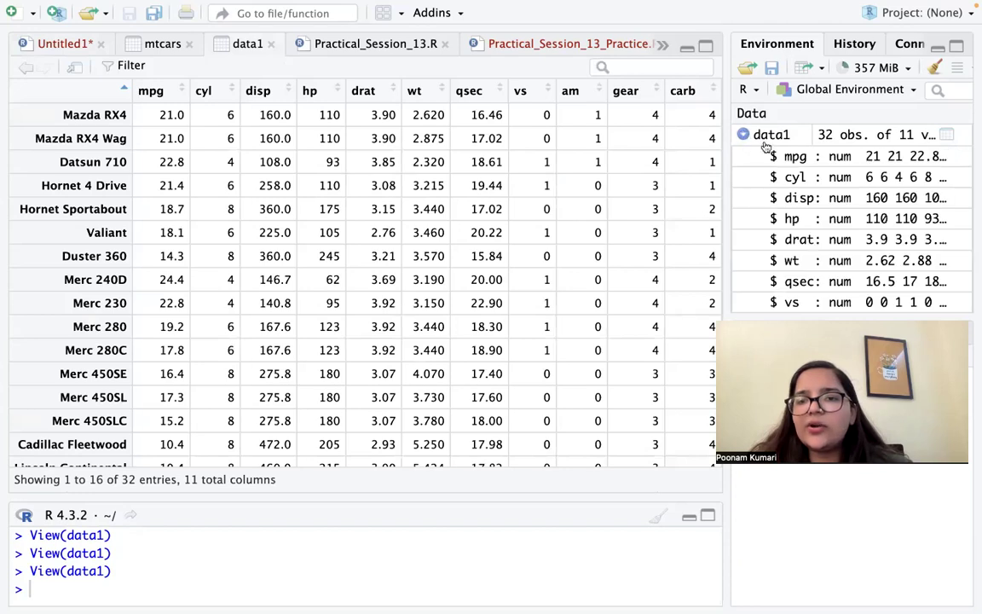
pyautogui.scroll(-3, 767, 197)
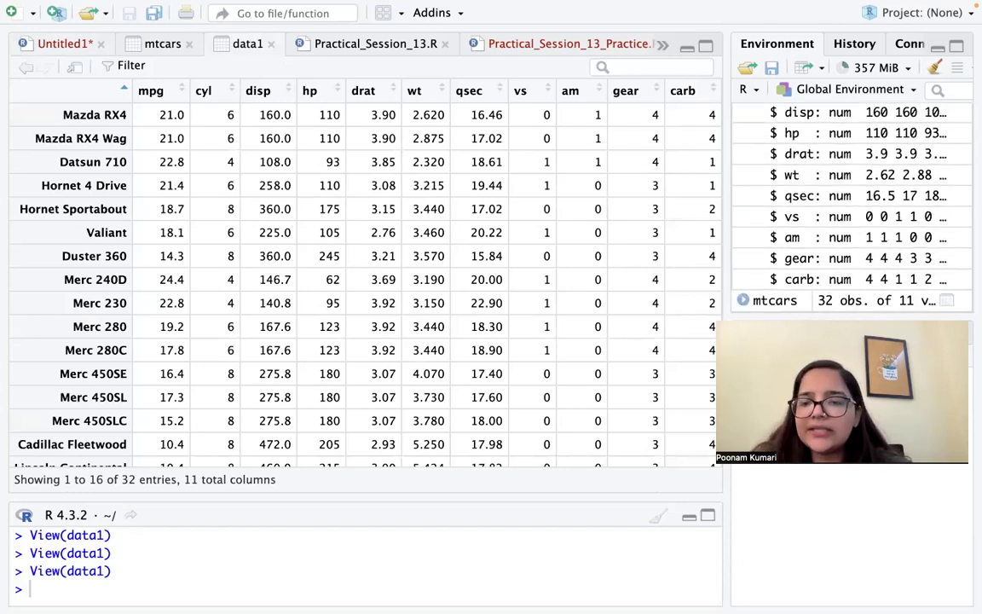
pyautogui.scroll(3, 793, 175)
pyautogui.click(743, 135)
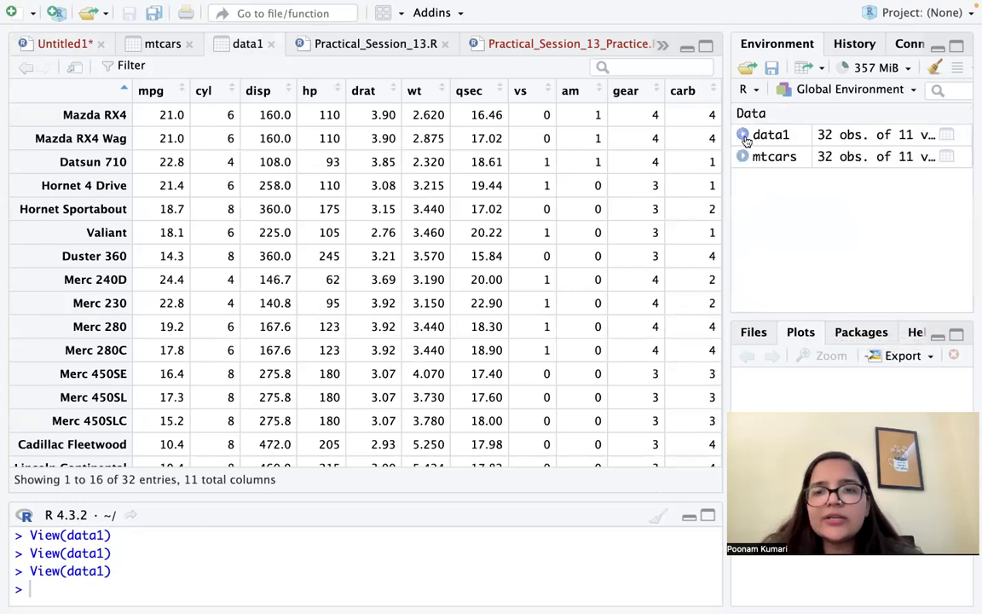
pyautogui.click(743, 157)
pyautogui.scroll(-2, 842, 286)
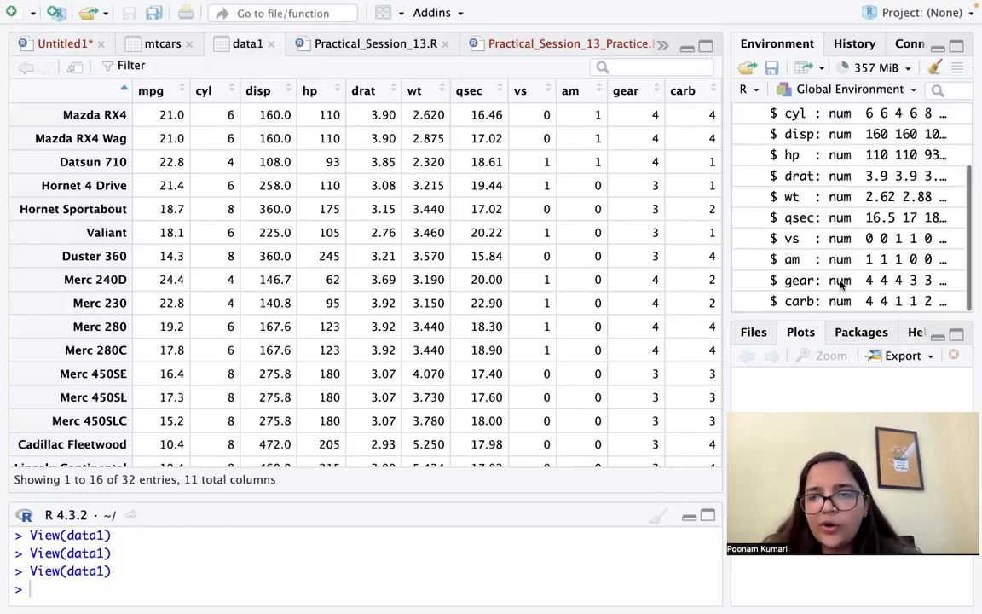
pyautogui.scroll(3, 765, 162)
pyautogui.click(754, 162)
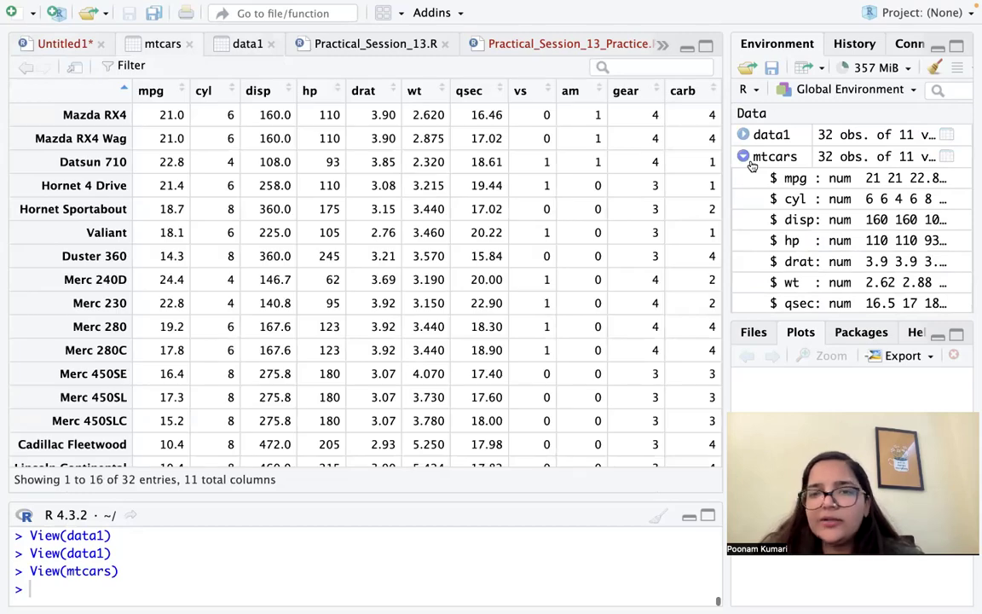
pyautogui.click(754, 161)
pyautogui.click(743, 157)
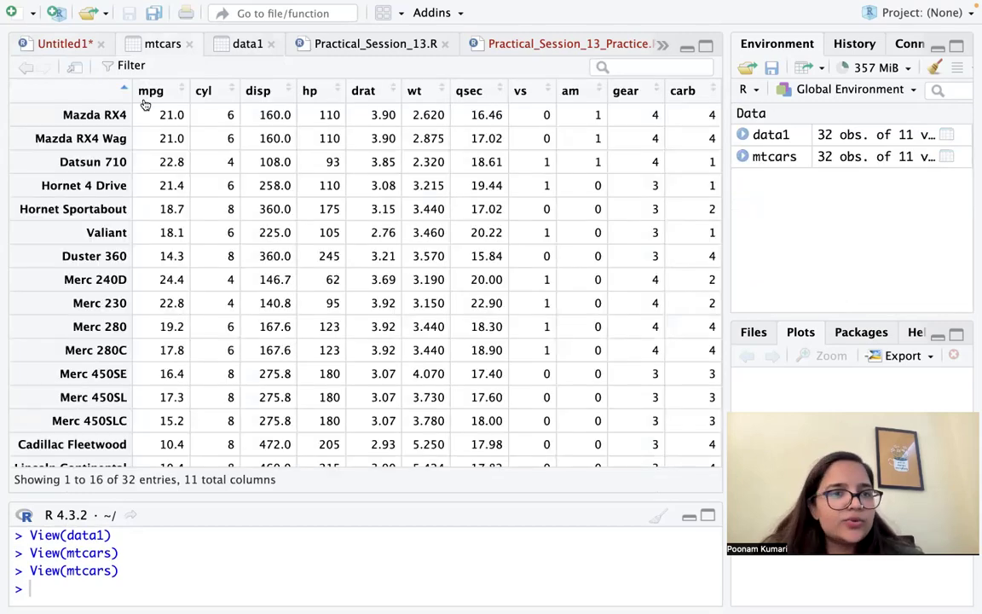
# - Run the model_1 regression and its summary from lines 38 and 39 of the untitled script
pyautogui.click(58, 42)
pyautogui.click(263, 415)
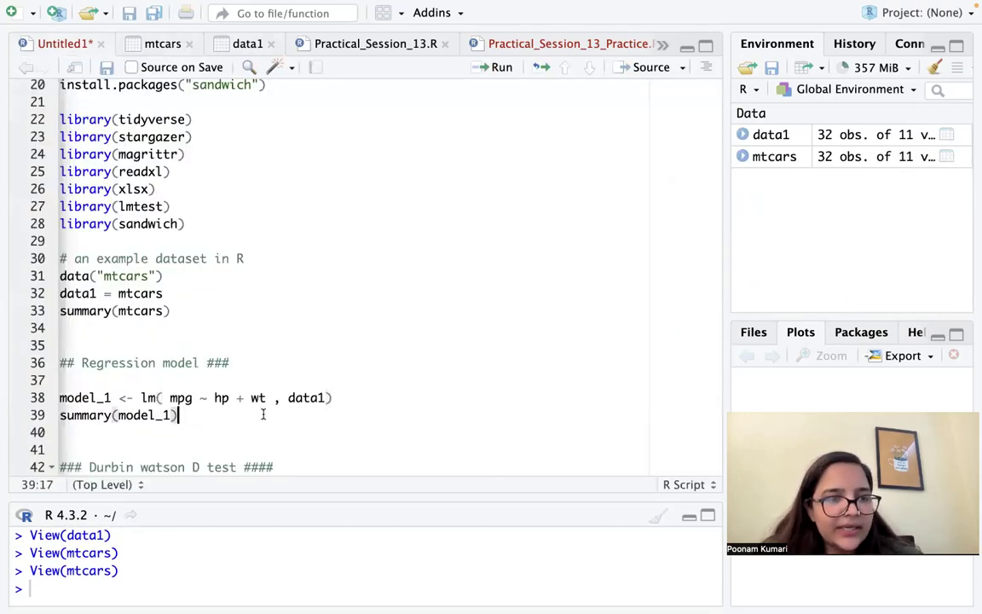
pyautogui.scroll(-1, 263, 414)
pyautogui.moveTo(199, 399); pyautogui.dragTo(53, 379)
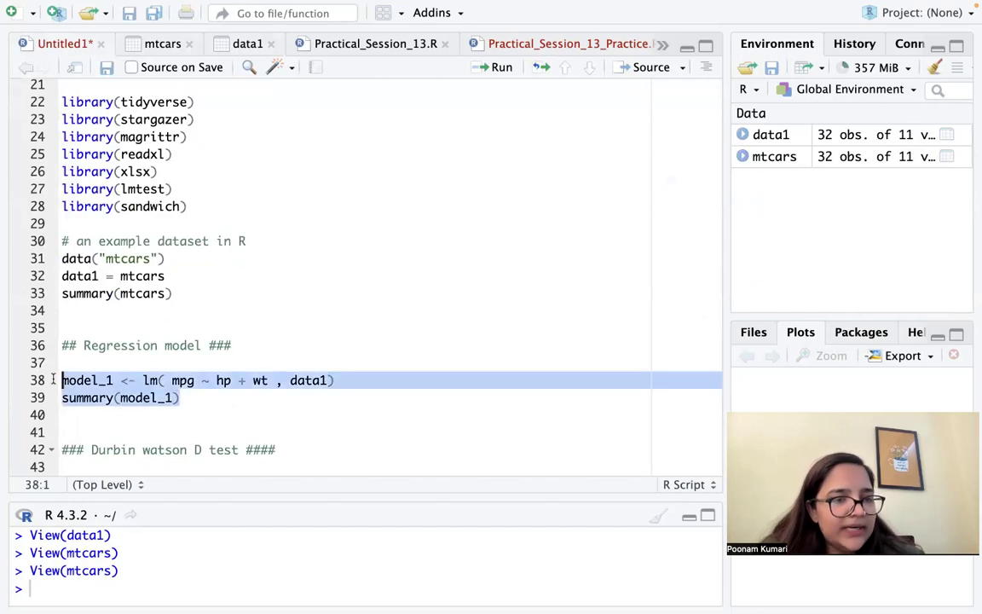
pyautogui.click(494, 67)
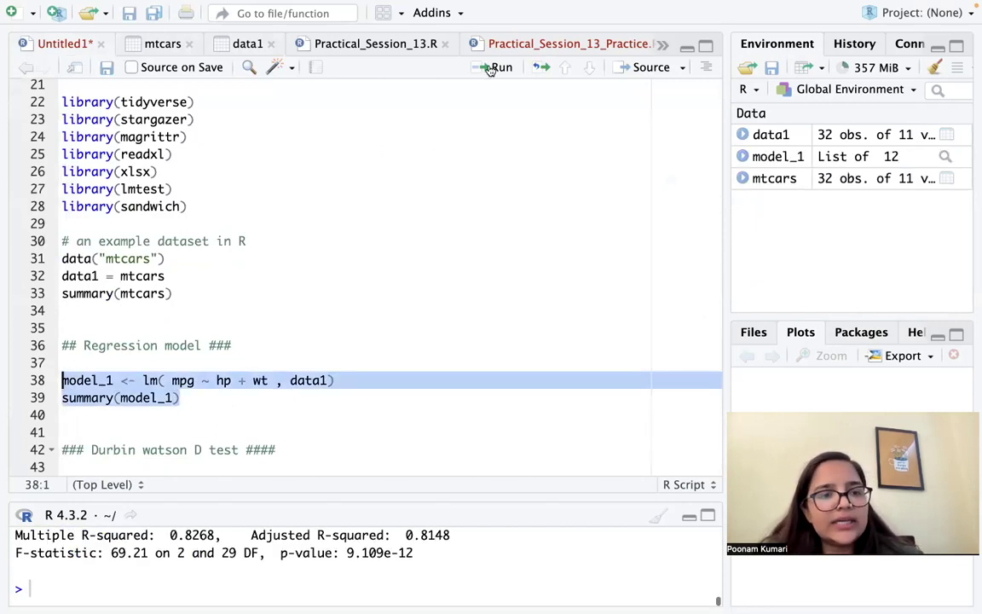
pyautogui.click(392, 324)
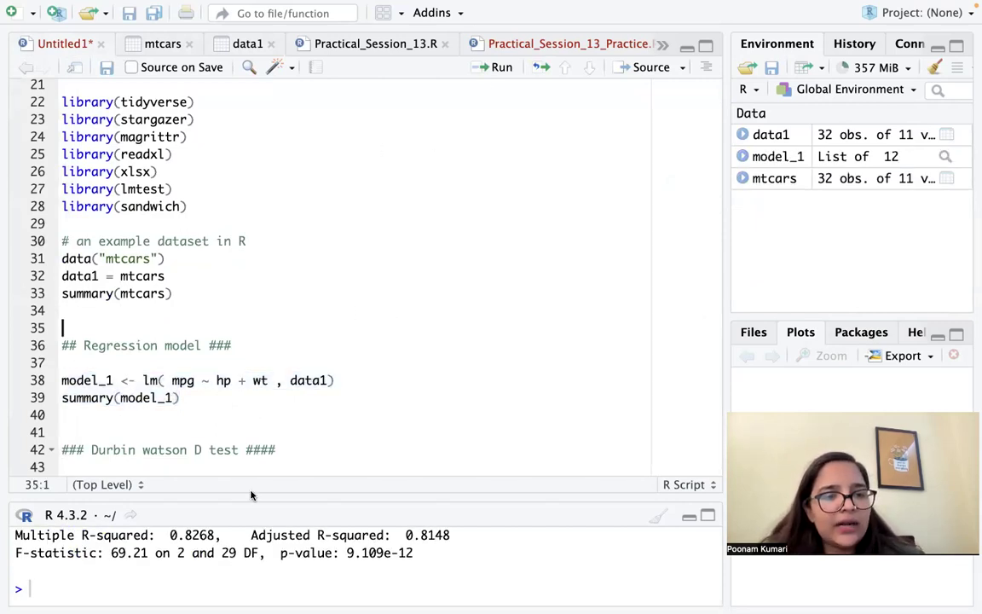
# - Enlarge the console to read the full model_1 regression summary, and restore the script editor's height
pyautogui.moveTo(250, 497); pyautogui.dragTo(230, 129)
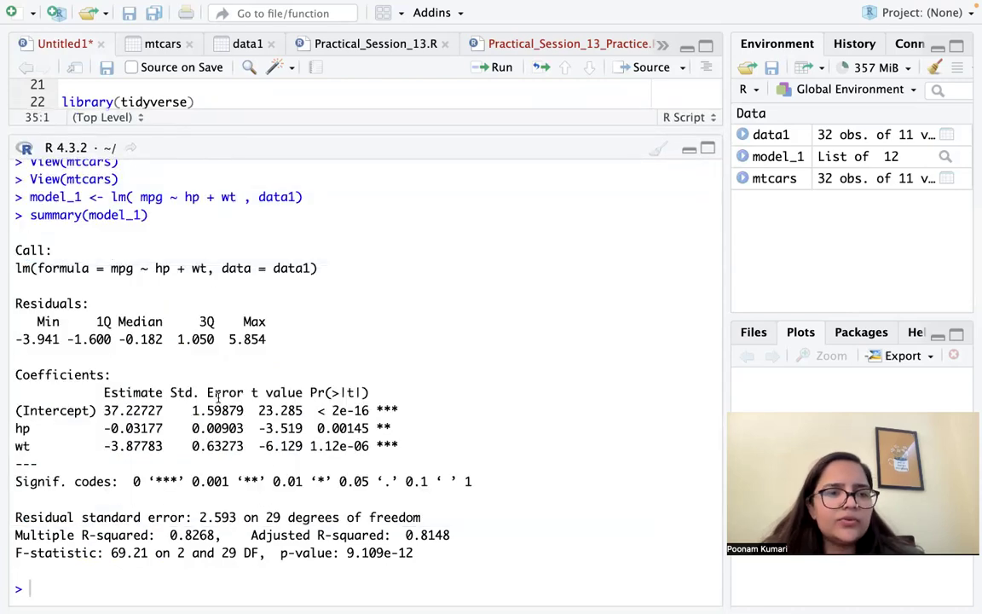
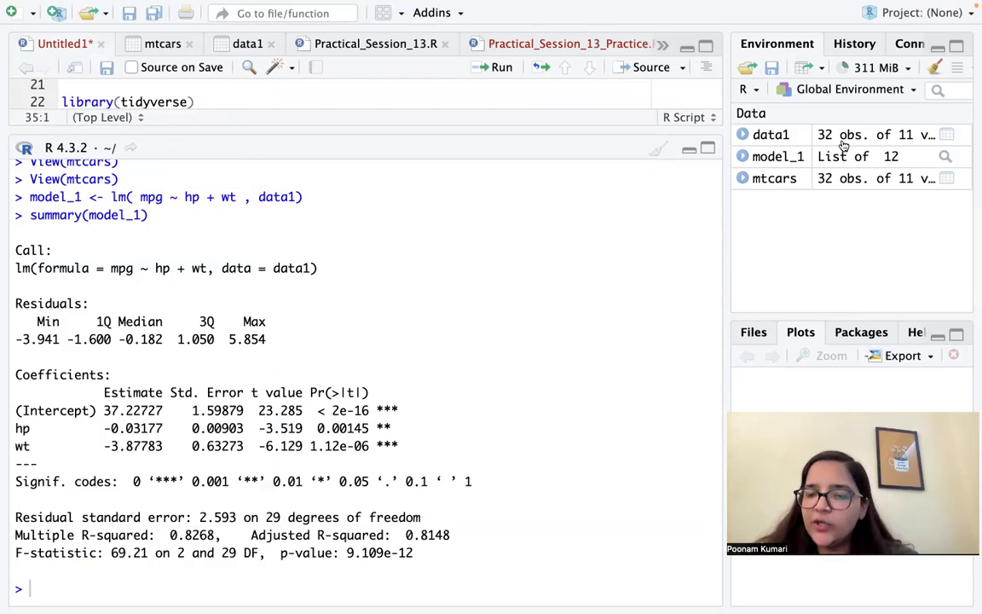
pyautogui.moveTo(344, 130); pyautogui.dragTo(344, 460)
pyautogui.click(342, 342)
pyautogui.scroll(1, 377, 293)
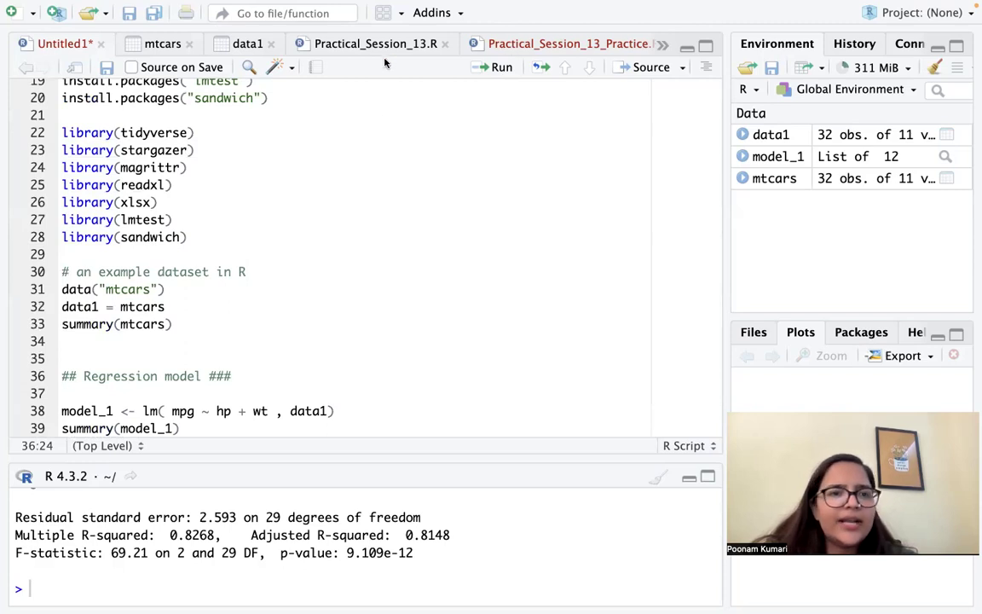
# - Examine the components of the model_1 regression object and the rows of the data1 table
pyautogui.click(327, 43)
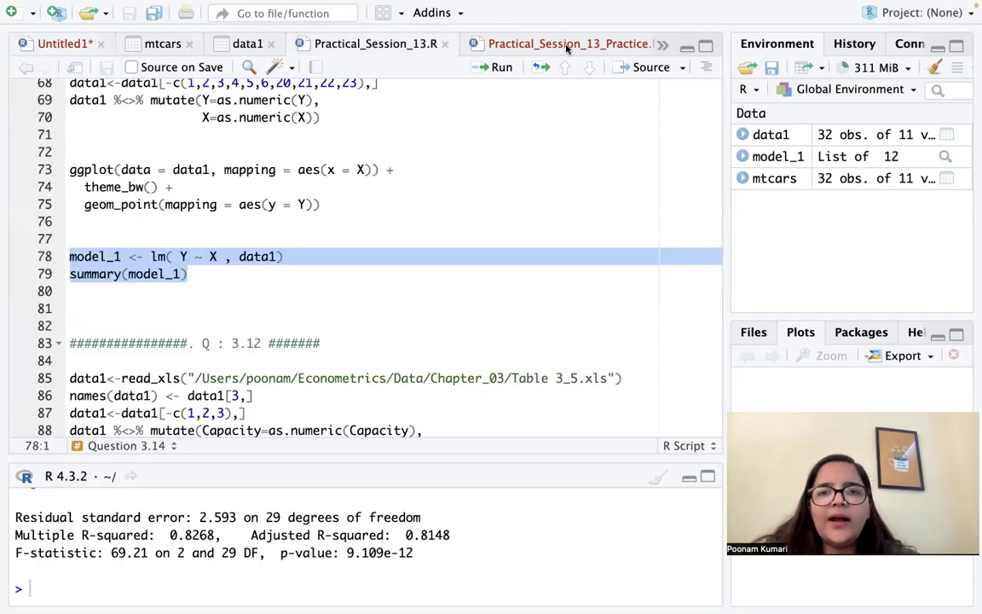
pyautogui.click(568, 44)
pyautogui.click(271, 43)
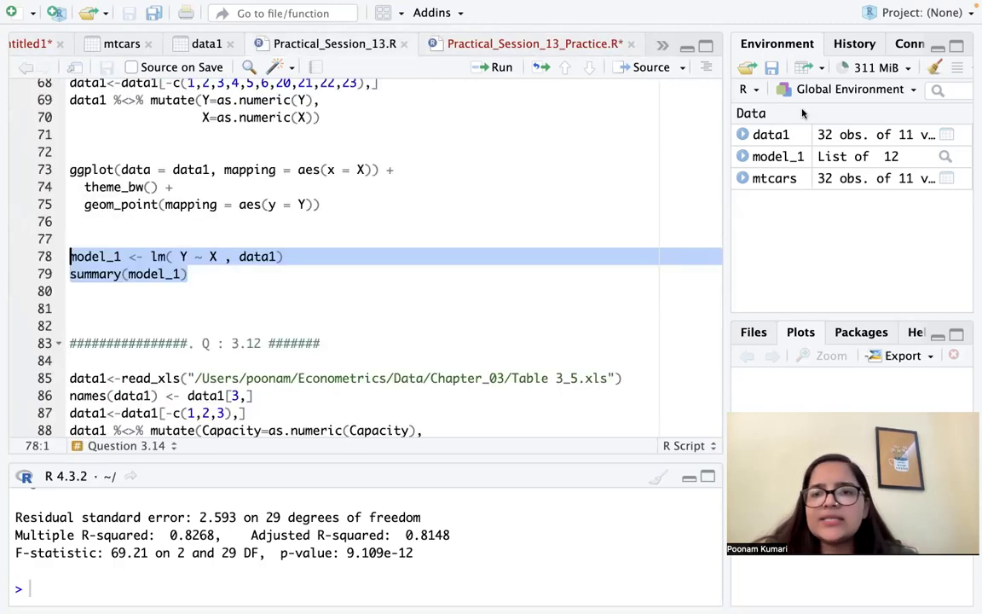
pyautogui.click(759, 162)
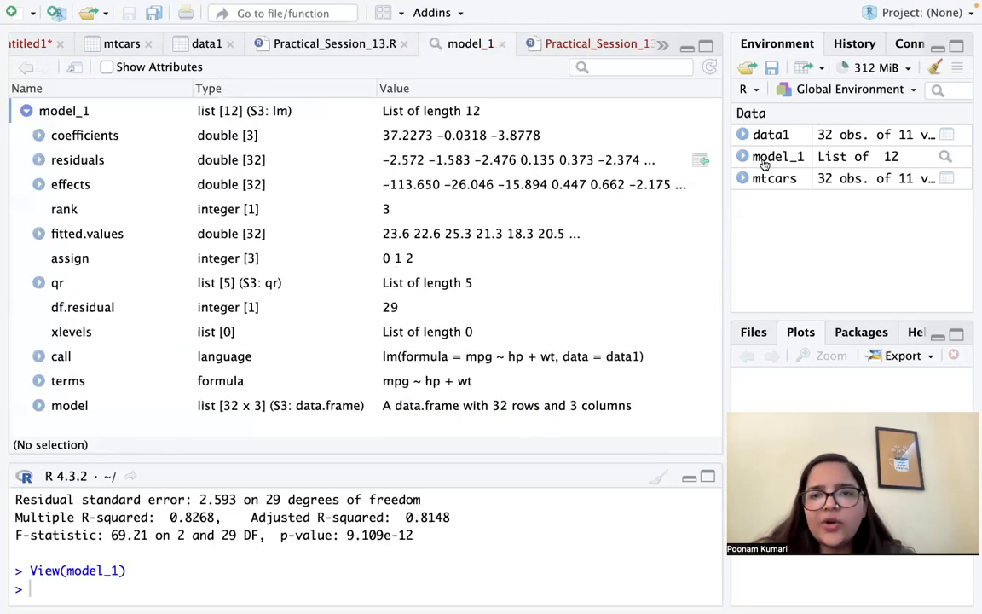
pyautogui.click(759, 136)
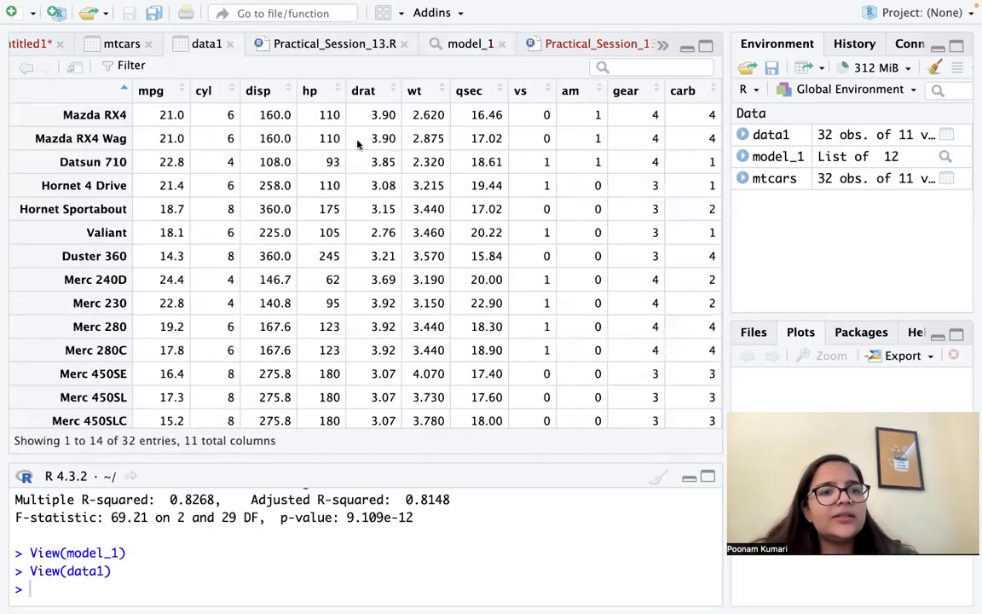
pyautogui.scroll(-6, 379, 307)
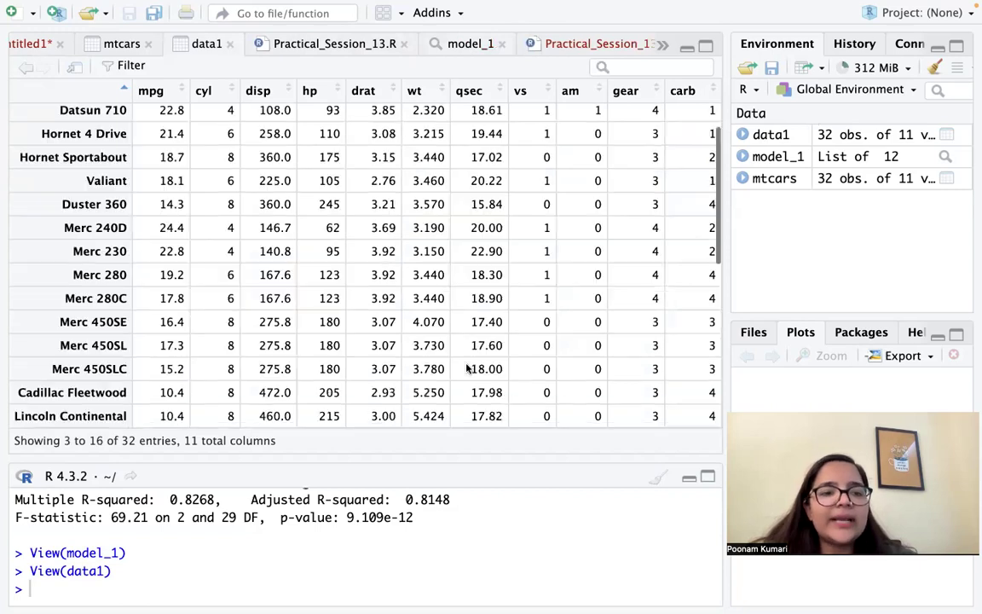
pyautogui.scroll(6, 382, 343)
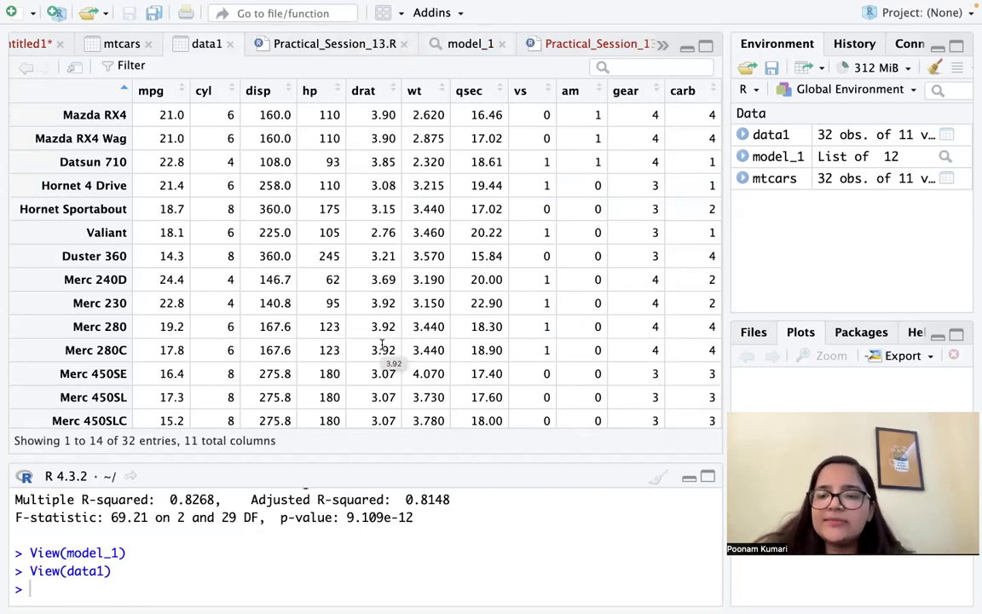
# - In the untitled script, start line 44 below the Durbin watson D test heading with the partial function name dwtes
pyautogui.click(42, 45)
pyautogui.click(228, 220)
pyautogui.scroll(-1, 253, 320)
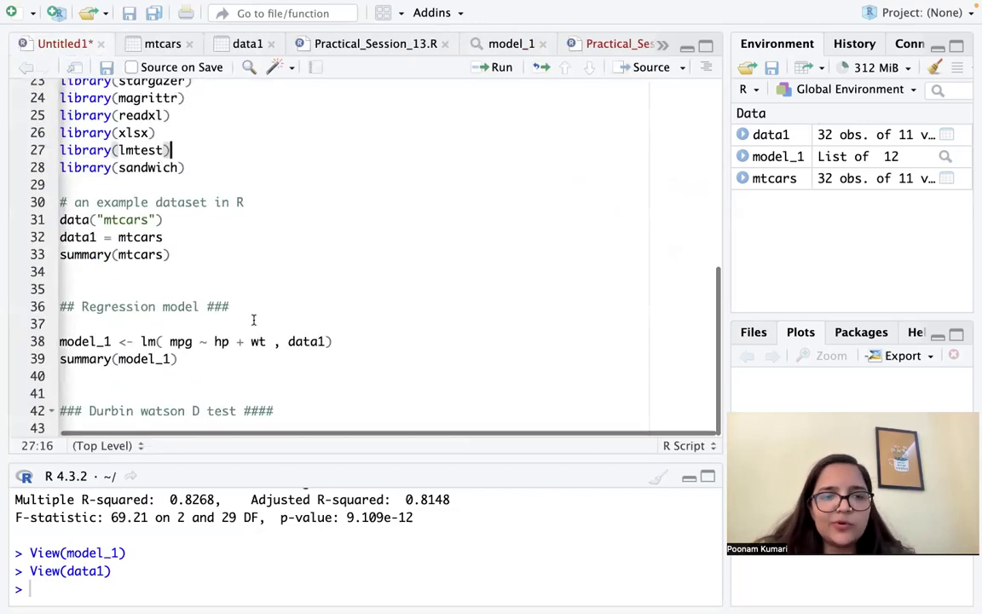
pyautogui.click(116, 389)
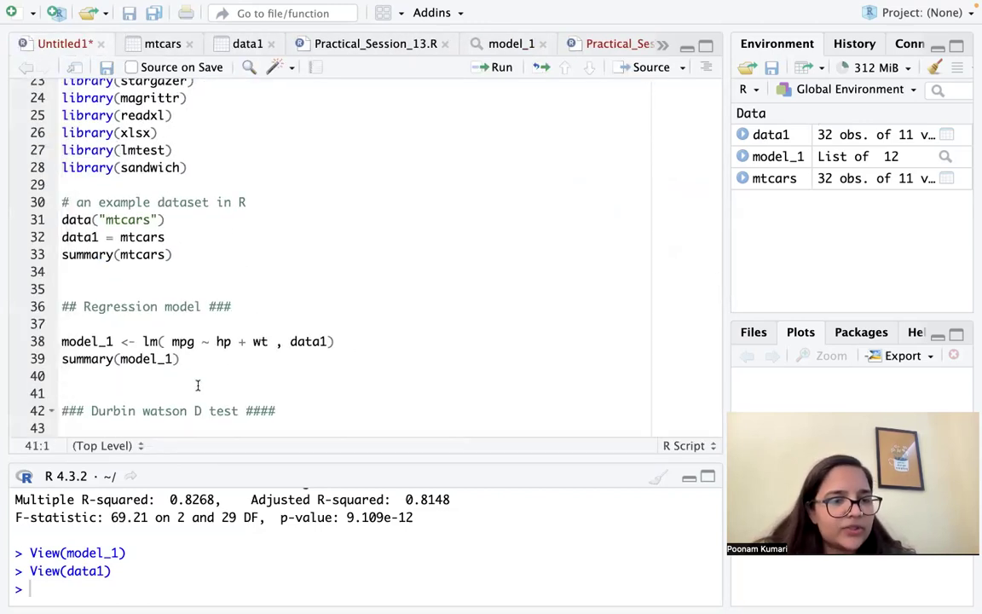
pyautogui.click(303, 411)
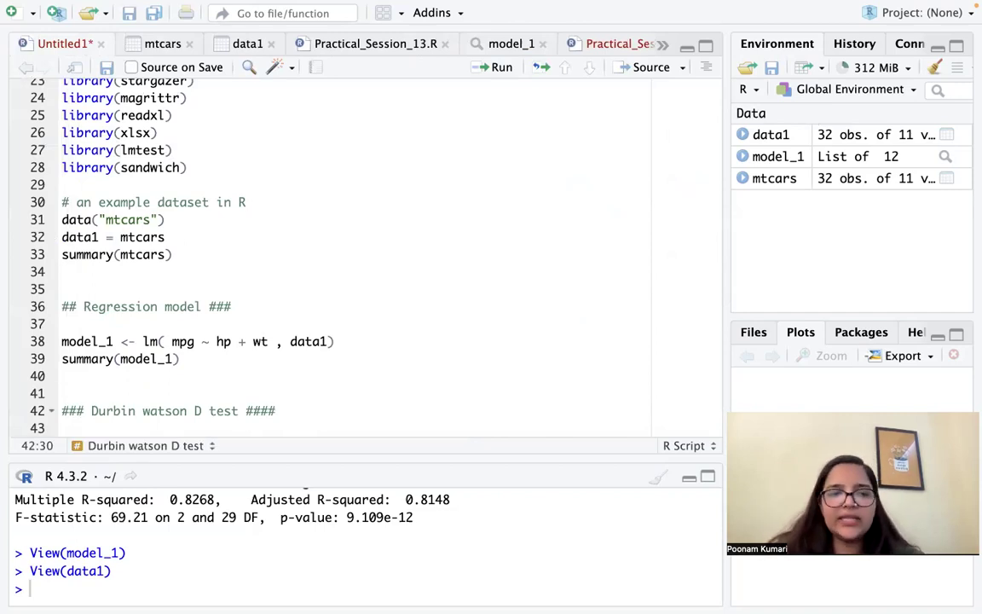
pyautogui.press('Return')
pyautogui.press('Return')
pyautogui.scroll(-1, 307, 368)
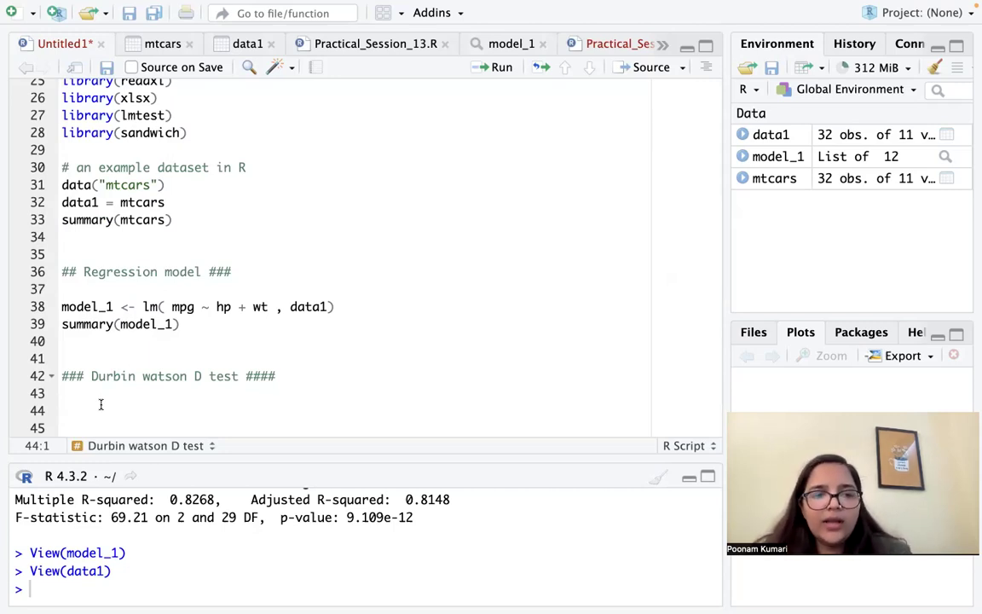
pyautogui.write('dwtes')
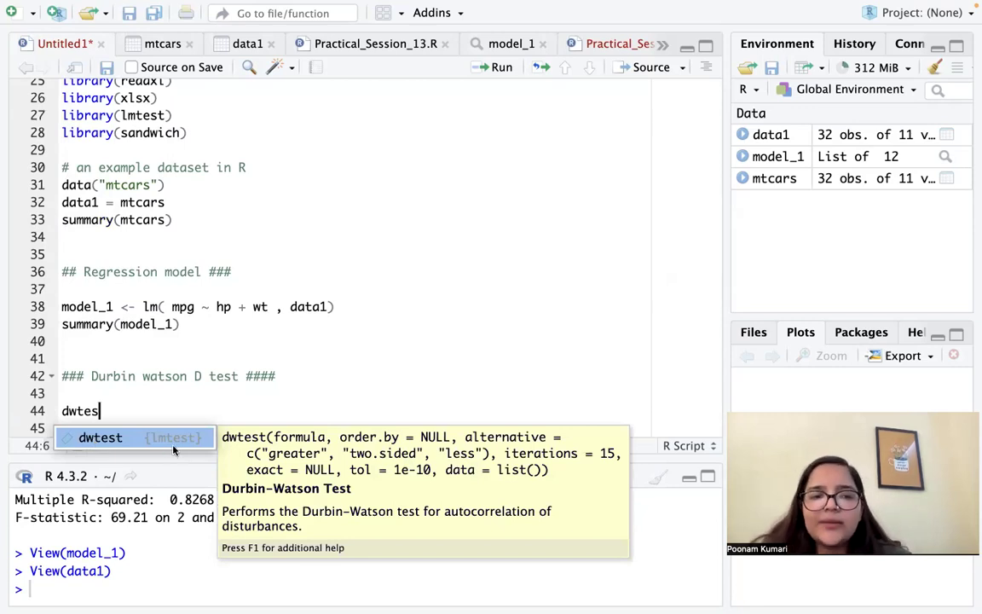
# - Examine the install.packages and library lines for the lmtest package in the script's setup section
pyautogui.scroll(2, 217, 236)
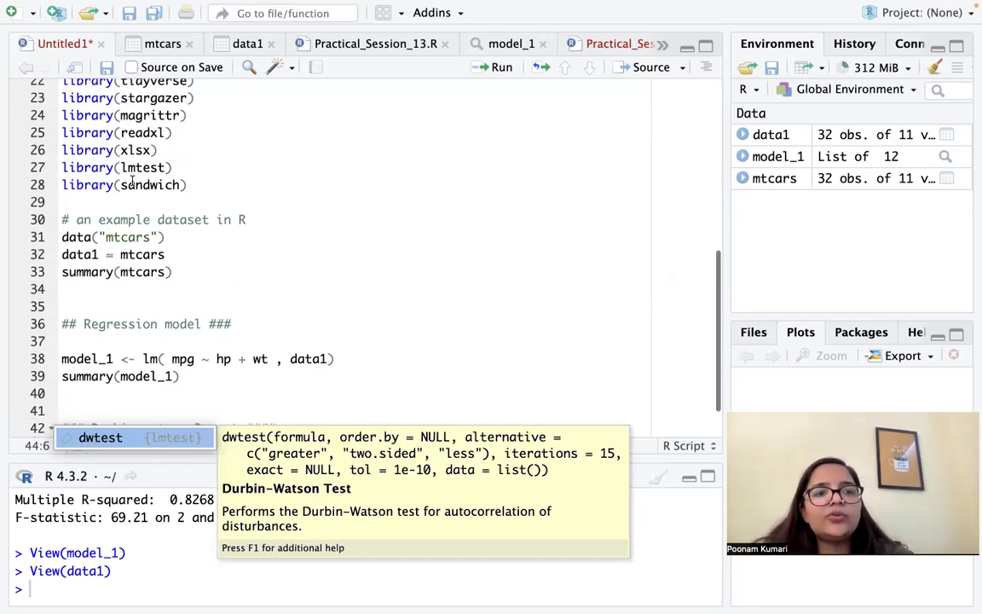
pyautogui.moveTo(172, 168); pyautogui.dragTo(62, 168)
pyautogui.click(234, 165)
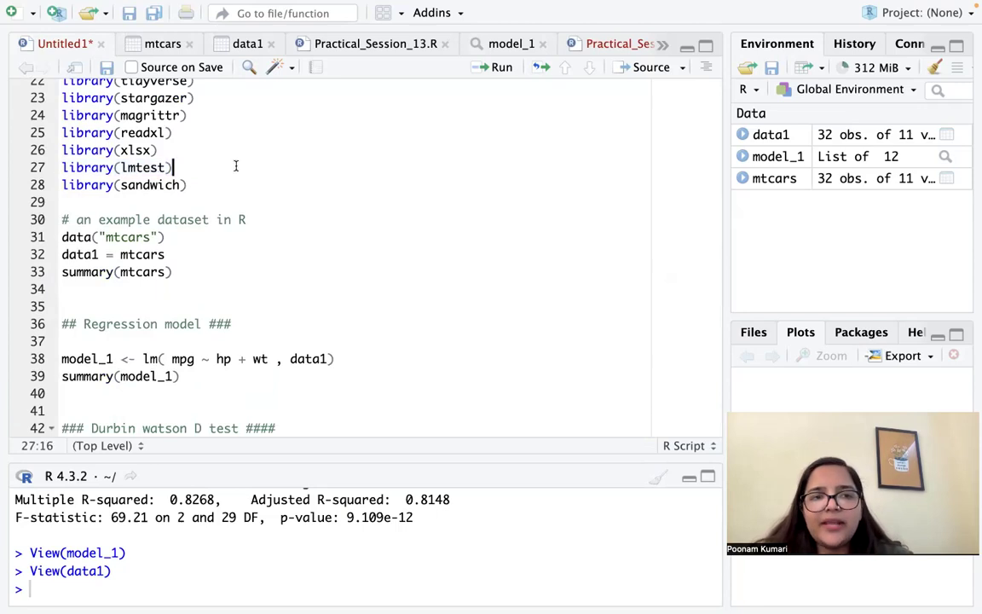
pyautogui.scroll(5, 237, 166)
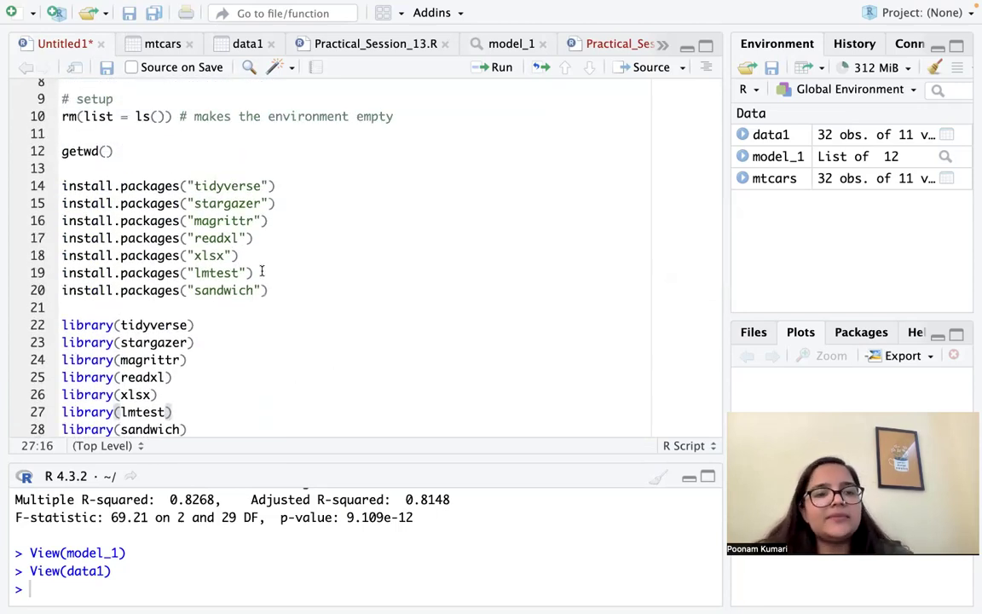
pyautogui.moveTo(261, 272); pyautogui.dragTo(31, 273)
pyautogui.click(352, 261)
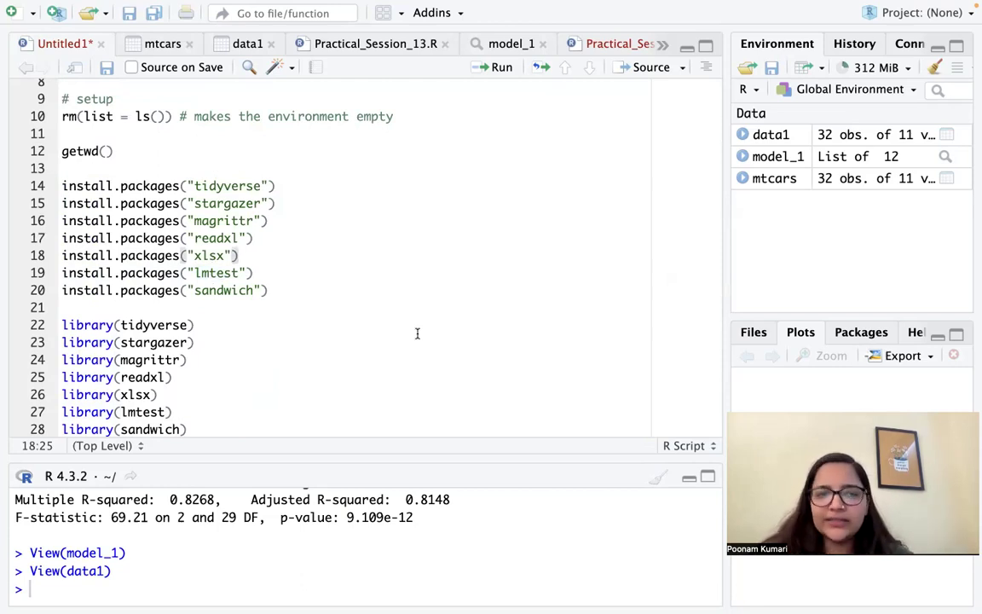
pyautogui.moveTo(257, 273); pyautogui.dragTo(61, 274)
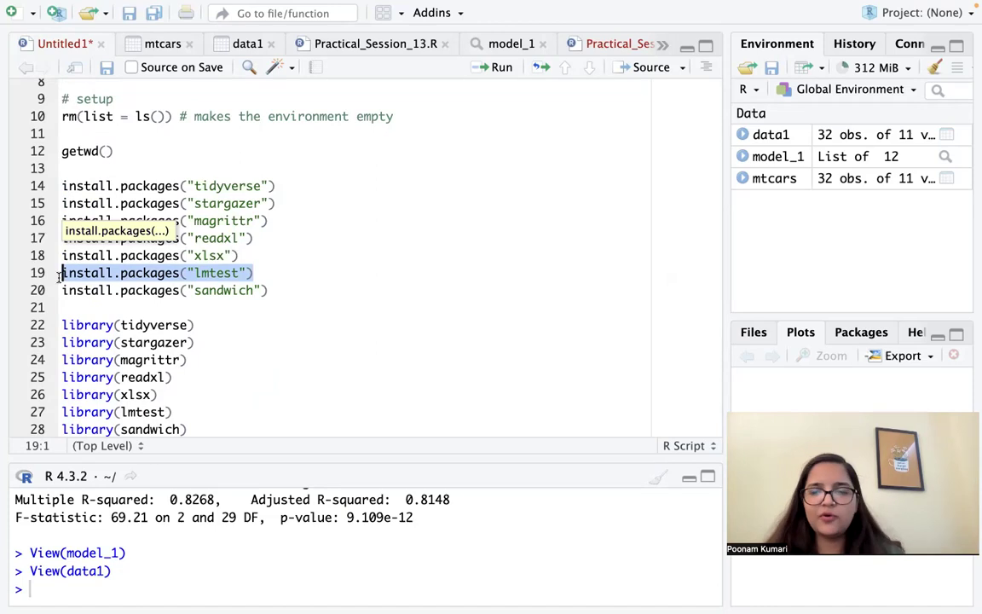
pyautogui.click(200, 309)
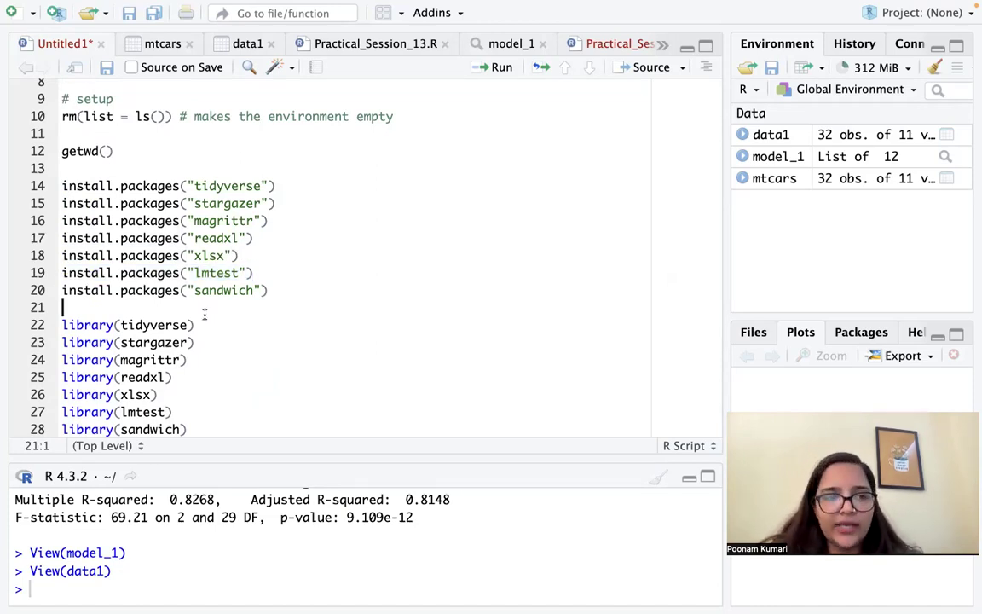
# - Complete the function name on line 44 as dwtest and enter model_1 as its first argument, followed by a comma
pyautogui.scroll(-3, 230, 324)
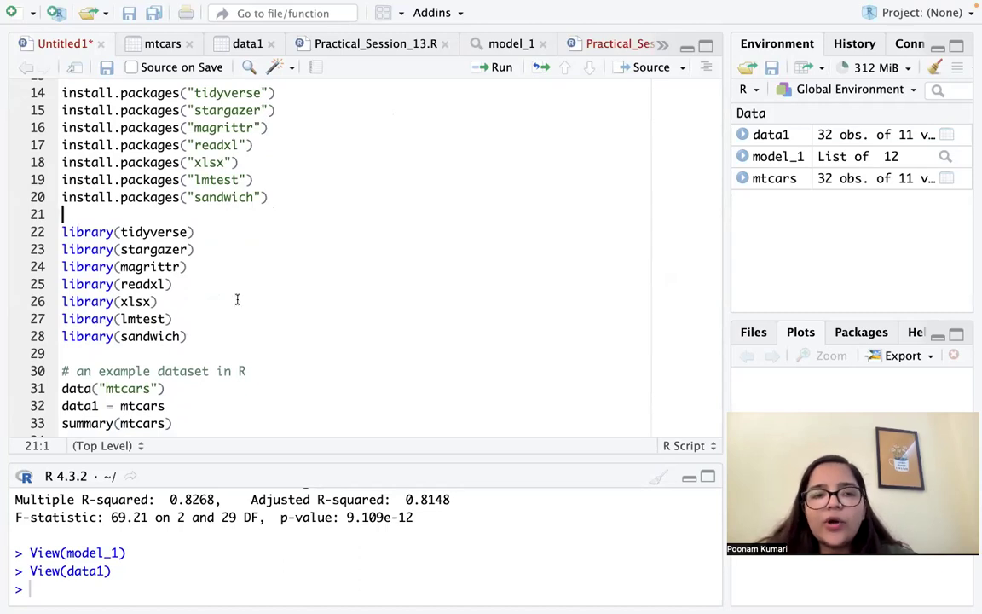
pyautogui.scroll(-5, 237, 307)
pyautogui.click(123, 423)
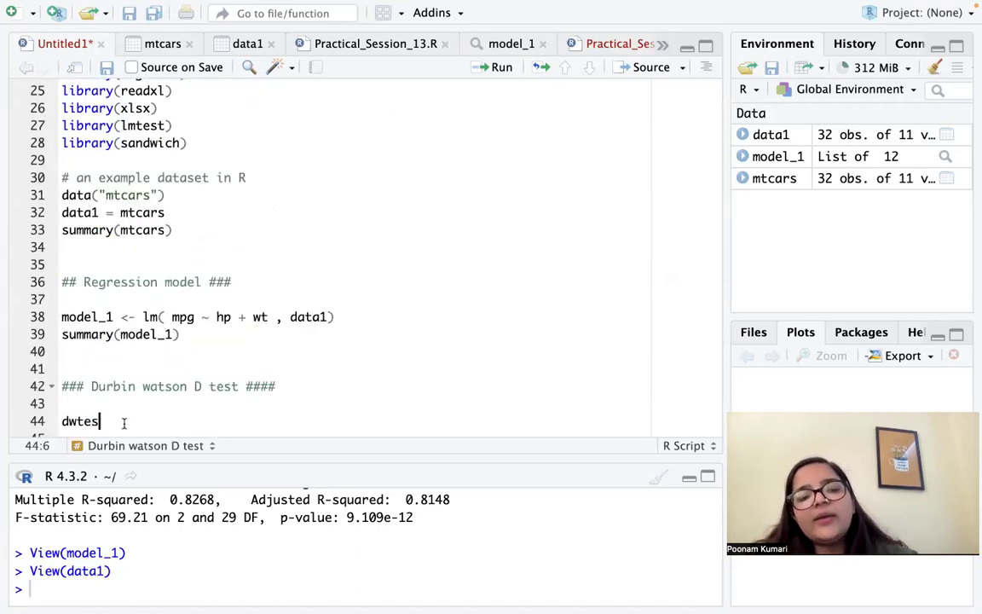
pyautogui.click(158, 449)
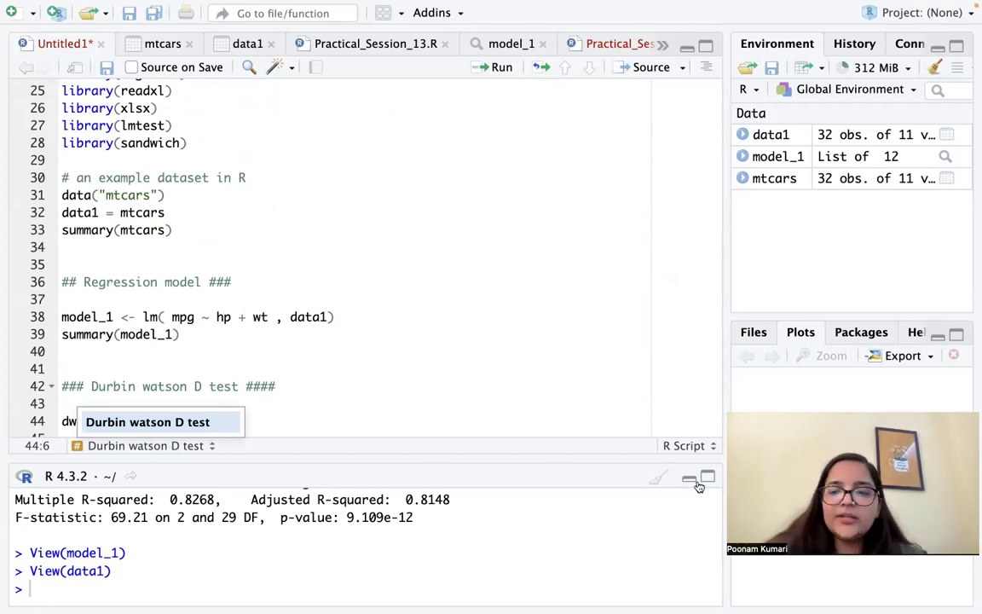
pyautogui.click(614, 378)
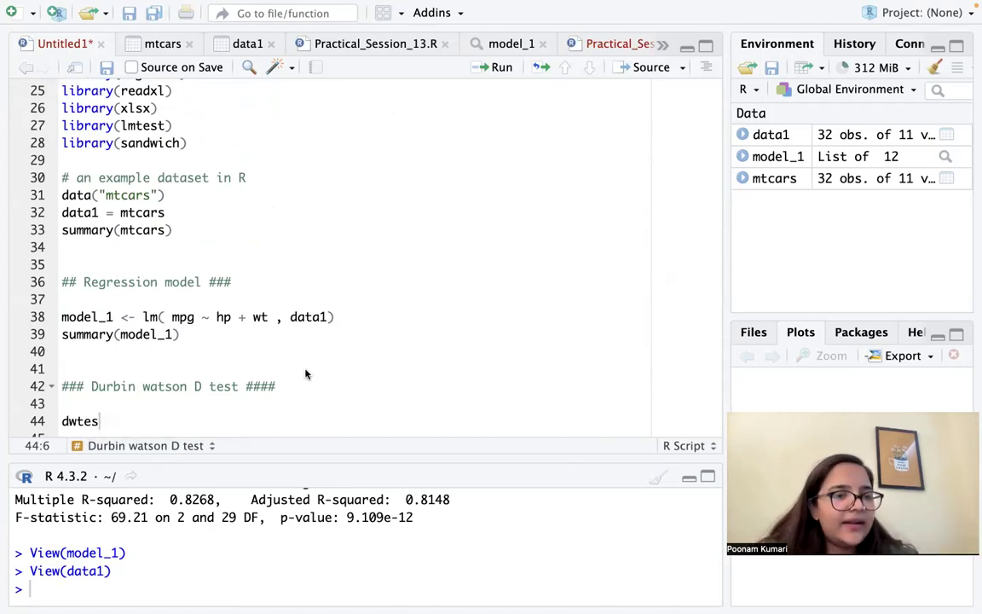
pyautogui.click(211, 447)
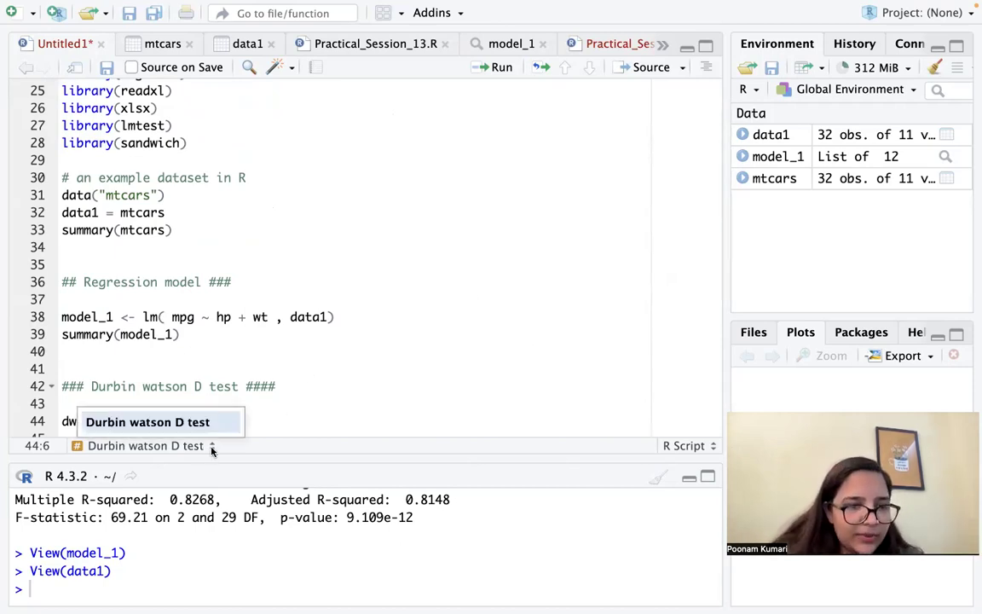
pyautogui.click(193, 420)
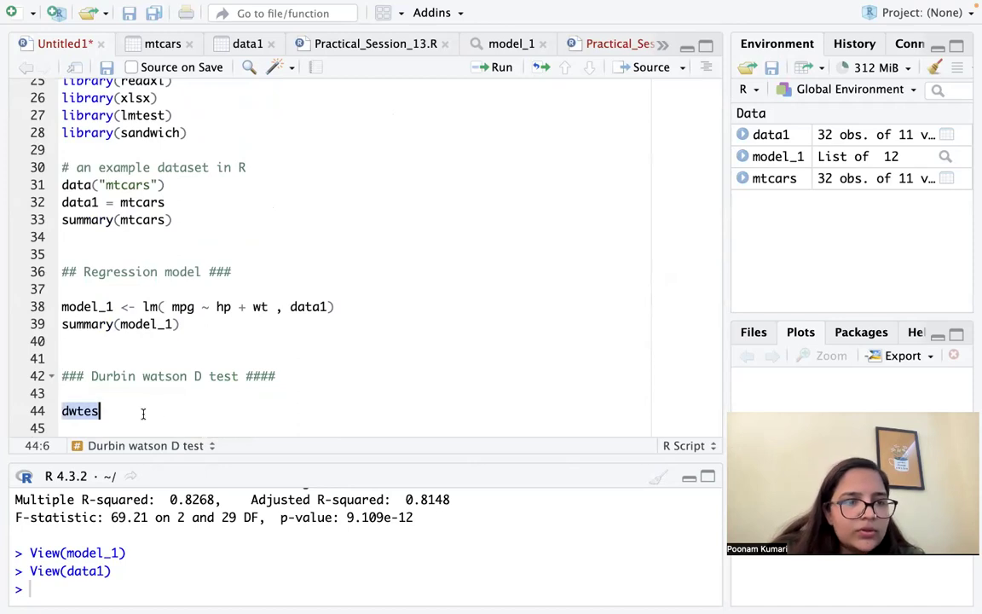
pyautogui.write('t')
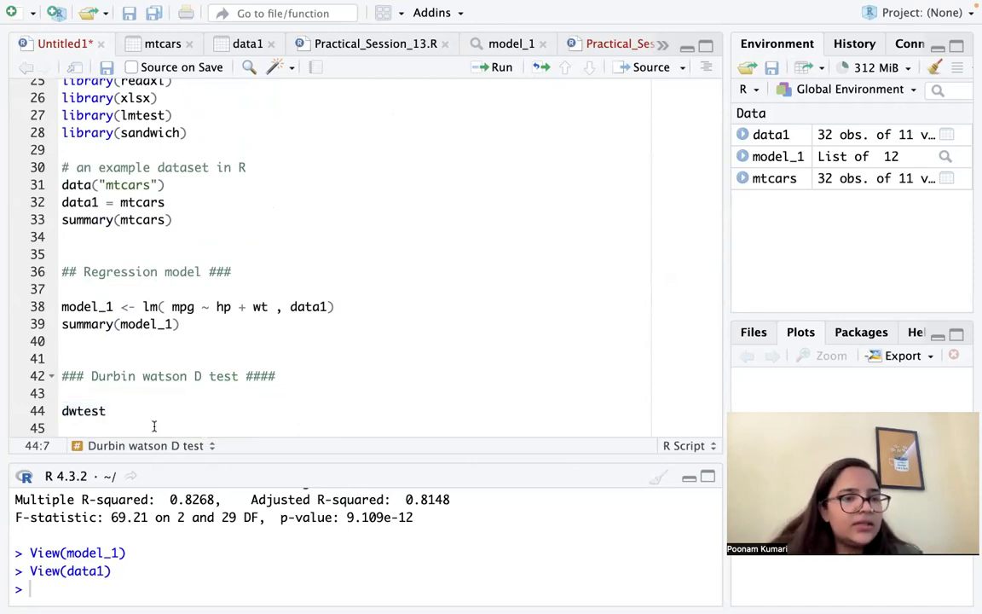
pyautogui.write('(')
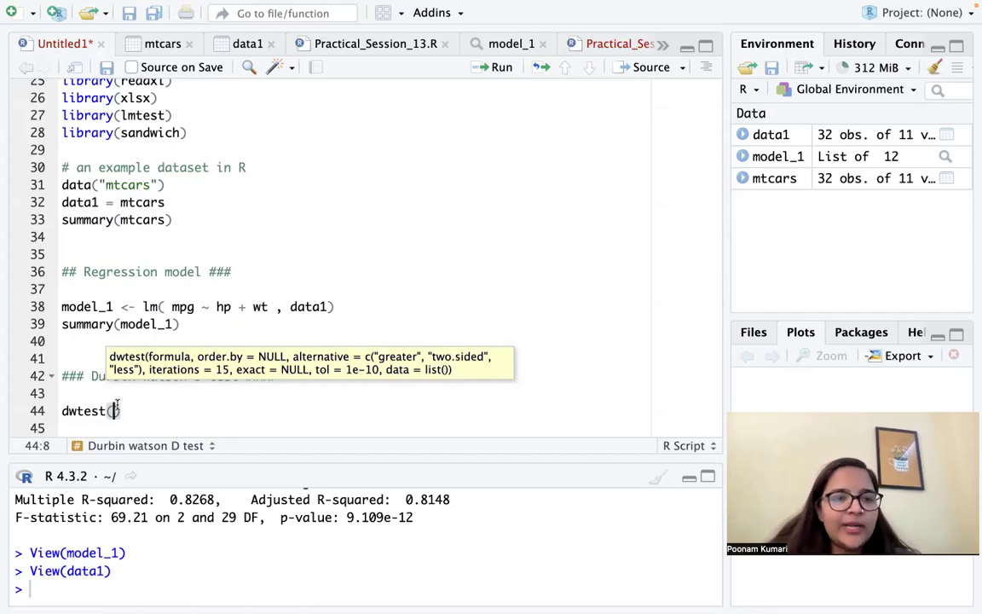
pyautogui.write('model')
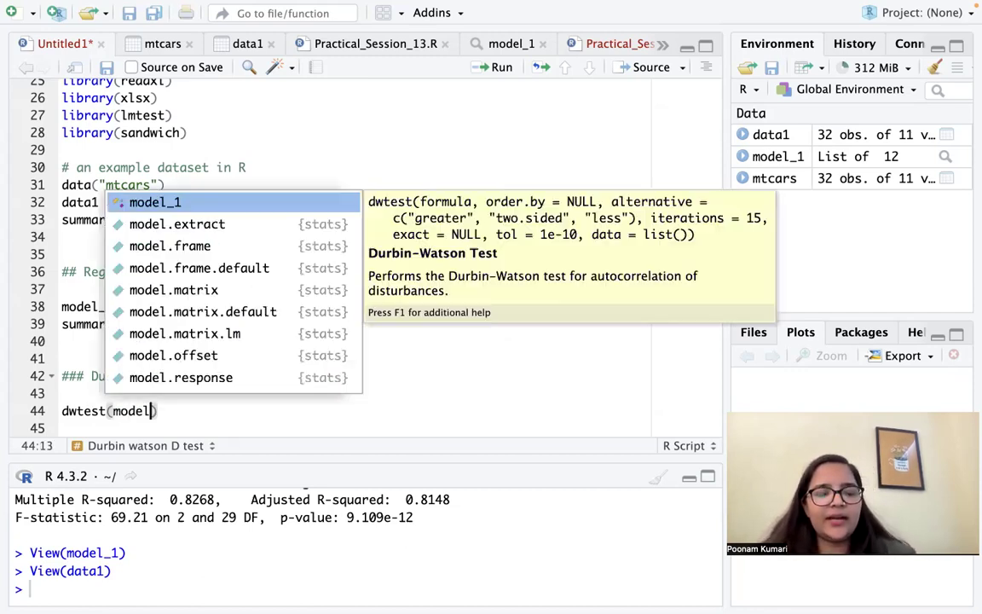
pyautogui.click(142, 205)
pyautogui.write(',')
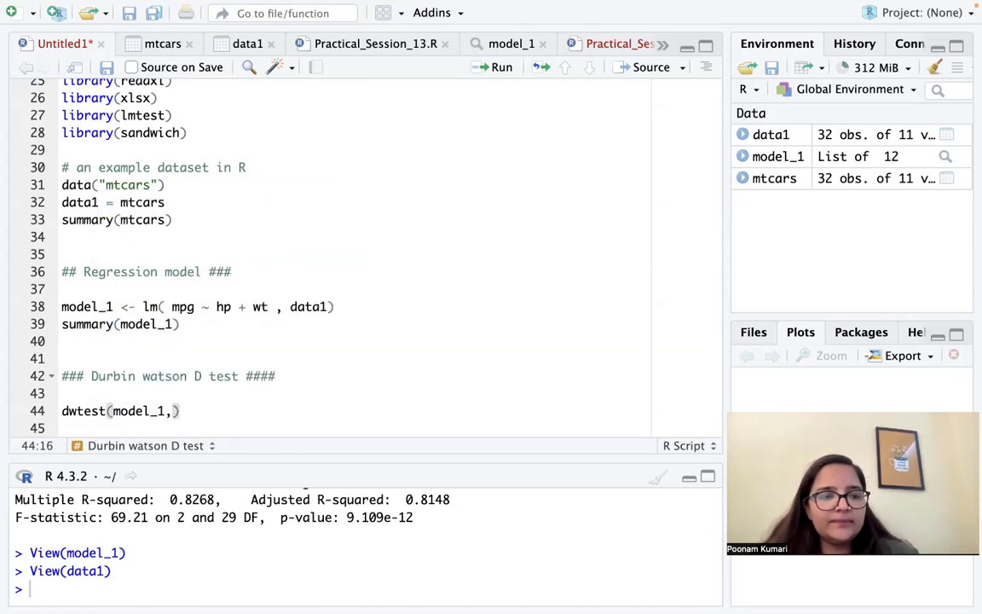
# - Add the argument alternative = "two.sided" to the dwtest call on line 44
pyautogui.click(234, 465)
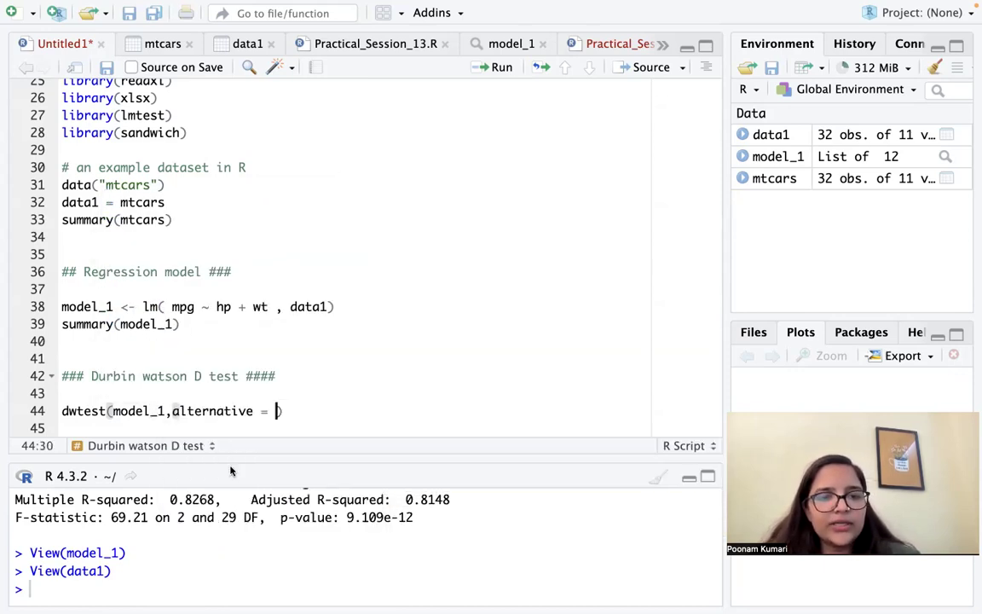
pyautogui.write('"')
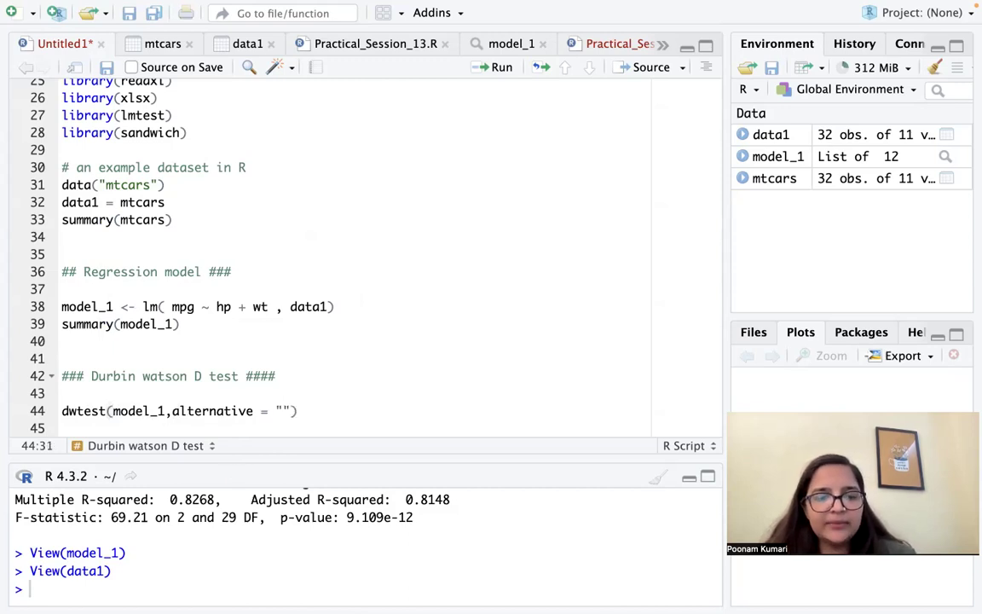
pyautogui.write('tow')
pyautogui.press('BackSpace')
pyautogui.press('BackSpace')
pyautogui.write('wo.')
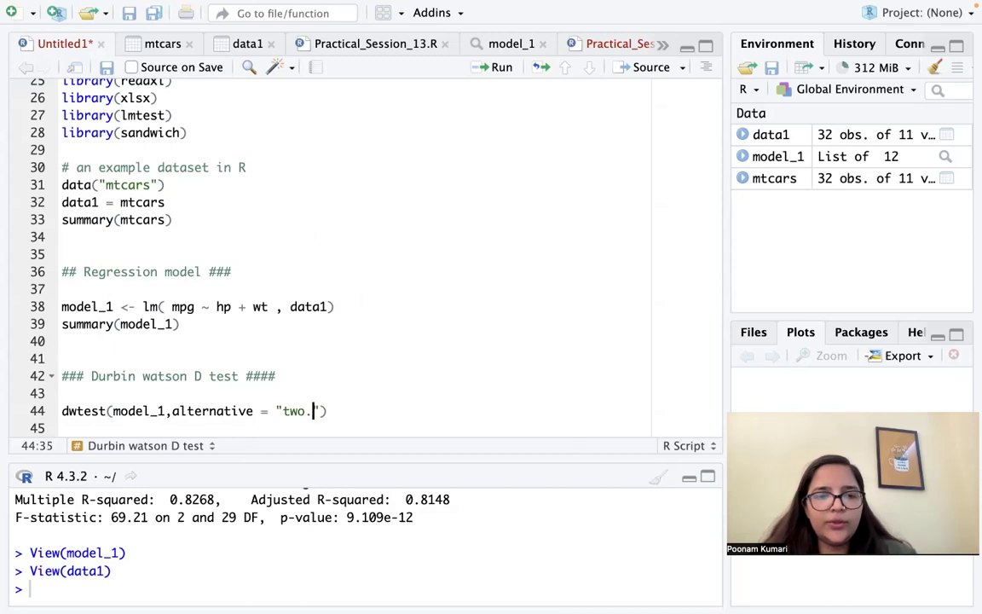
pyautogui.write('sided')
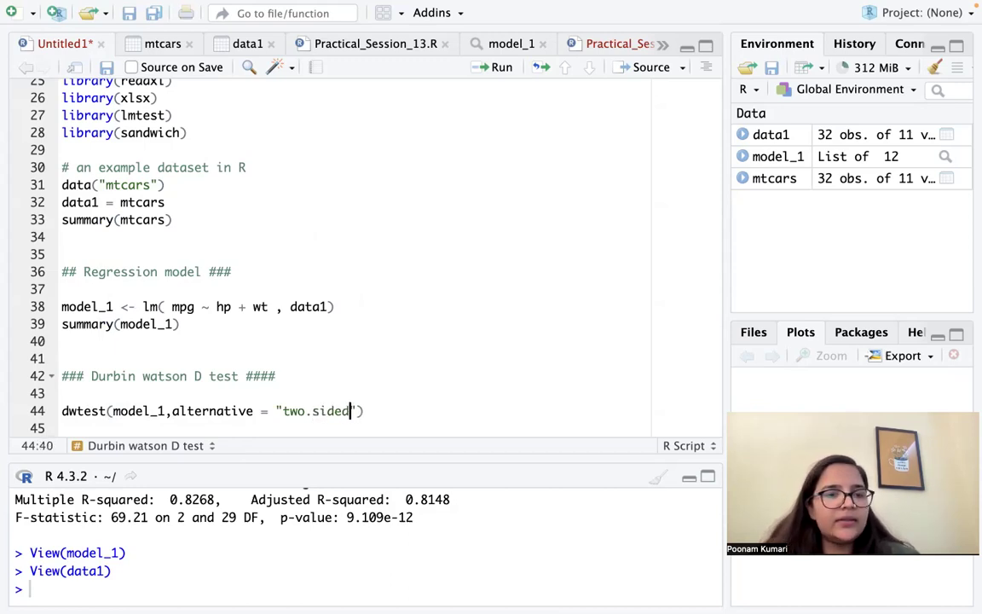
# - Run the dwtest line for model_1 and enlarge the console to read the full Durbin-Watson output
pyautogui.click(376, 411)
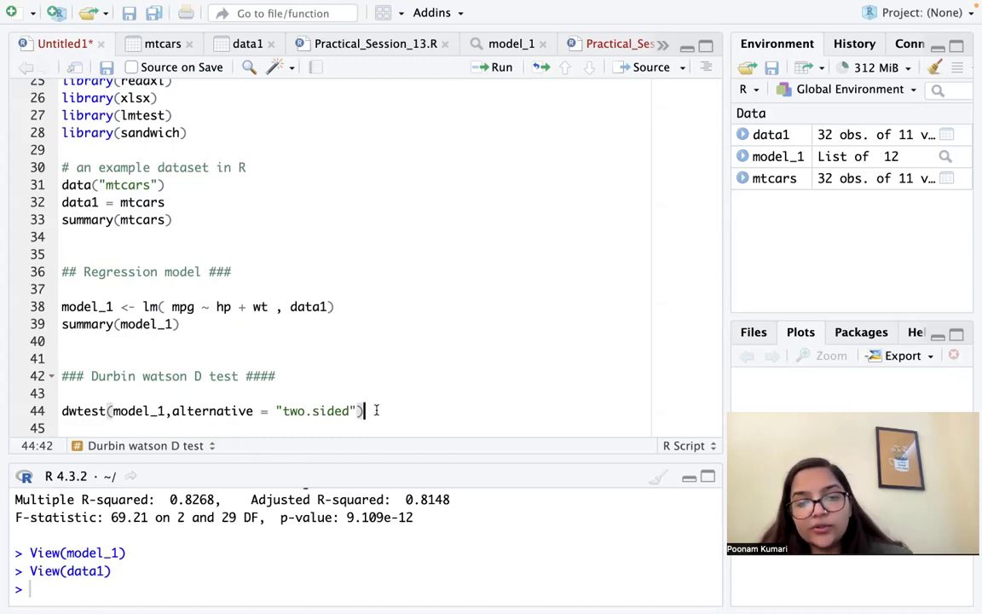
pyautogui.hotkey('shift', 'Down')
pyautogui.hotkey('shift', 'Up')
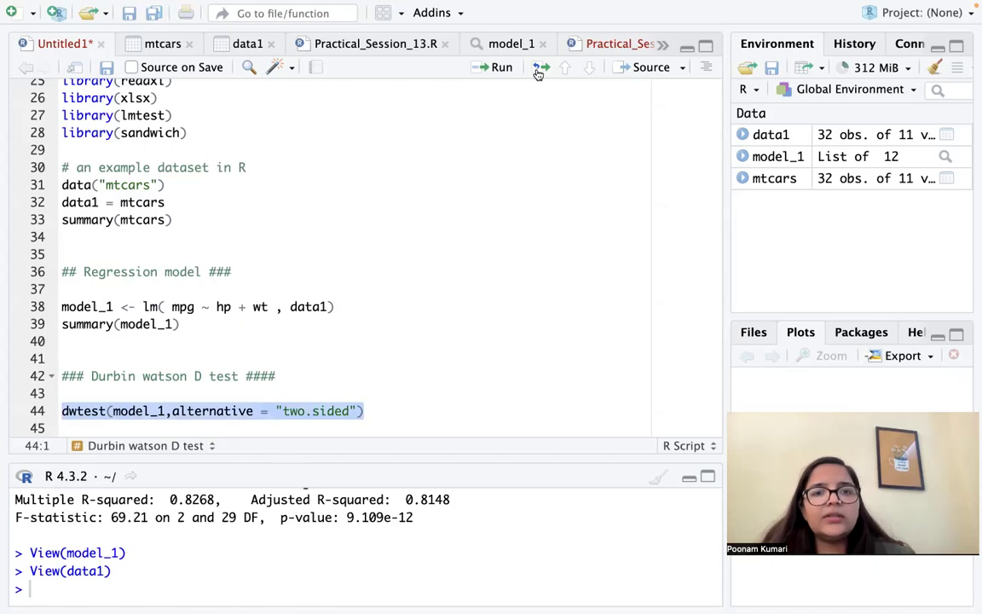
pyautogui.click(500, 67)
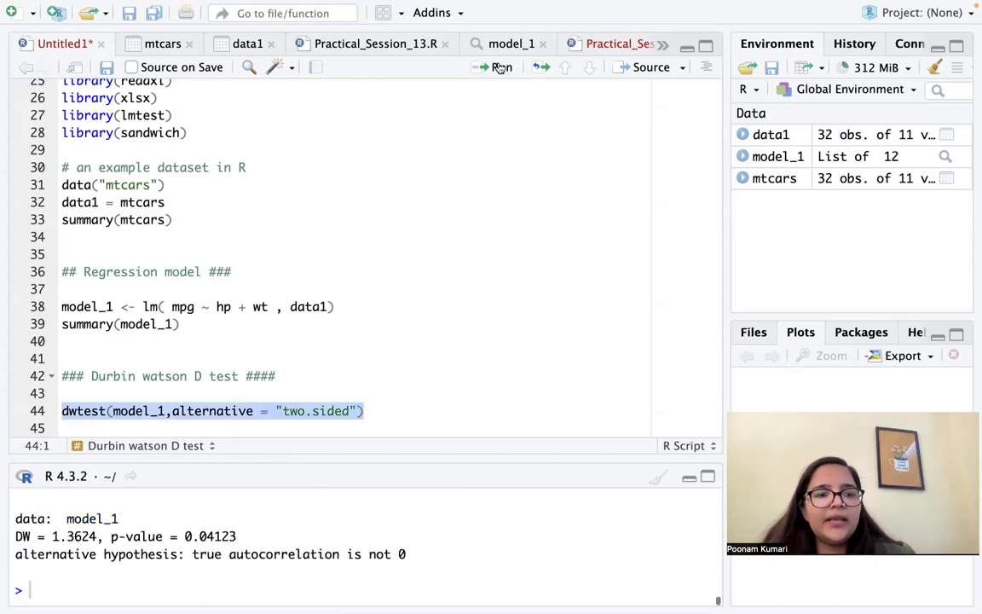
pyautogui.click(408, 377)
pyautogui.moveTo(383, 459); pyautogui.dragTo(377, 274)
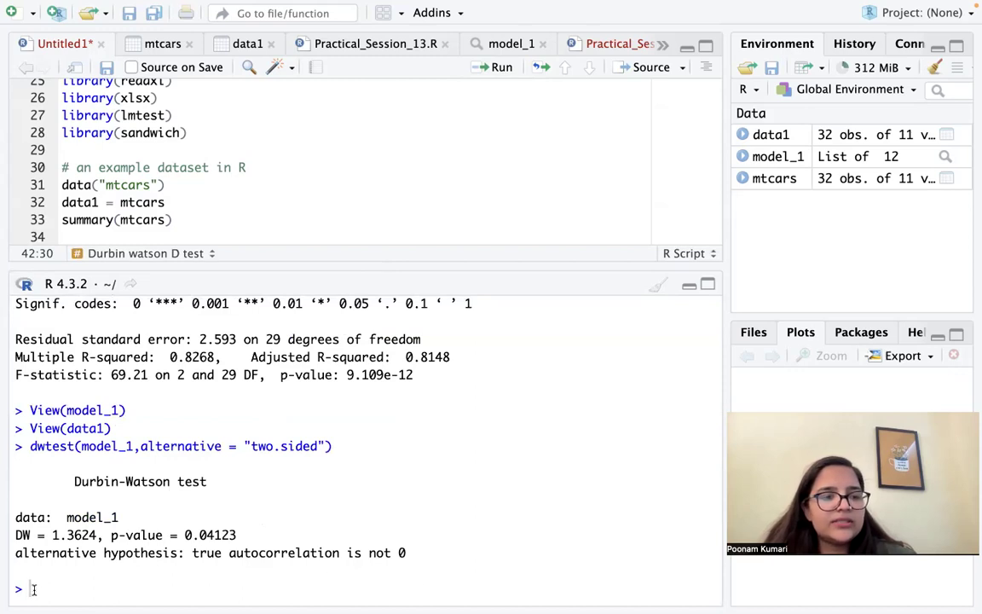
# - Examine the two-sided Durbin-Watson output in the console, covering the DW statistic, p-value and alternative hypothesis
pyautogui.press('Return')
pyautogui.press('Return')
pyautogui.press('Return')
pyautogui.press('Return')
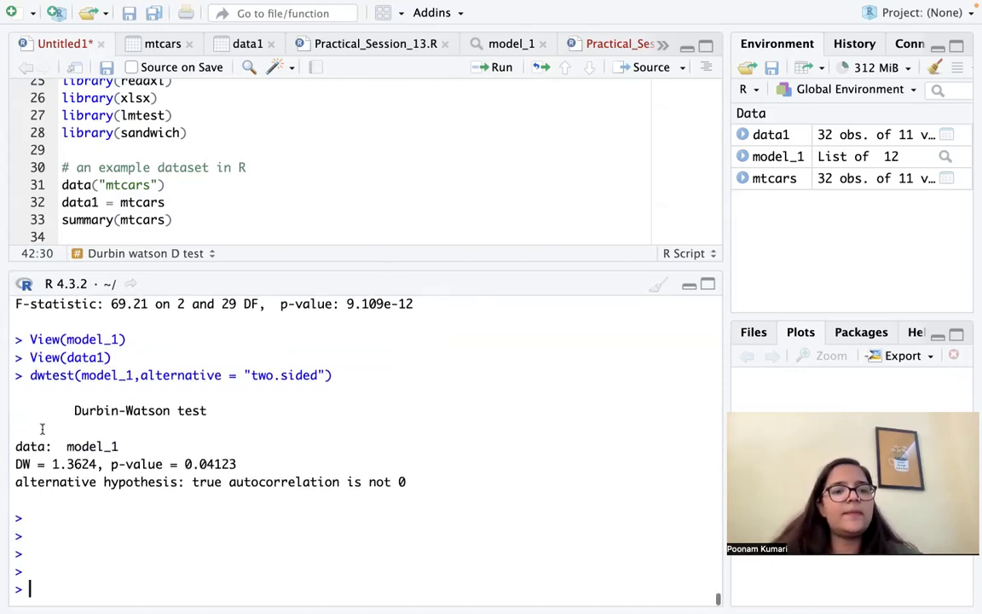
pyautogui.moveTo(452, 485); pyautogui.dragTo(5, 299)
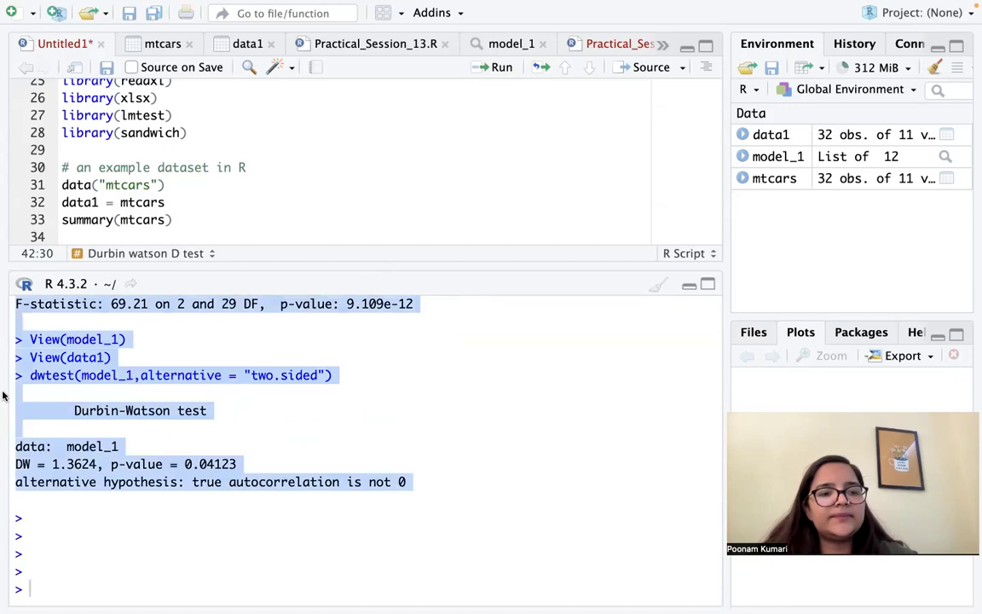
pyautogui.click(86, 355)
pyautogui.moveTo(426, 490); pyautogui.dragTo(69, 416)
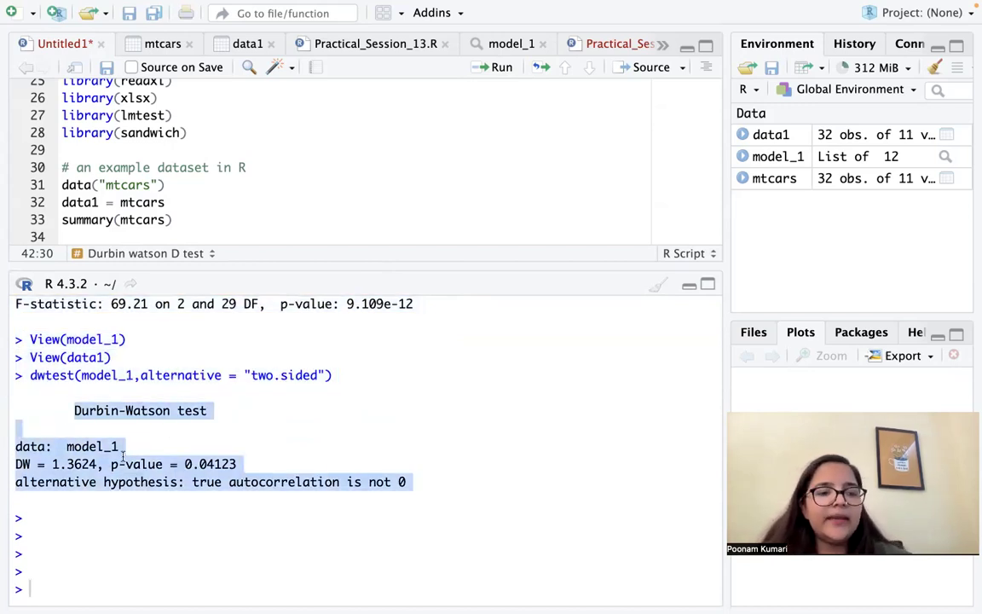
pyautogui.click(26, 461)
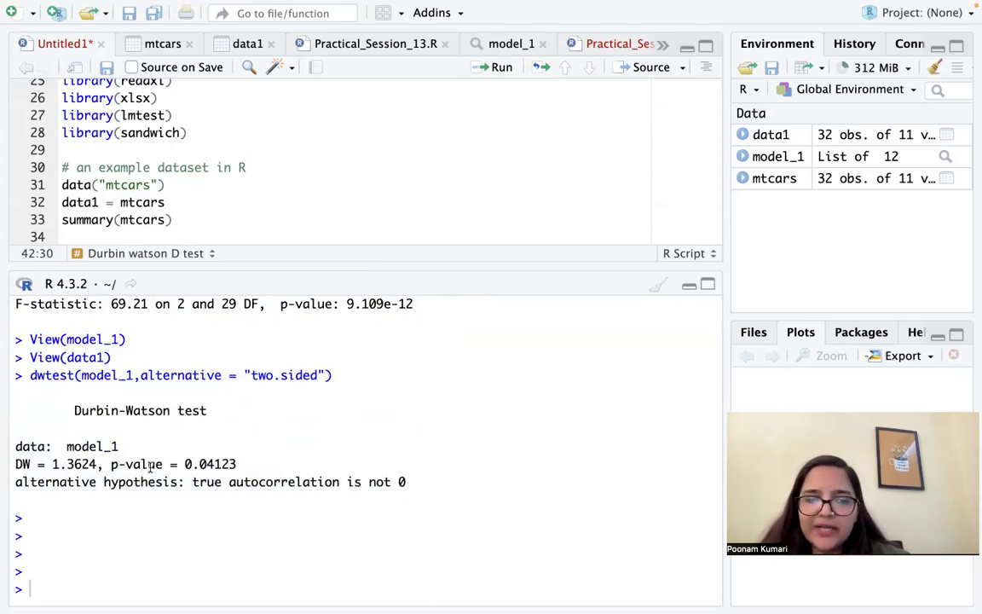
pyautogui.moveTo(17, 485); pyautogui.dragTo(210, 484)
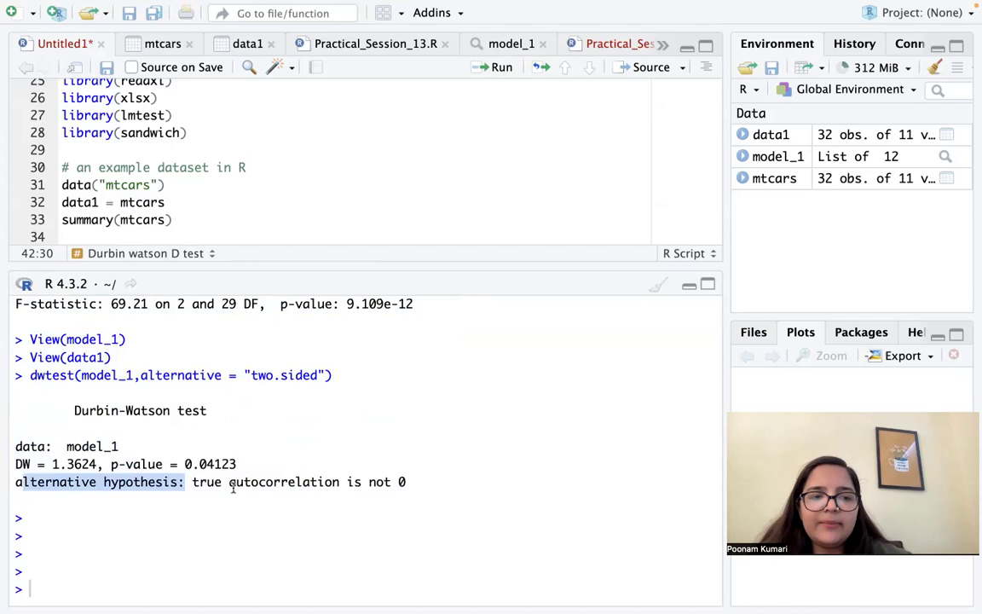
pyautogui.click(230, 484)
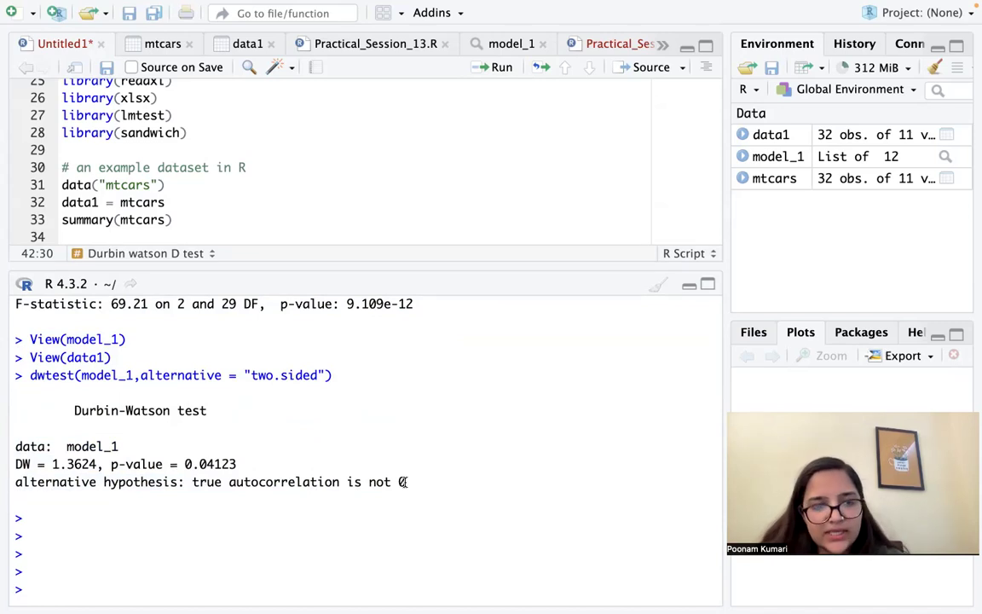
pyautogui.moveTo(246, 463); pyautogui.dragTo(170, 463)
pyautogui.click(258, 471)
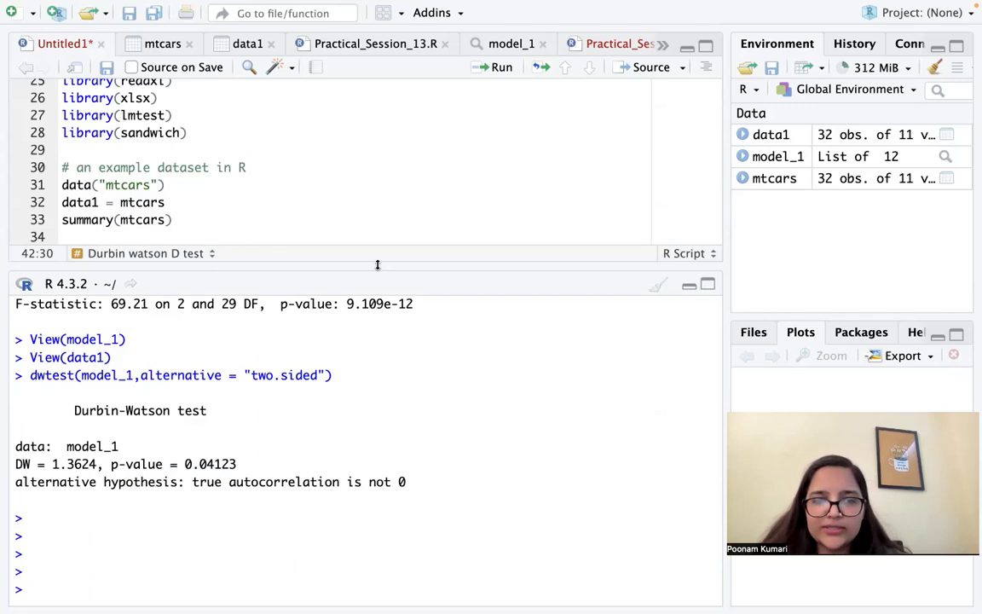
# - Enlarge the script pane and add two new lines below the dwtest call on line 44
pyautogui.moveTo(378, 266); pyautogui.dragTo(371, 300)
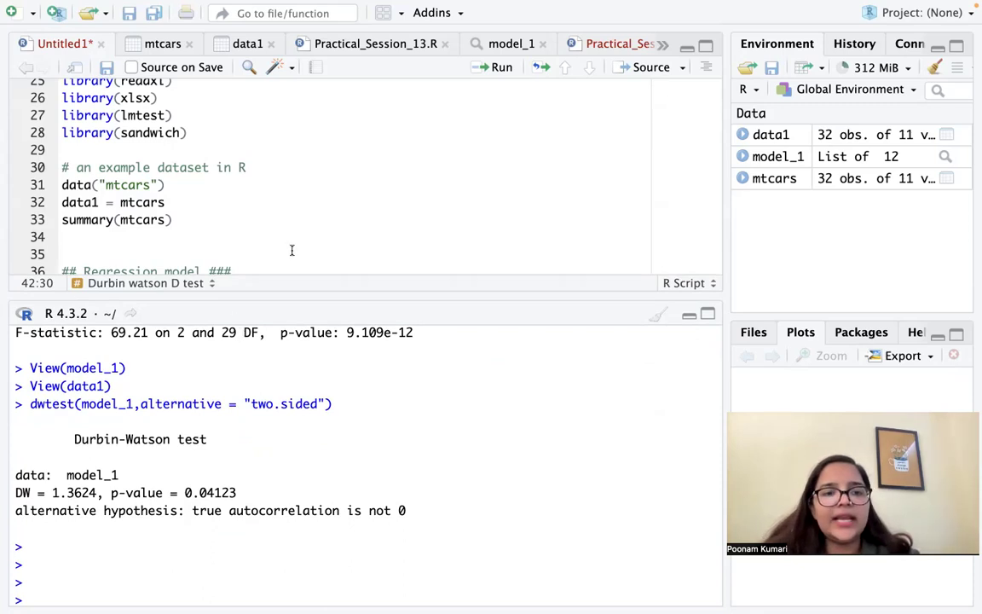
pyautogui.scroll(-1, 318, 253)
pyautogui.scroll(-3, 317, 254)
pyautogui.click(403, 248)
pyautogui.press('Return')
pyautogui.press('Return')
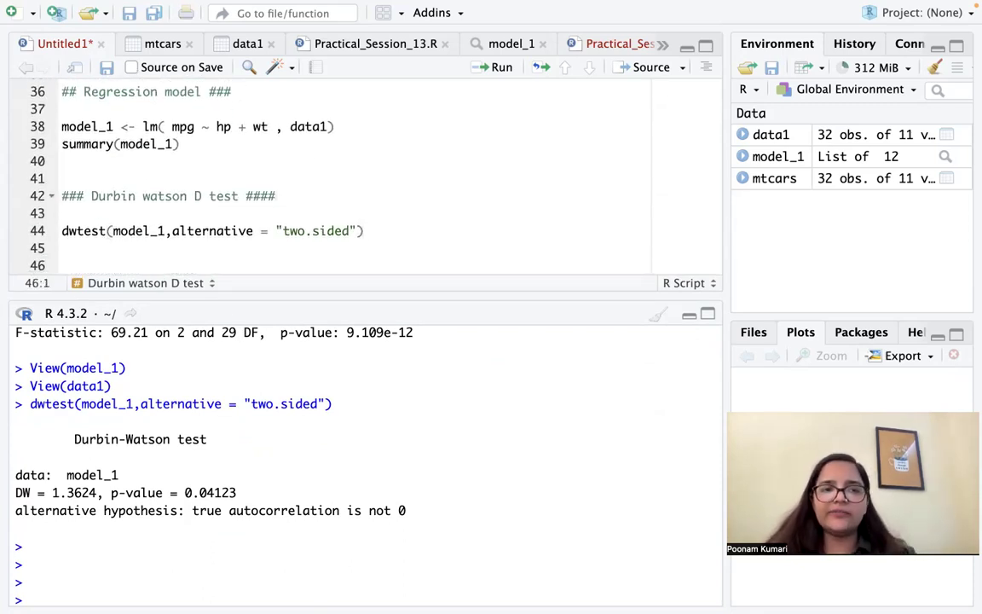
pyautogui.moveTo(395, 233); pyautogui.dragTo(56, 231)
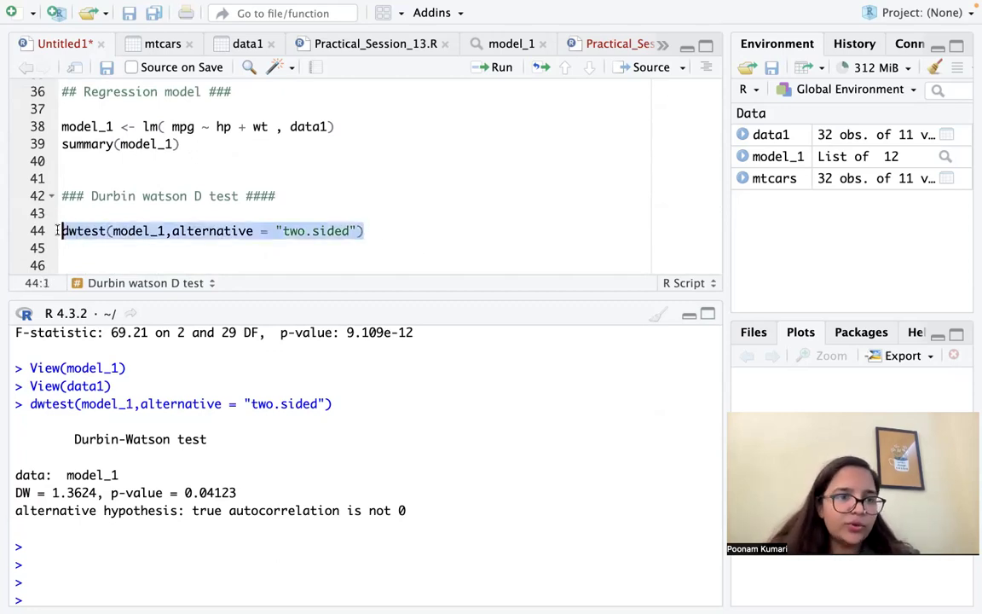
pyautogui.hotkey('ctrl', 'c')
pyautogui.click(72, 249)
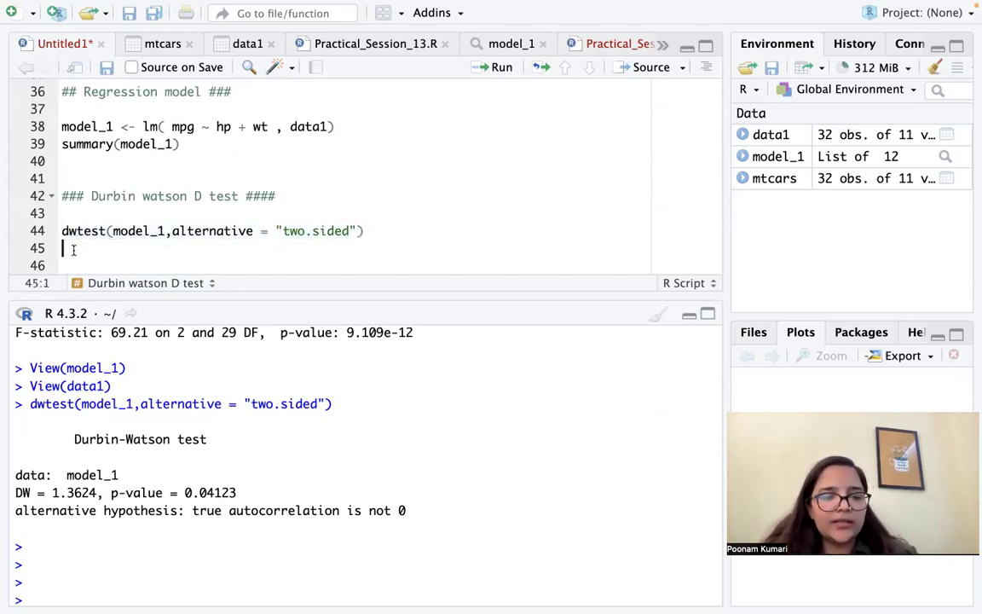
pyautogui.hotkey('ctrl', 'v')
pyautogui.moveTo(356, 248); pyautogui.dragTo(115, 248)
pyautogui.press('BackSpace')
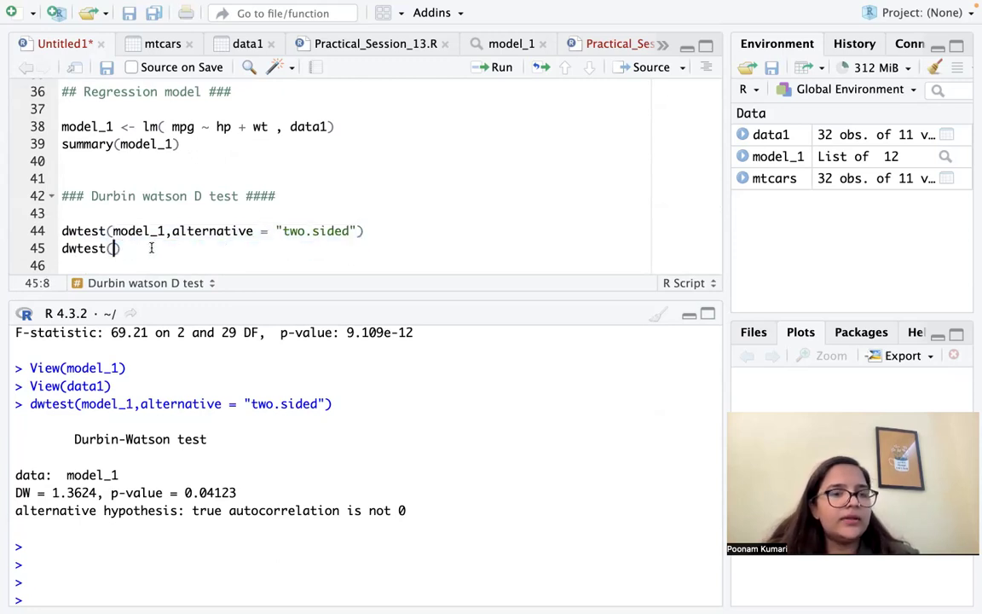
pyautogui.write(')')
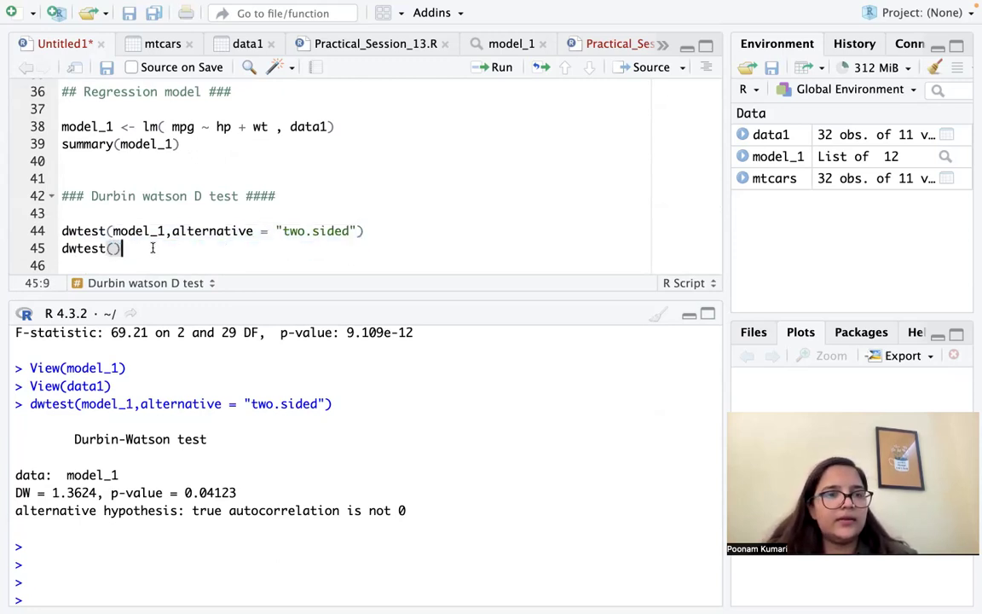
pyautogui.press('Left')
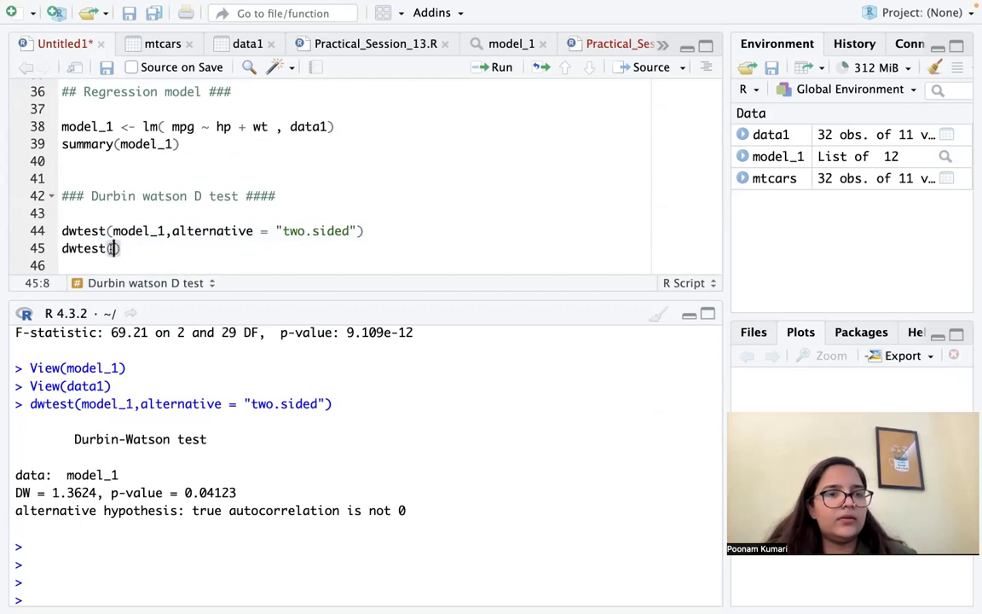
pyautogui.press('Tab')
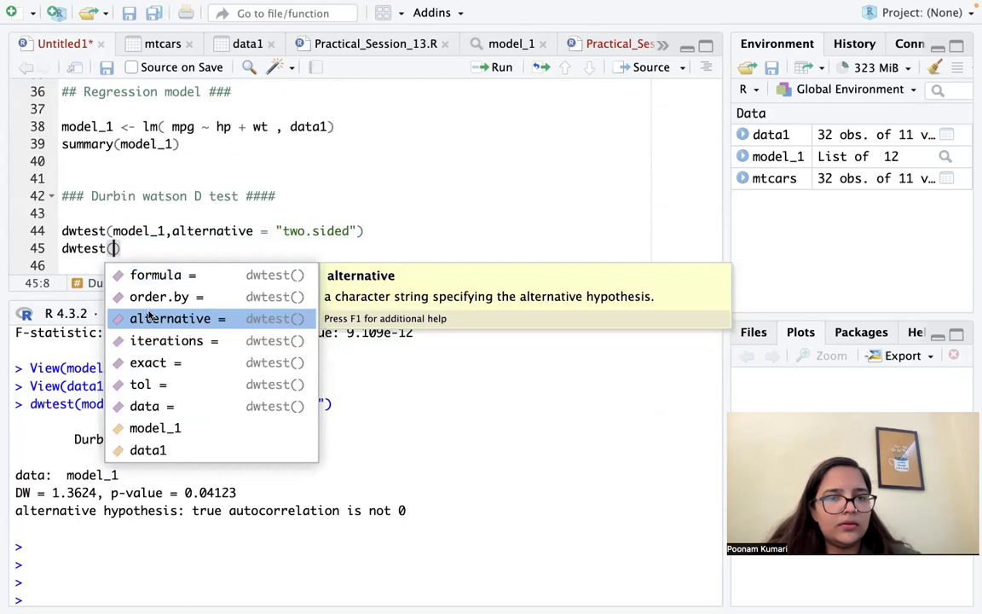
pyautogui.click(391, 241)
pyautogui.moveTo(122, 248); pyautogui.dragTo(68, 248)
pyautogui.press('BackSpace')
pyautogui.press('BackSpace')
# - Begin a new call dwtest( on line 45 and read its argument hint for the alternative options
pyautogui.write('dwtes')
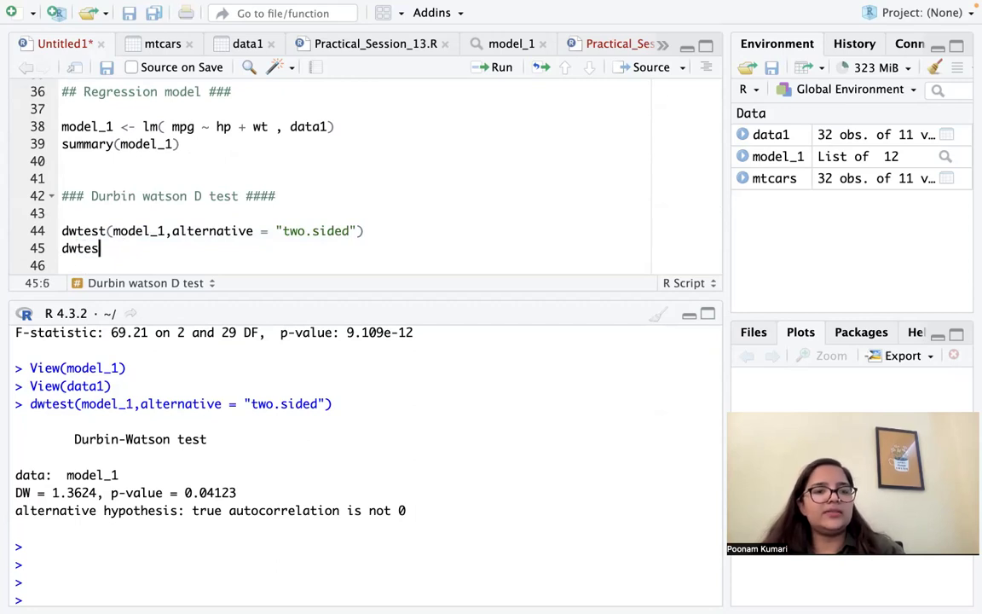
pyautogui.write('t(')
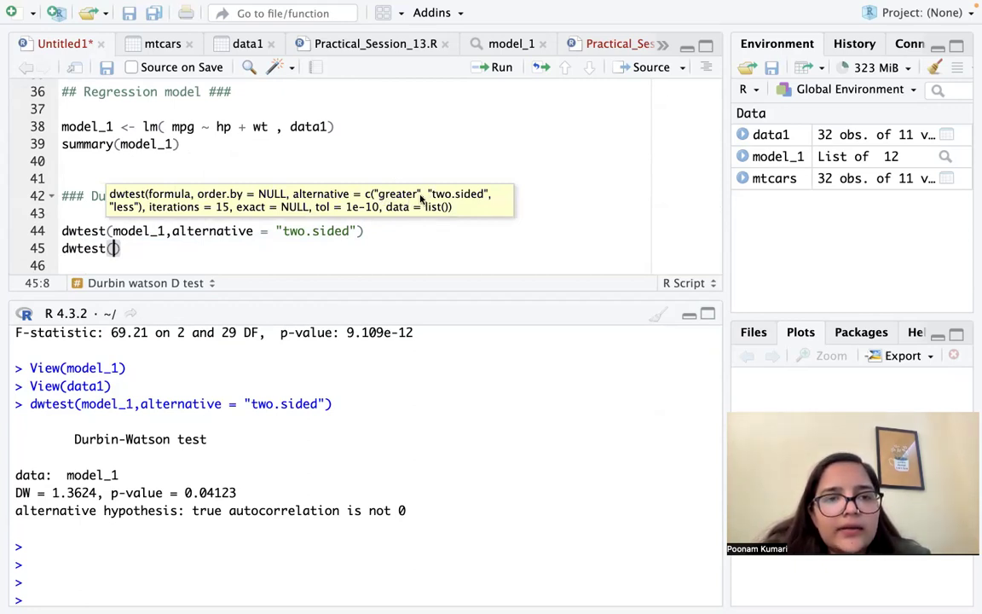
pyautogui.click(131, 250)
pyautogui.press('BackSpace')
pyautogui.press('BackSpace')
pyautogui.write('(')
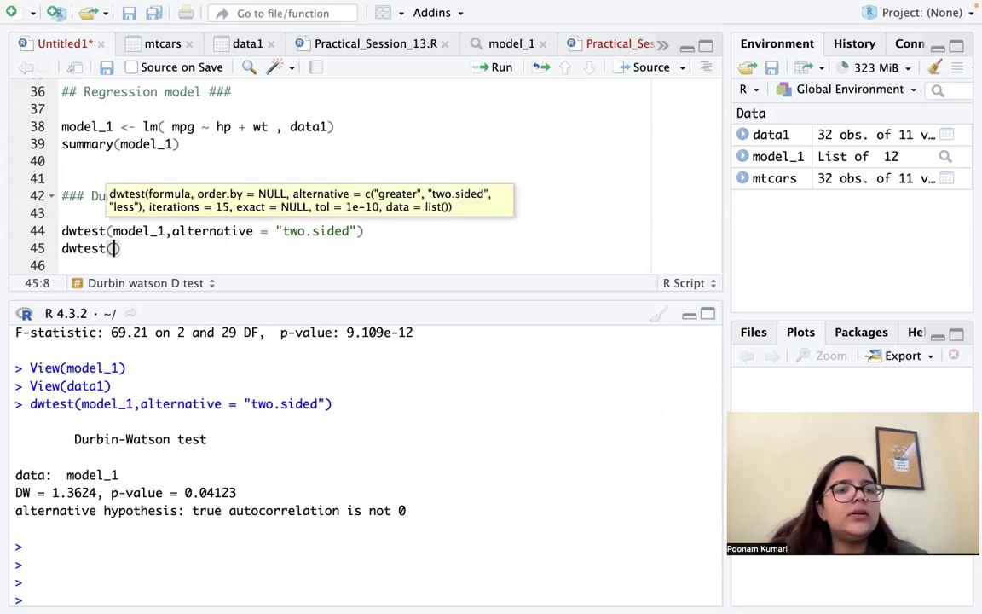
pyautogui.press('Delete')
# - Copy the arguments of the line 44 dwtest call into the call on line 45 and close its parenthesis
pyautogui.moveTo(356, 231); pyautogui.dragTo(112, 232)
pyautogui.hotkey('ctrl', 'c')
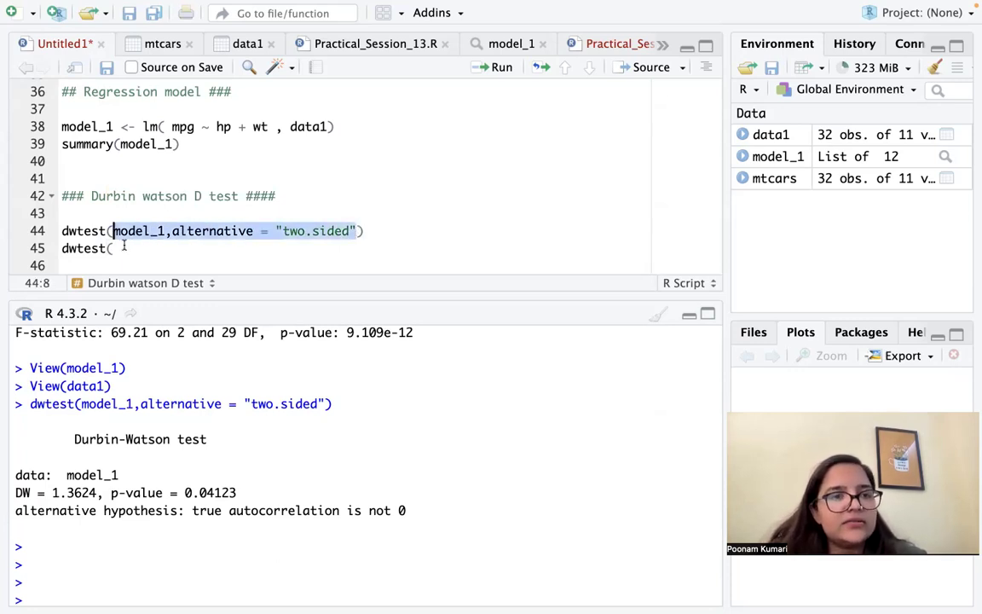
pyautogui.click(126, 248)
pyautogui.hotkey('ctrl', 'v')
pyautogui.write(')')
# - Set the alternative argument of the dwtest call on line 45 to "greater"
pyautogui.press('Left')
pyautogui.press('Left')
pyautogui.press('BackSpace')
pyautogui.press('BackSpace')
pyautogui.press('BackSpace')
pyautogui.press('BackSpace')
pyautogui.press('BackSpace')
pyautogui.press('BackSpace')
pyautogui.press('BackSpace')
pyautogui.press('BackSpace')
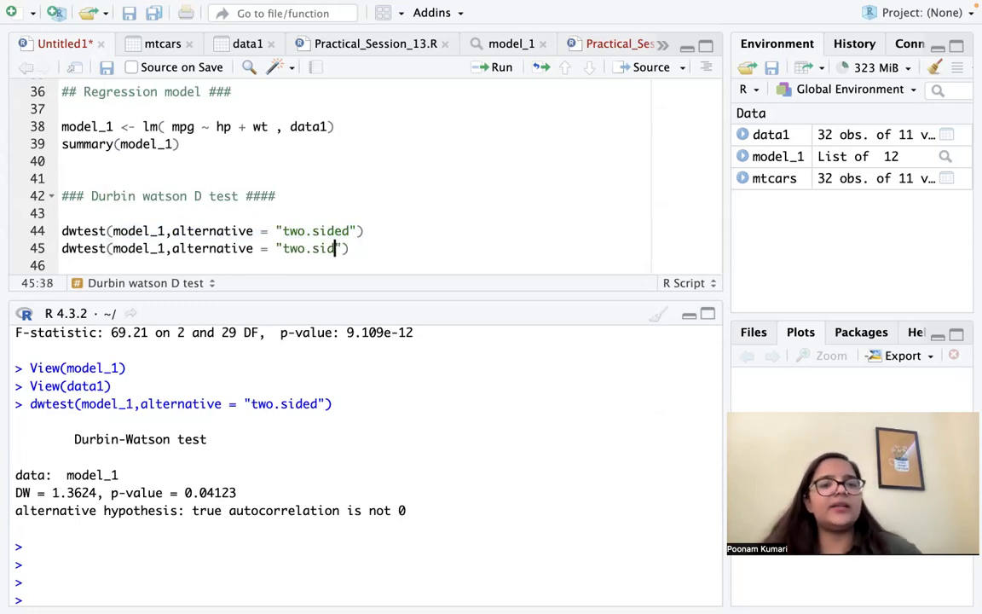
pyautogui.press('BackSpace')
pyautogui.write('greate')
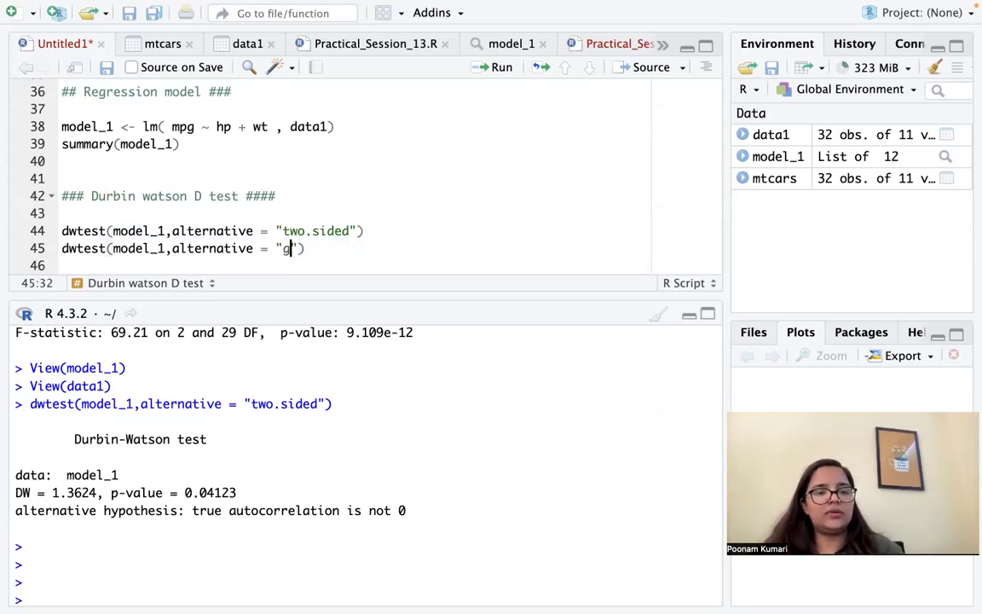
pyautogui.write('r')
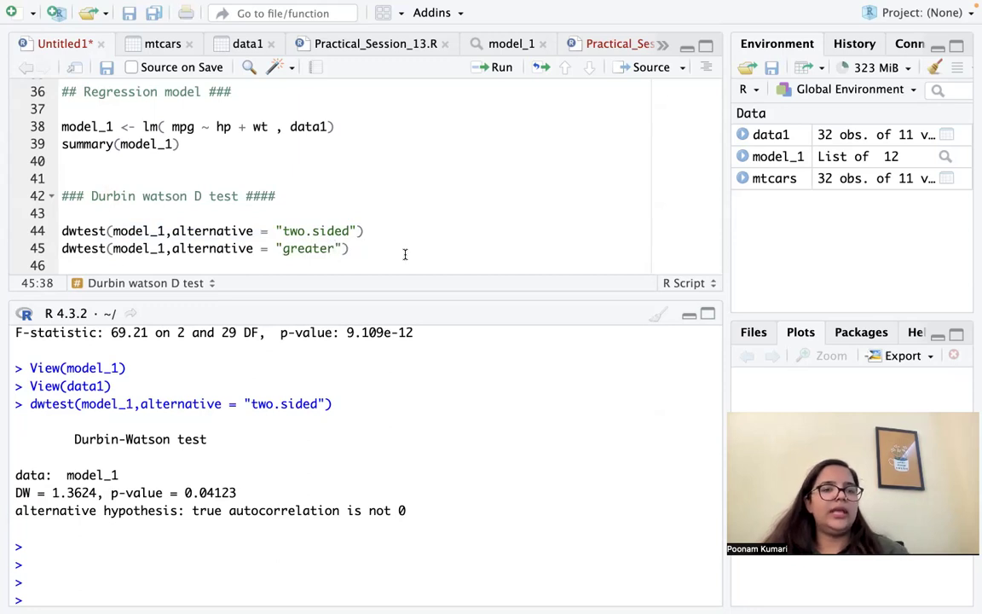
# - Duplicate the "greater" dwtest call from line 45 onto line 46
pyautogui.moveTo(381, 244); pyautogui.dragTo(62, 248)
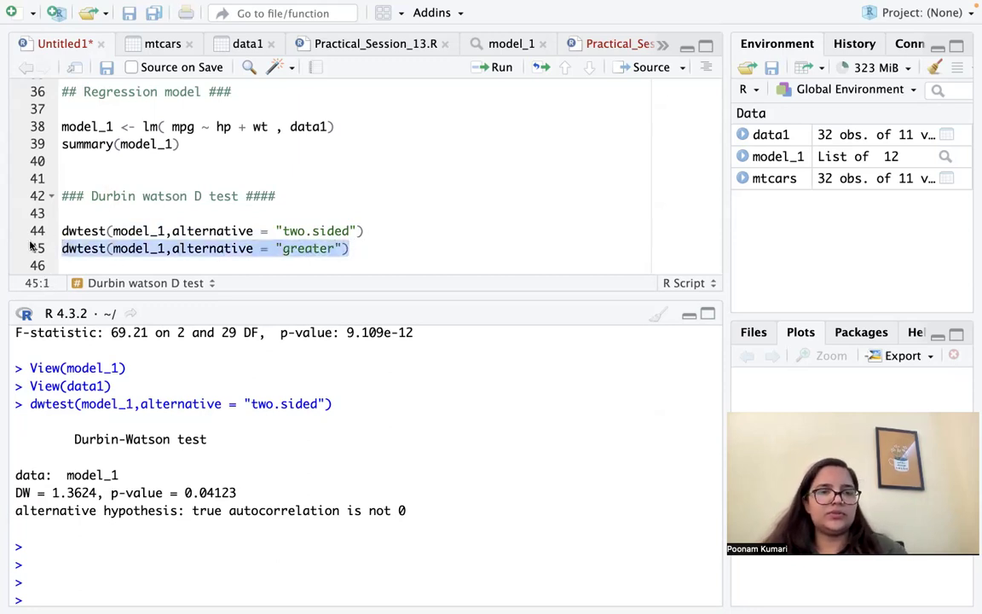
pyautogui.press('super+c')
pyautogui.click(351, 249)
pyautogui.press('Return')
pyautogui.press('super+v')
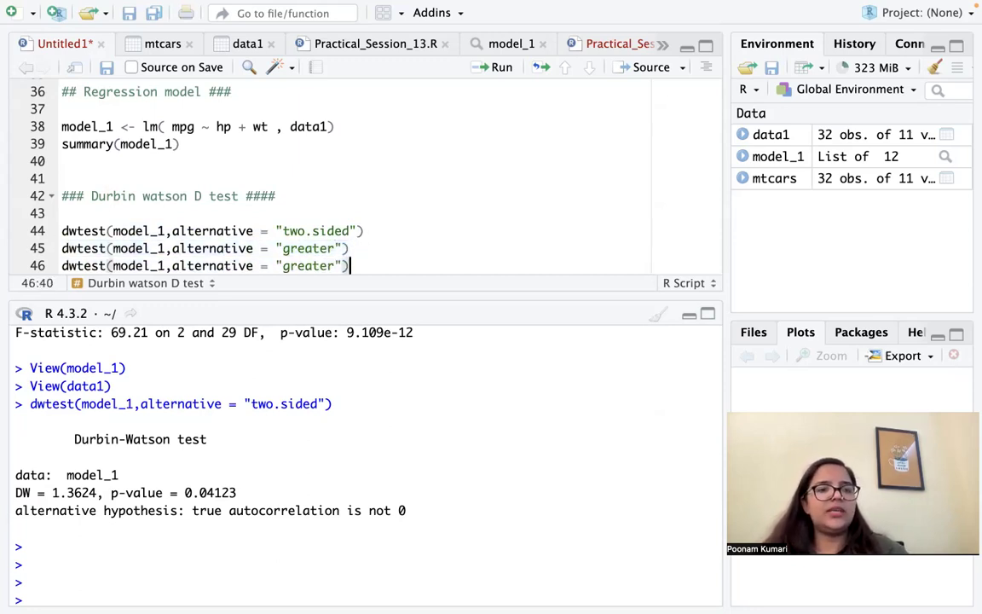
# - Set the alternative argument of the dwtest call on line 46 to "less" and add a new line below it
pyautogui.click(332, 267)
pyautogui.press('BackSpace')
pyautogui.press('BackSpace')
pyautogui.press('BackSpace')
pyautogui.press('BackSpace')
pyautogui.press('BackSpace')
pyautogui.press('BackSpace')
pyautogui.press('BackSpace')
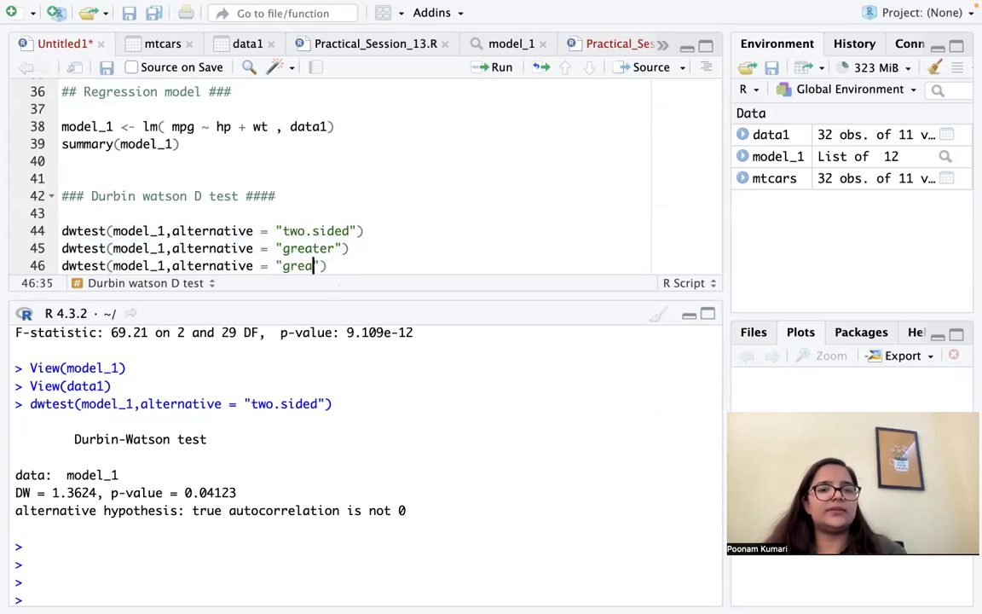
pyautogui.write('less')
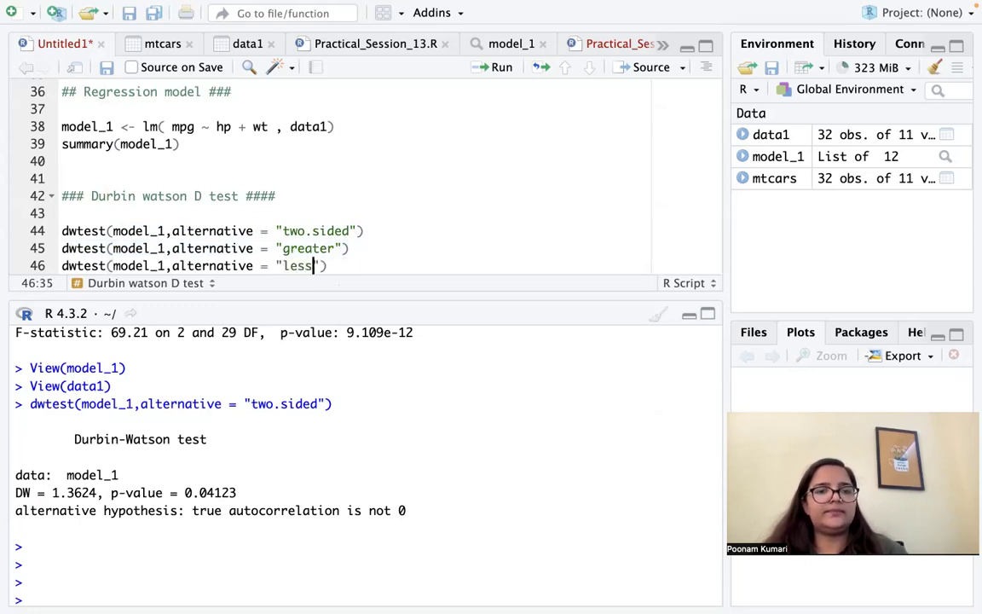
pyautogui.click(399, 264)
pyautogui.press('Return')
# - Run the "greater" dwtest call on line 45 and enlarge the console to read its p-value and alternative hypothesis
pyautogui.moveTo(351, 231); pyautogui.dragTo(37, 241)
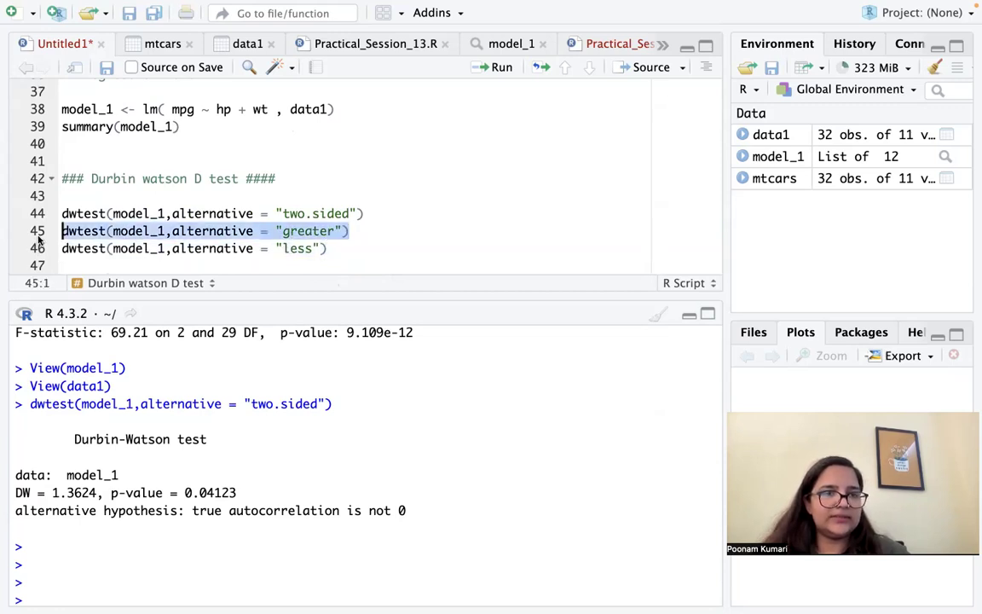
pyautogui.click(498, 67)
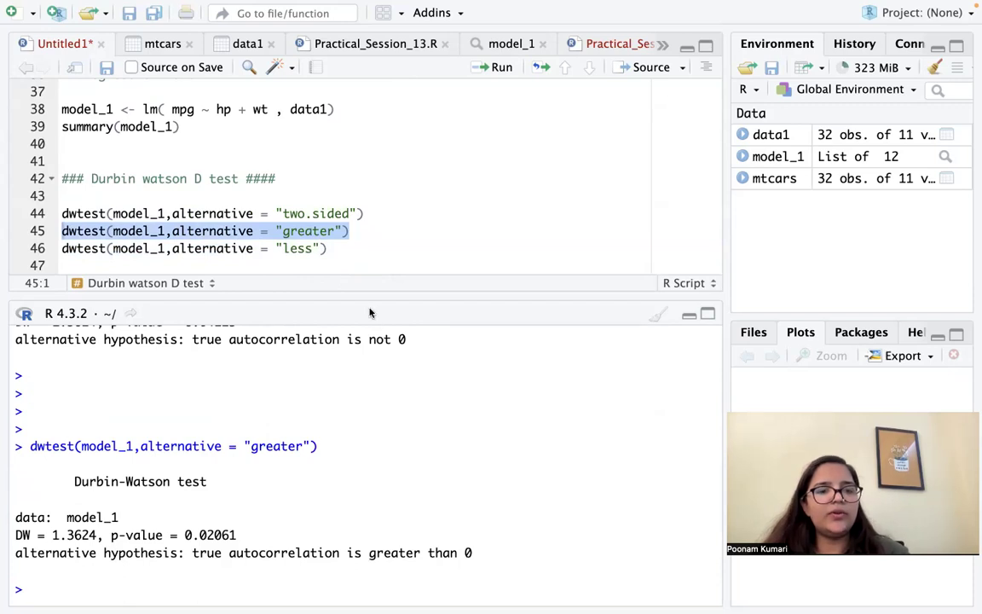
pyautogui.moveTo(356, 294); pyautogui.dragTo(350, 203)
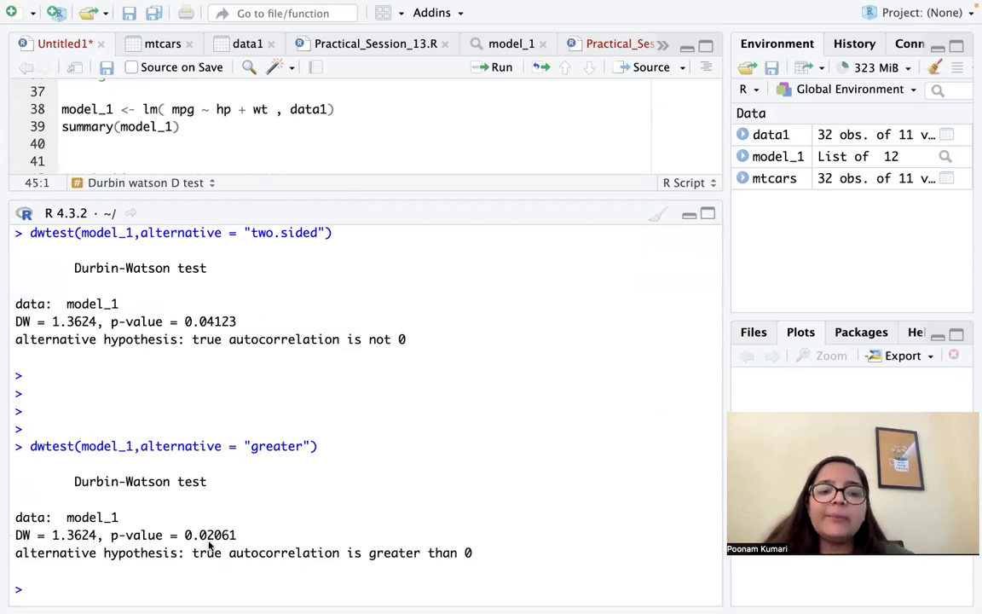
pyautogui.moveTo(17, 556); pyautogui.dragTo(418, 584)
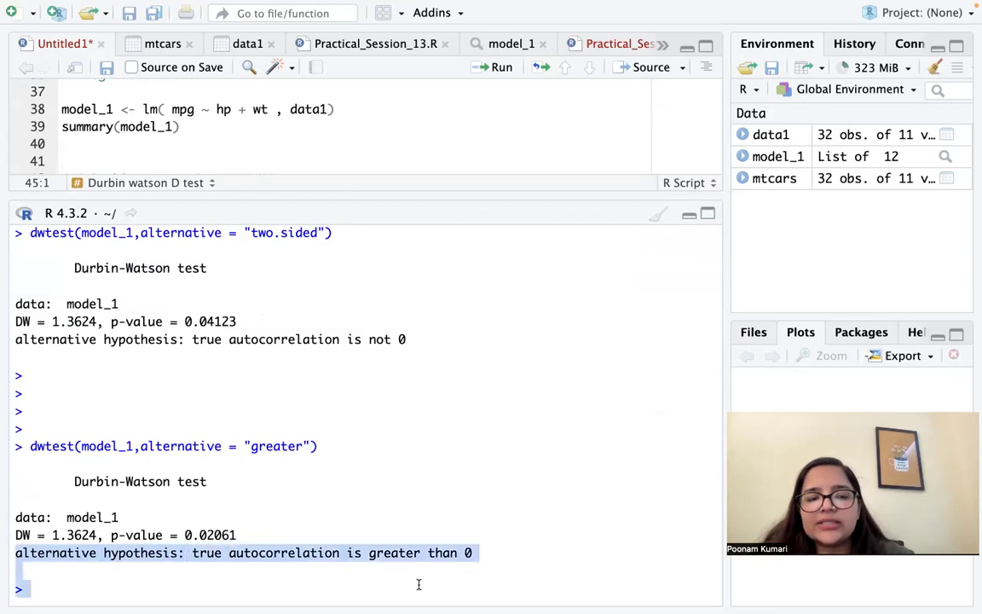
pyautogui.click(483, 552)
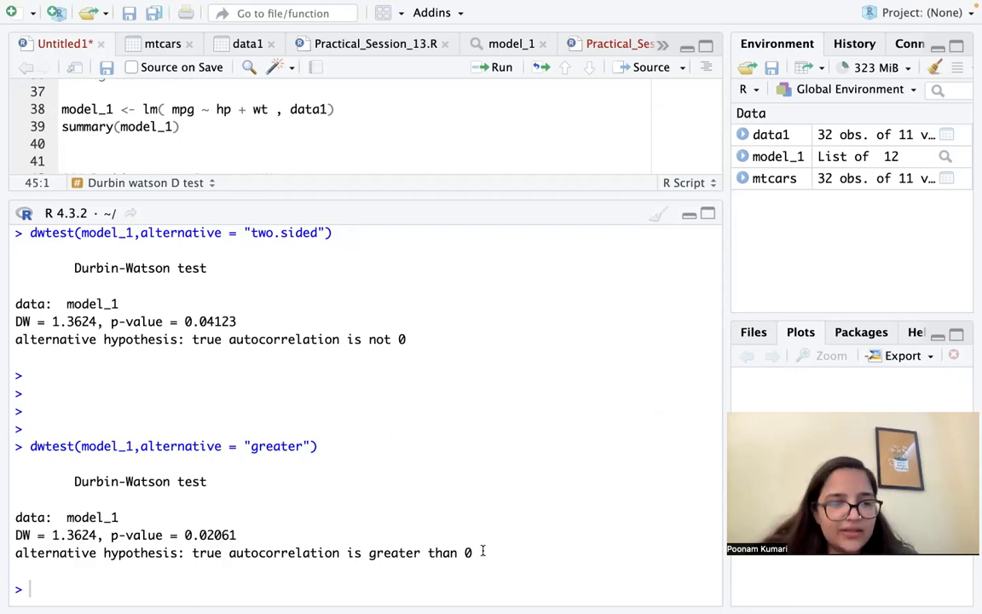
pyautogui.moveTo(248, 538); pyautogui.dragTo(207, 536)
pyautogui.click(252, 533)
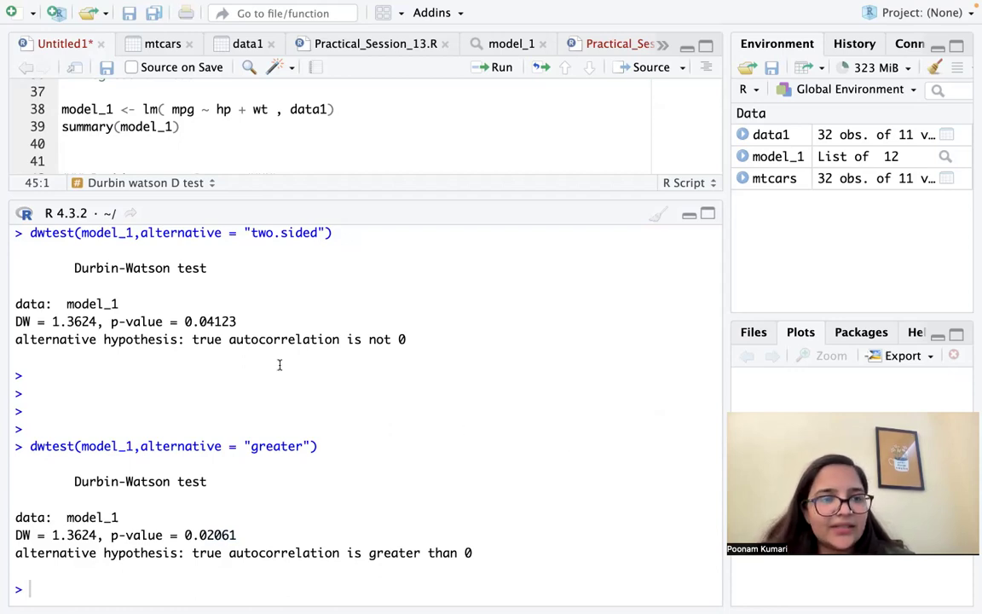
pyautogui.moveTo(329, 192); pyautogui.dragTo(329, 346)
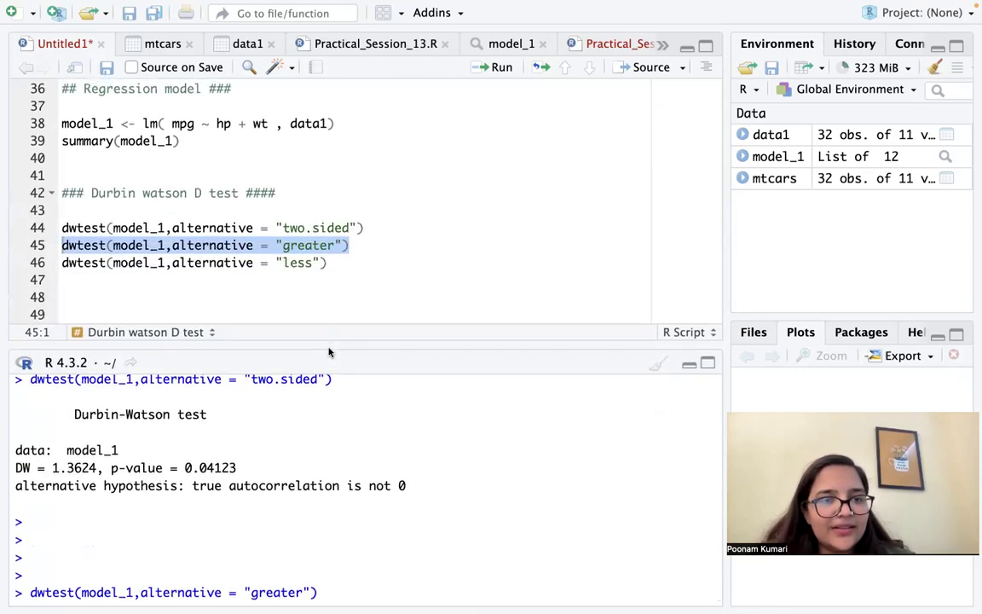
pyautogui.click(266, 296)
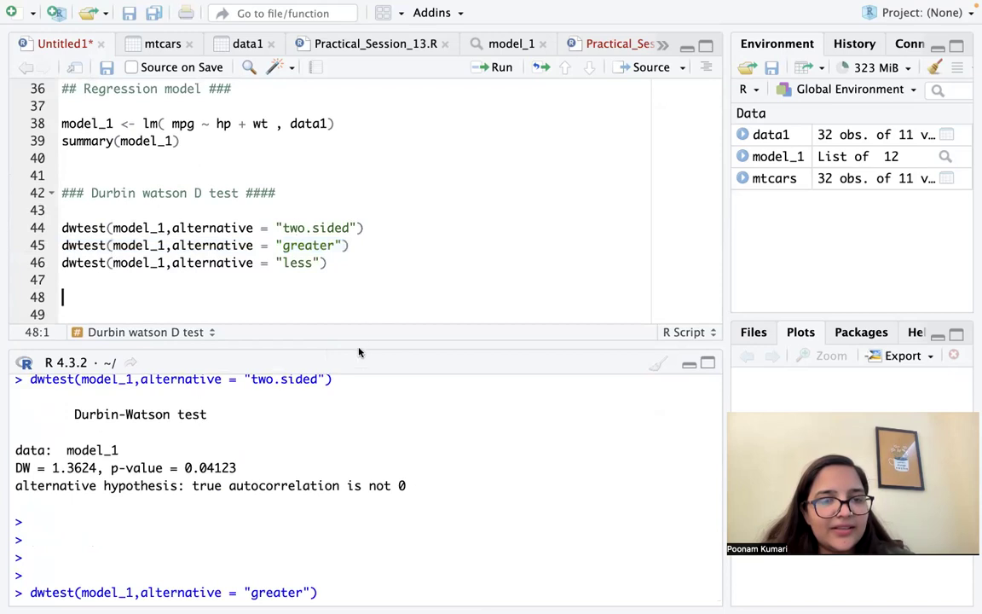
pyautogui.moveTo(357, 343); pyautogui.dragTo(351, 211)
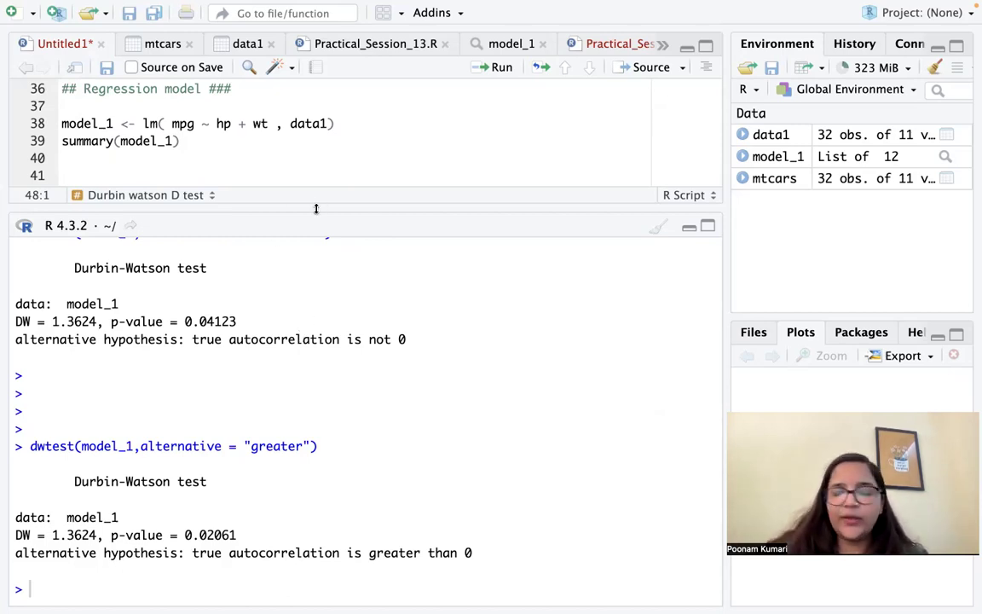
# - Shrink the console so that the script editor gets more height
pyautogui.moveTo(316, 208); pyautogui.dragTo(309, 337)
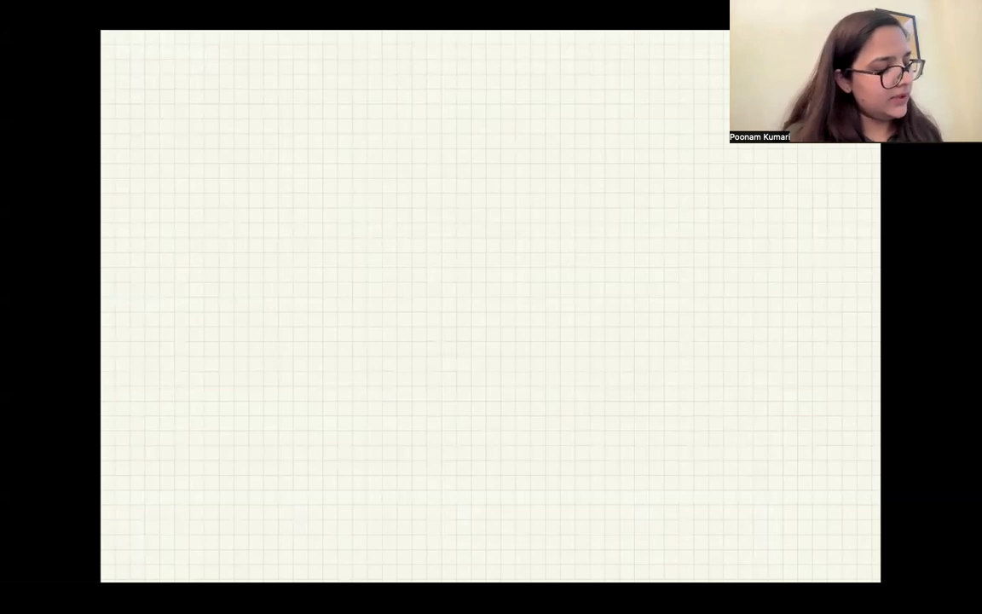
# - Switch to the handwritten grid-paper notes, write the formula d ≈ 2(1 − ρ) on the blank page and highlight it in pink
pyautogui.moveTo(213, 86)
pyautogui.mouseDown()
pyautogui.moveTo(241, 72)
pyautogui.moveTo(247, 86)
pyautogui.mouseUp()
pyautogui.moveTo(359, 97)
pyautogui.mouseDown()
pyautogui.moveTo(366, 76)
pyautogui.moveTo(361, 85)
pyautogui.mouseUp()
pyautogui.scroll(2, 490, 307)
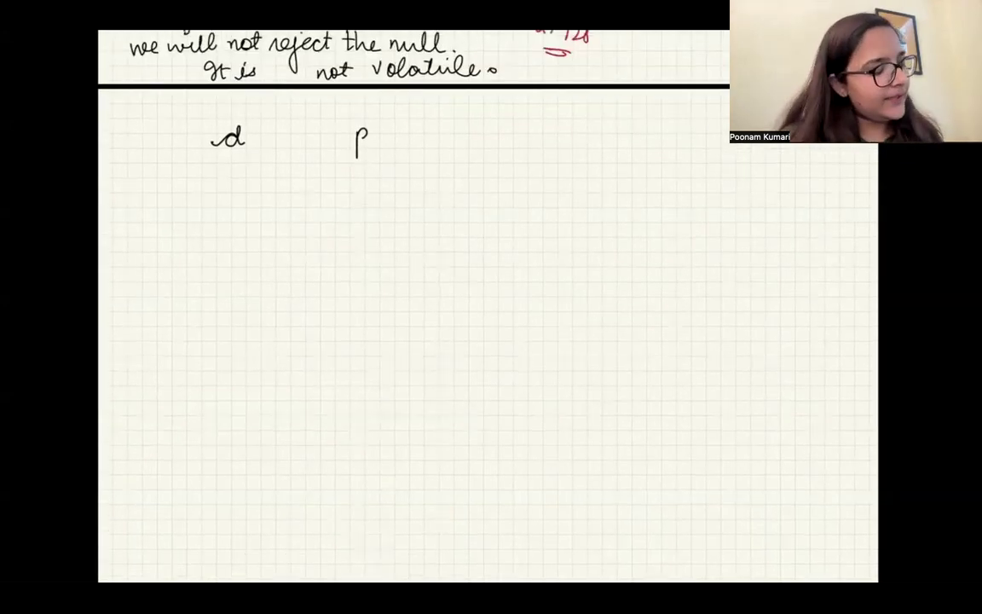
pyautogui.moveTo(274, 137); pyautogui.dragTo(346, 155)
pyautogui.moveTo(366, 119)
pyautogui.mouseDown()
pyautogui.moveTo(372, 157)
pyautogui.moveTo(362, 122)
pyautogui.mouseUp()
pyautogui.moveTo(363, 142)
pyautogui.mouseDown()
pyautogui.moveTo(434, 141)
pyautogui.moveTo(383, 148)
pyautogui.mouseUp()
pyautogui.moveTo(389, 142); pyautogui.dragTo(450, 159)
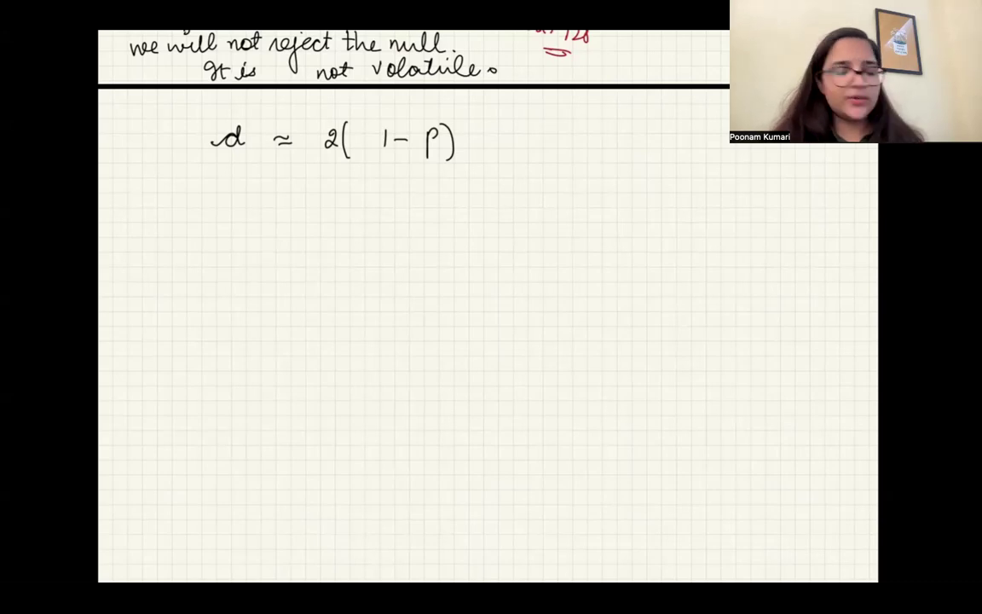
pyautogui.moveTo(448, 138)
pyautogui.mouseDown()
pyautogui.moveTo(217, 140)
pyautogui.moveTo(242, 128)
pyautogui.moveTo(422, 129)
pyautogui.moveTo(450, 148)
pyautogui.moveTo(211, 146)
pyautogui.mouseUp()
pyautogui.moveTo(415, 133)
pyautogui.mouseDown()
pyautogui.moveTo(309, 115)
pyautogui.moveTo(189, 116)
pyautogui.moveTo(184, 130)
pyautogui.mouseUp()
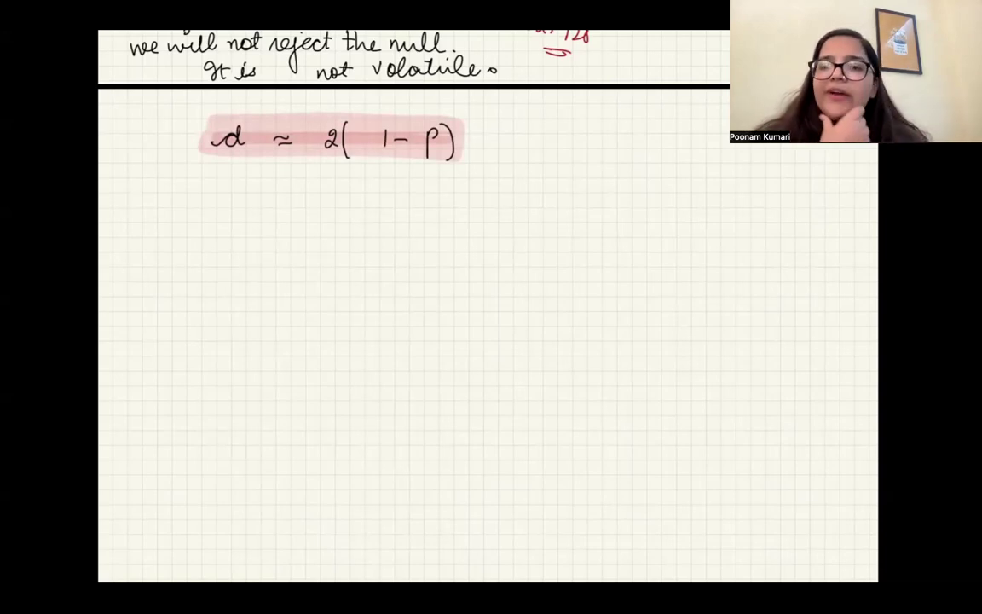
# - Write the residual regression e_t = b1 + b2 e_{t-1} + u_t in thick black below and beside the highlighted formula
pyautogui.moveTo(552, 186)
pyautogui.mouseDown()
pyautogui.moveTo(563, 199)
pyautogui.moveTo(555, 169)
pyautogui.moveTo(566, 209)
pyautogui.moveTo(570, 198)
pyautogui.mouseUp()
pyautogui.hotkey('ctrl', 'z')
pyautogui.moveTo(585, 194); pyautogui.dragTo(633, 213)
pyautogui.click(621, 184)
pyautogui.moveTo(645, 202)
pyautogui.mouseDown()
pyautogui.moveTo(662, 201)
pyautogui.moveTo(654, 210)
pyautogui.moveTo(721, 205)
pyautogui.moveTo(731, 215)
pyautogui.mouseUp()
pyautogui.click(693, 200)
pyautogui.moveTo(725, 205); pyautogui.dragTo(747, 208)
pyautogui.moveTo(752, 199)
pyautogui.mouseDown()
pyautogui.moveTo(755, 215)
pyautogui.moveTo(775, 200)
pyautogui.moveTo(769, 208)
pyautogui.mouseUp()
pyautogui.moveTo(784, 191); pyautogui.dragTo(795, 206)
pyautogui.moveTo(803, 199); pyautogui.dragTo(806, 216)
pyautogui.moveTo(800, 207); pyautogui.dragTo(810, 206)
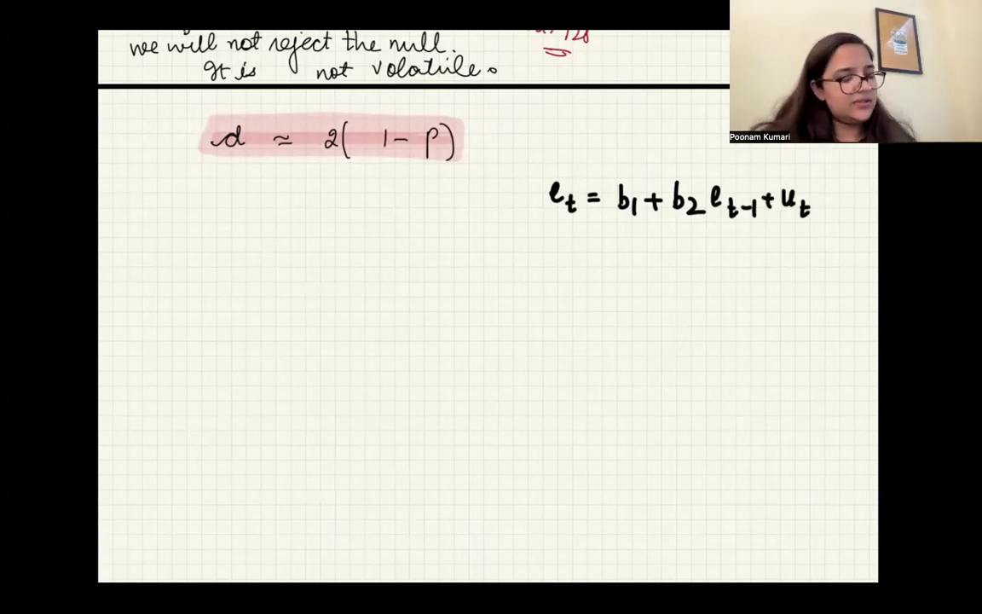
# - Replace the coefficient b2 in the residual regression with a purple ρ and point out the equation's terms with temporary marks
pyautogui.scroll(1, 488, 341)
pyautogui.moveTo(703, 237); pyautogui.dragTo(680, 243)
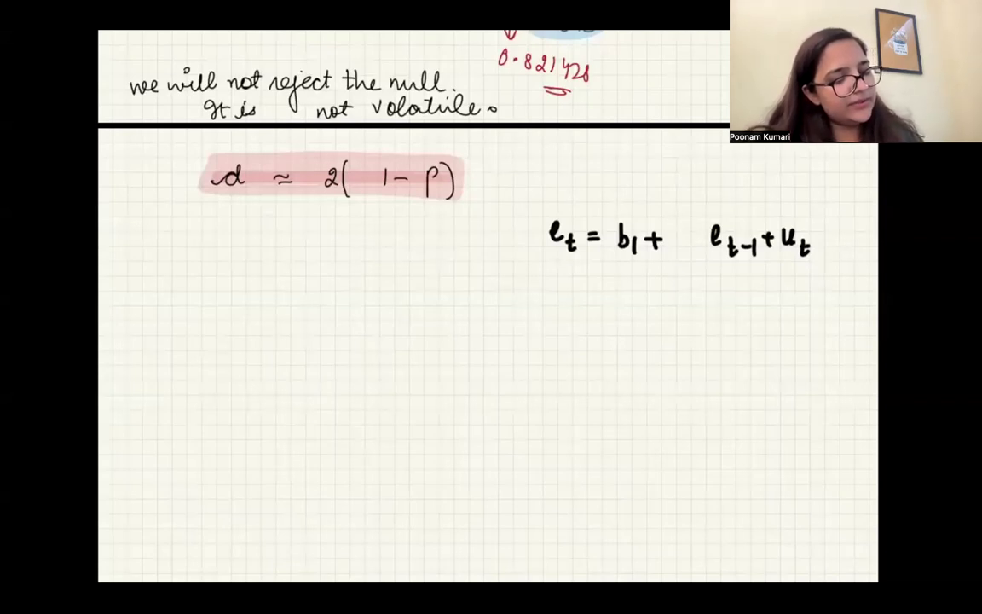
pyautogui.moveTo(682, 273); pyautogui.dragTo(698, 232)
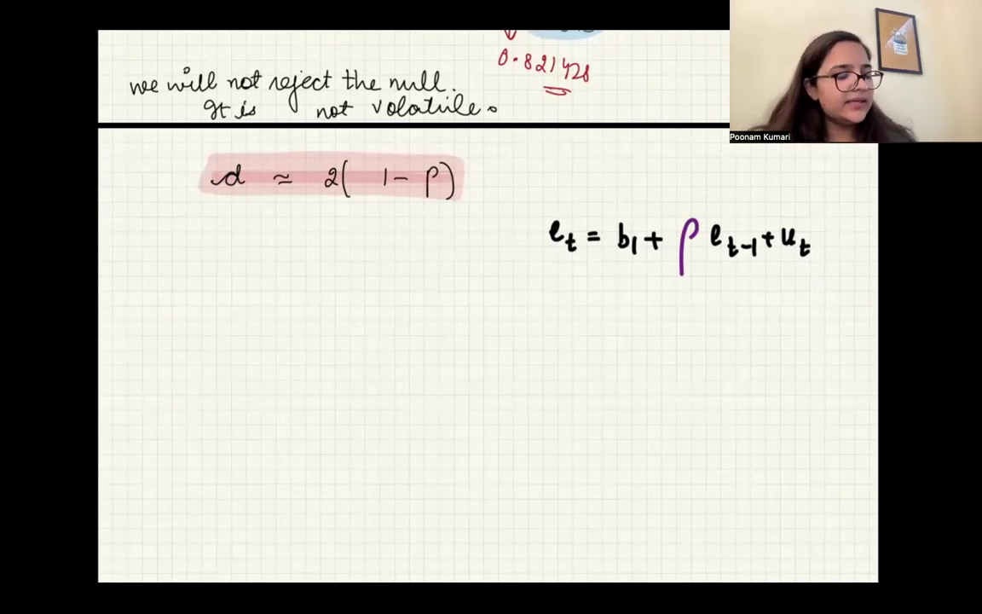
pyautogui.moveTo(544, 251); pyautogui.dragTo(588, 273)
pyautogui.moveTo(674, 213)
pyautogui.mouseDown()
pyautogui.moveTo(709, 268)
pyautogui.moveTo(670, 220)
pyautogui.mouseUp()
pyautogui.moveTo(691, 309); pyautogui.dragTo(706, 315)
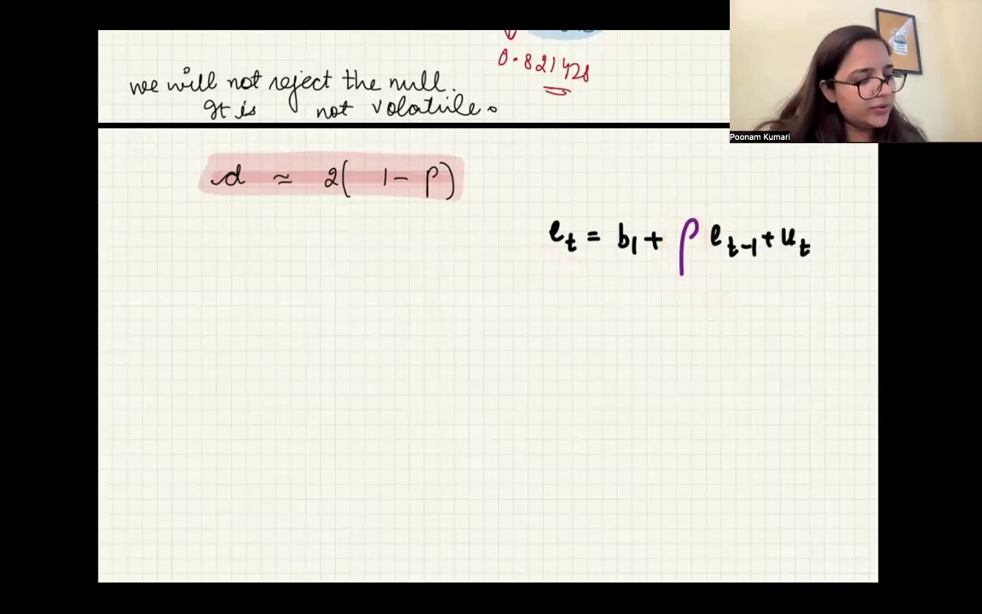
# - Write the case ρ̂ = 0 in purple with a black hat, and label it "No autocorrelation" in black
pyautogui.moveTo(193, 288)
pyautogui.mouseDown()
pyautogui.moveTo(192, 310)
pyautogui.moveTo(196, 300)
pyautogui.mouseUp()
pyautogui.moveTo(212, 293)
pyautogui.mouseDown()
pyautogui.moveTo(227, 301)
pyautogui.moveTo(243, 291)
pyautogui.mouseUp()
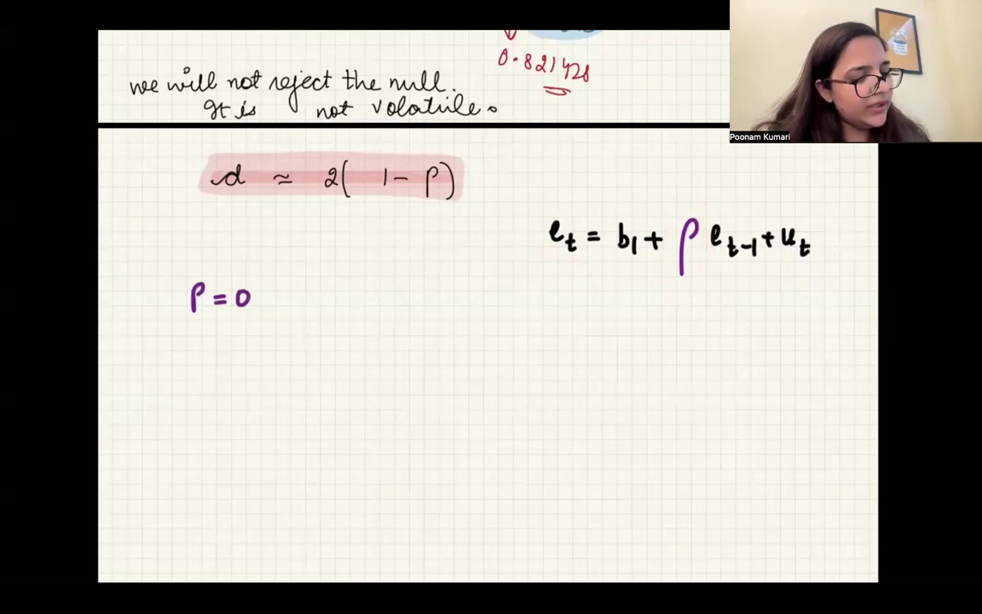
pyautogui.moveTo(193, 325)
pyautogui.mouseDown()
pyautogui.moveTo(193, 341)
pyautogui.moveTo(205, 325)
pyautogui.moveTo(385, 338)
pyautogui.mouseUp()
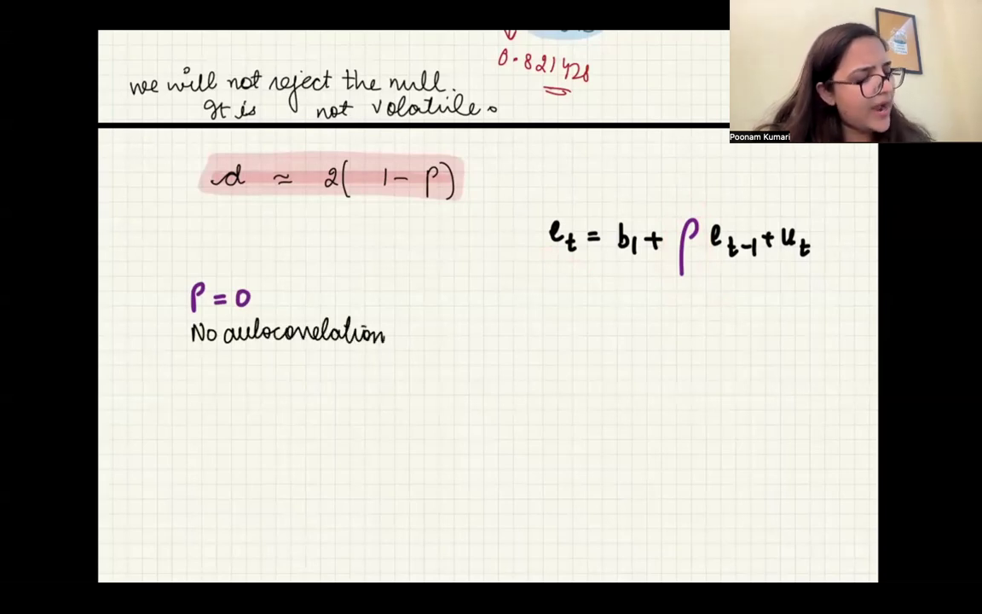
pyautogui.moveTo(192, 274); pyautogui.dragTo(205, 275)
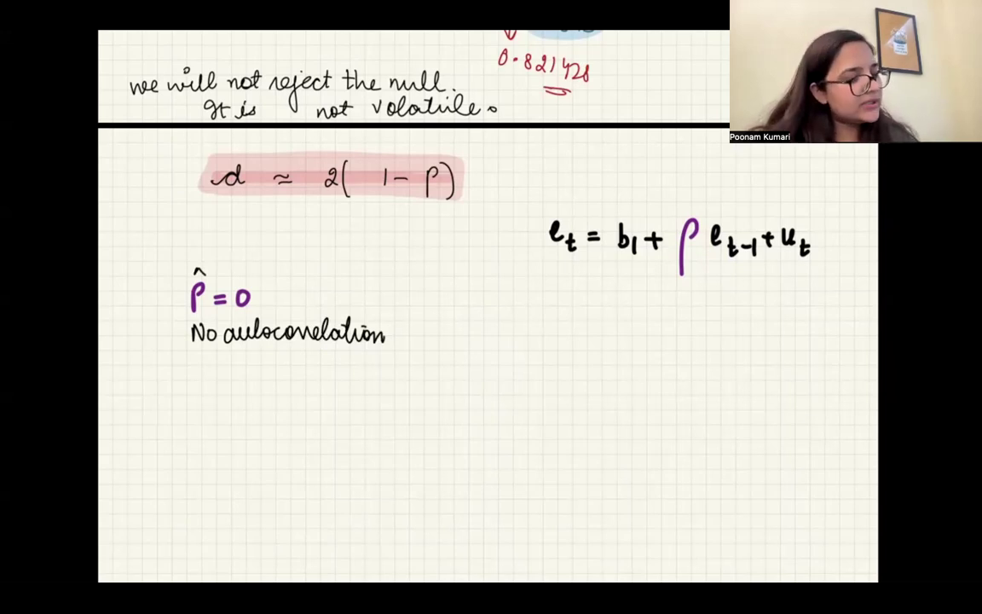
pyautogui.moveTo(675, 273); pyautogui.dragTo(750, 271)
pyautogui.moveTo(542, 263); pyautogui.dragTo(577, 263)
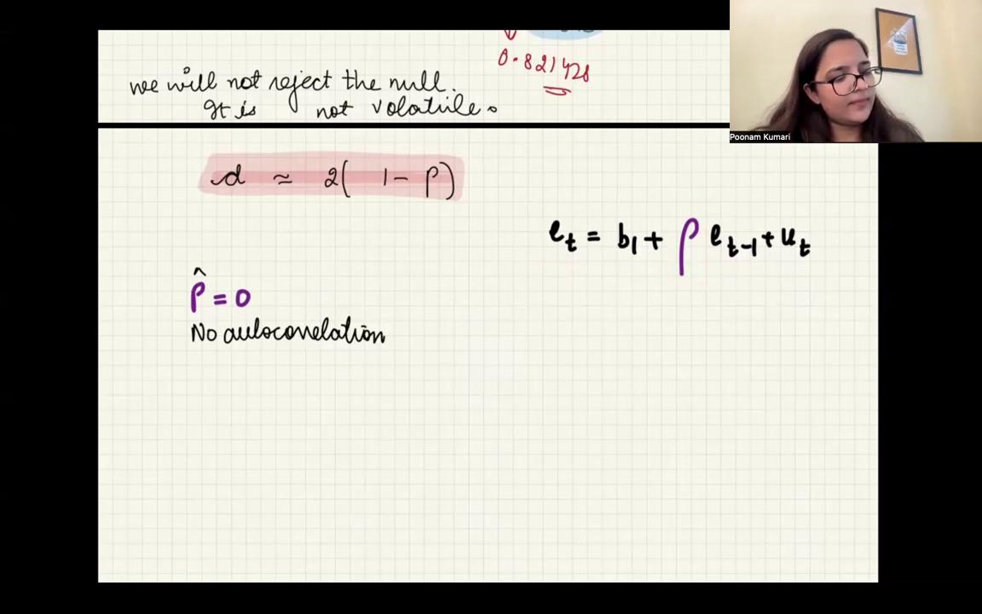
# - Write the case ρ̂ = 1 below the first case and label it "Perfect positive autocorrelation"
pyautogui.moveTo(197, 405); pyautogui.dragTo(199, 416)
pyautogui.moveTo(197, 397); pyautogui.dragTo(209, 396)
pyautogui.moveTo(221, 406); pyautogui.dragTo(249, 417)
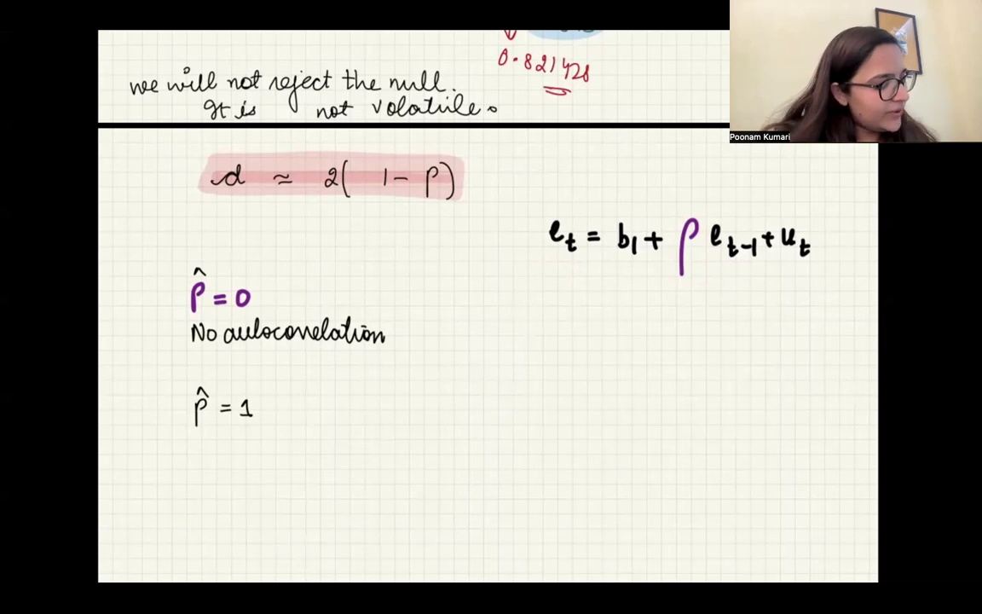
pyautogui.moveTo(234, 432)
pyautogui.mouseDown()
pyautogui.moveTo(235, 452)
pyautogui.moveTo(245, 437)
pyautogui.moveTo(268, 442)
pyautogui.moveTo(266, 465)
pyautogui.moveTo(290, 446)
pyautogui.moveTo(380, 449)
pyautogui.moveTo(406, 437)
pyautogui.mouseUp()
pyautogui.moveTo(360, 398); pyautogui.dragTo(369, 403)
pyautogui.moveTo(403, 442); pyautogui.dragTo(410, 440)
pyautogui.moveTo(265, 471)
pyautogui.mouseDown()
pyautogui.moveTo(256, 482)
pyautogui.moveTo(287, 484)
pyautogui.mouseUp()
pyautogui.moveTo(295, 473); pyautogui.dragTo(295, 468)
pyautogui.moveTo(310, 472); pyautogui.dragTo(313, 483)
pyautogui.moveTo(319, 474)
pyautogui.mouseDown()
pyautogui.moveTo(431, 481)
pyautogui.moveTo(401, 467)
pyautogui.mouseUp()
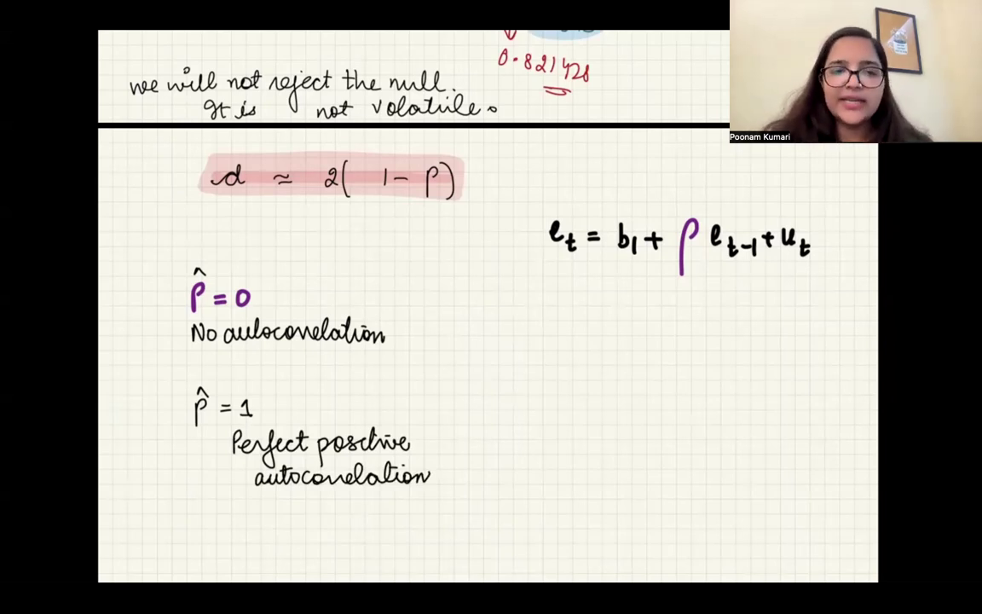
# - Write the case ρ̂ = −1 in black below the perfect positive autocorrelation case
pyautogui.scroll(-2, 487, 341)
pyautogui.moveTo(201, 457); pyautogui.dragTo(202, 479)
pyautogui.moveTo(201, 457)
pyautogui.mouseDown()
pyautogui.moveTo(204, 468)
pyautogui.moveTo(215, 447)
pyautogui.moveTo(239, 463)
pyautogui.mouseUp()
pyautogui.moveTo(230, 467); pyautogui.dragTo(257, 464)
pyautogui.moveTo(263, 456)
pyautogui.mouseDown()
pyautogui.moveTo(247, 505)
pyautogui.moveTo(254, 493)
pyautogui.mouseUp()
# - Label the ρ̂ = −1 case "Perfect negative autocorrelation"
pyautogui.moveTo(254, 492); pyautogui.dragTo(278, 491)
pyautogui.moveTo(290, 483)
pyautogui.mouseDown()
pyautogui.moveTo(289, 524)
pyautogui.moveTo(297, 502)
pyautogui.mouseUp()
pyautogui.moveTo(297, 502); pyautogui.dragTo(319, 501)
pyautogui.moveTo(321, 484)
pyautogui.mouseDown()
pyautogui.moveTo(322, 505)
pyautogui.moveTo(325, 492)
pyautogui.mouseUp()
pyautogui.moveTo(341, 492)
pyautogui.mouseDown()
pyautogui.moveTo(342, 506)
pyautogui.moveTo(357, 502)
pyautogui.mouseUp()
pyautogui.moveTo(356, 501)
pyautogui.mouseDown()
pyautogui.moveTo(373, 495)
pyautogui.moveTo(382, 525)
pyautogui.moveTo(403, 503)
pyautogui.moveTo(430, 501)
pyautogui.mouseUp()
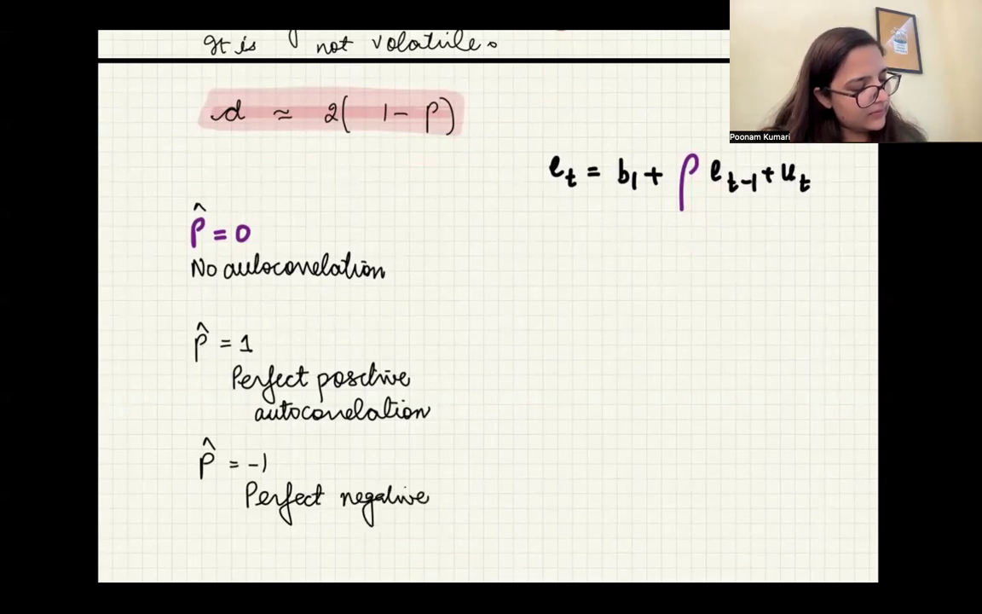
pyautogui.moveTo(278, 529)
pyautogui.mouseDown()
pyautogui.moveTo(273, 541)
pyautogui.moveTo(294, 539)
pyautogui.mouseUp()
pyautogui.moveTo(299, 518)
pyautogui.mouseDown()
pyautogui.moveTo(300, 541)
pyautogui.moveTo(307, 528)
pyautogui.mouseUp()
pyautogui.moveTo(319, 529)
pyautogui.mouseDown()
pyautogui.moveTo(315, 541)
pyautogui.moveTo(411, 543)
pyautogui.mouseUp()
pyautogui.moveTo(416, 521)
pyautogui.mouseDown()
pyautogui.moveTo(415, 543)
pyautogui.moveTo(425, 542)
pyautogui.mouseUp()
pyautogui.moveTo(432, 533)
pyautogui.mouseDown()
pyautogui.moveTo(447, 543)
pyautogui.moveTo(417, 534)
pyautogui.mouseUp()
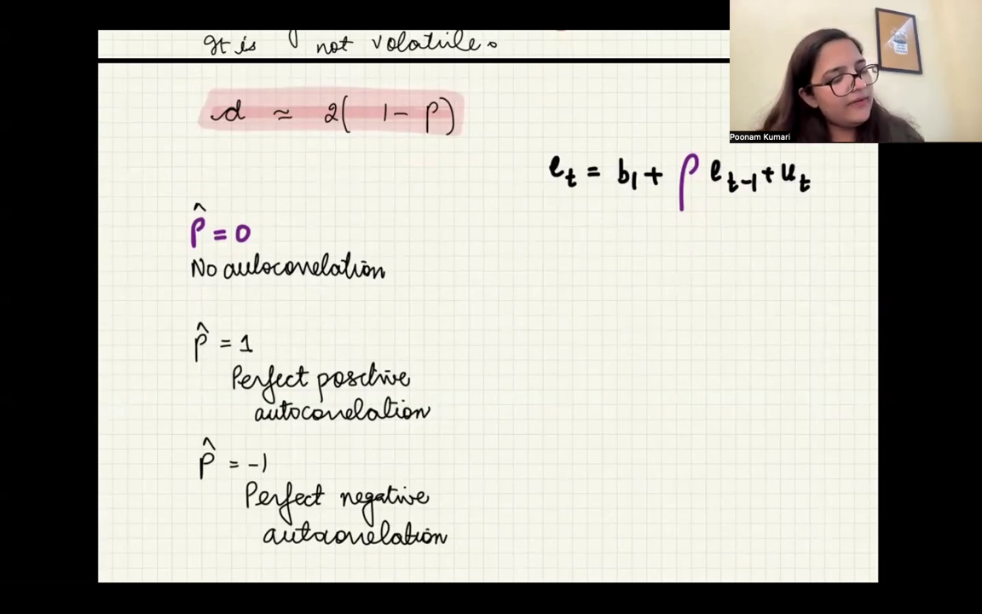
# - Draw a vertical blue divider beside the three cases and start a "Value of d." column with 2 for ρ̂ = 0
pyautogui.moveTo(481, 200); pyautogui.dragTo(480, 563)
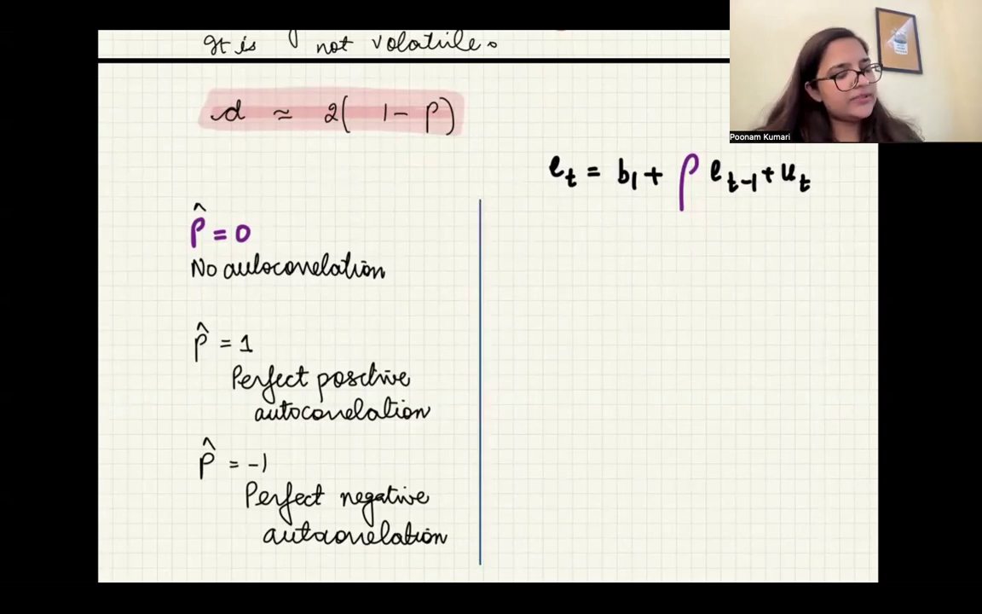
pyautogui.moveTo(440, 104); pyautogui.dragTo(426, 109)
pyautogui.moveTo(224, 146)
pyautogui.mouseDown()
pyautogui.moveTo(358, 150)
pyautogui.moveTo(224, 155)
pyautogui.mouseUp()
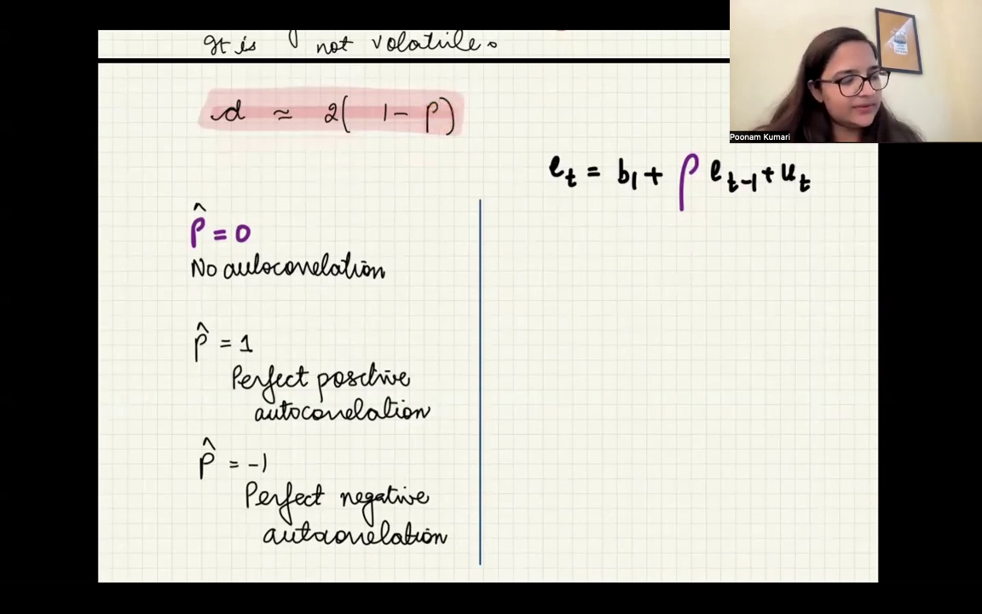
pyautogui.moveTo(601, 238); pyautogui.dragTo(620, 255)
pyautogui.moveTo(554, 201)
pyautogui.mouseDown()
pyautogui.moveTo(577, 213)
pyautogui.moveTo(636, 209)
pyautogui.mouseUp()
pyautogui.click(624, 203)
pyautogui.moveTo(646, 199)
pyautogui.mouseDown()
pyautogui.moveTo(641, 227)
pyautogui.moveTo(670, 213)
pyautogui.mouseUp()
pyautogui.click(674, 211)
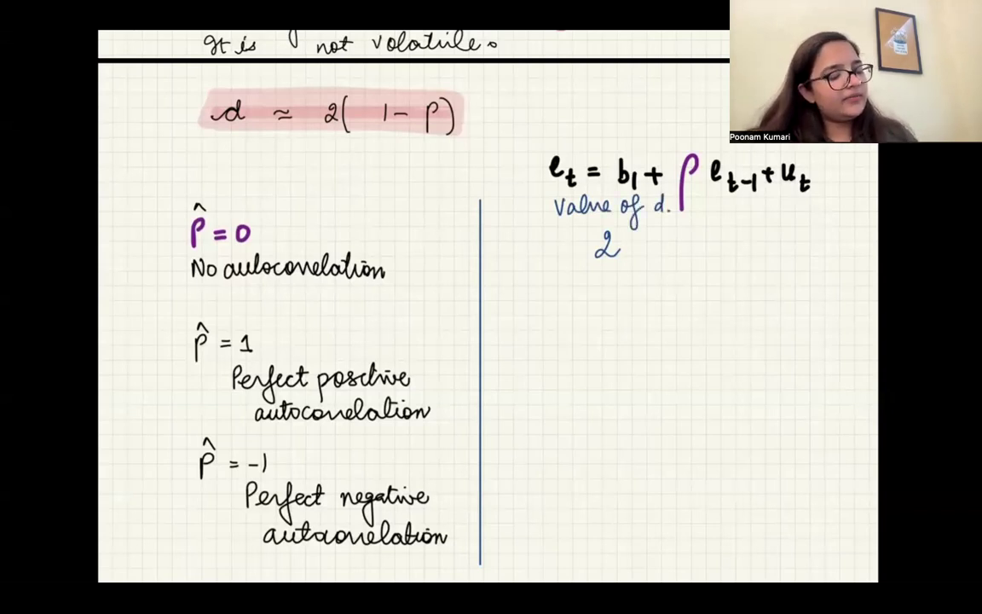
# - Substitute ρ̂ = 1 into the highlighted formula and write 0 in the "Value of d." column for that case
pyautogui.moveTo(235, 362); pyautogui.dragTo(269, 361)
pyautogui.moveTo(427, 108); pyautogui.dragTo(437, 134)
pyautogui.moveTo(305, 147)
pyautogui.mouseDown()
pyautogui.moveTo(467, 154)
pyautogui.moveTo(211, 157)
pyautogui.mouseUp()
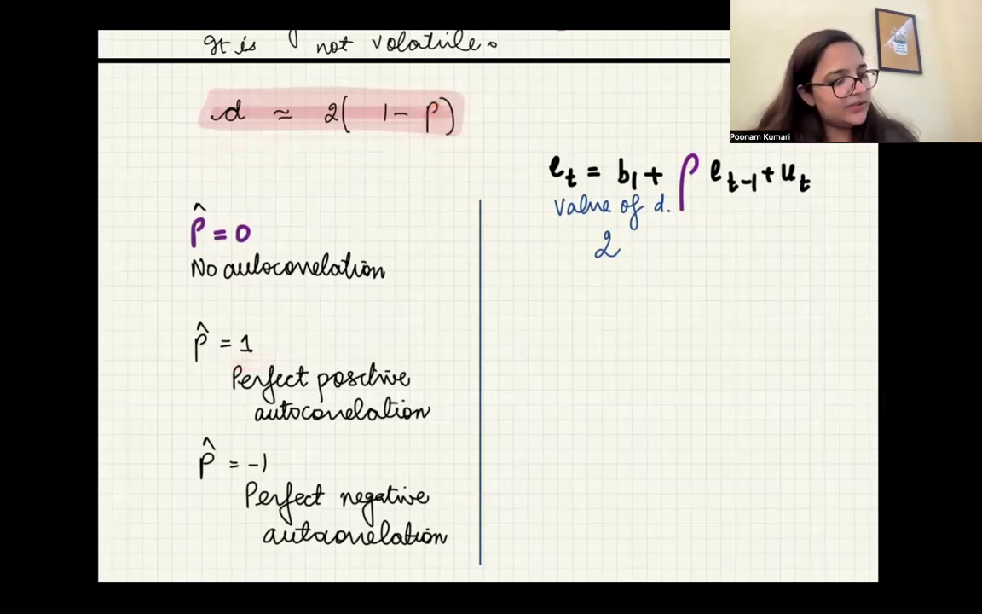
pyautogui.moveTo(590, 351); pyautogui.dragTo(588, 352)
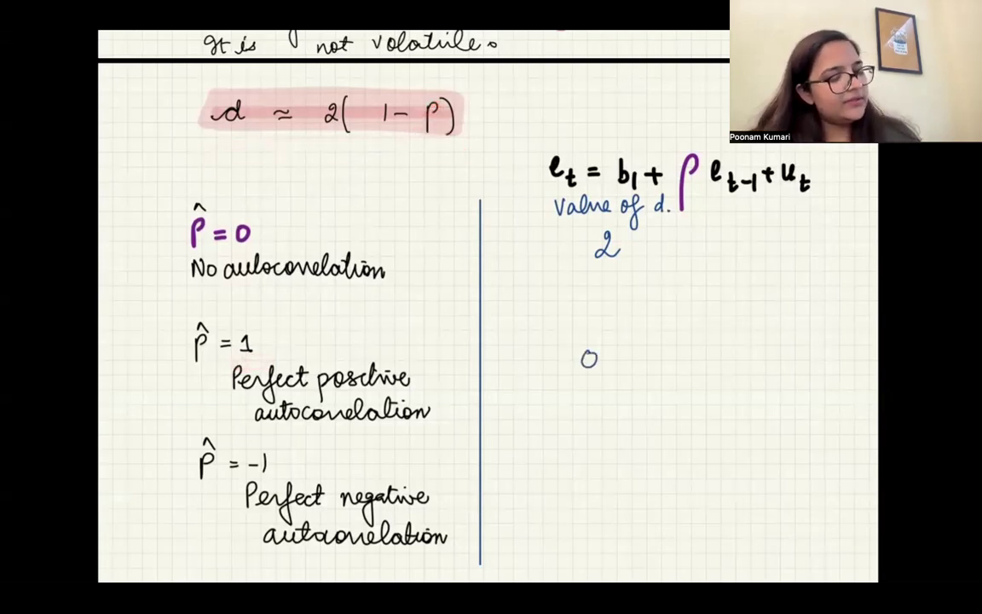
# - Mark the substitution of −1 for ρ in the highlighted formula and write 4 as the d value for ρ̂ = −1
pyautogui.moveTo(228, 483); pyautogui.dragTo(268, 481)
pyautogui.moveTo(232, 492); pyautogui.dragTo(268, 489)
pyautogui.moveTo(399, 119)
pyautogui.mouseDown()
pyautogui.moveTo(419, 119)
pyautogui.moveTo(435, 136)
pyautogui.mouseUp()
pyautogui.moveTo(439, 119); pyautogui.dragTo(461, 130)
pyautogui.moveTo(466, 101)
pyautogui.mouseDown()
pyautogui.moveTo(477, 124)
pyautogui.moveTo(469, 138)
pyautogui.mouseUp()
pyautogui.moveTo(480, 151); pyautogui.dragTo(216, 143)
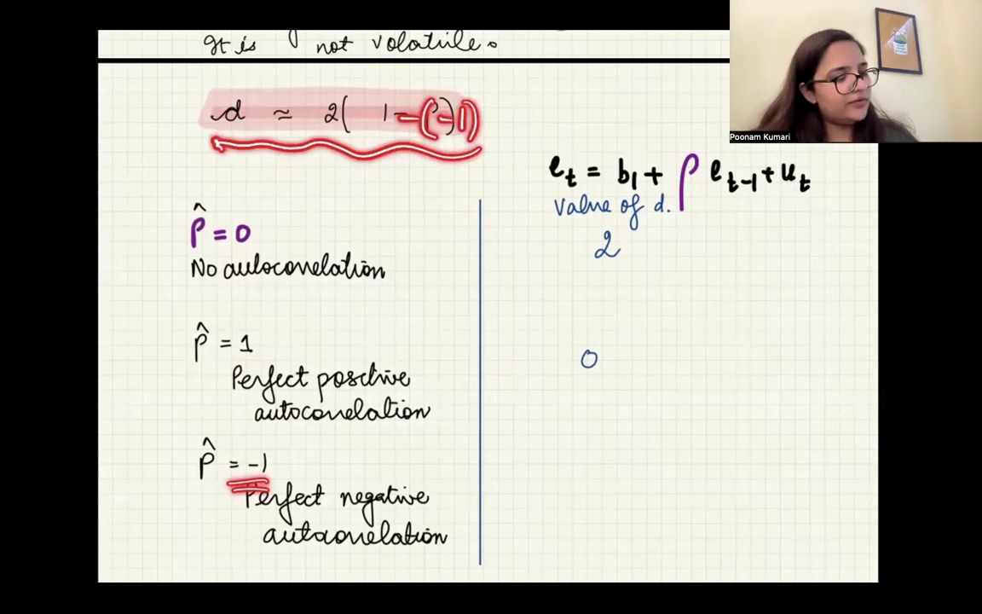
pyautogui.moveTo(597, 483); pyautogui.dragTo(602, 511)
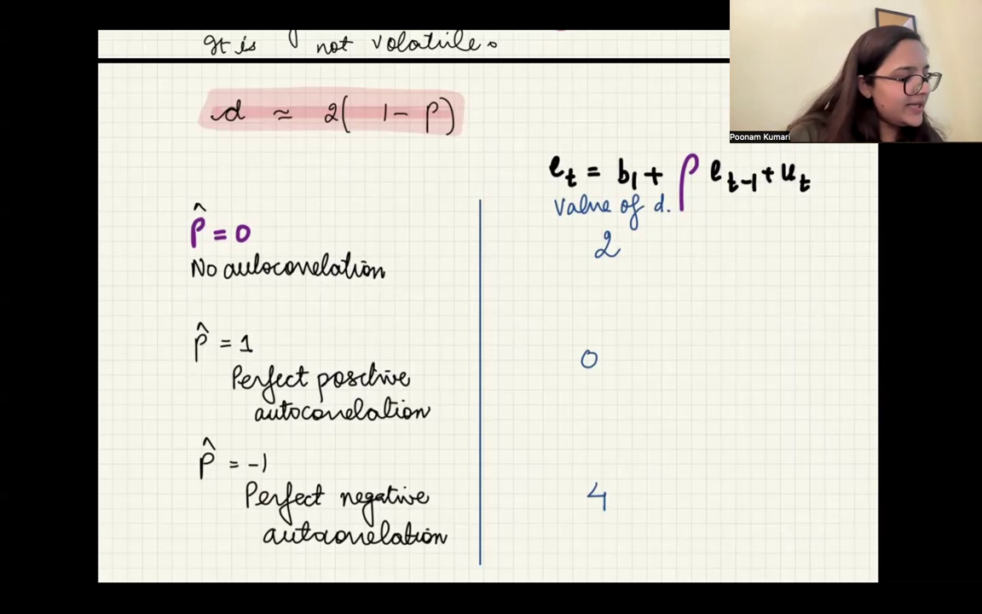
# - Add a new page below the notes and write the range 0 ≤ d ≤ 4 in blue at its start
pyautogui.scroll(-2, 488, 341)
pyautogui.scroll(-10, 488, 342)
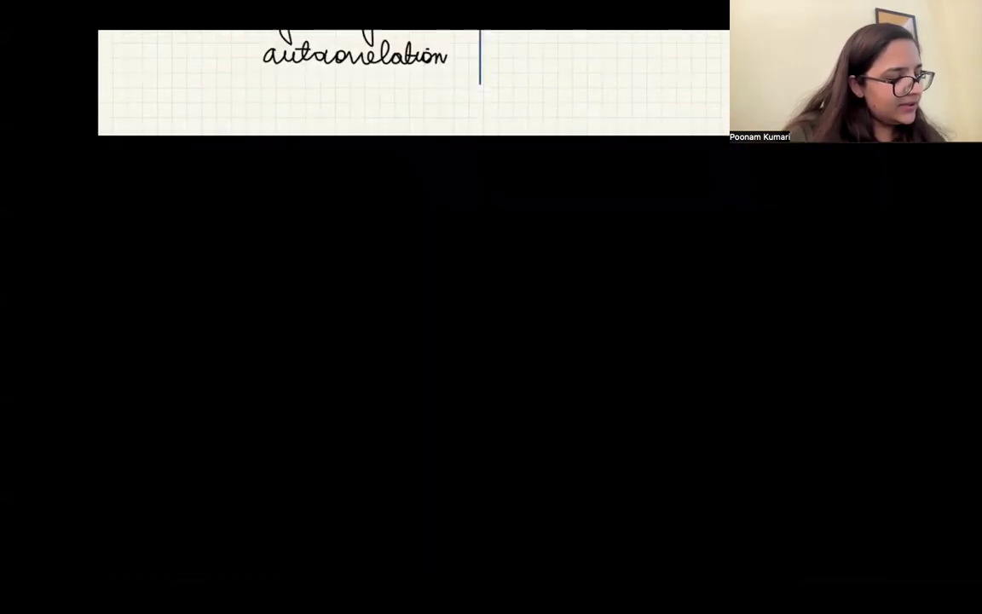
pyautogui.moveTo(265, 197)
pyautogui.mouseDown()
pyautogui.moveTo(290, 188)
pyautogui.moveTo(305, 196)
pyautogui.mouseUp()
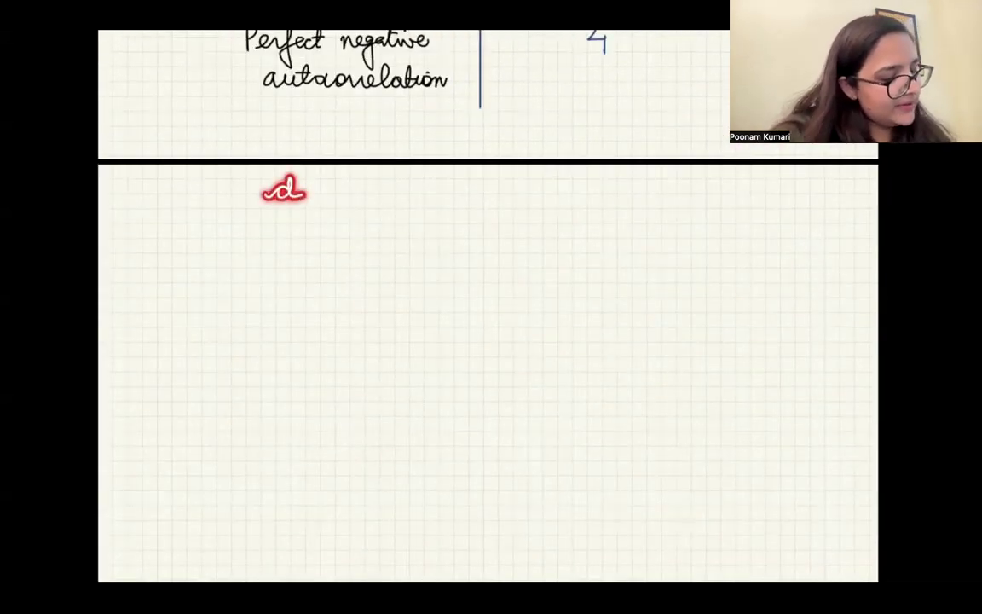
pyautogui.moveTo(239, 197)
pyautogui.mouseDown()
pyautogui.moveTo(260, 189)
pyautogui.moveTo(266, 198)
pyautogui.mouseUp()
pyautogui.moveTo(304, 183)
pyautogui.mouseDown()
pyautogui.moveTo(290, 191)
pyautogui.moveTo(304, 197)
pyautogui.mouseUp()
pyautogui.moveTo(290, 200)
pyautogui.mouseDown()
pyautogui.moveTo(304, 205)
pyautogui.moveTo(326, 188)
pyautogui.mouseUp()
pyautogui.moveTo(326, 179); pyautogui.dragTo(323, 198)
pyautogui.moveTo(223, 183); pyautogui.dragTo(225, 199)
pyautogui.moveTo(196, 179); pyautogui.dragTo(195, 180)
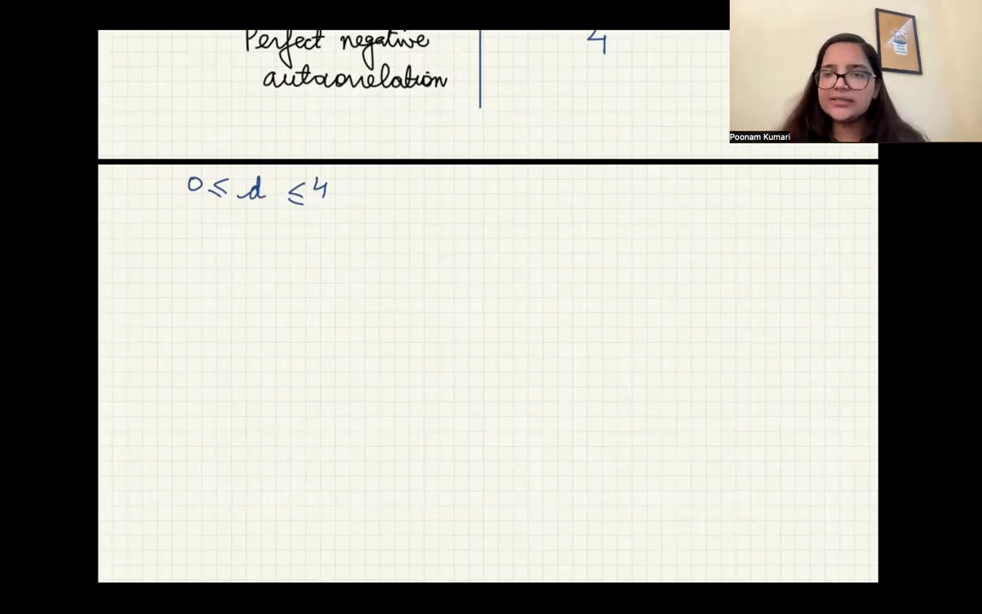
pyautogui.scroll(5, 488, 307)
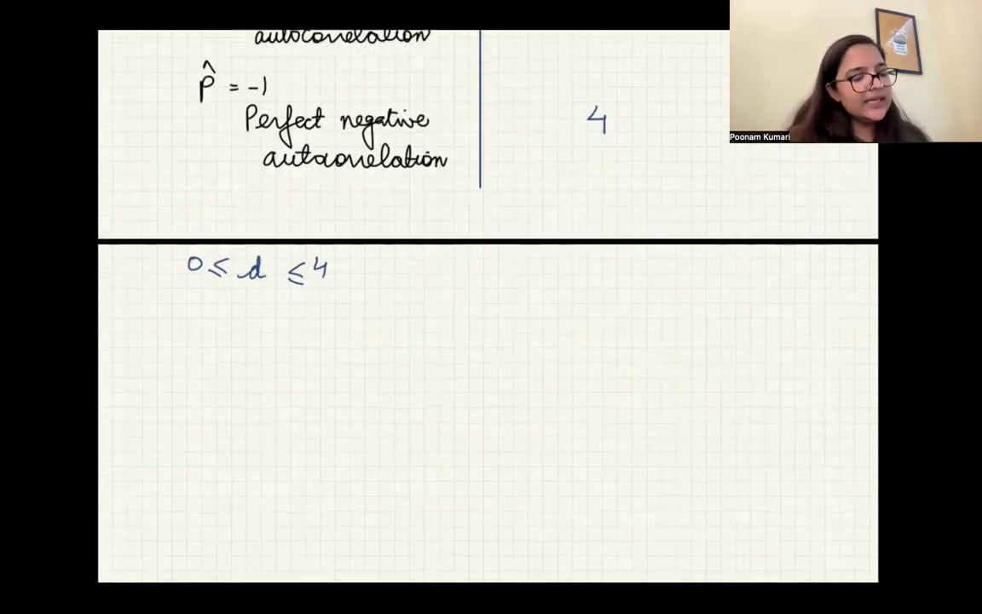